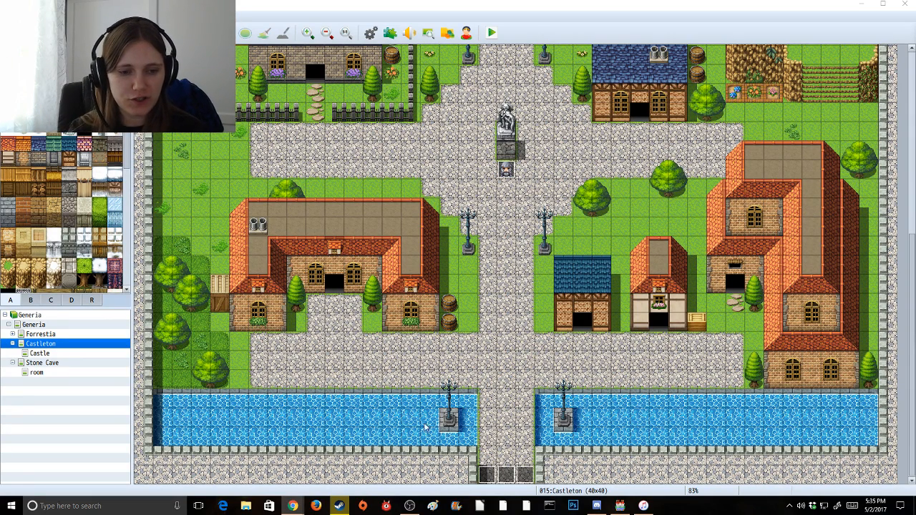
{"action": "scroll", "coordinate": [446, 340], "scroll_direction": "up", "scroll_amount": 10}
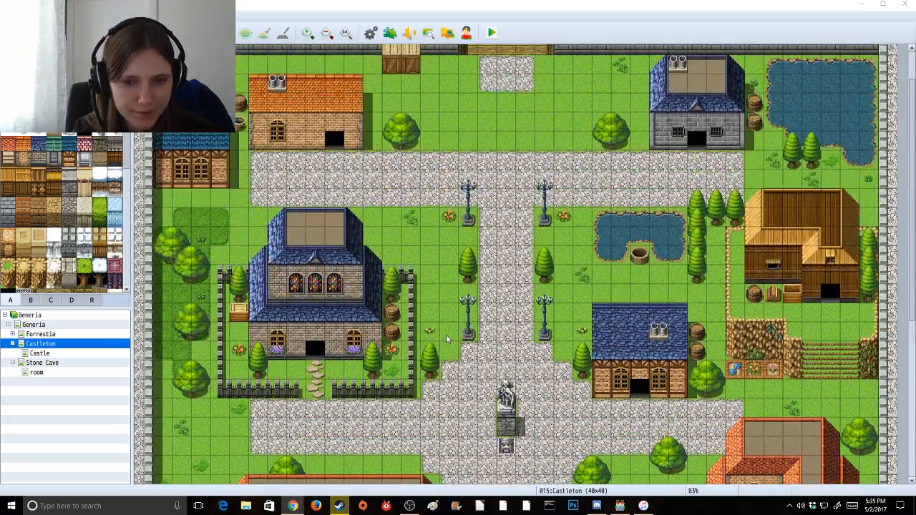
{"action": "scroll", "coordinate": [446, 339], "scroll_direction": "down", "scroll_amount": 7}
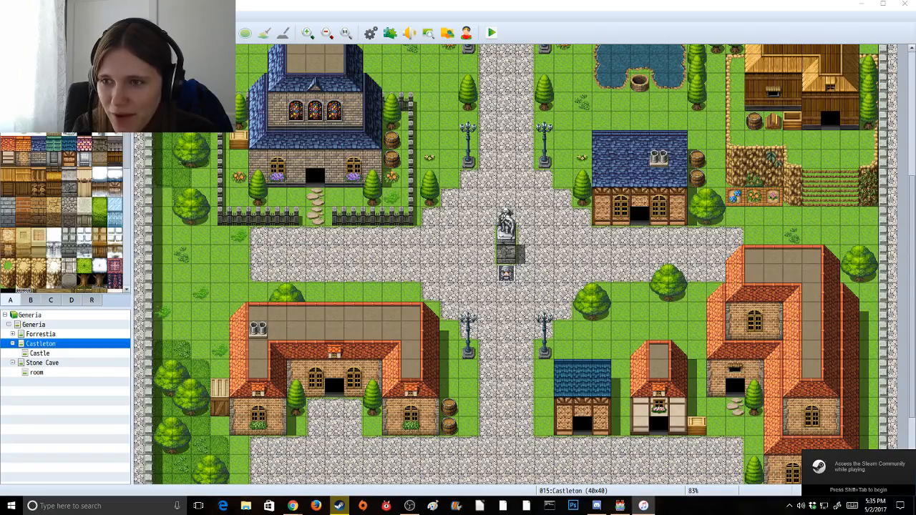
{"action": "left_click_drag", "start_coordinate": [915, 46], "coordinate": [733, 45]}
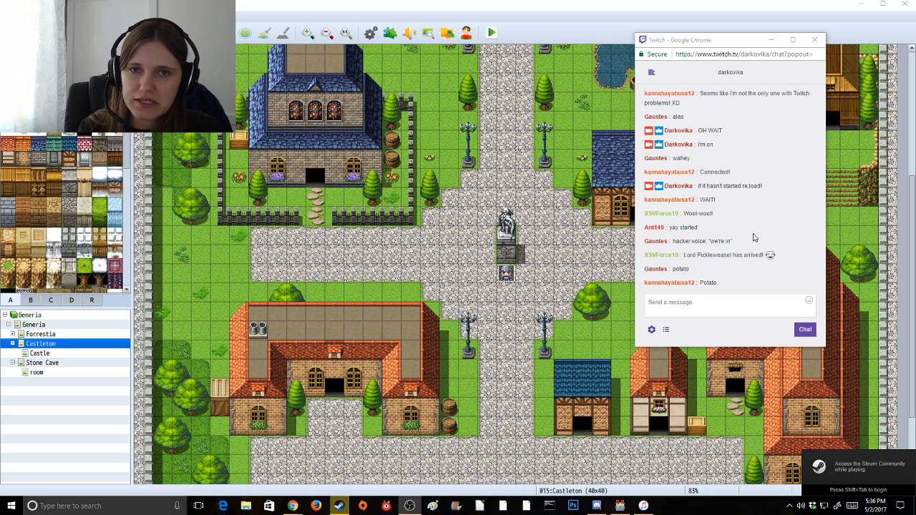
{"action": "left_click", "coordinate": [814, 40]}
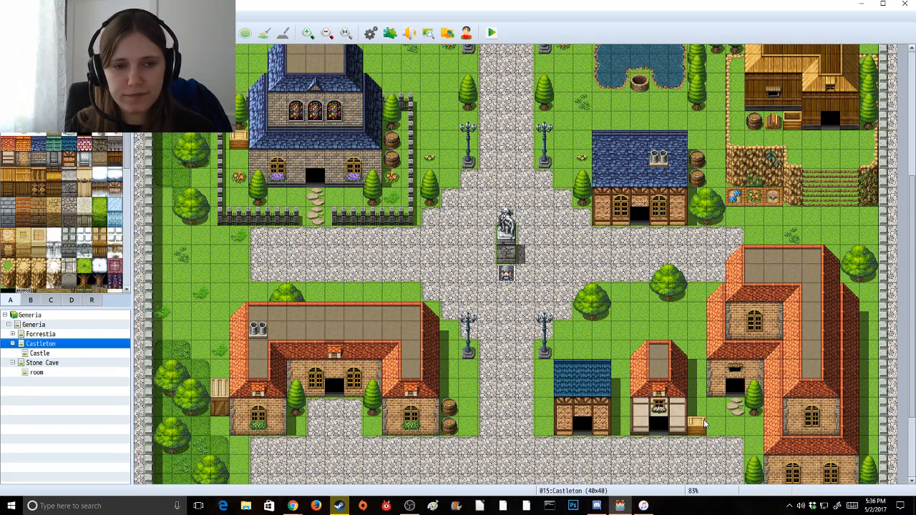
{"action": "scroll", "coordinate": [705, 425], "scroll_direction": "down", "scroll_amount": 3}
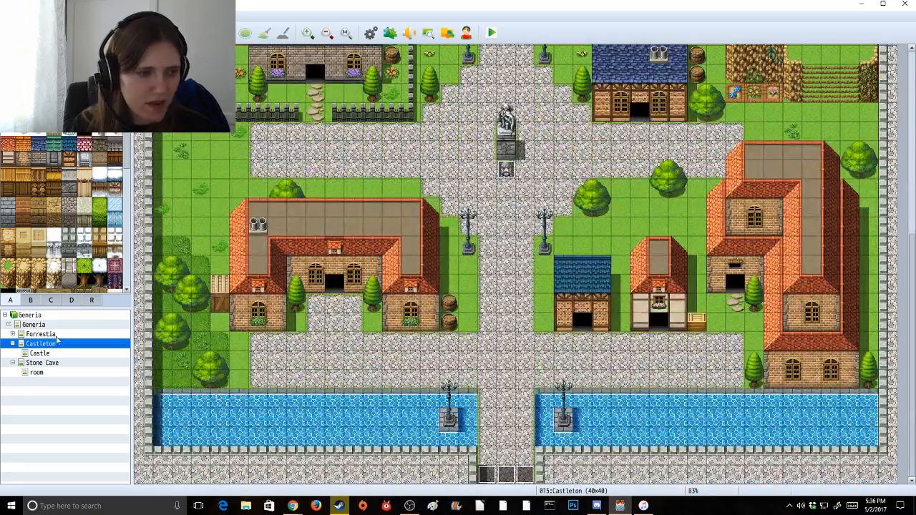
Open the Stone Cave map and show its region layer to look over the cave layout
{"action": "left_click", "coordinate": [40, 362]}
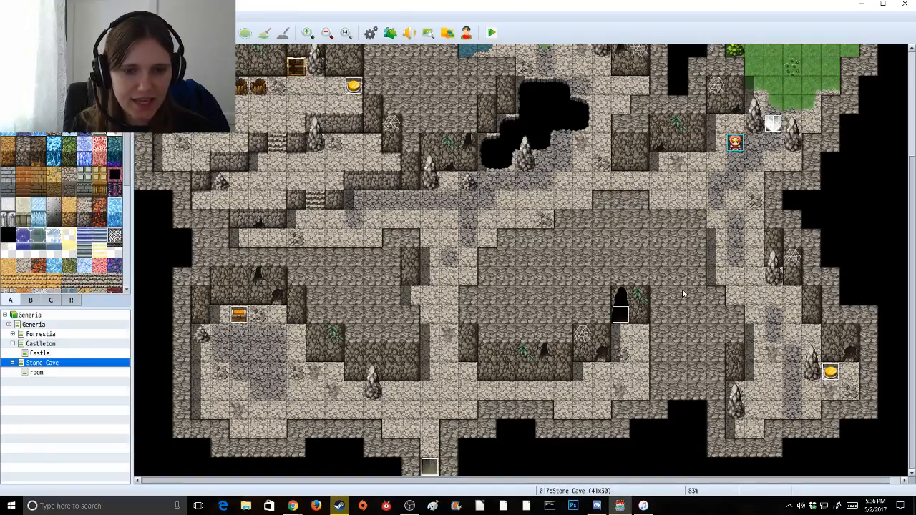
{"action": "scroll", "coordinate": [315, 143], "scroll_direction": "up", "scroll_amount": 2}
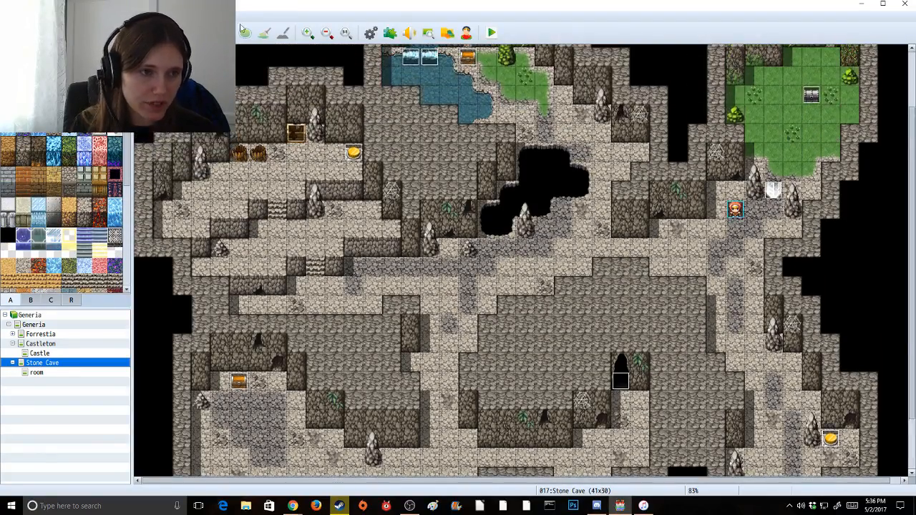
{"action": "left_click", "coordinate": [71, 301]}
{"action": "scroll", "coordinate": [164, 209], "scroll_direction": "up", "scroll_amount": 2}
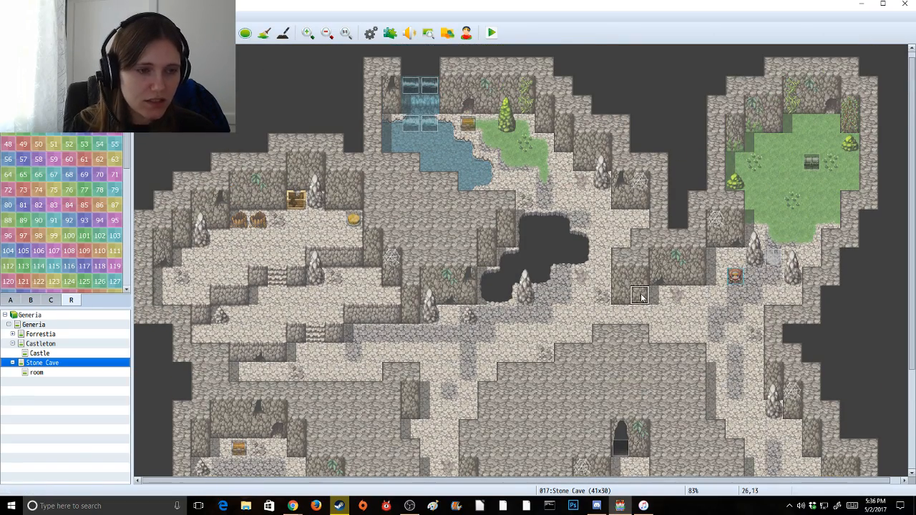
Open the database's enemy list and view the "---Level 3---" separator entry
{"action": "left_click", "coordinate": [371, 33]}
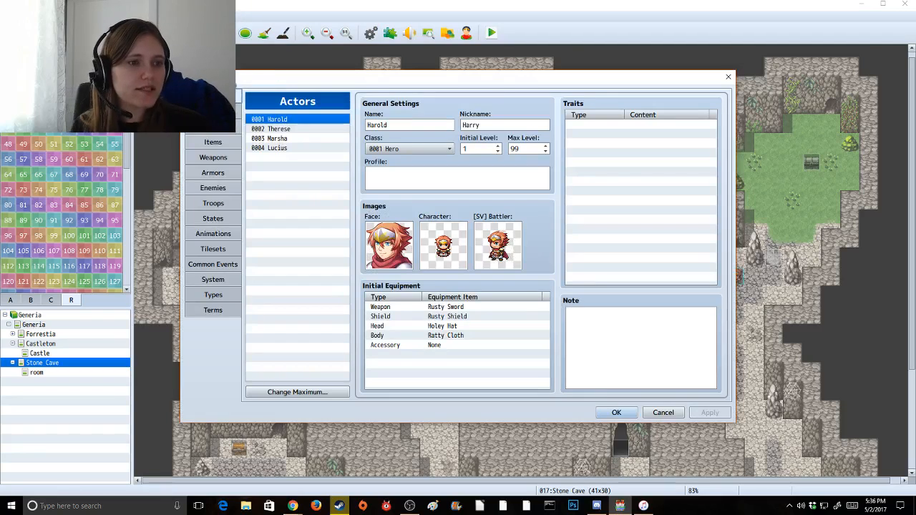
{"action": "left_click", "coordinate": [222, 189]}
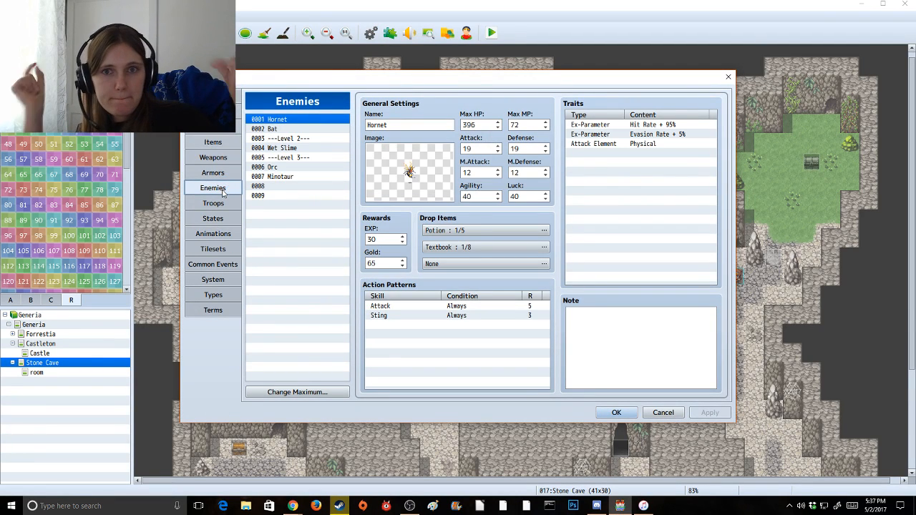
{"action": "left_click", "coordinate": [295, 158]}
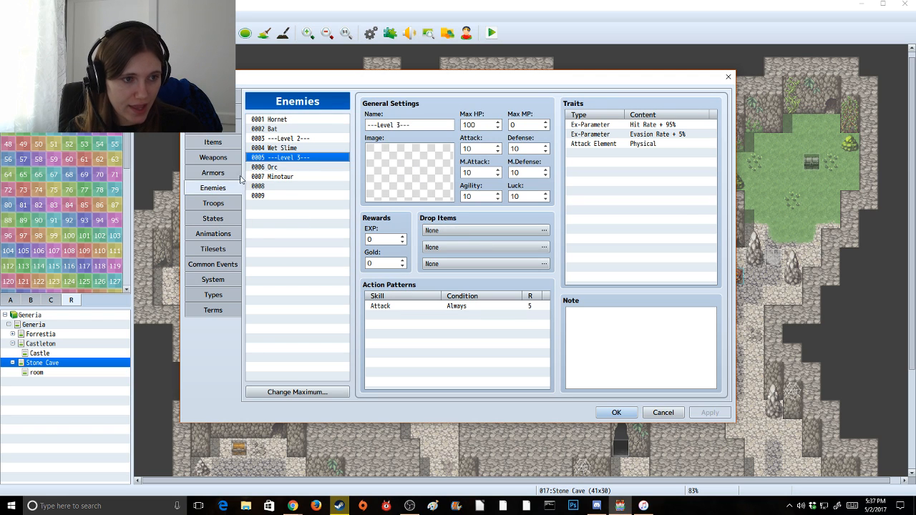
Review the Spark skill and the skills that the Hero and Mage classes learn
{"action": "left_click", "coordinate": [214, 127]}
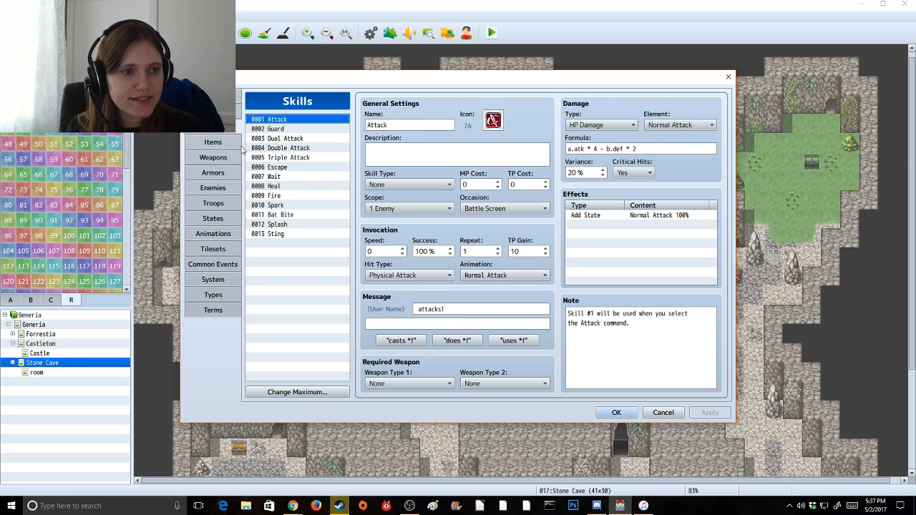
{"action": "left_click", "coordinate": [280, 205]}
{"action": "left_click", "coordinate": [215, 112]}
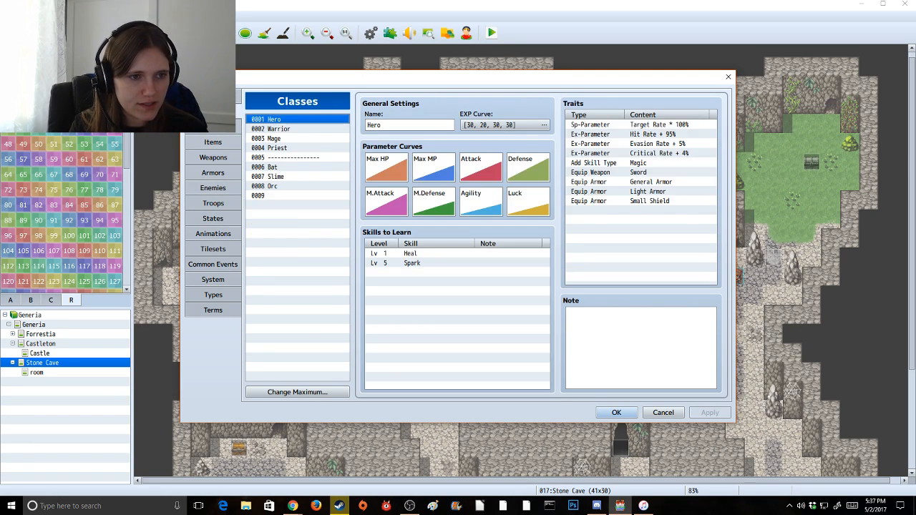
{"action": "left_click", "coordinate": [421, 264]}
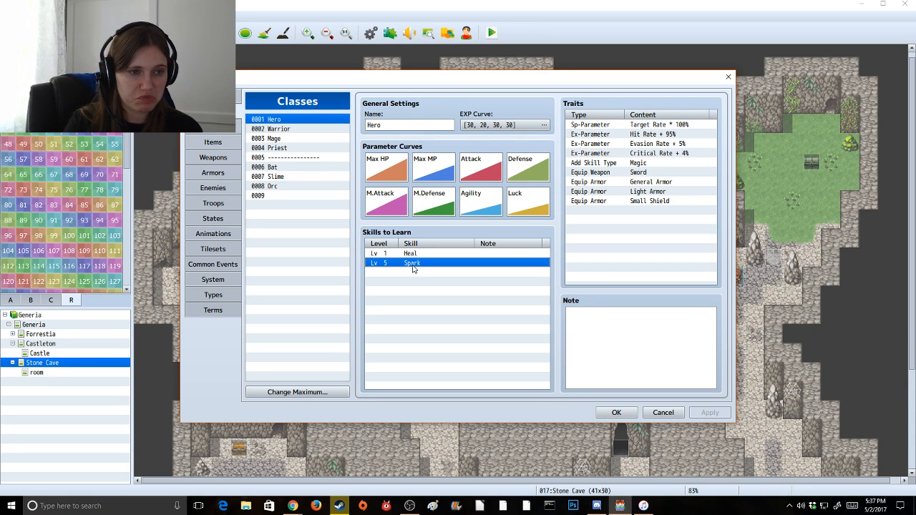
{"action": "left_click", "coordinate": [273, 139]}
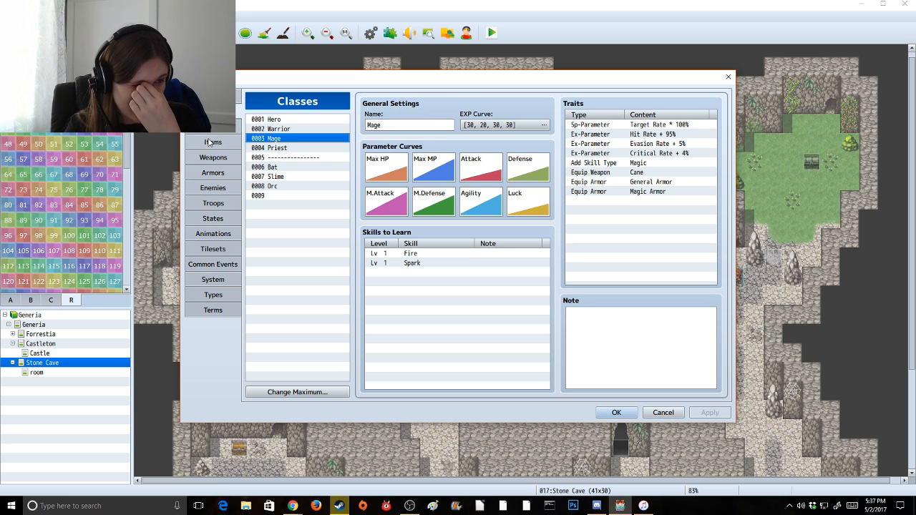
Return to the enemy list and examine the Wet Slime's stats, traits and action patterns
{"action": "left_click", "coordinate": [224, 190]}
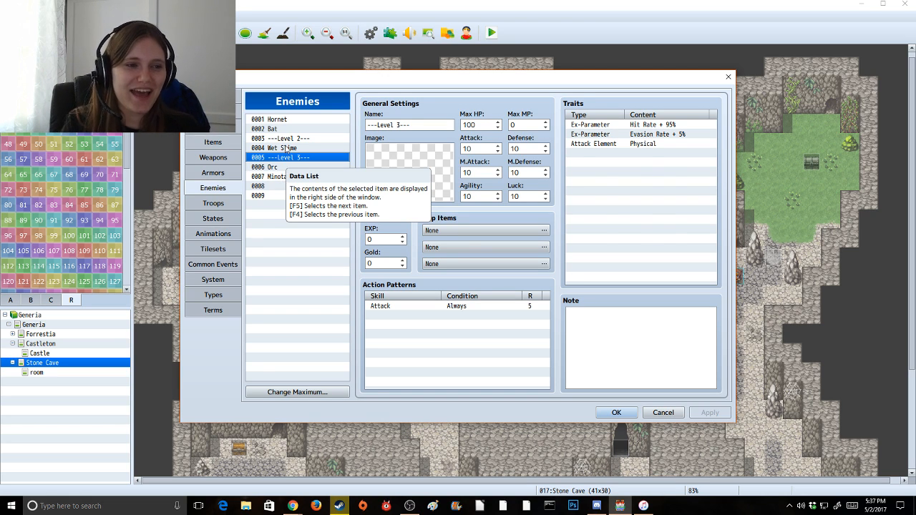
{"action": "left_click", "coordinate": [286, 148]}
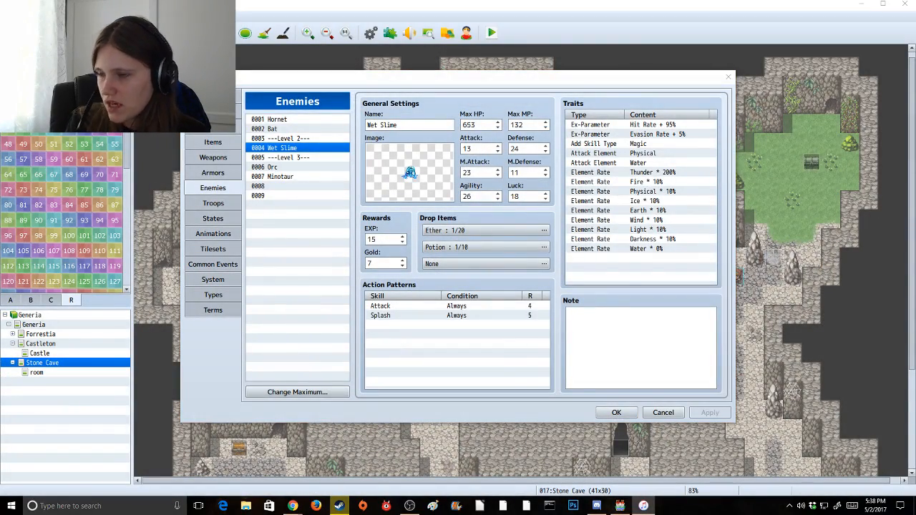
Switch to iTunes and try a louder music volume, then lower it again
{"action": "left_click_drag", "start_coordinate": [915, 118], "coordinate": [686, 66]}
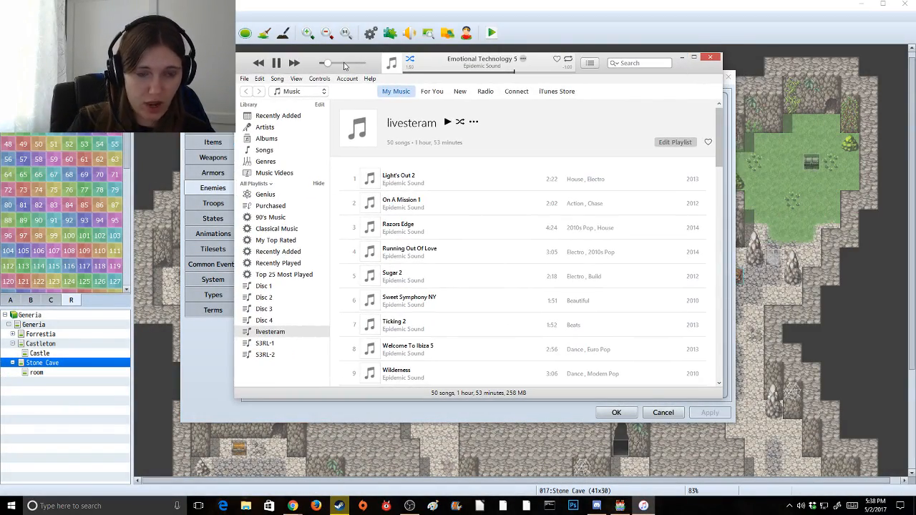
{"action": "left_click_drag", "start_coordinate": [327, 64], "coordinate": [342, 63]}
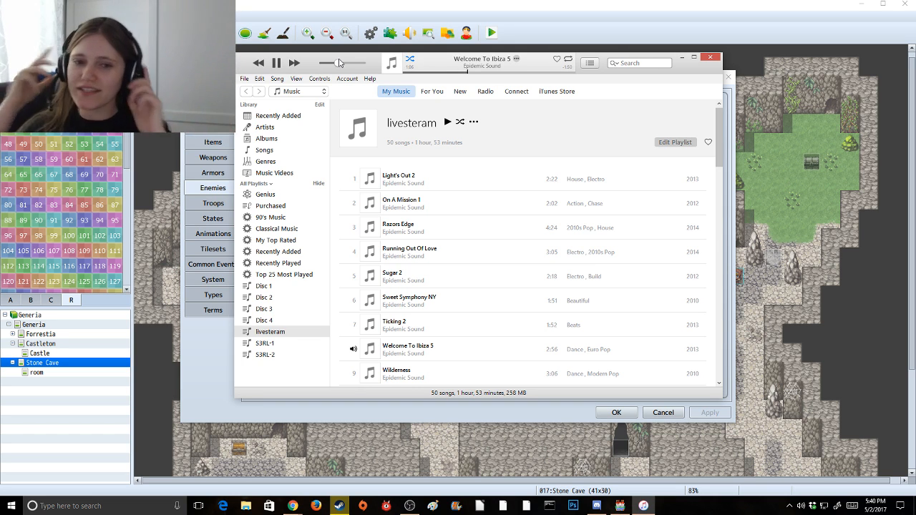
{"action": "left_click_drag", "start_coordinate": [337, 64], "coordinate": [327, 63]}
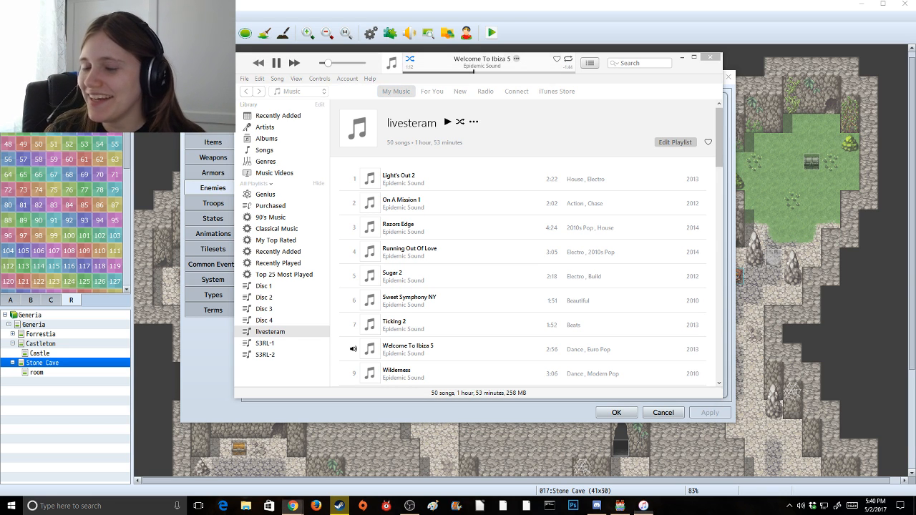
Check the Twitch chat in Chrome, move it out of the way and close the iTunes window
{"action": "left_click", "coordinate": [293, 506]}
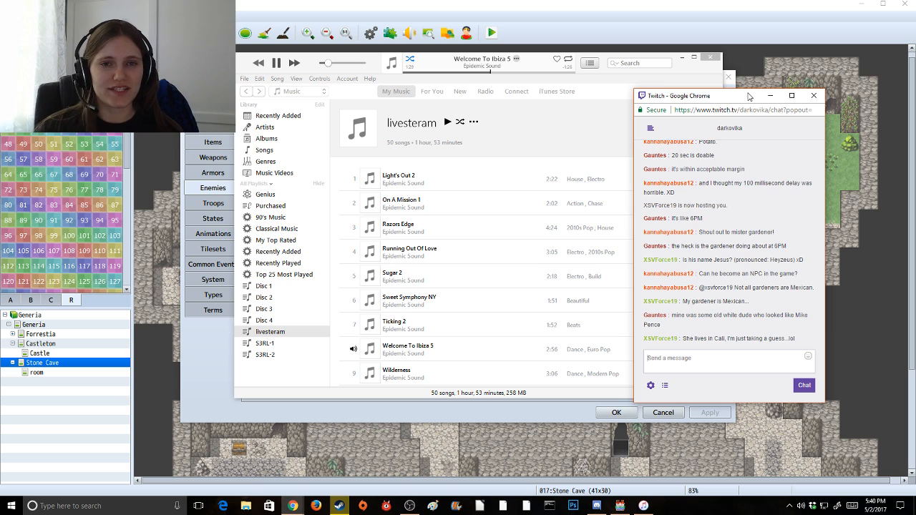
{"action": "left_click_drag", "start_coordinate": [741, 98], "coordinate": [915, 98]}
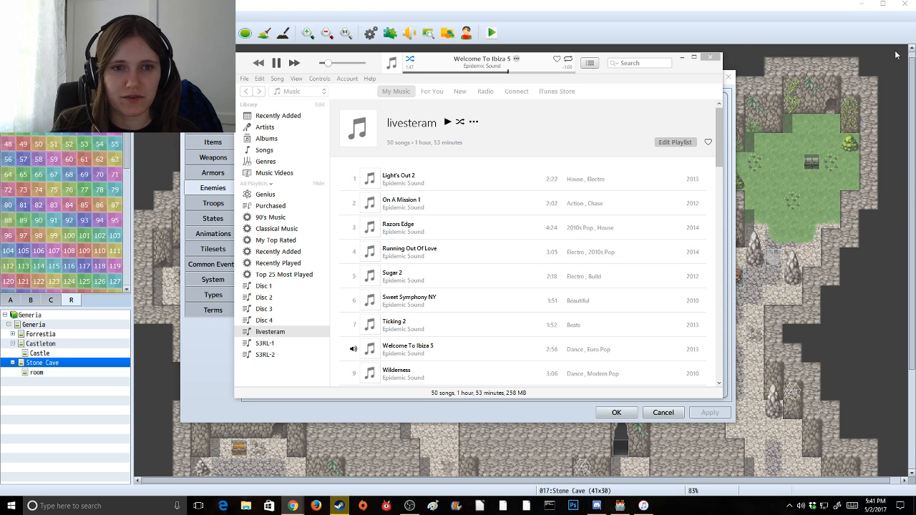
{"action": "left_click", "coordinate": [656, 58]}
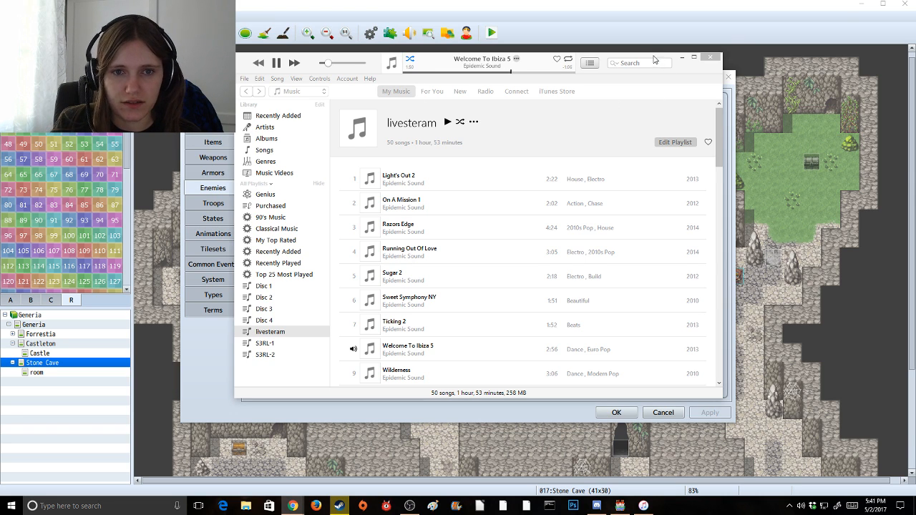
{"action": "left_click", "coordinate": [711, 57]}
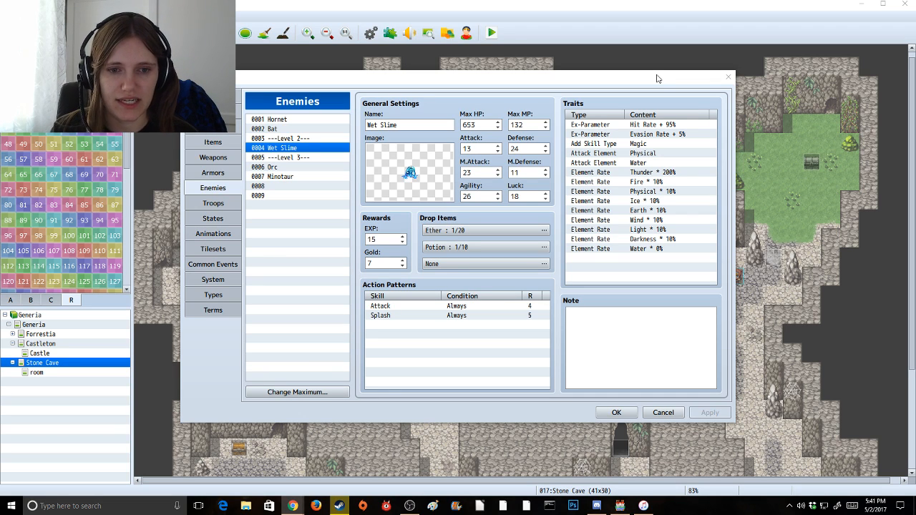
Rename the "---Level 2---" enemy entry 0003 as Goblin
{"action": "left_click", "coordinate": [285, 138]}
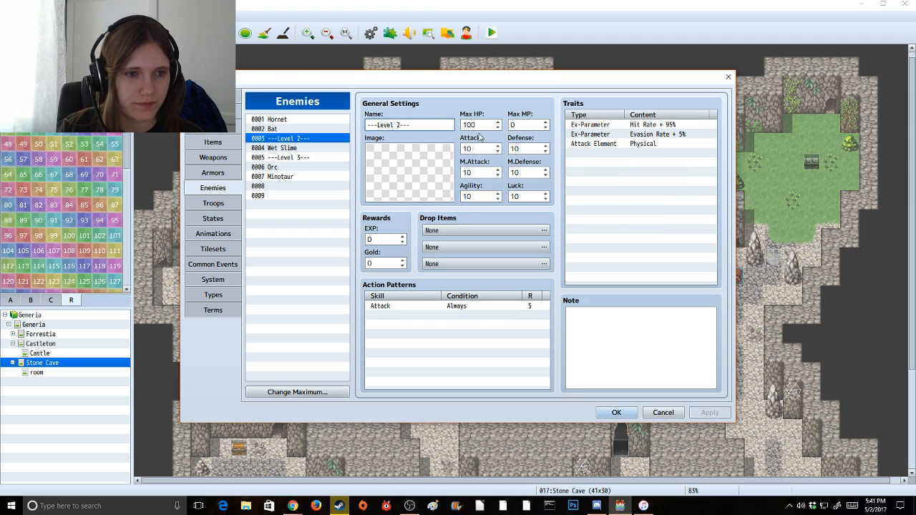
{"action": "left_click_drag", "start_coordinate": [423, 126], "coordinate": [316, 126]}
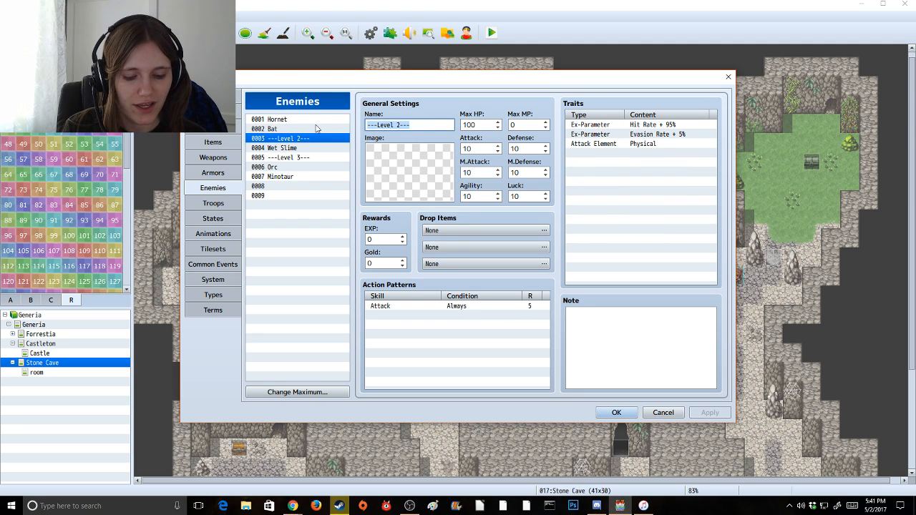
{"action": "type", "text": "Gobk"}
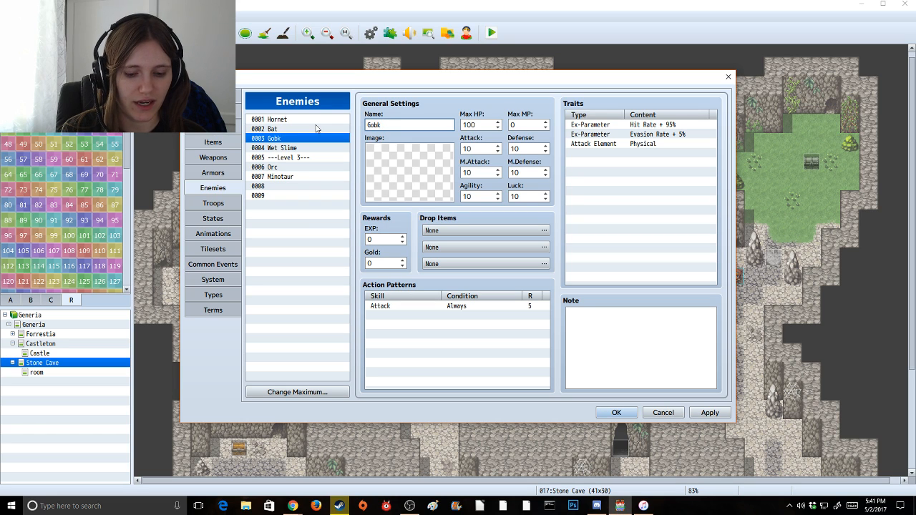
{"action": "key", "text": "BackSpace"}
{"action": "type", "text": "lin"}
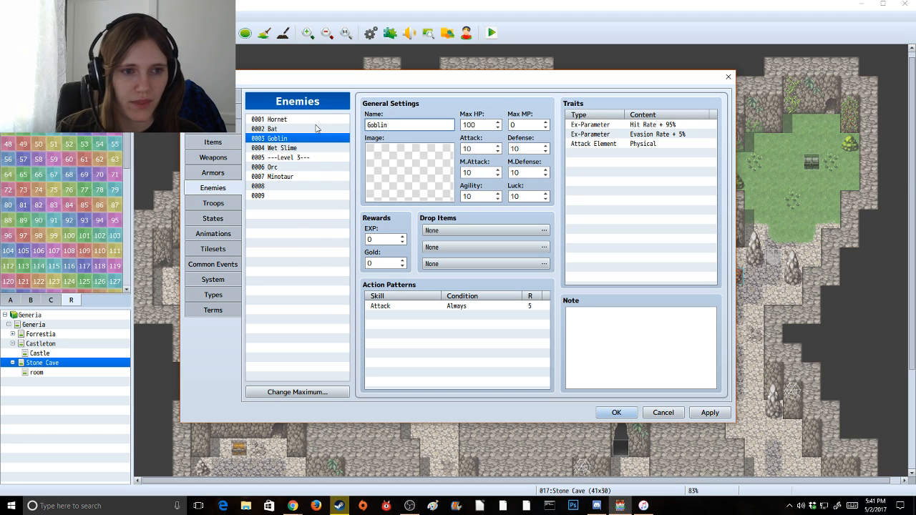
Open the image selection for the Goblin enemy and preview actor battlers such as Actor2_1 and Actor3_6
{"action": "left_click", "coordinate": [392, 169]}
{"action": "double_click", "coordinate": [392, 169]}
{"action": "scroll", "coordinate": [358, 229], "scroll_direction": "down", "scroll_amount": 2}
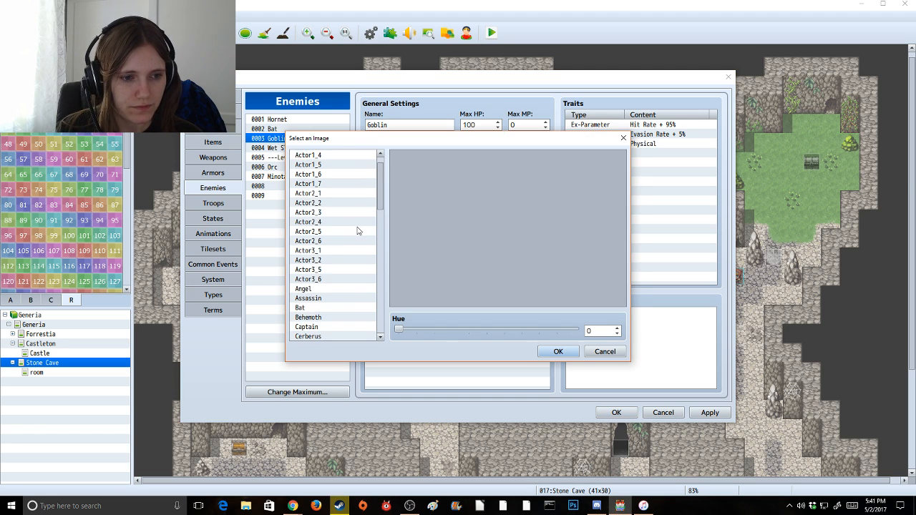
{"action": "scroll", "coordinate": [334, 271], "scroll_direction": "up", "scroll_amount": 2}
{"action": "left_click", "coordinate": [325, 204]}
{"action": "left_click", "coordinate": [326, 214]}
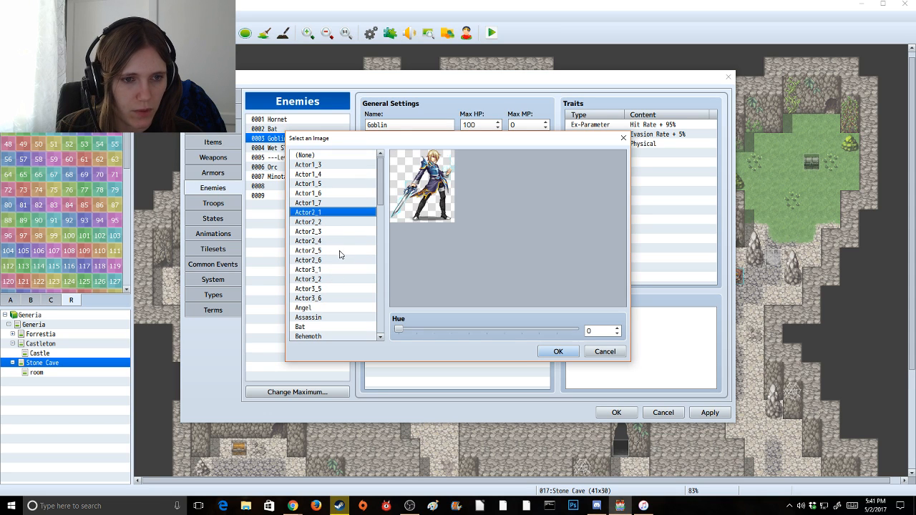
{"action": "scroll", "coordinate": [337, 252], "scroll_direction": "down", "scroll_amount": 3}
{"action": "left_click", "coordinate": [332, 272]}
{"action": "scroll", "coordinate": [339, 241], "scroll_direction": "up", "scroll_amount": 1}
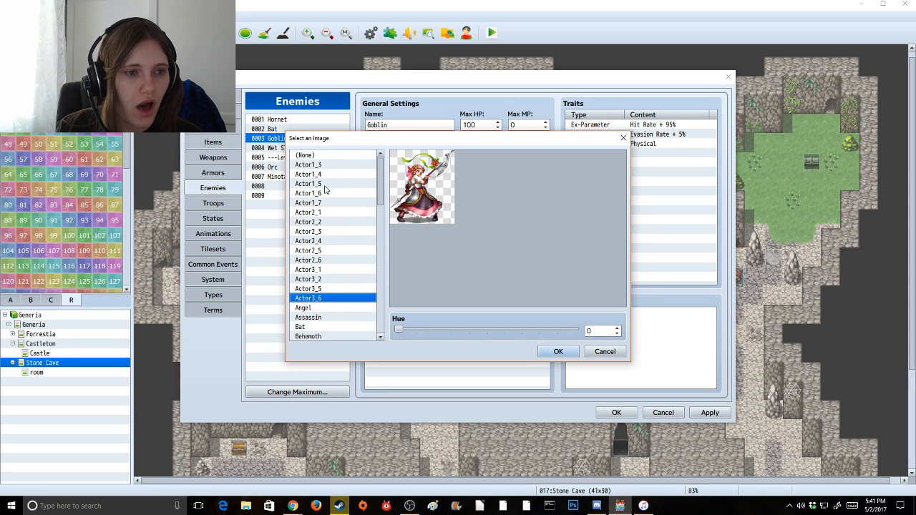
Compare the Actor1 battler images from Actor1_3 to Actor1_7, along with Actor2_1, as candidates for the Goblin
{"action": "left_click", "coordinate": [327, 164]}
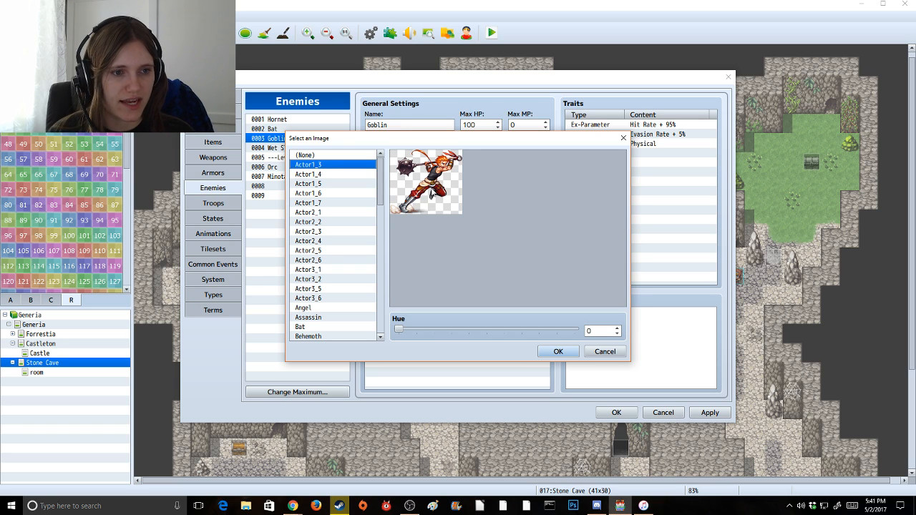
{"action": "left_click", "coordinate": [342, 174]}
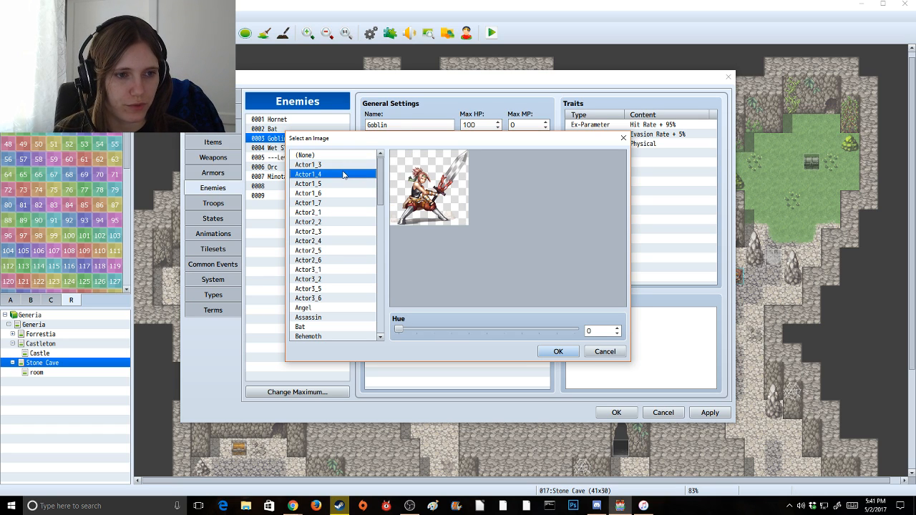
{"action": "left_click", "coordinate": [357, 213]}
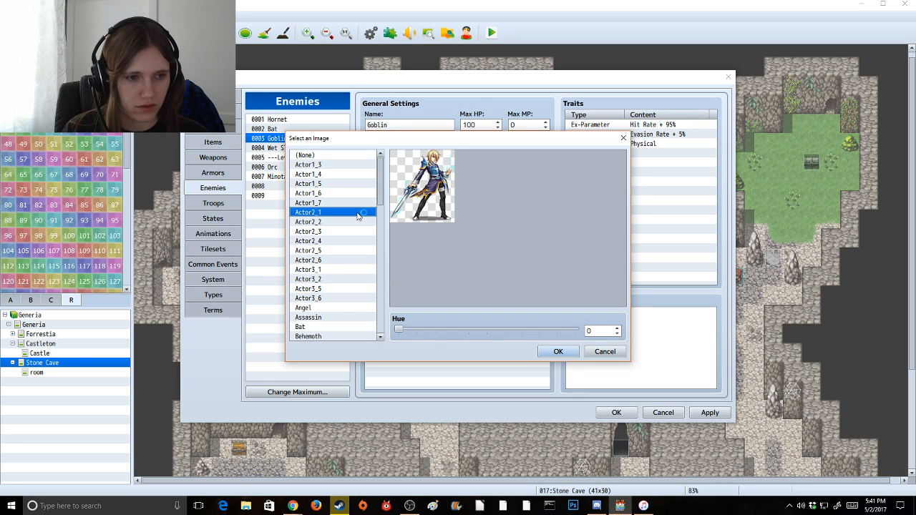
{"action": "left_click", "coordinate": [318, 165]}
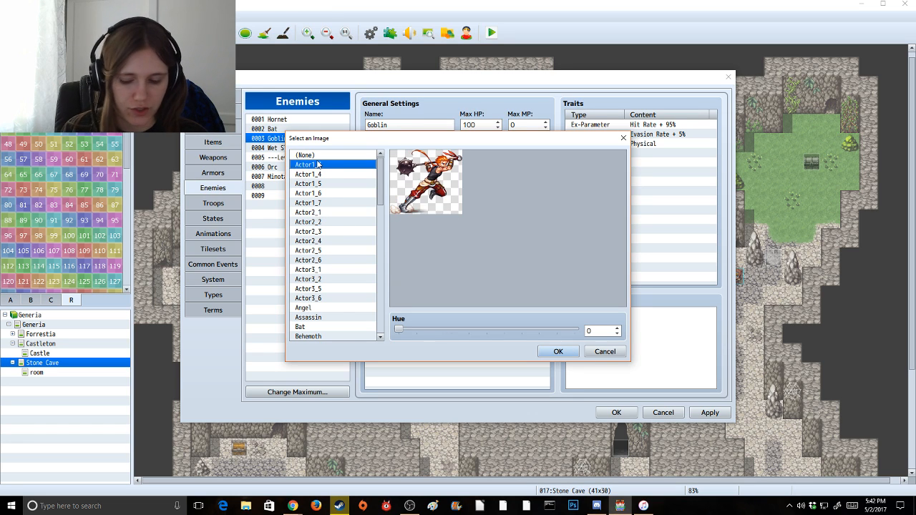
{"action": "key", "text": "Down"}
{"action": "key", "text": "Down"}
{"action": "key", "text": "Down"}
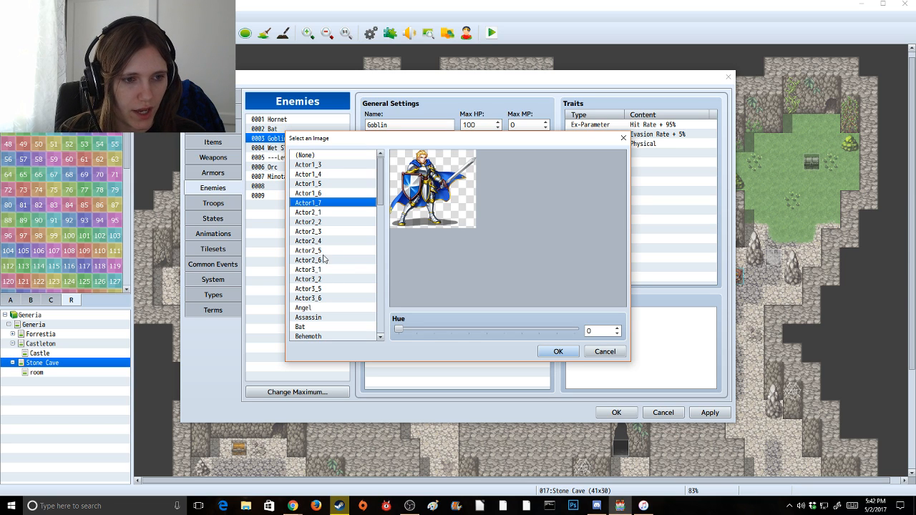
Look further through the battler images for a goblin, previewing General_f and Gazer
{"action": "scroll", "coordinate": [324, 259], "scroll_direction": "down", "scroll_amount": 4}
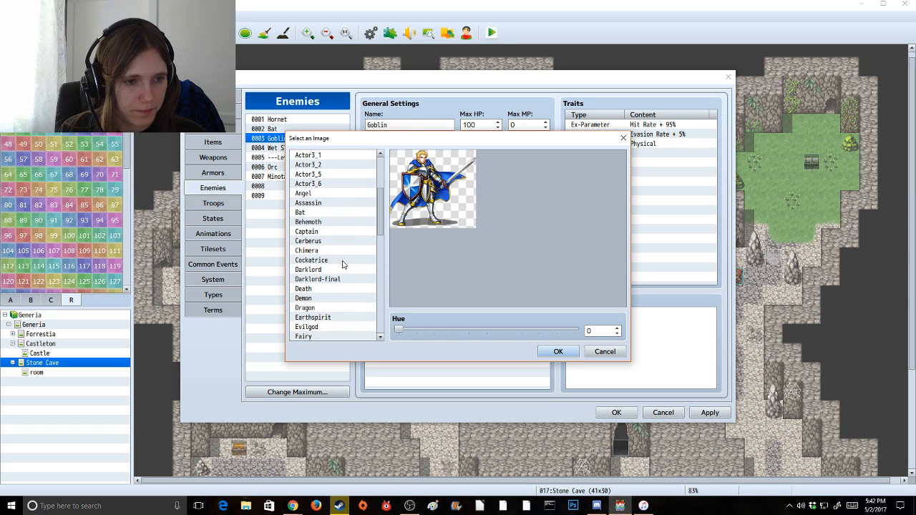
{"action": "scroll", "coordinate": [342, 265], "scroll_direction": "down", "scroll_amount": 3}
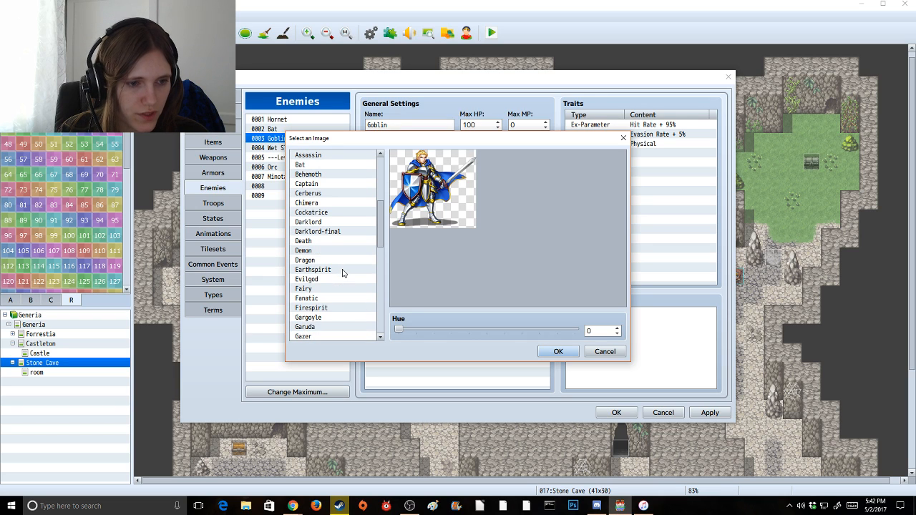
{"action": "scroll", "coordinate": [330, 320], "scroll_direction": "down", "scroll_amount": 1}
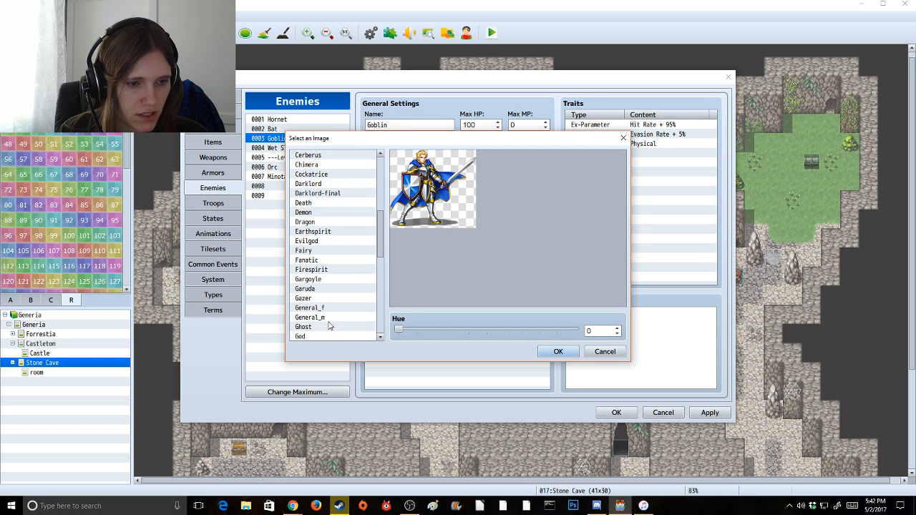
{"action": "scroll", "coordinate": [328, 325], "scroll_direction": "down", "scroll_amount": 1}
{"action": "left_click", "coordinate": [327, 279]}
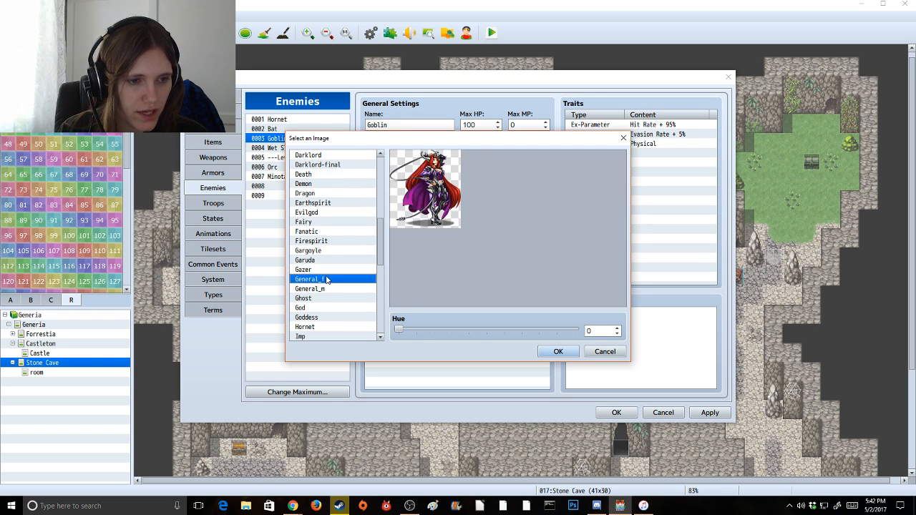
{"action": "left_click", "coordinate": [322, 271]}
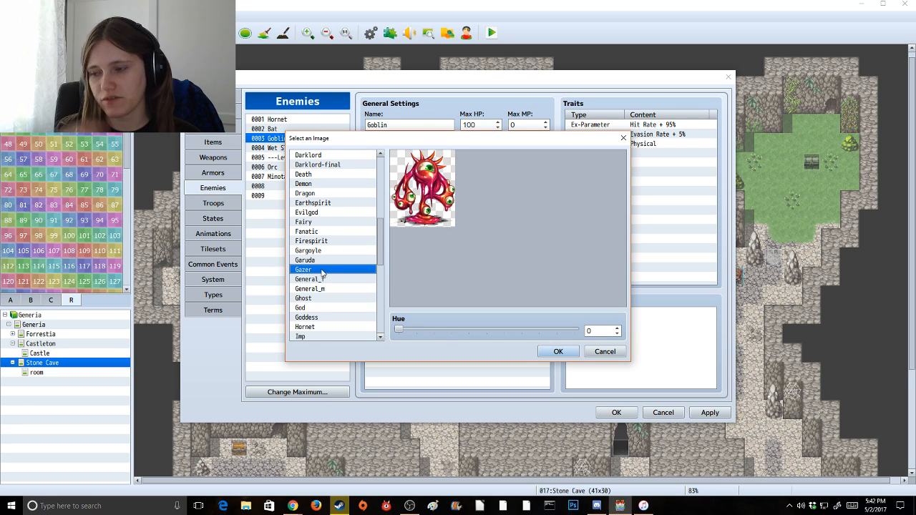
{"action": "scroll", "coordinate": [324, 287], "scroll_direction": "down", "scroll_amount": 1}
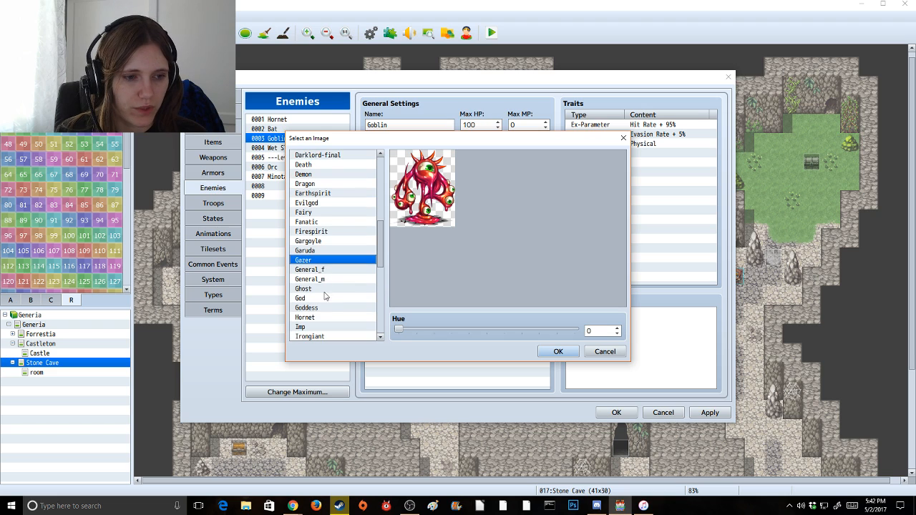
{"action": "scroll", "coordinate": [326, 303], "scroll_direction": "down", "scroll_amount": 1}
{"action": "scroll", "coordinate": [337, 306], "scroll_direction": "down", "scroll_amount": 1}
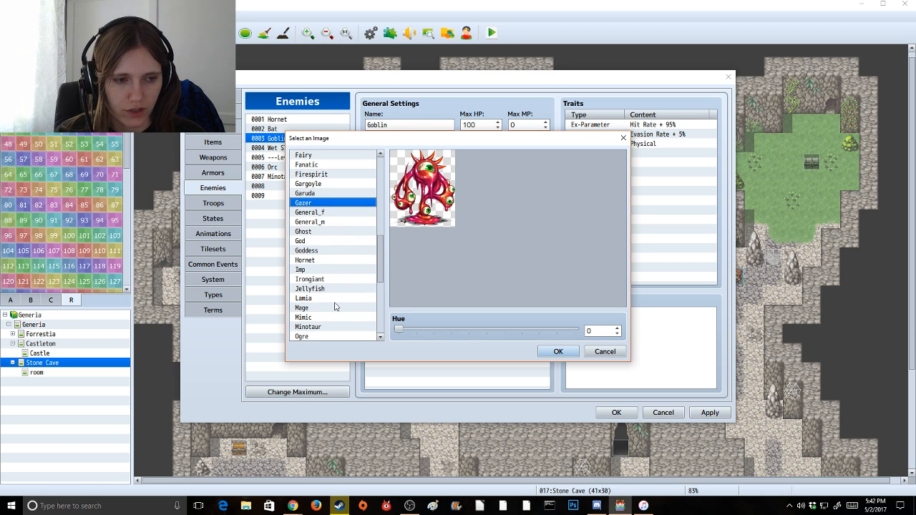
Preview the Lamia, Mage, Mimic, Minotaur, Orc and Ogre battler images as options for the Goblin
{"action": "left_click", "coordinate": [334, 300]}
{"action": "left_click", "coordinate": [333, 310]}
{"action": "left_click", "coordinate": [333, 319]}
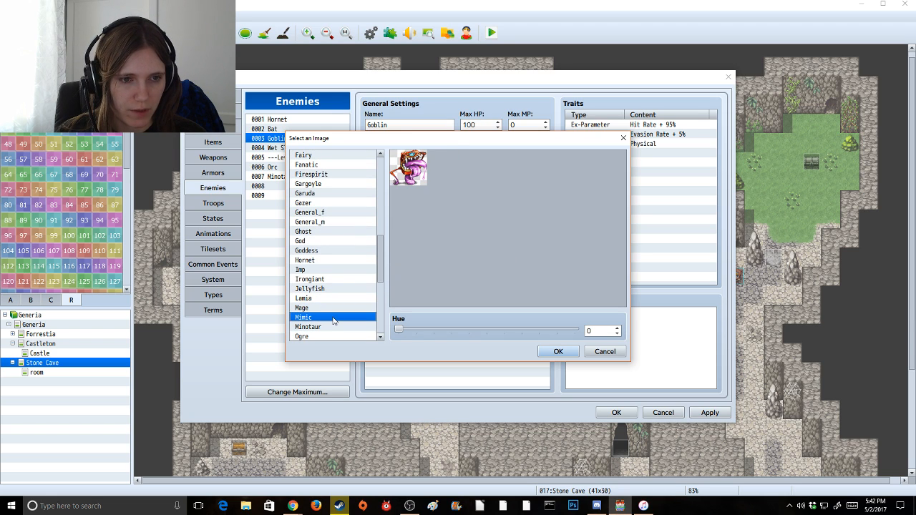
{"action": "scroll", "coordinate": [333, 321], "scroll_direction": "down", "scroll_amount": 1}
{"action": "left_click", "coordinate": [333, 319]}
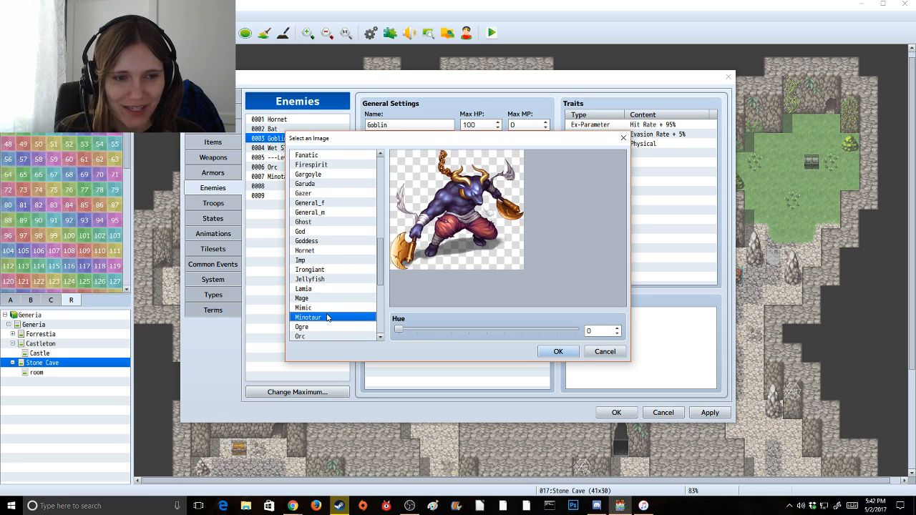
{"action": "scroll", "coordinate": [328, 318], "scroll_direction": "down", "scroll_amount": 2}
{"action": "left_click", "coordinate": [333, 318]}
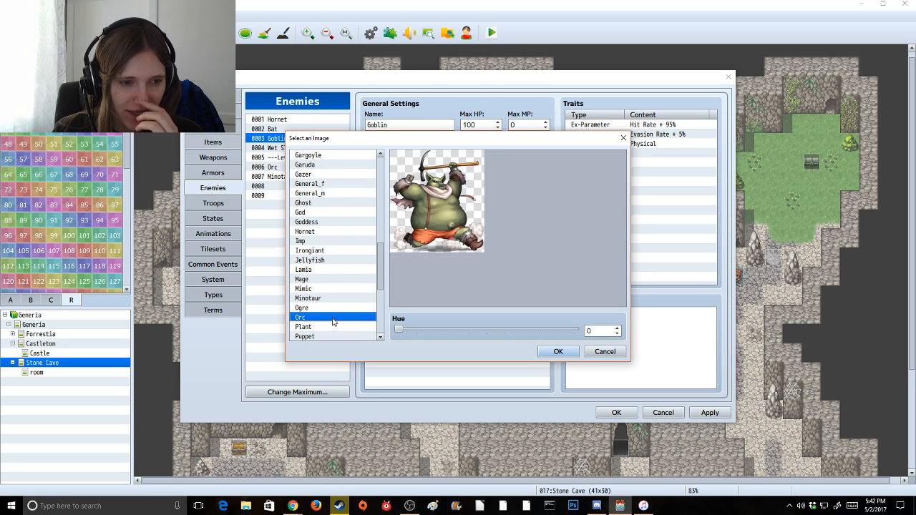
{"action": "left_click", "coordinate": [335, 308]}
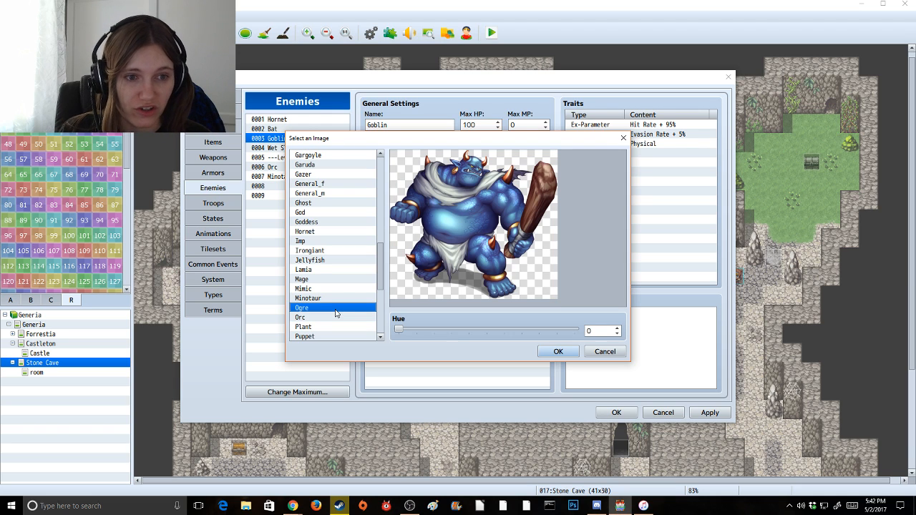
Preview the Plant, Rat and Rogue battler images for the Goblin
{"action": "scroll", "coordinate": [336, 312], "scroll_direction": "down", "scroll_amount": 2}
{"action": "left_click", "coordinate": [335, 308]}
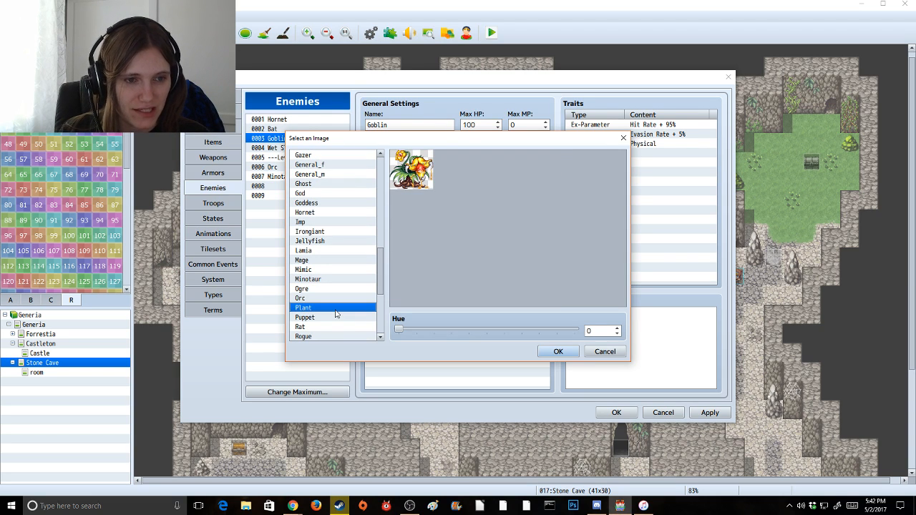
{"action": "scroll", "coordinate": [335, 313], "scroll_direction": "down", "scroll_amount": 1}
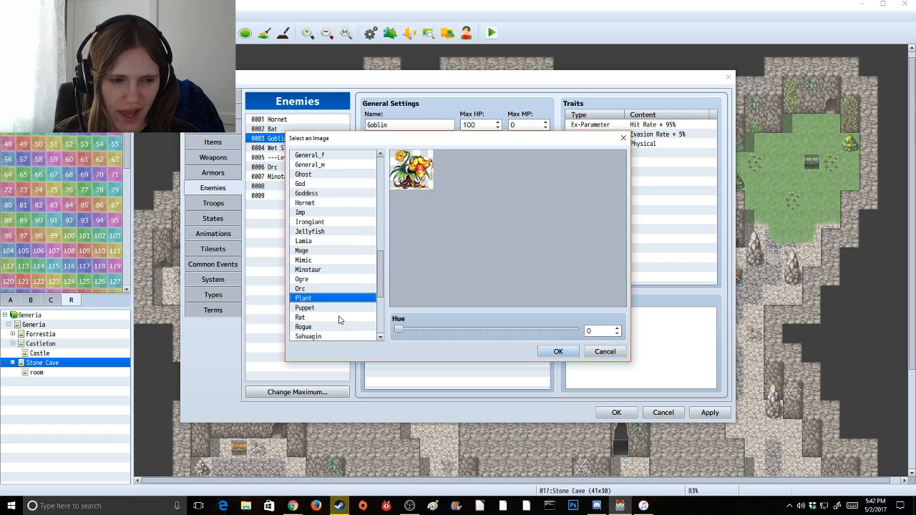
{"action": "left_click", "coordinate": [346, 327]}
{"action": "left_click", "coordinate": [345, 317]}
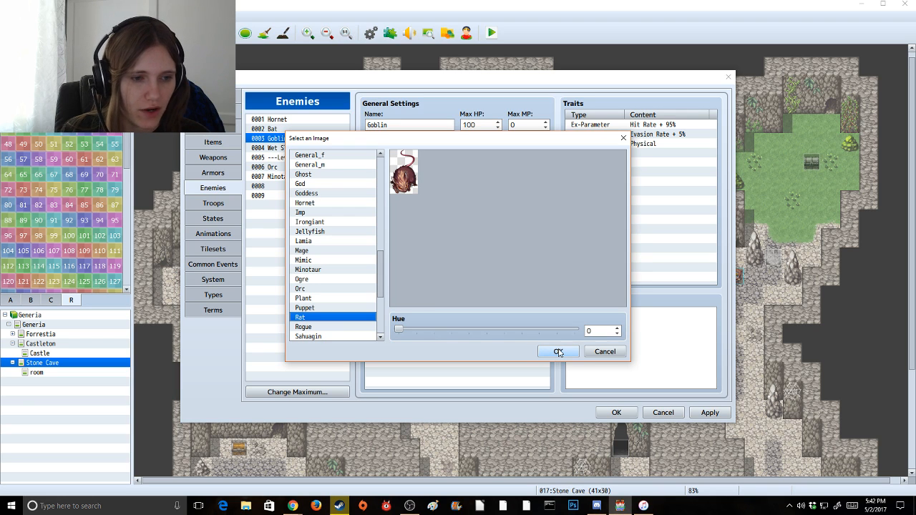
{"action": "left_click", "coordinate": [339, 326]}
Preview the Sahuagin, Scorpion and Skeleton battlers, check the remaining images, and leave the selection without choosing one
{"action": "scroll", "coordinate": [338, 327], "scroll_direction": "down", "scroll_amount": 1}
{"action": "scroll", "coordinate": [339, 327], "scroll_direction": "down", "scroll_amount": 1}
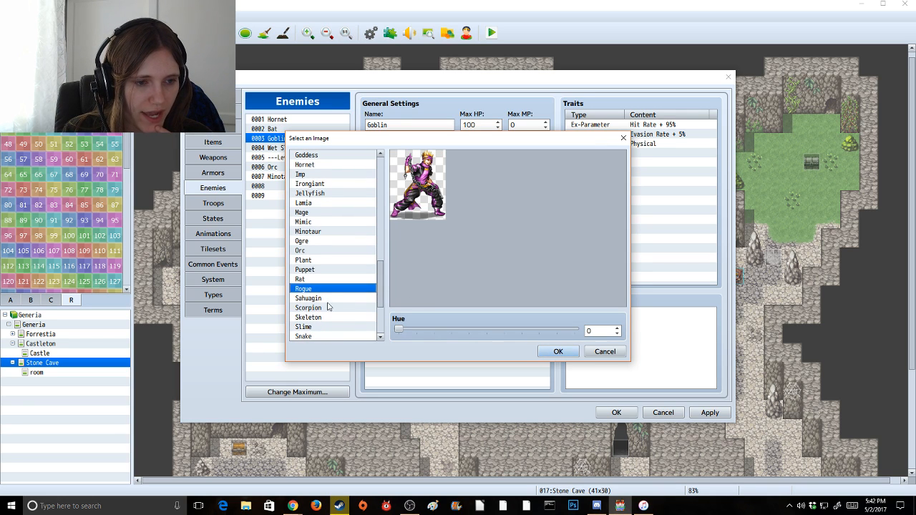
{"action": "left_click", "coordinate": [331, 299]}
{"action": "left_click", "coordinate": [336, 308]}
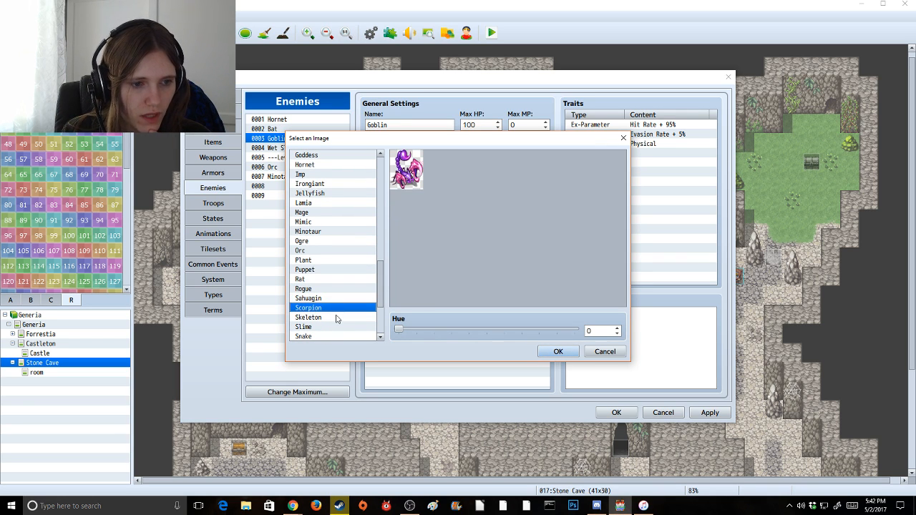
{"action": "left_click", "coordinate": [338, 317]}
{"action": "scroll", "coordinate": [340, 328], "scroll_direction": "down", "scroll_amount": 2}
{"action": "scroll", "coordinate": [339, 330], "scroll_direction": "down", "scroll_amount": 1}
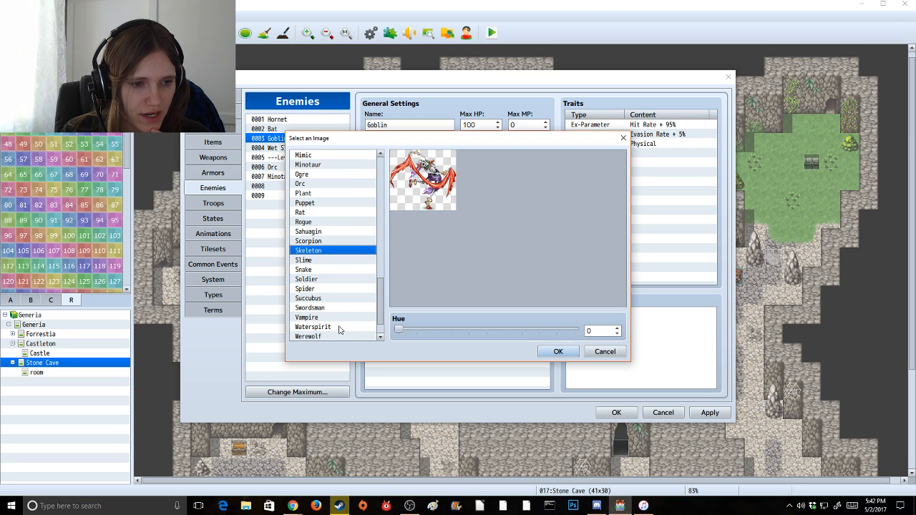
{"action": "left_click", "coordinate": [605, 352]}
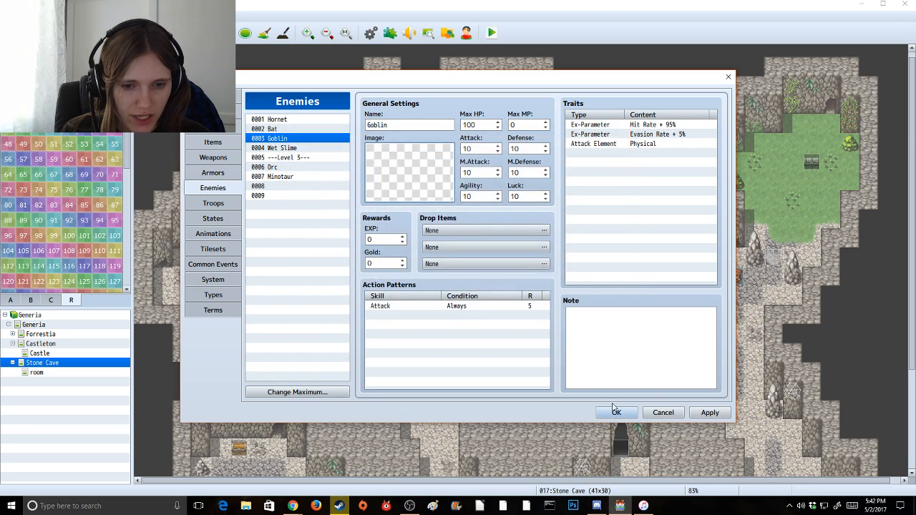
Close the database keeping the enemy changes, and take a brief look at the Character Generator
{"action": "left_click", "coordinate": [615, 411]}
{"action": "left_click", "coordinate": [468, 34]}
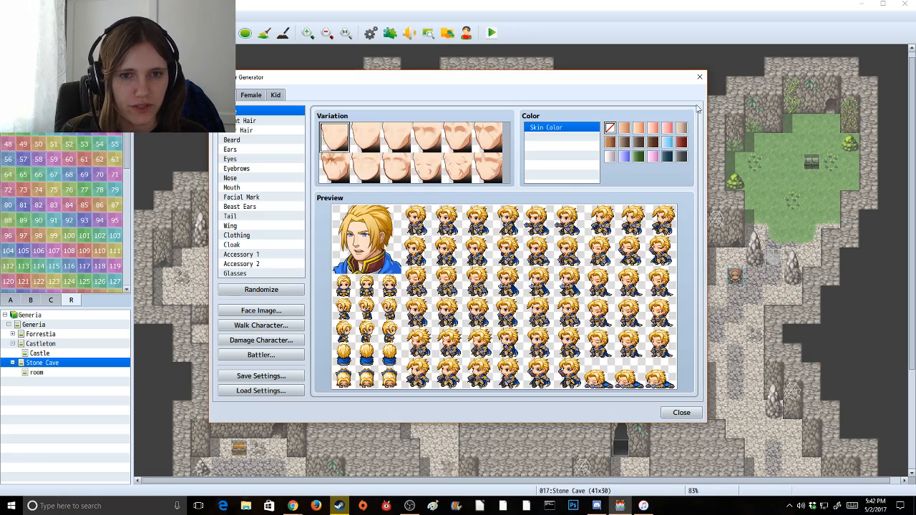
{"action": "left_click", "coordinate": [700, 77]}
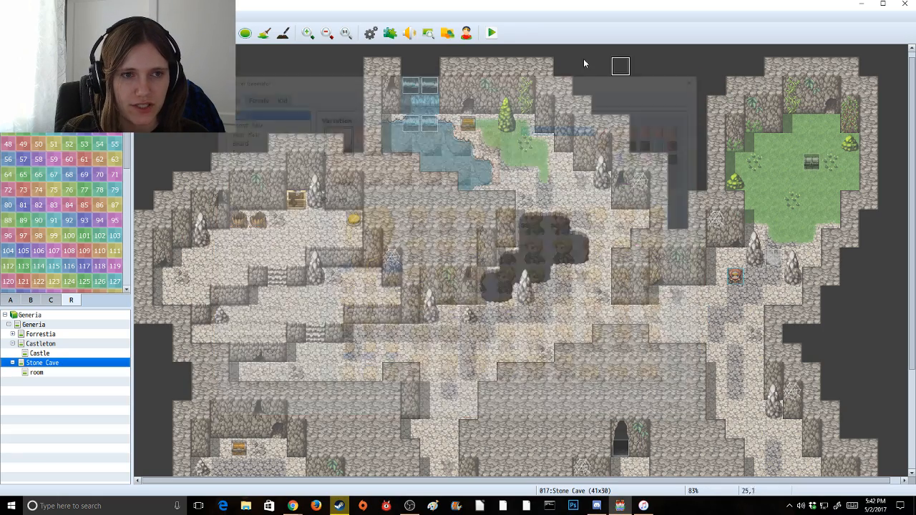
Open the DLC file import from the Resource Manager and move its window clear of the map's centre
{"action": "left_click", "coordinate": [447, 35]}
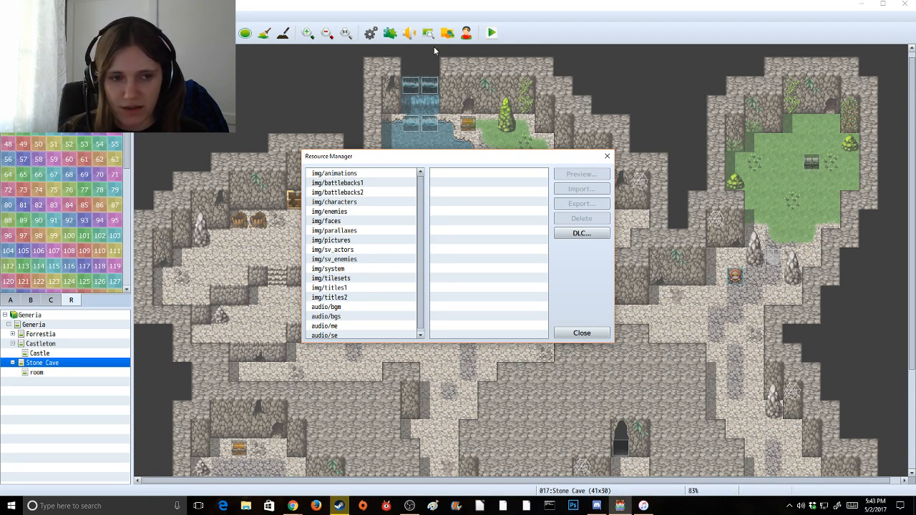
{"action": "left_click", "coordinate": [570, 234]}
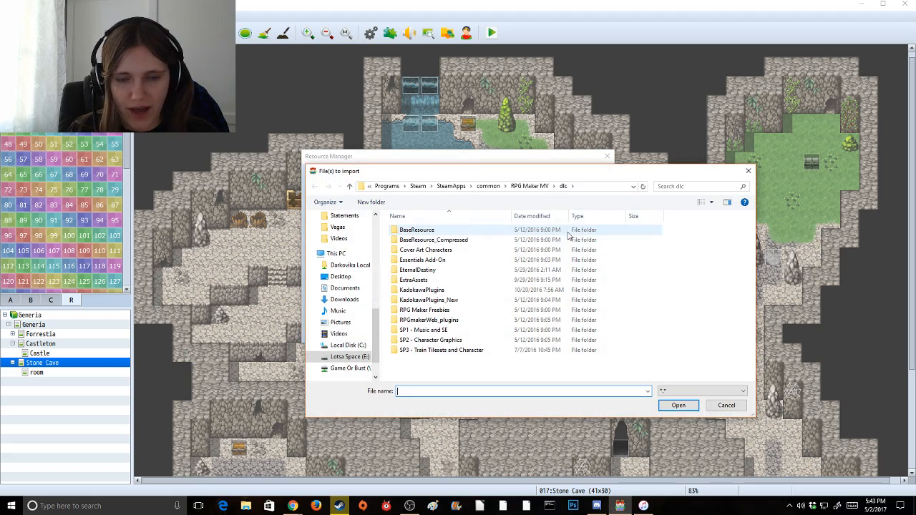
{"action": "left_click_drag", "start_coordinate": [603, 178], "coordinate": [484, 108]}
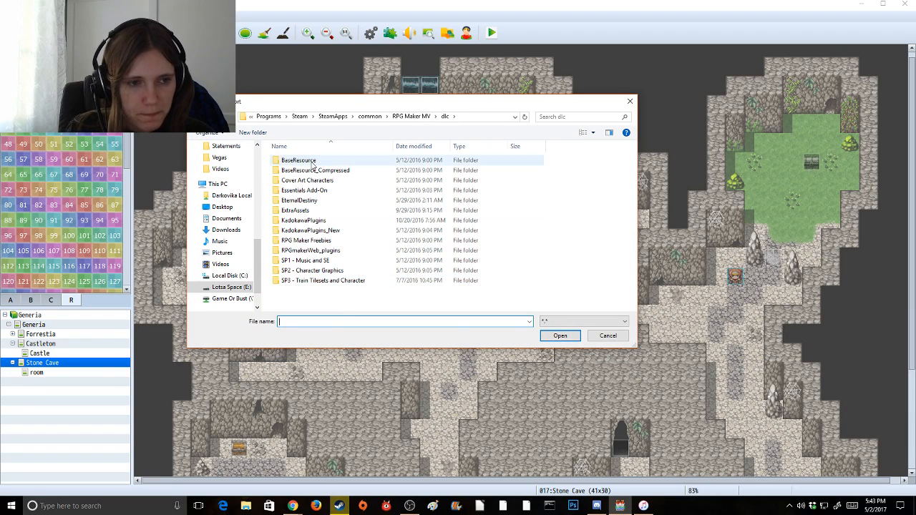
{"action": "left_click", "coordinate": [312, 162]}
{"action": "left_click", "coordinate": [312, 162]}
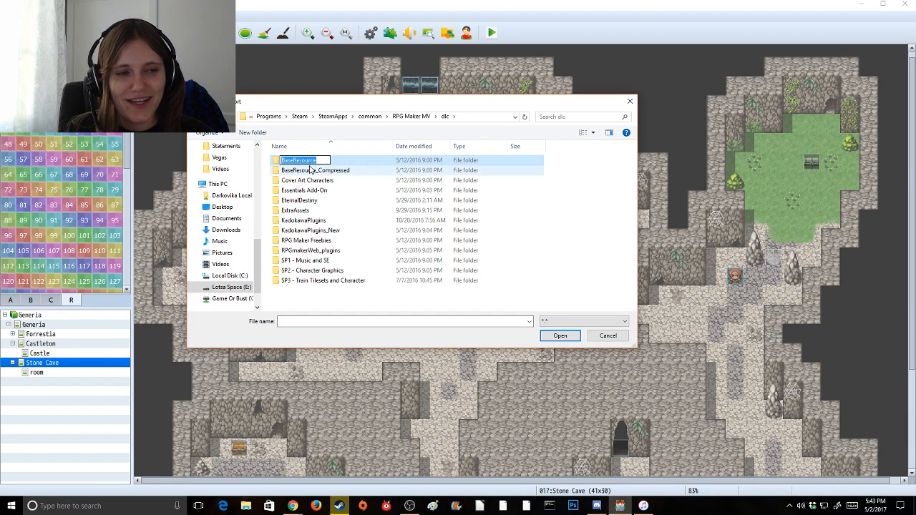
{"action": "key", "text": "Escape"}
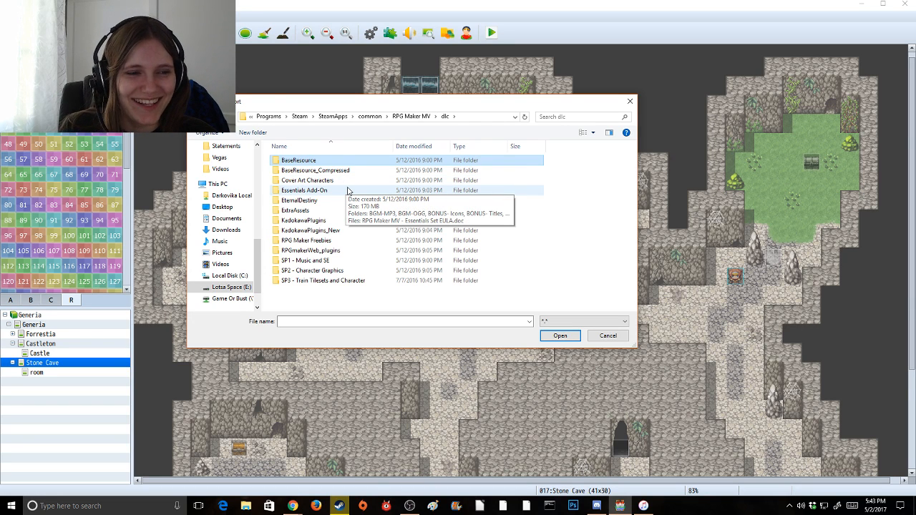
Look through the Cover Art Characters DLC folder, including its system and characters subfolders, and return to the dlc folder
{"action": "double_click", "coordinate": [348, 181]}
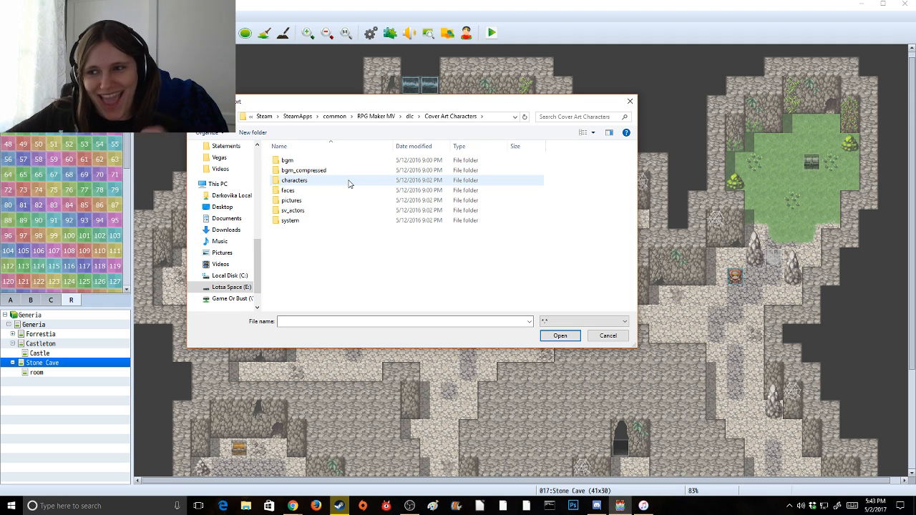
{"action": "double_click", "coordinate": [324, 212]}
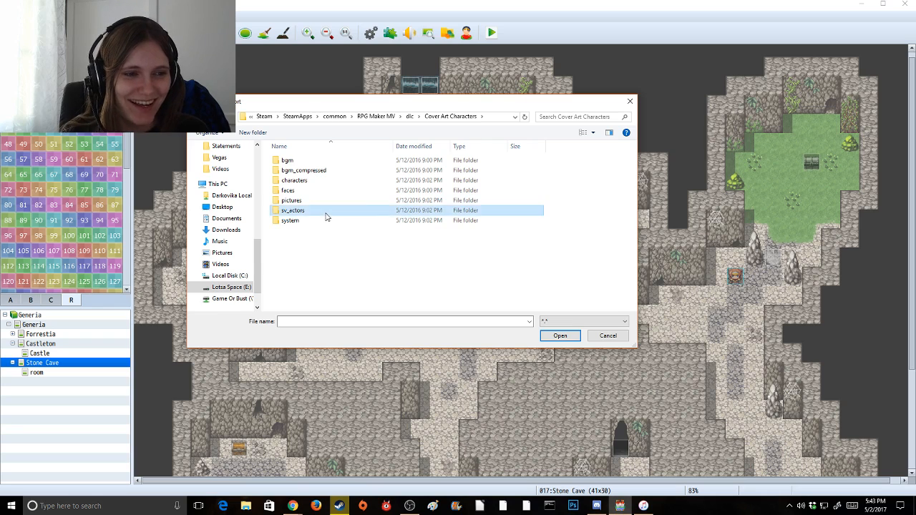
{"action": "left_click", "coordinate": [197, 117]}
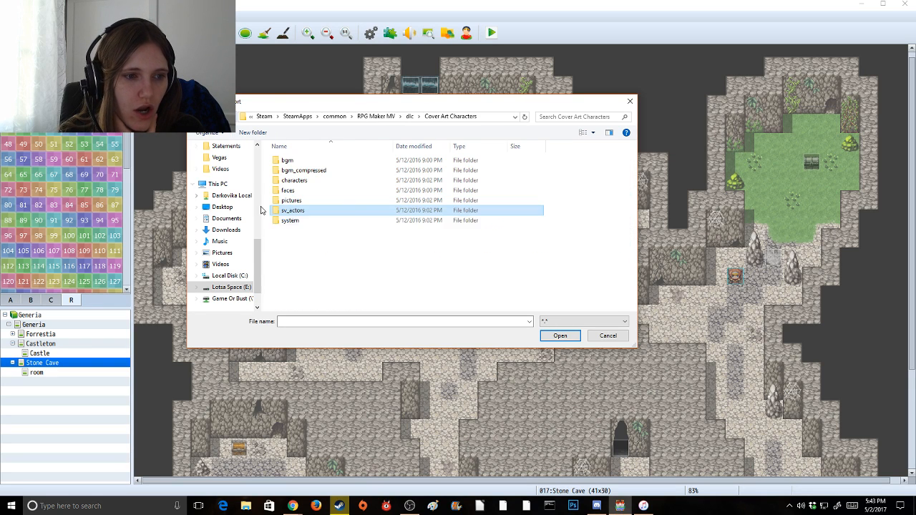
{"action": "double_click", "coordinate": [290, 220]}
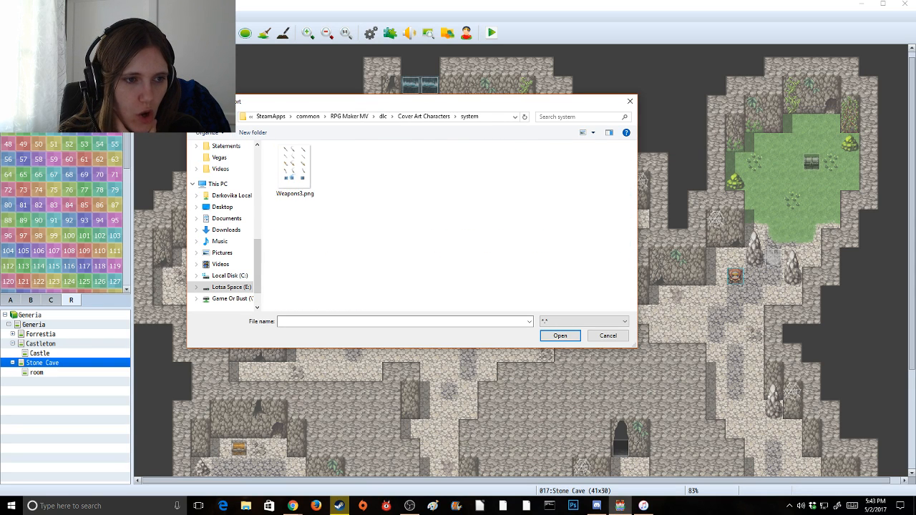
{"action": "key", "text": "alt+Left"}
{"action": "double_click", "coordinate": [294, 181]}
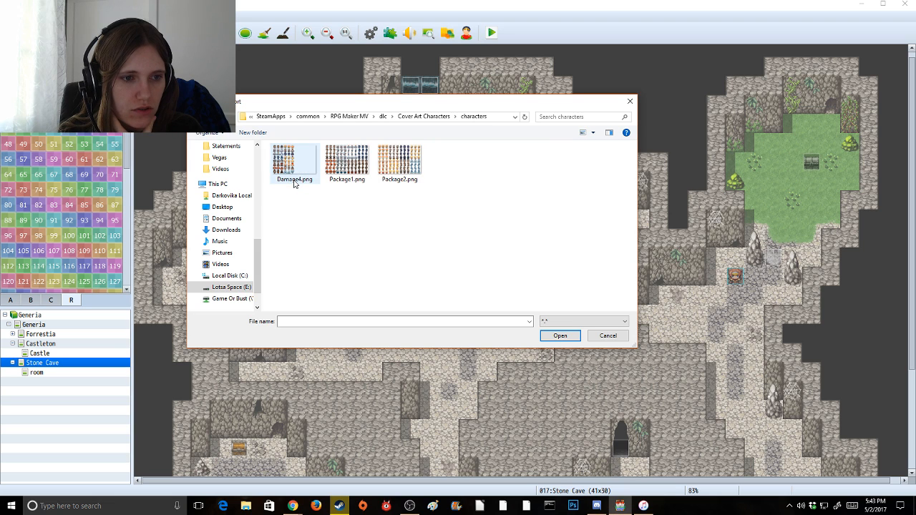
{"action": "left_click", "coordinate": [237, 118]}
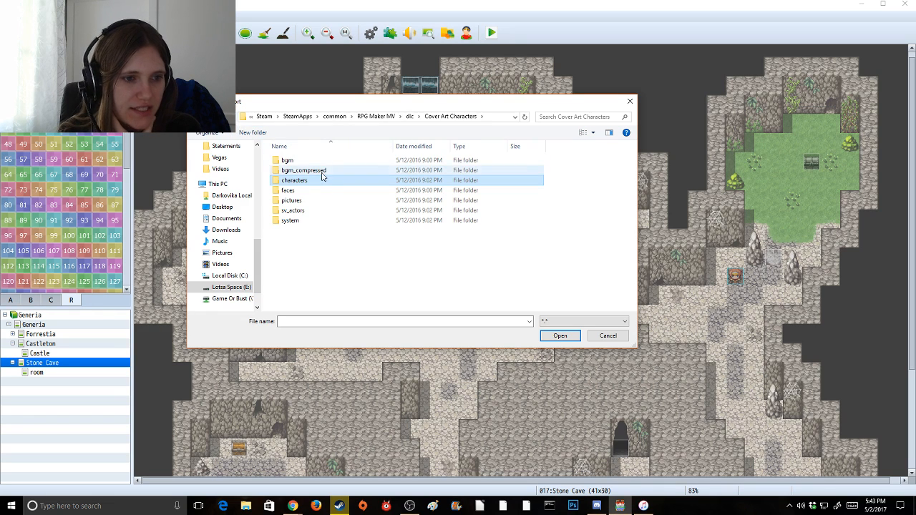
{"action": "key", "text": "alt+Up"}
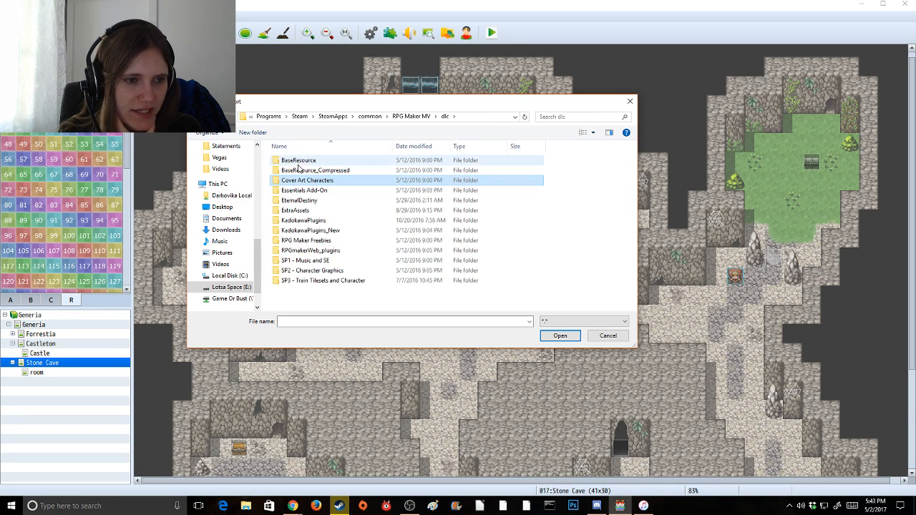
Check the BaseResource_Compressed and BaseResource folders and leave the DLC import without choosing a file
{"action": "double_click", "coordinate": [332, 174]}
{"action": "left_click", "coordinate": [223, 118]}
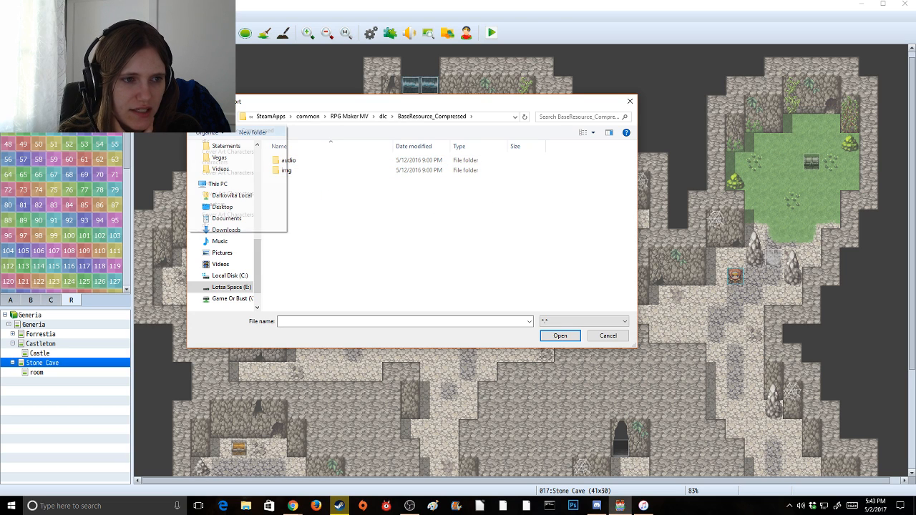
{"action": "left_click", "coordinate": [231, 120]}
{"action": "double_click", "coordinate": [304, 164]}
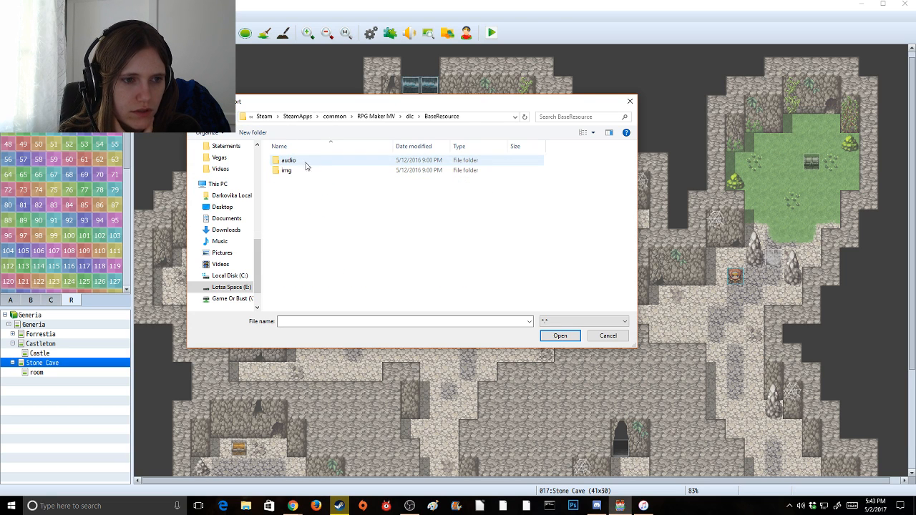
{"action": "left_click", "coordinate": [232, 120]}
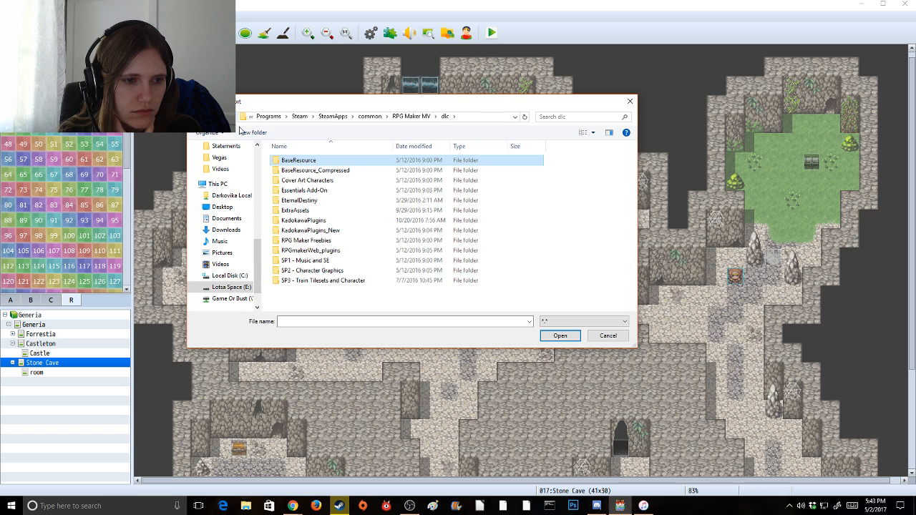
{"action": "left_click", "coordinate": [608, 336]}
Look through the battlebacks and characters resource lists and select the img/enemies category
{"action": "left_click", "coordinate": [361, 185]}
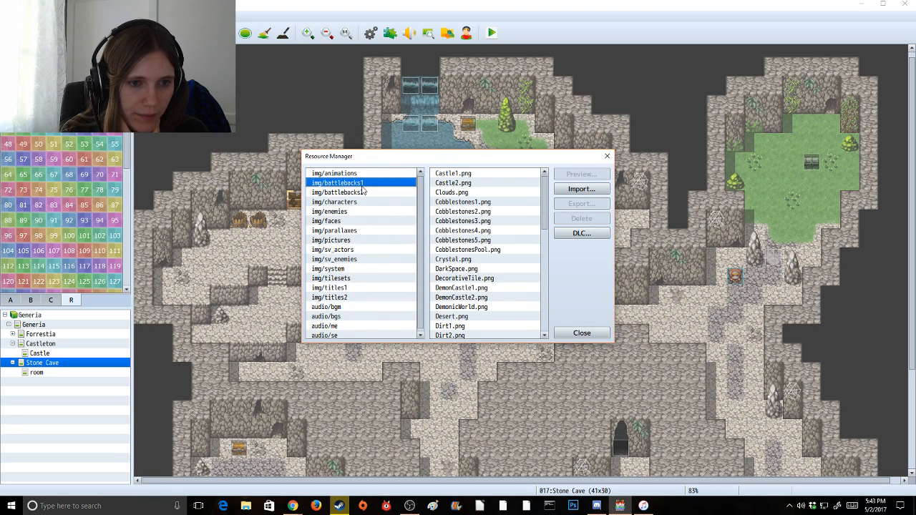
{"action": "left_click", "coordinate": [366, 194]}
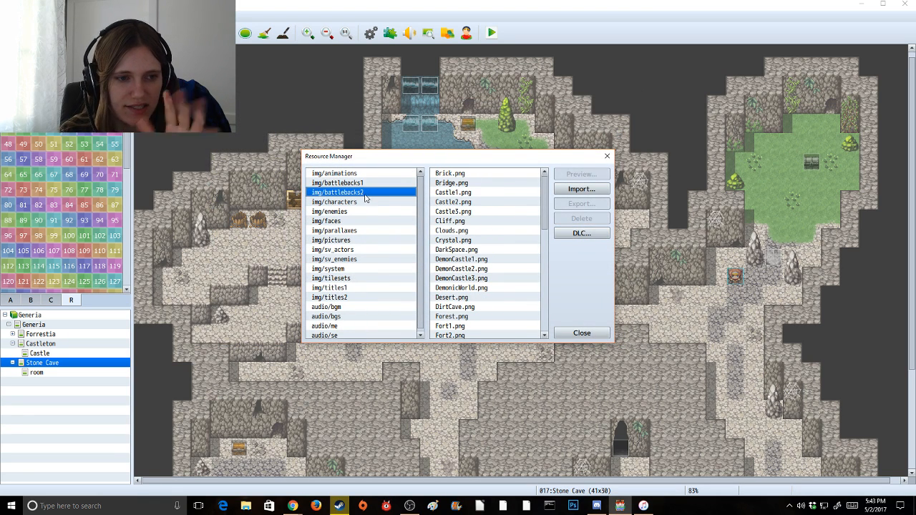
{"action": "left_click", "coordinate": [365, 202]}
{"action": "left_click", "coordinate": [365, 211]}
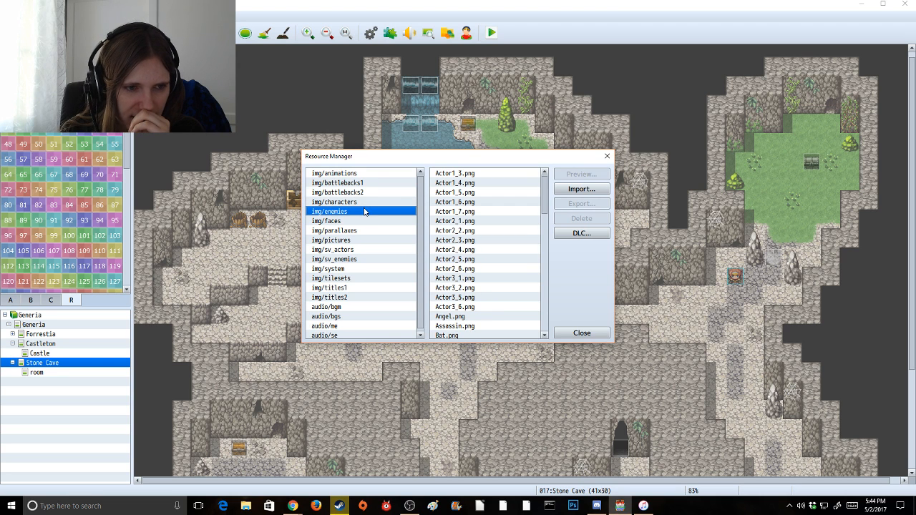
Reopen the DLC import and check the Essentials Add-On and EternalDestiny folders for enemy graphics
{"action": "left_click", "coordinate": [582, 233]}
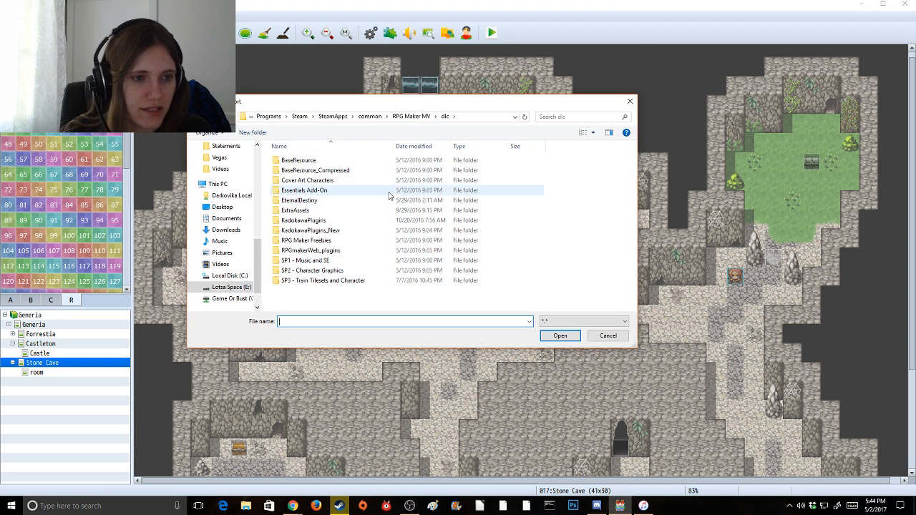
{"action": "double_click", "coordinate": [337, 190]}
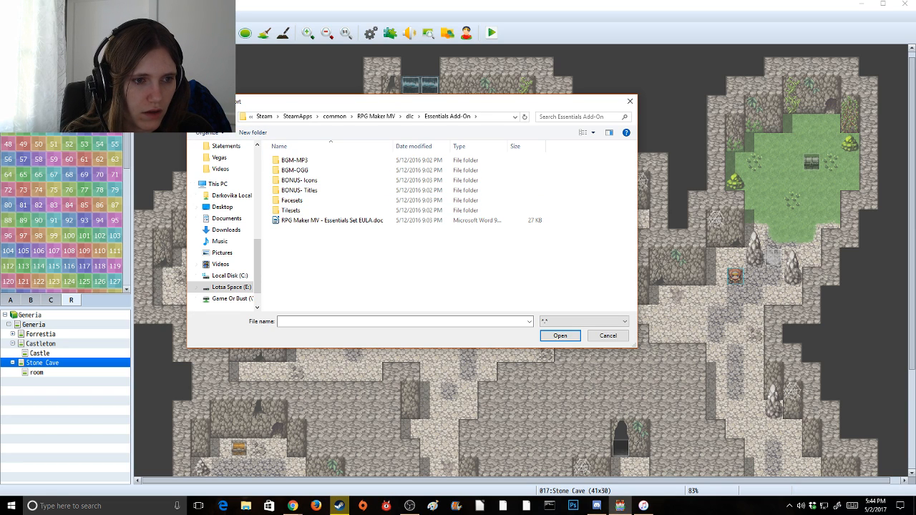
{"action": "key", "text": "BackSpace"}
{"action": "double_click", "coordinate": [326, 199]}
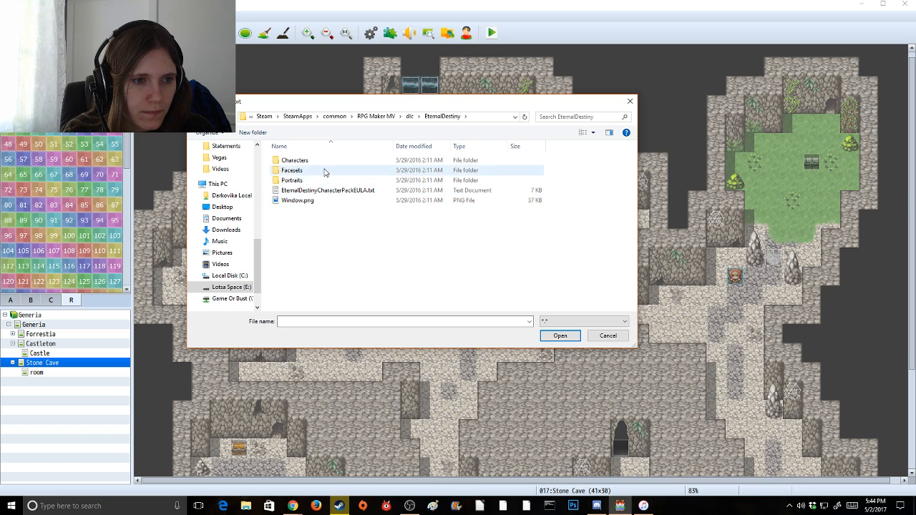
{"action": "key", "text": "BackSpace"}
Examine the ExtraAssets folder's New folder, 2000bgm and pictures subfolders, and return to the dlc folder
{"action": "key", "text": "Down"}
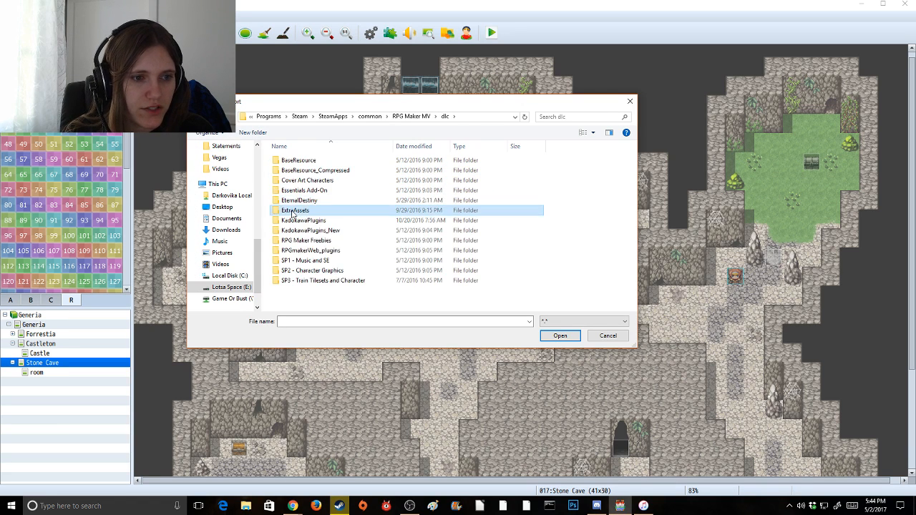
{"action": "key", "text": "Return"}
{"action": "double_click", "coordinate": [307, 173]}
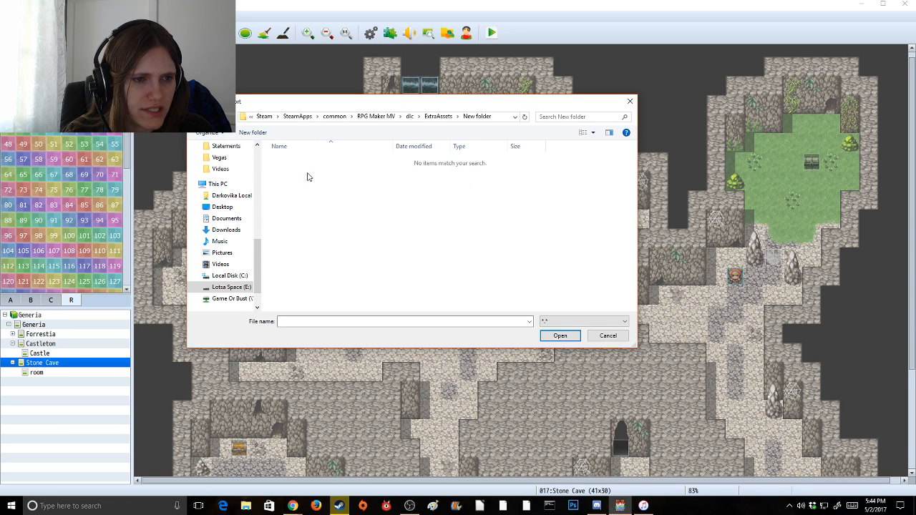
{"action": "key", "text": "BackSpace"}
{"action": "left_click", "coordinate": [299, 161]}
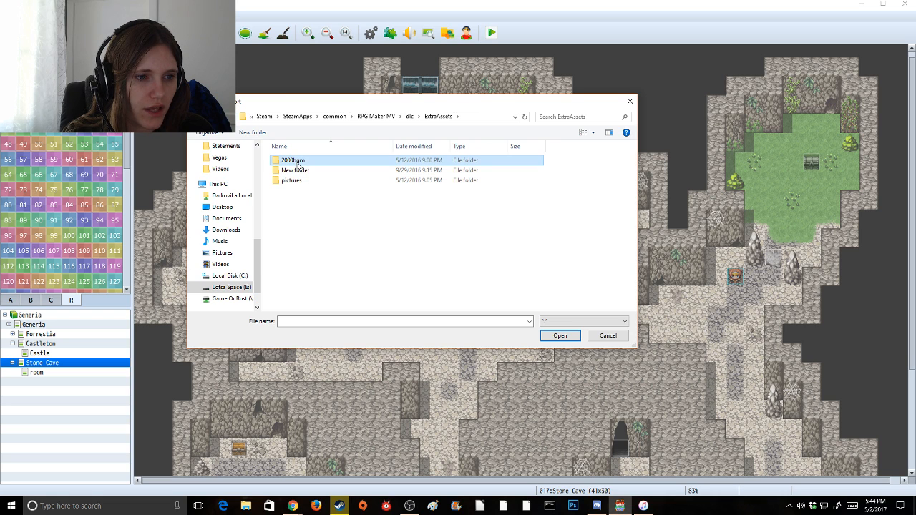
{"action": "double_click", "coordinate": [299, 163]}
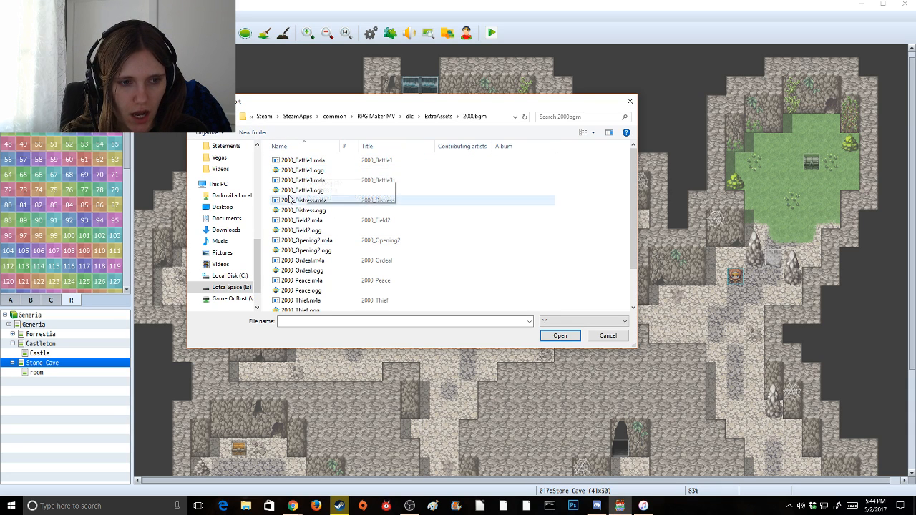
{"action": "left_click", "coordinate": [198, 117]}
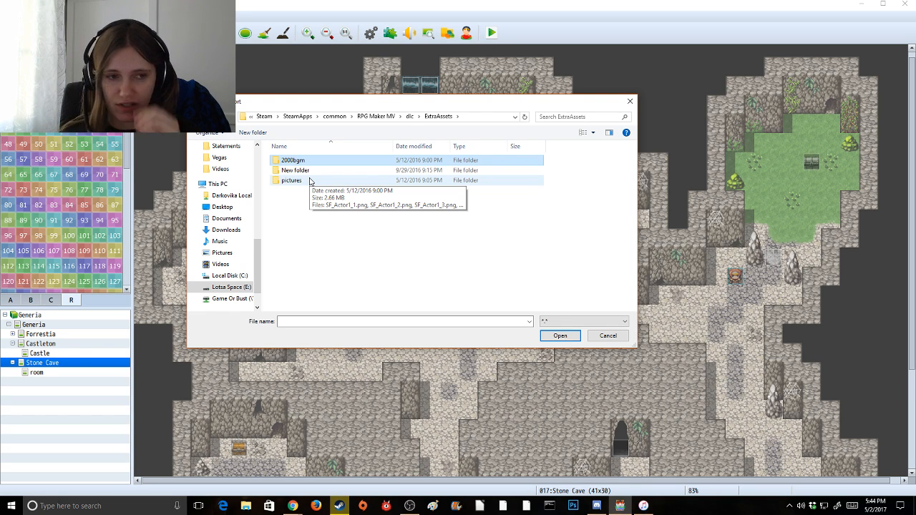
{"action": "double_click", "coordinate": [292, 180]}
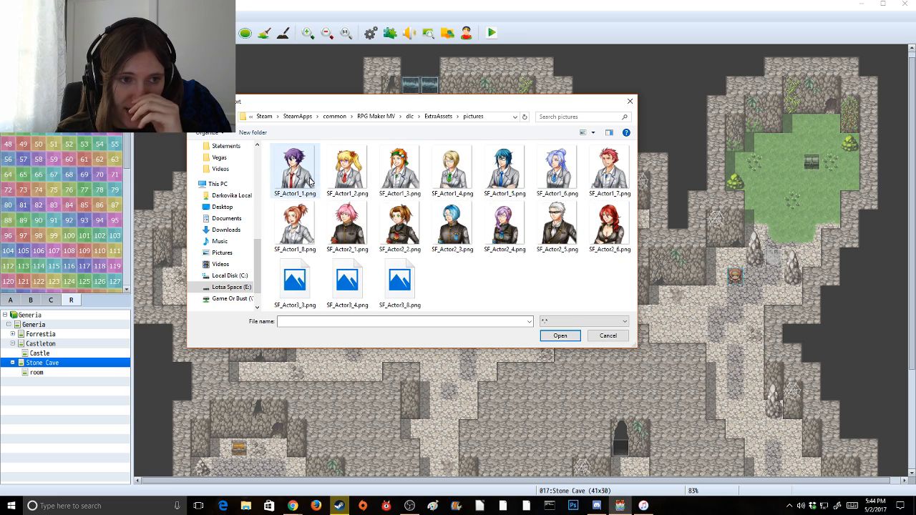
{"action": "left_click", "coordinate": [230, 117]}
{"action": "left_click", "coordinate": [231, 117]}
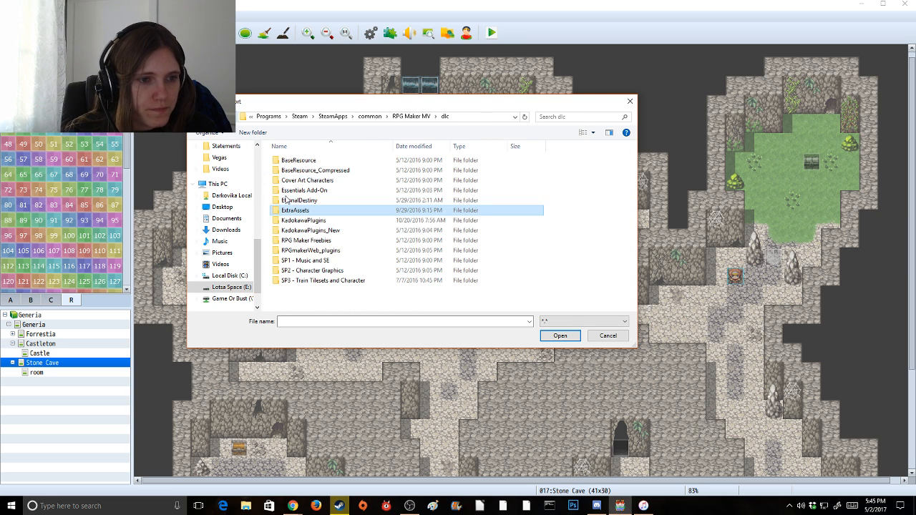
Check the KadokawaPlugins, SP2 - Character Graphics and SP3 - Train Tilesets and Character folders for enemy graphics
{"action": "double_click", "coordinate": [303, 221]}
{"action": "left_click", "coordinate": [230, 117]}
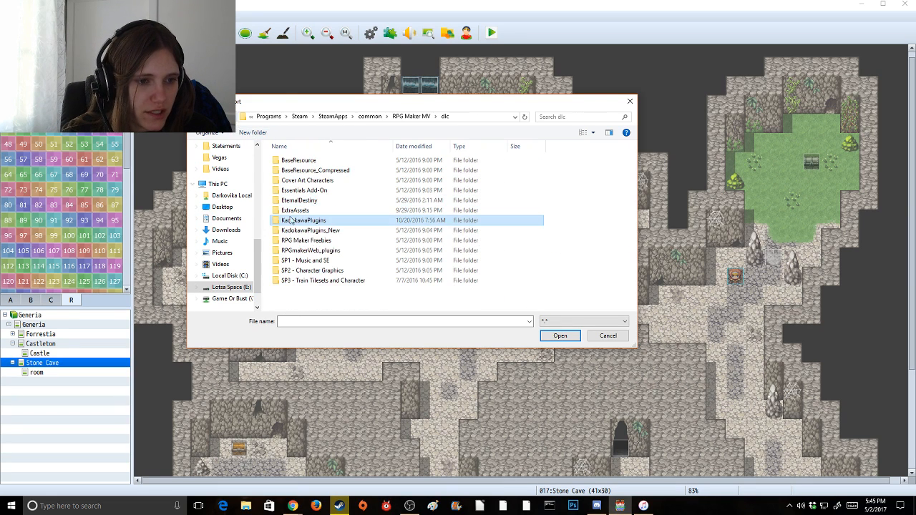
{"action": "double_click", "coordinate": [336, 270]}
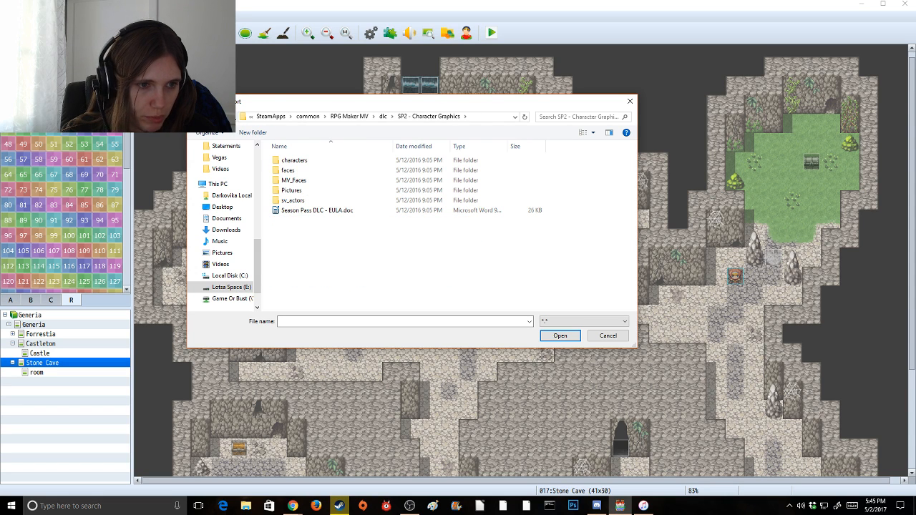
{"action": "left_click", "coordinate": [231, 117]}
{"action": "double_click", "coordinate": [337, 282]}
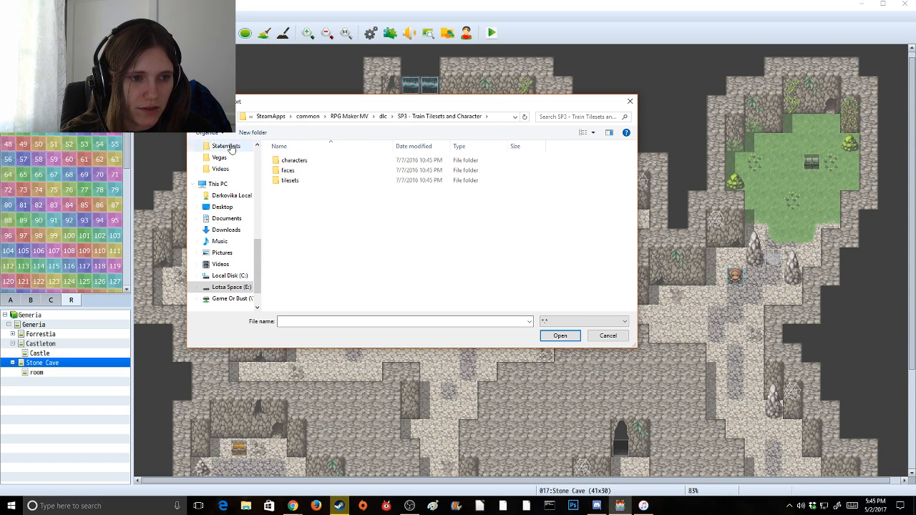
{"action": "left_click", "coordinate": [234, 118]}
Go to the enemies folder inside the BaseResource DLC's img folder
{"action": "double_click", "coordinate": [301, 161]}
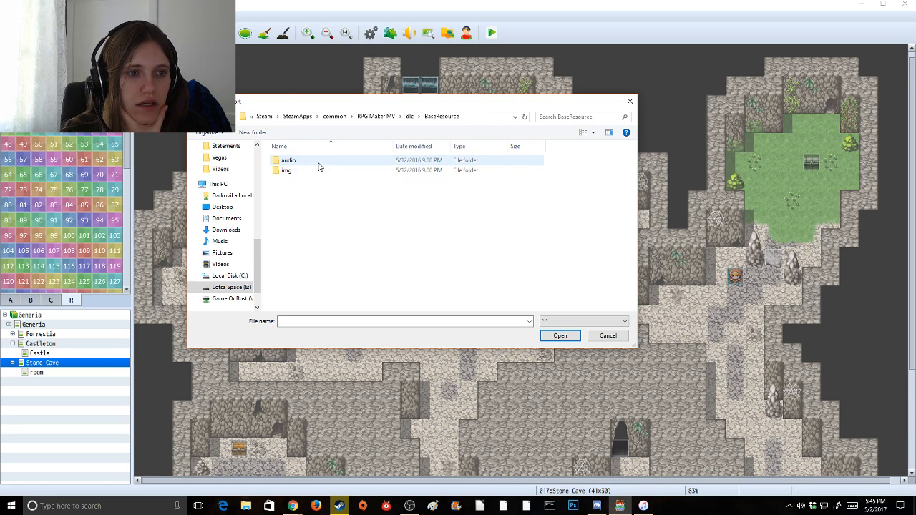
{"action": "left_click", "coordinate": [291, 171]}
{"action": "double_click", "coordinate": [293, 174]}
{"action": "double_click", "coordinate": [310, 187]}
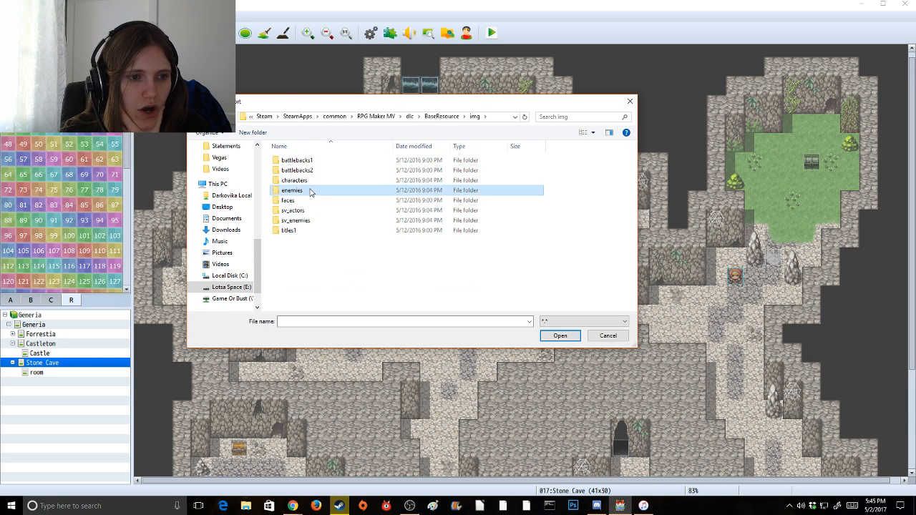
Import all the BaseResource enemy images, from SF_Abomination.png through SF_Zombie.png
{"action": "left_click", "coordinate": [312, 192]}
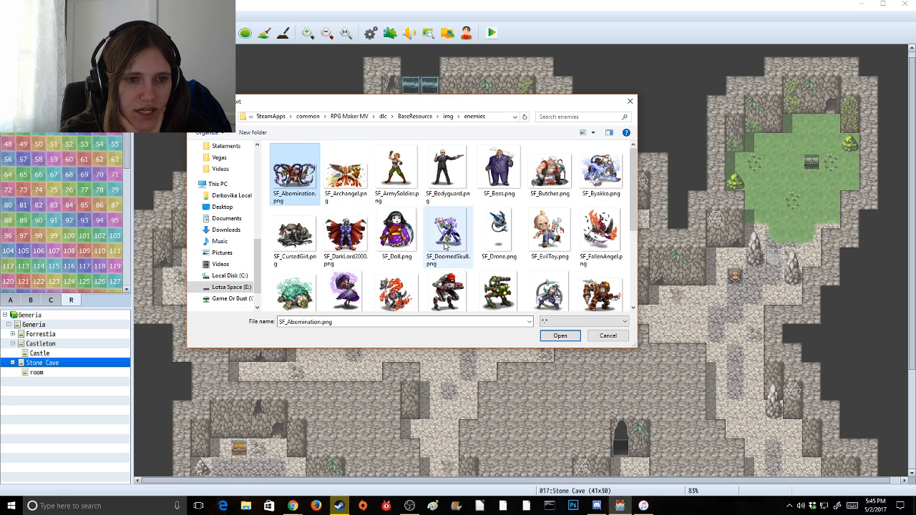
{"action": "scroll", "coordinate": [442, 248], "scroll_direction": "down", "scroll_amount": 1}
{"action": "scroll", "coordinate": [436, 243], "scroll_direction": "down", "scroll_amount": 2}
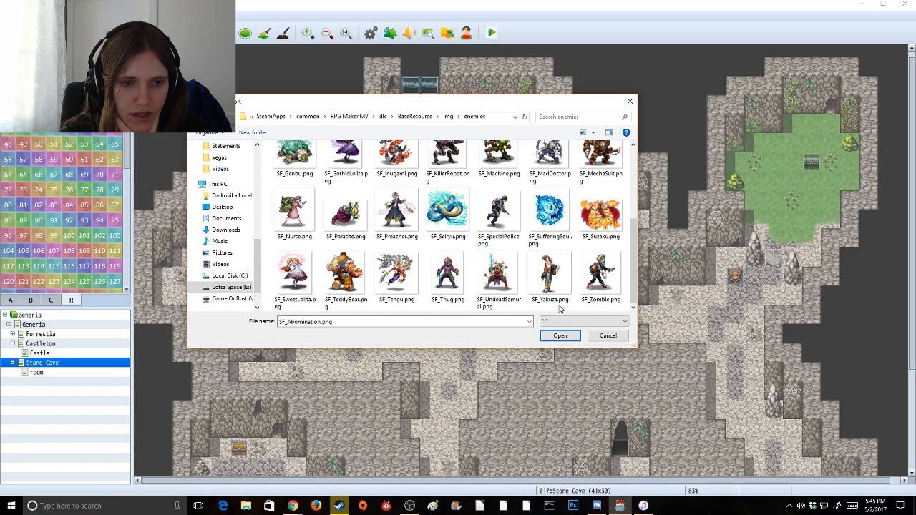
{"action": "left_click", "coordinate": [608, 285], "text": "shift"}
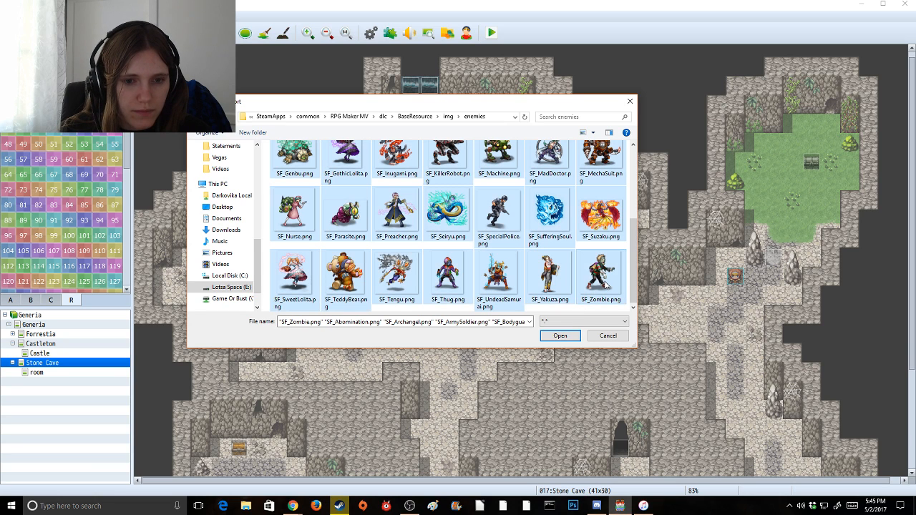
{"action": "scroll", "coordinate": [612, 276], "scroll_direction": "down", "scroll_amount": 1}
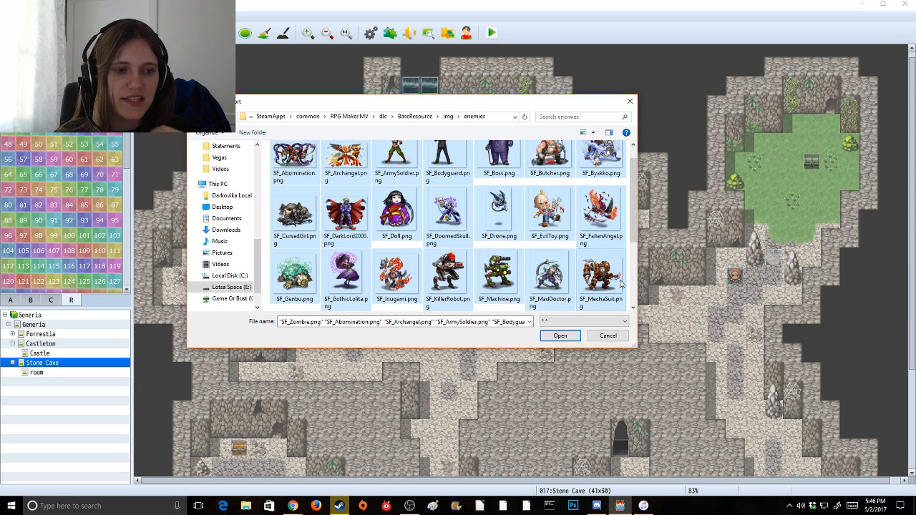
{"action": "scroll", "coordinate": [351, 263], "scroll_direction": "up", "scroll_amount": 1}
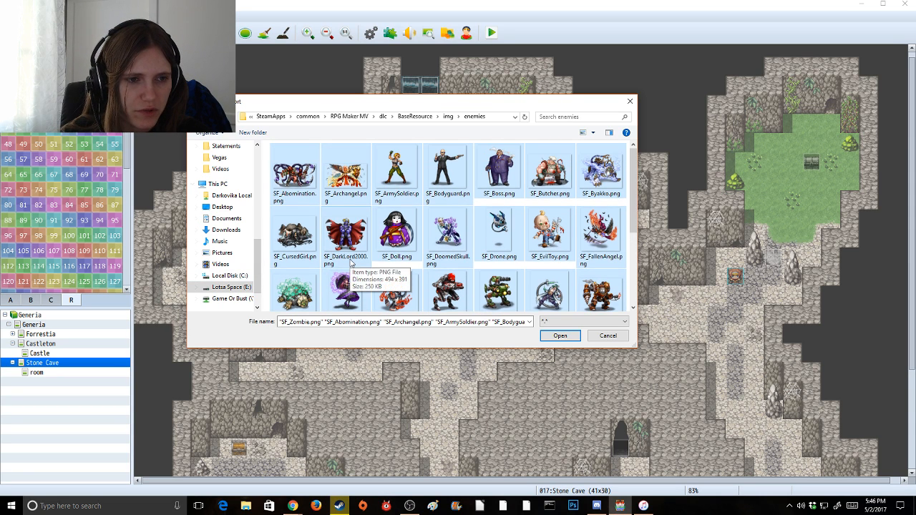
{"action": "left_click", "coordinate": [561, 336]}
Check the enemies folder under RPG Maker Freebies > RPG Maker MV Free Resources > Graphics, and return to the dlc folder
{"action": "left_click", "coordinate": [582, 232]}
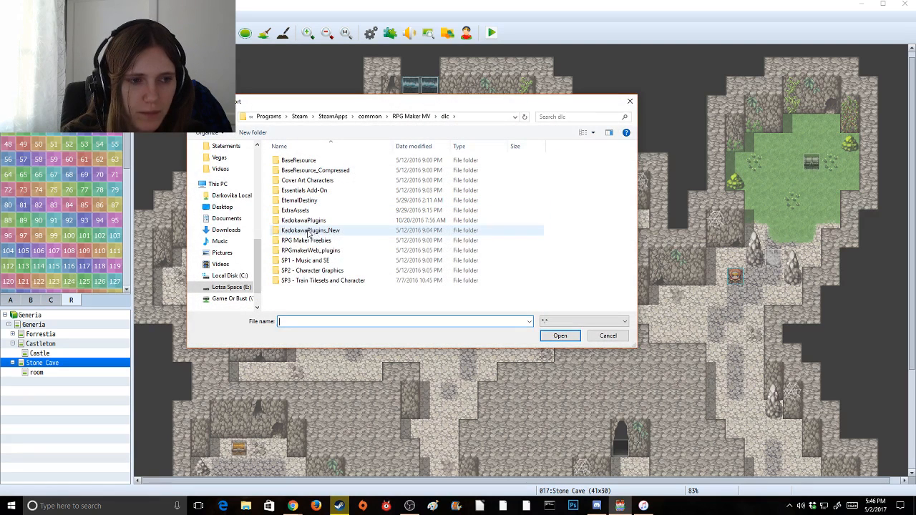
{"action": "double_click", "coordinate": [334, 242]}
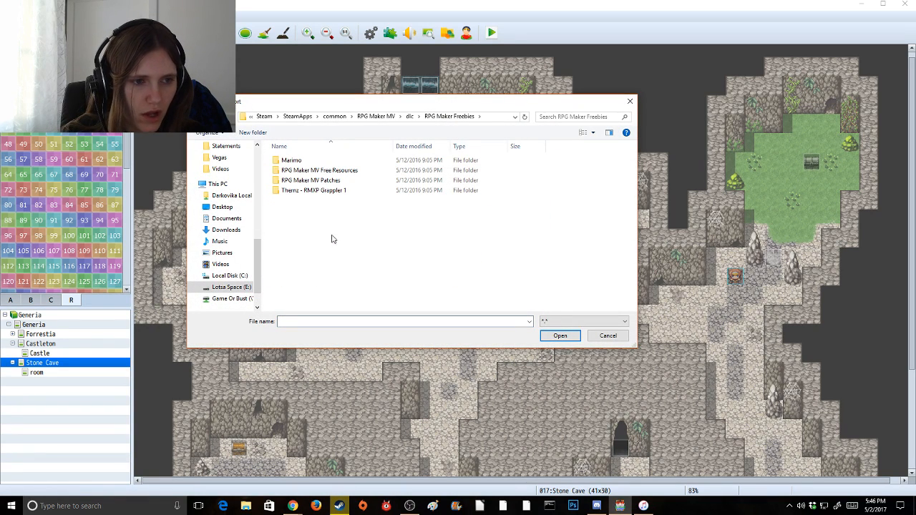
{"action": "double_click", "coordinate": [322, 173]}
{"action": "left_click", "coordinate": [293, 160]}
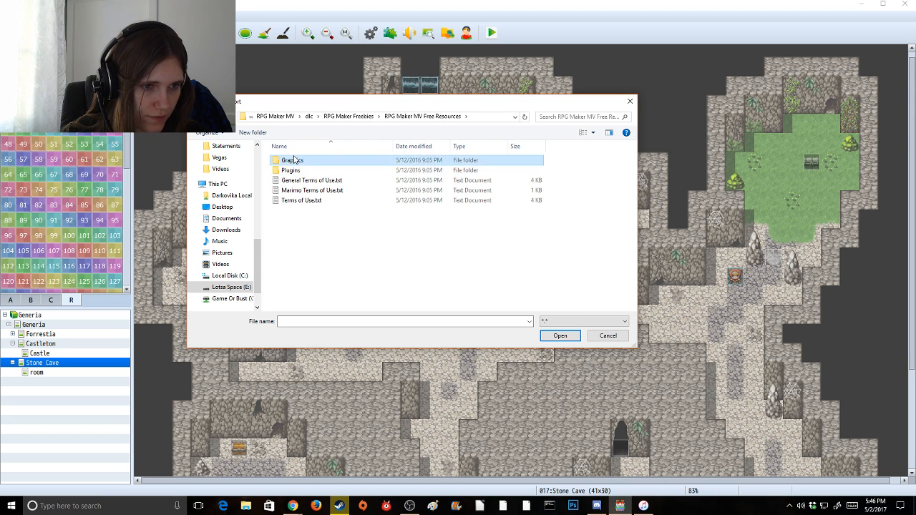
{"action": "double_click", "coordinate": [293, 160]}
{"action": "double_click", "coordinate": [313, 191]}
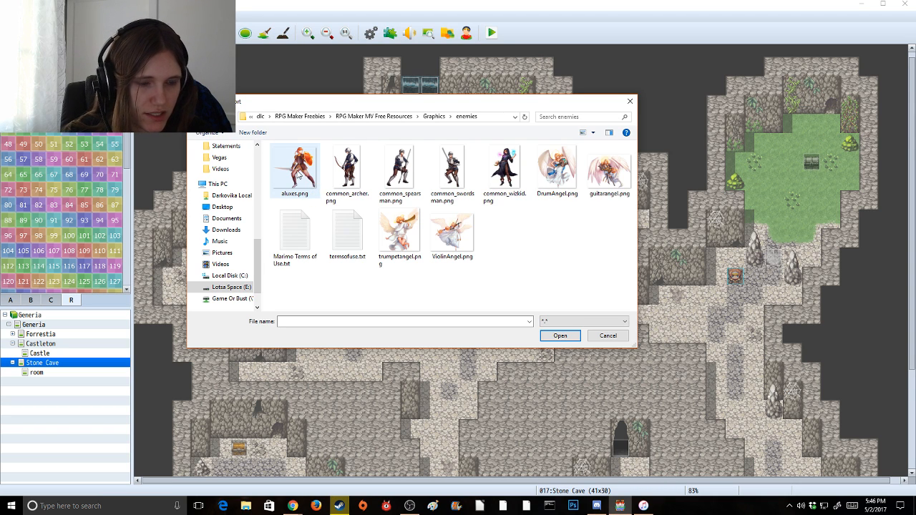
{"action": "left_click", "coordinate": [230, 118]}
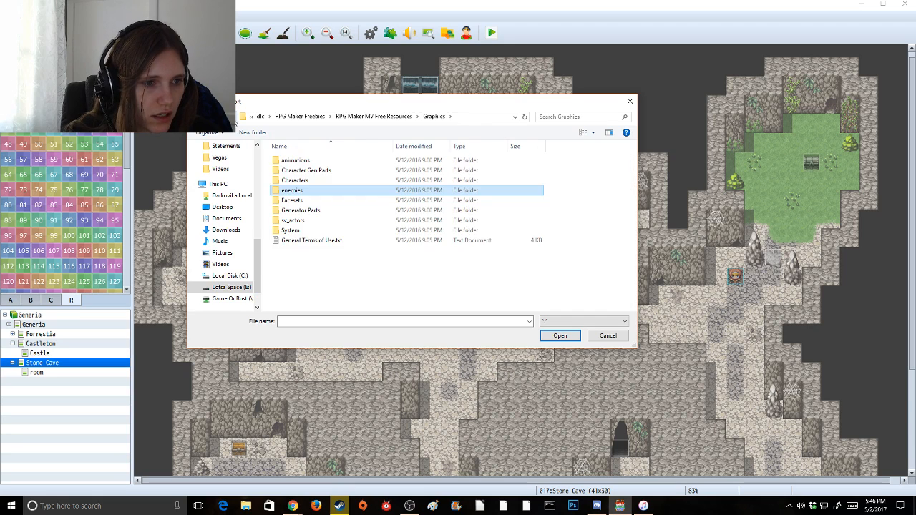
{"action": "left_click", "coordinate": [230, 118]}
{"action": "left_click", "coordinate": [230, 117]}
{"action": "left_click", "coordinate": [231, 118]}
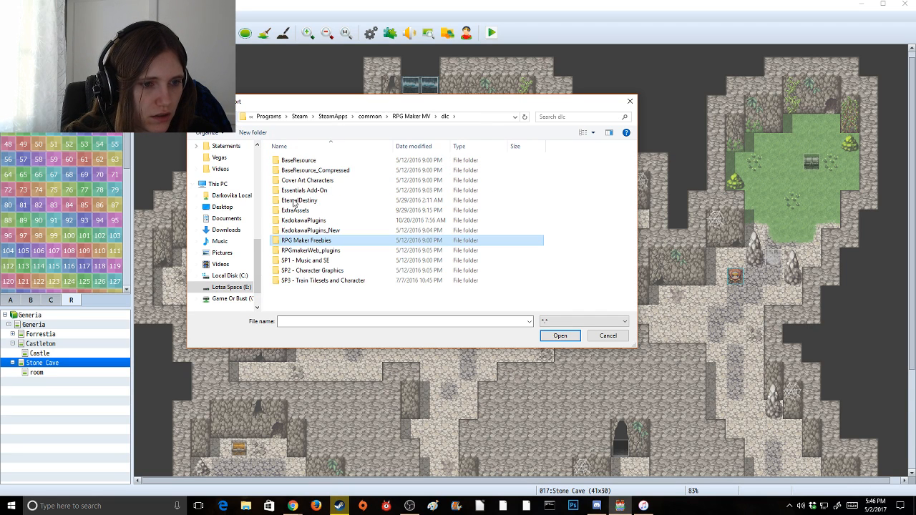
Check the Marimo MV Style and Thernz - RMXP Grappler 1 folders of RPG Maker Freebies, and return to the dlc folder
{"action": "double_click", "coordinate": [340, 241]}
{"action": "double_click", "coordinate": [312, 160]}
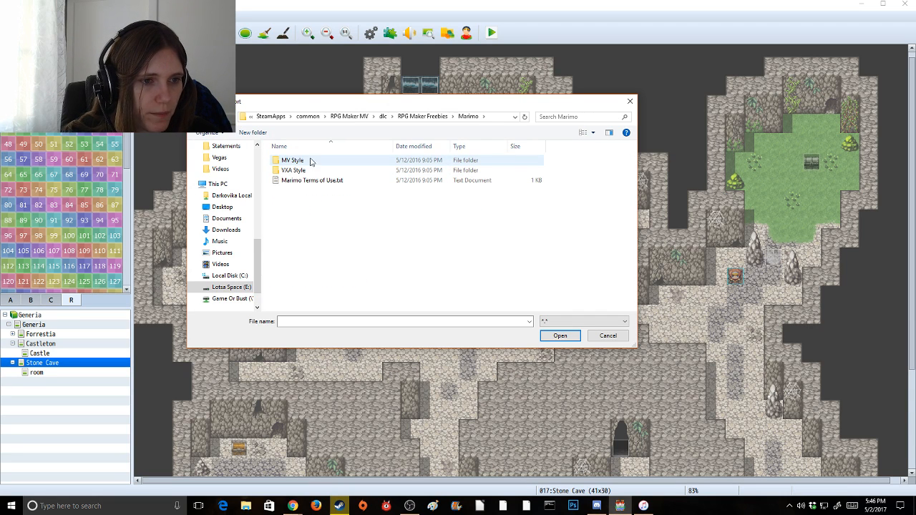
{"action": "double_click", "coordinate": [310, 161]}
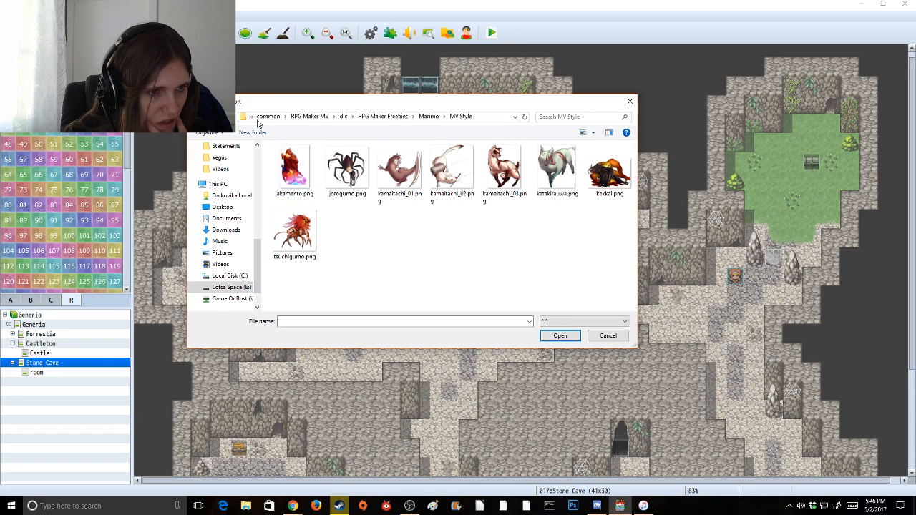
{"action": "key", "text": "alt+Up"}
{"action": "key", "text": "alt+Up"}
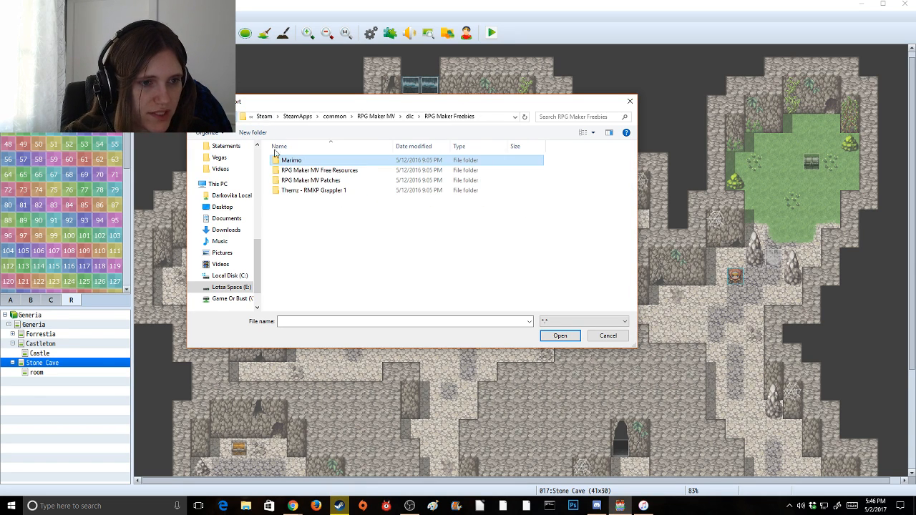
{"action": "left_click", "coordinate": [336, 193]}
{"action": "double_click", "coordinate": [336, 192]}
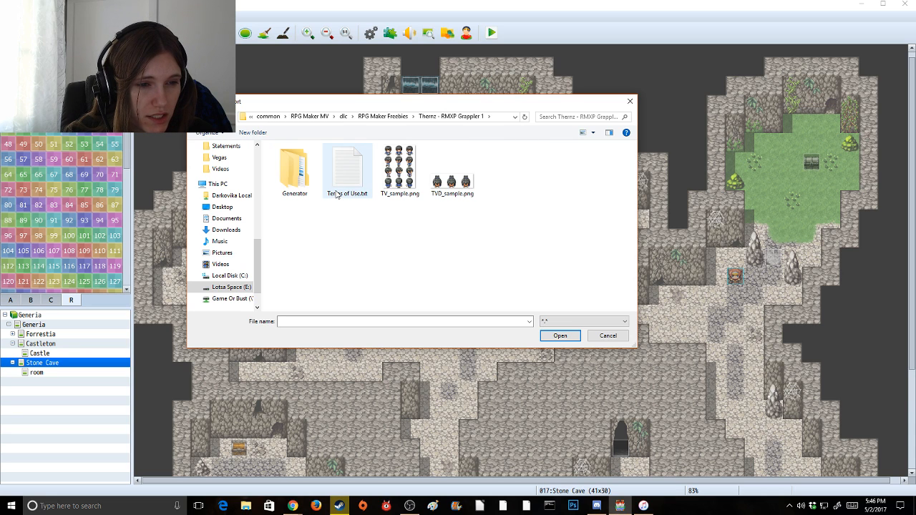
{"action": "key", "text": "alt+Up"}
{"action": "key", "text": "alt+Up"}
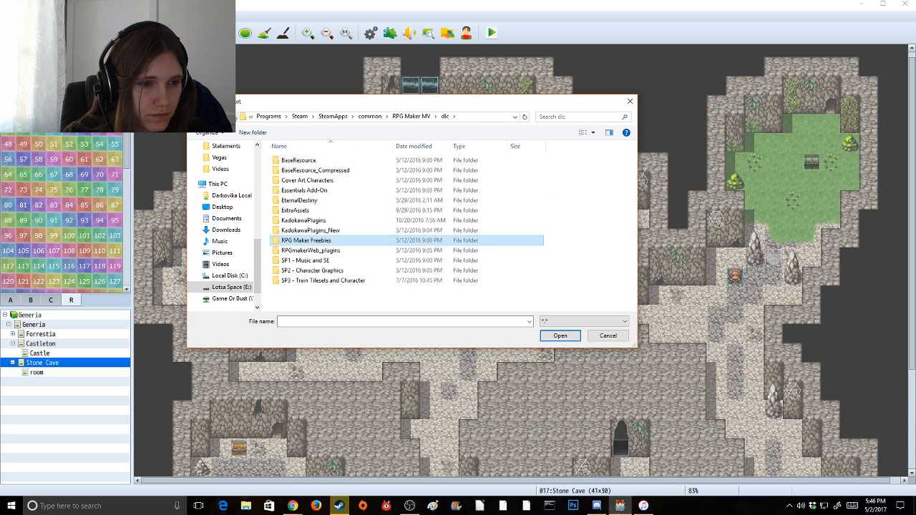
Check the Essentials Add-On's BONUS- Titles, BONUS- Icons and Facesets folders for enemy graphics, and return to the dlc folder
{"action": "double_click", "coordinate": [316, 191]}
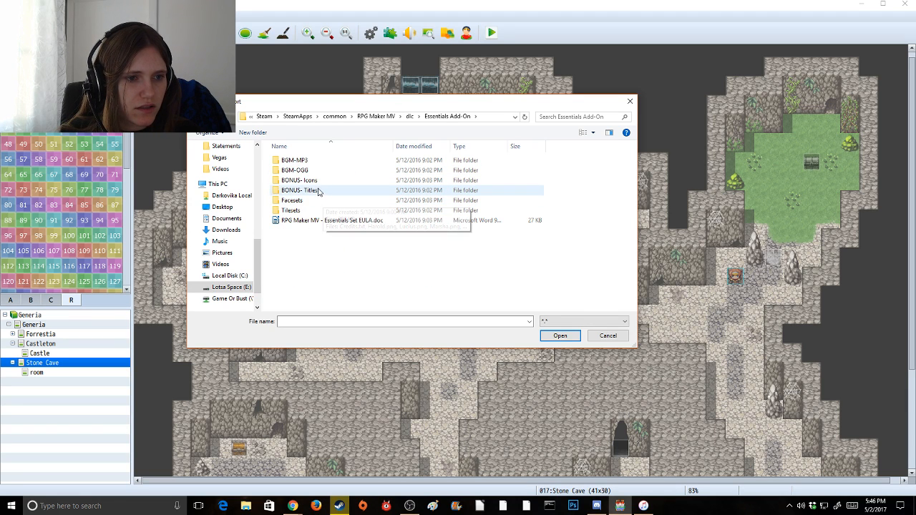
{"action": "left_click", "coordinate": [319, 192]}
{"action": "double_click", "coordinate": [319, 192]}
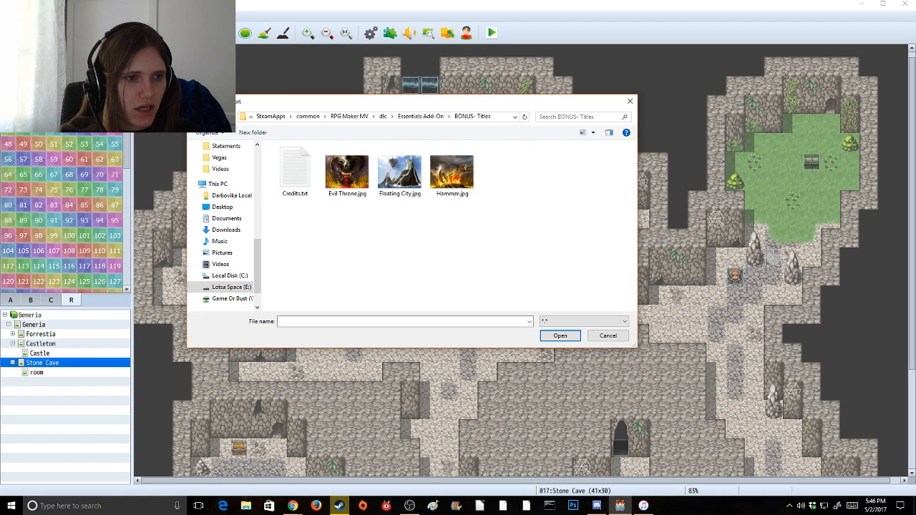
{"action": "key", "text": "BackSpace"}
{"action": "left_click", "coordinate": [317, 181]}
{"action": "double_click", "coordinate": [320, 181]}
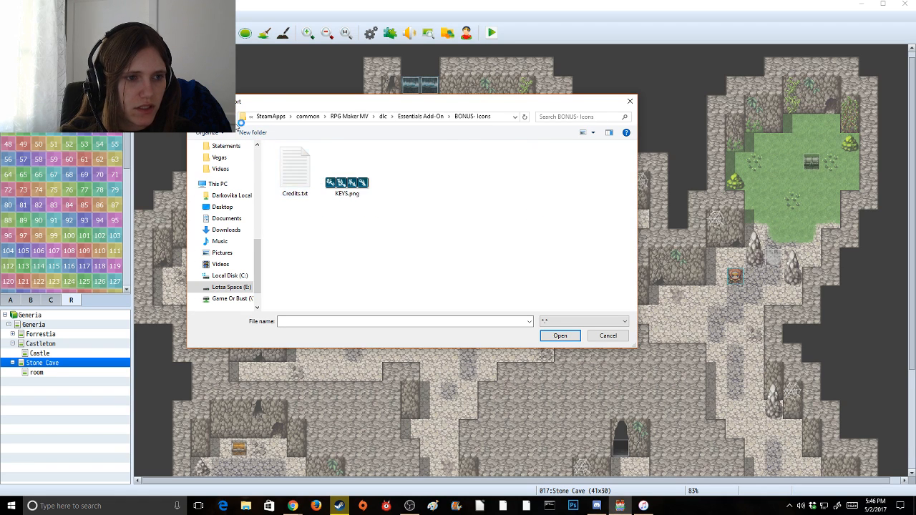
{"action": "key", "text": "BackSpace"}
{"action": "left_click", "coordinate": [298, 191]}
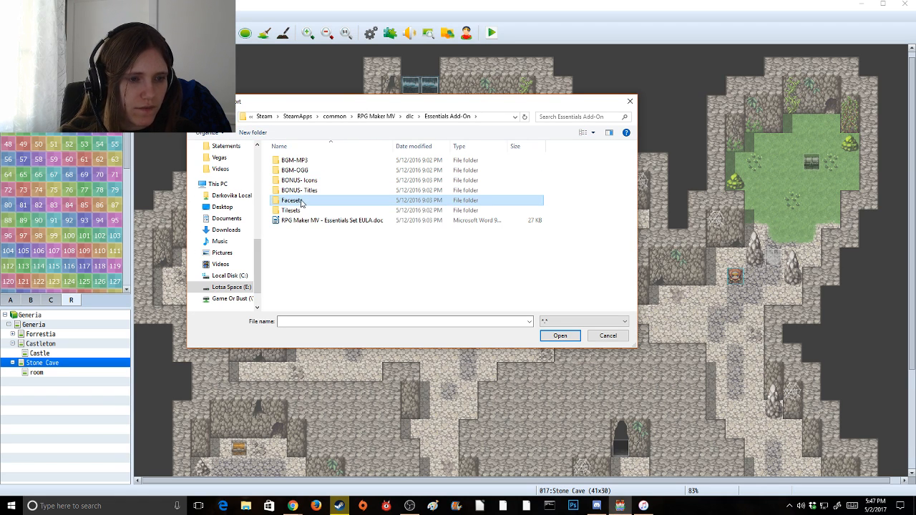
{"action": "double_click", "coordinate": [301, 202]}
{"action": "key", "text": "BackSpace"}
{"action": "key", "text": "BackSpace"}
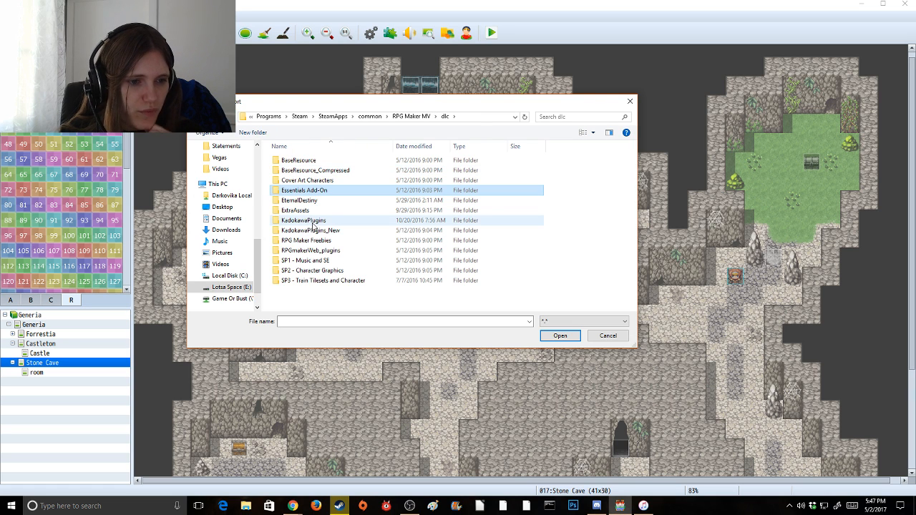
Check the BaseResource_Compressed DLC's img folder for enemy graphics and return to the dlc folder
{"action": "left_click", "coordinate": [315, 169]}
{"action": "double_click", "coordinate": [315, 170]}
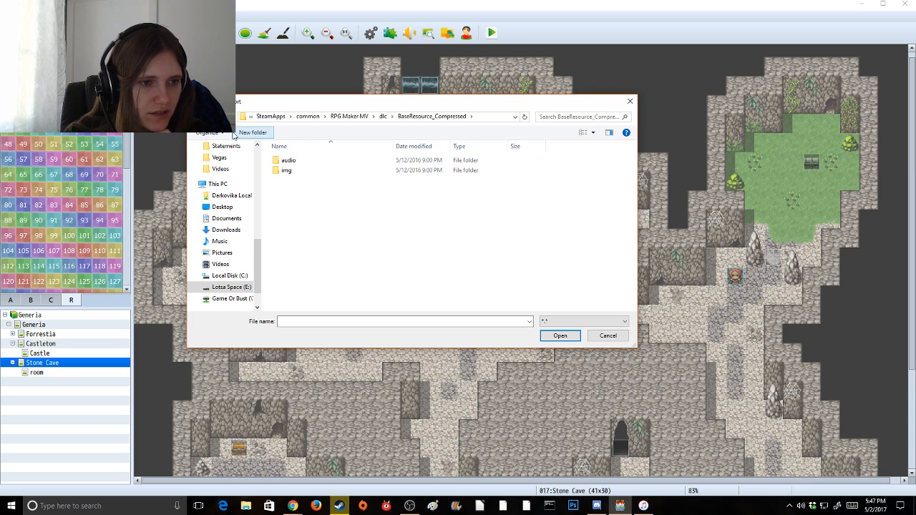
{"action": "double_click", "coordinate": [284, 172]}
{"action": "left_click", "coordinate": [321, 162]}
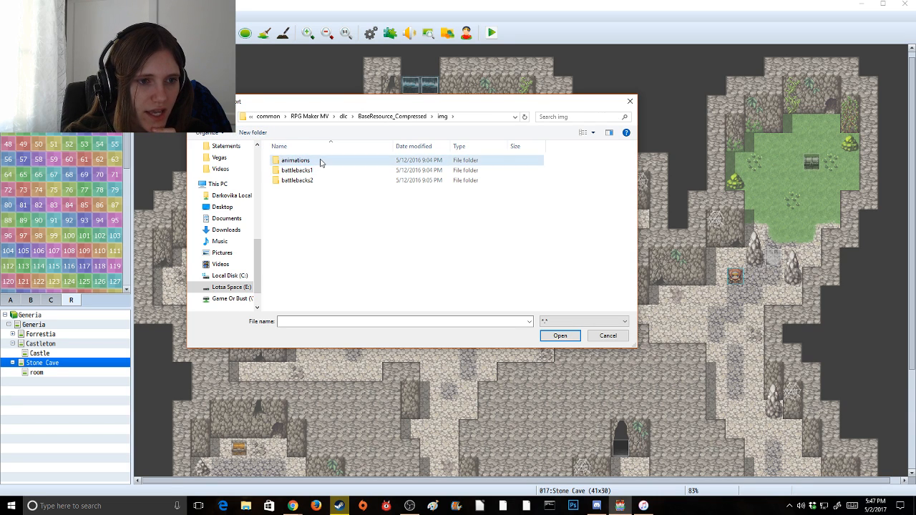
{"action": "key", "text": "alt+Up"}
{"action": "key", "text": "alt+Up"}
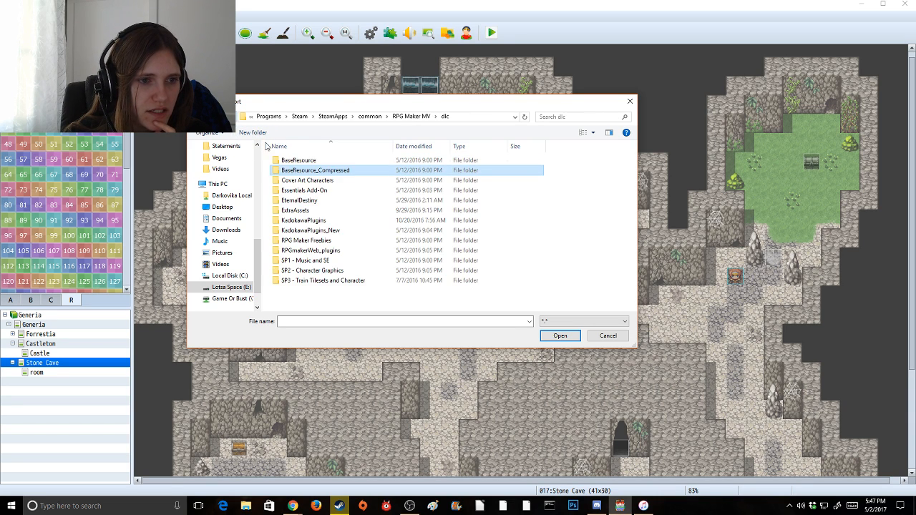
Review the images in BaseResource's img/enemies folder, cancel the import and close the Resource Manager
{"action": "double_click", "coordinate": [313, 162]}
{"action": "double_click", "coordinate": [303, 172]}
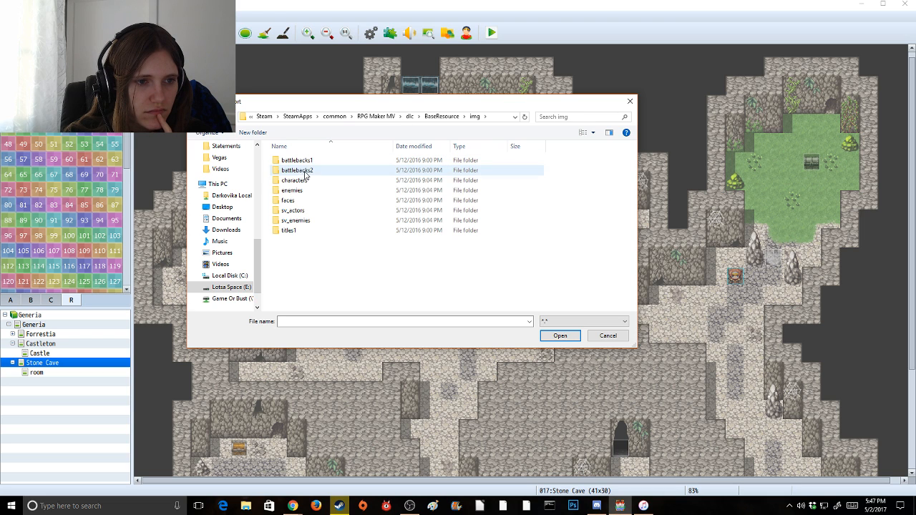
{"action": "double_click", "coordinate": [337, 190]}
{"action": "left_click", "coordinate": [294, 176]}
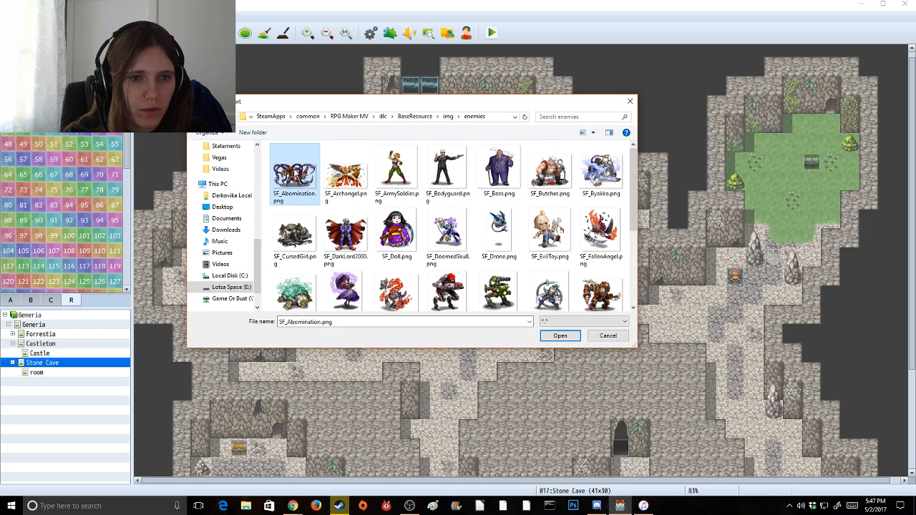
{"action": "scroll", "coordinate": [449, 249], "scroll_direction": "down", "scroll_amount": 2}
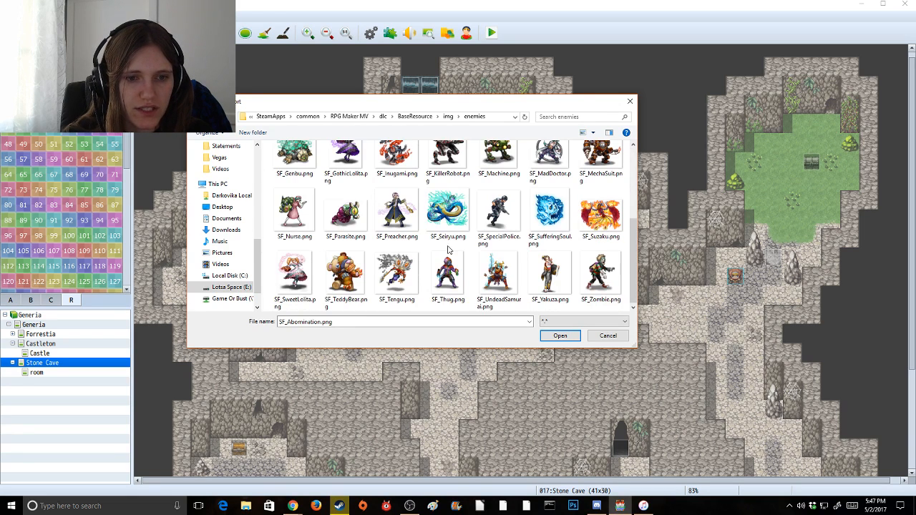
{"action": "left_click", "coordinate": [615, 336]}
{"action": "left_click", "coordinate": [579, 333]}
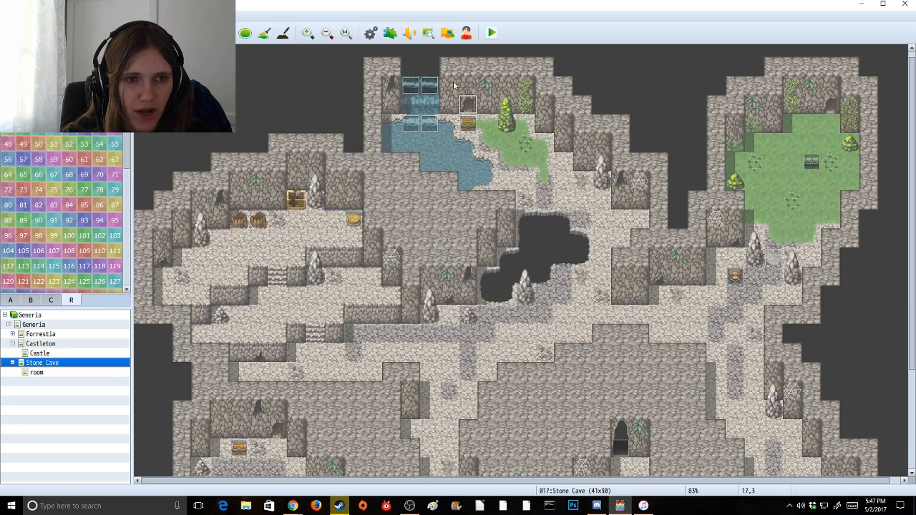
{"action": "left_click", "coordinate": [428, 33]}
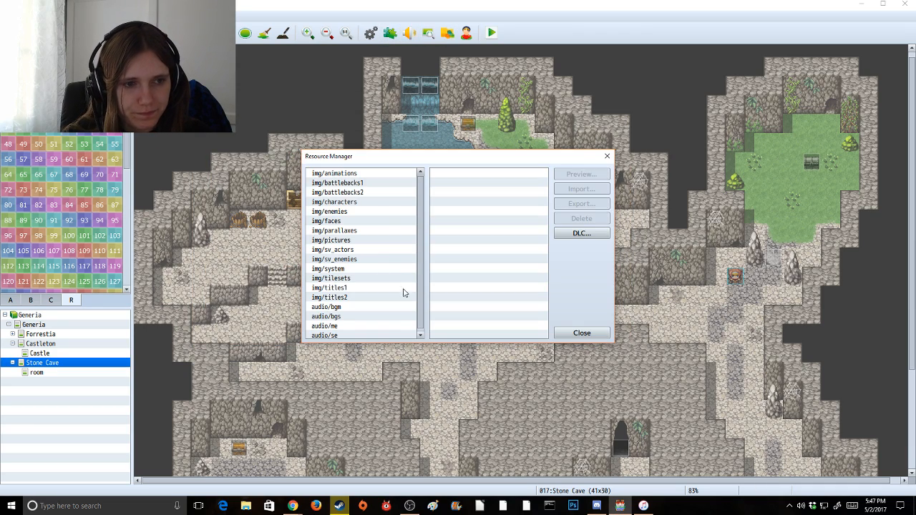
{"action": "left_click", "coordinate": [605, 156]}
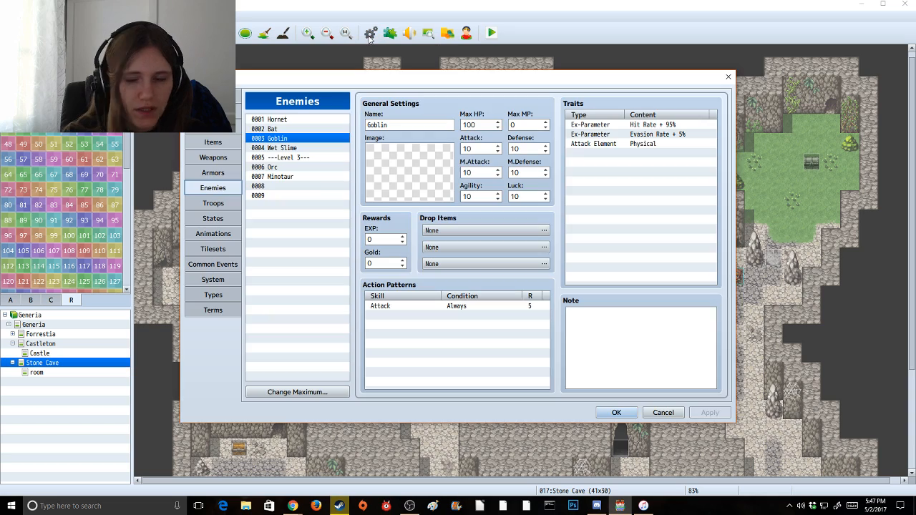
Reopen the database and preview the battler images from Angel to Darklord for the Goblin enemy
{"action": "left_click", "coordinate": [371, 34]}
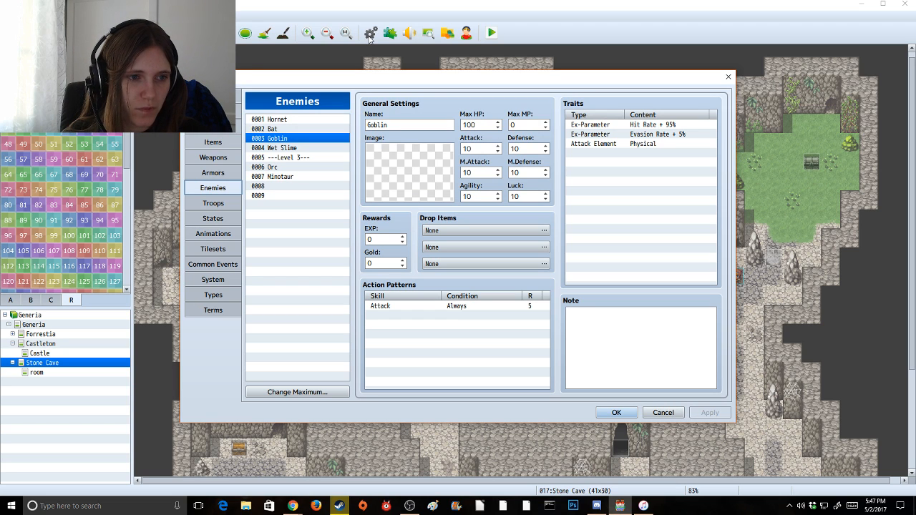
{"action": "double_click", "coordinate": [448, 161]}
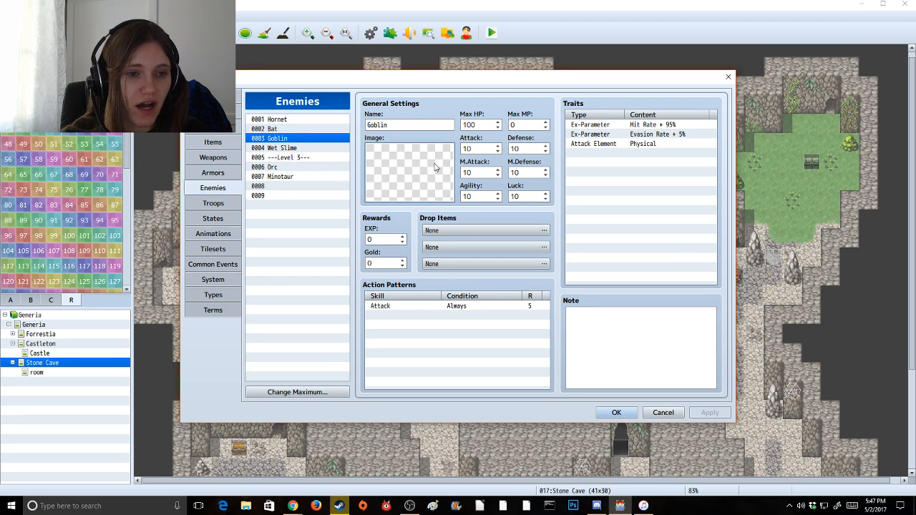
{"action": "scroll", "coordinate": [377, 241], "scroll_direction": "down", "scroll_amount": 1}
{"action": "left_click", "coordinate": [349, 288]}
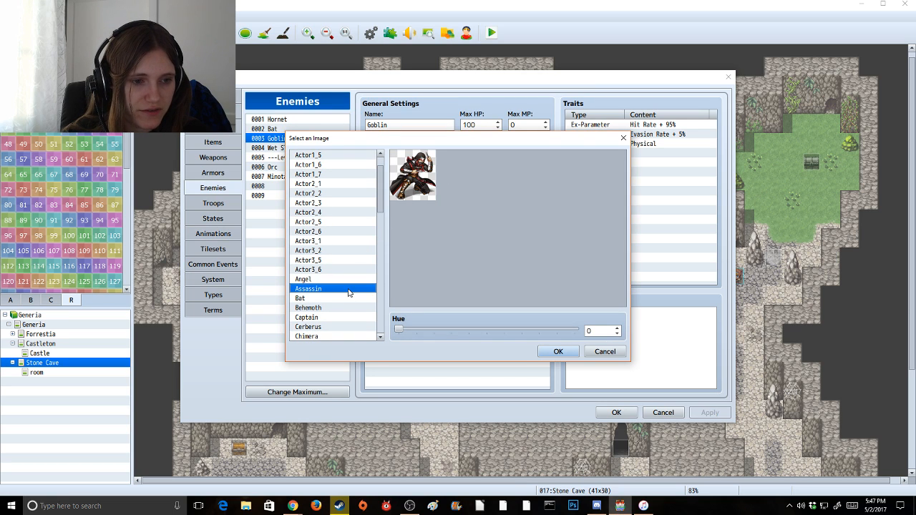
{"action": "key", "text": "Down"}
{"action": "key", "text": "Up"}
{"action": "key", "text": "Up"}
{"action": "key", "text": "Up"}
{"action": "key", "text": "Down"}
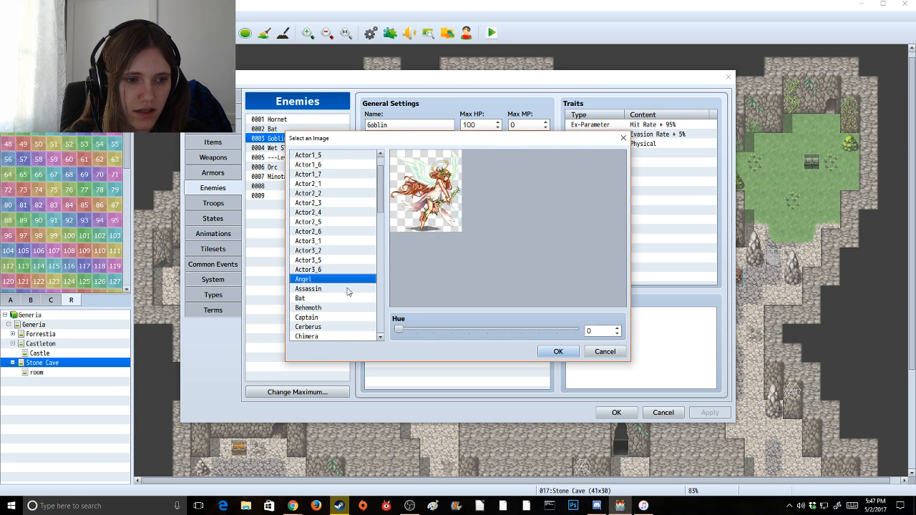
{"action": "key", "text": "Down"}
{"action": "key", "text": "Down"}
{"action": "key", "text": "Down"}
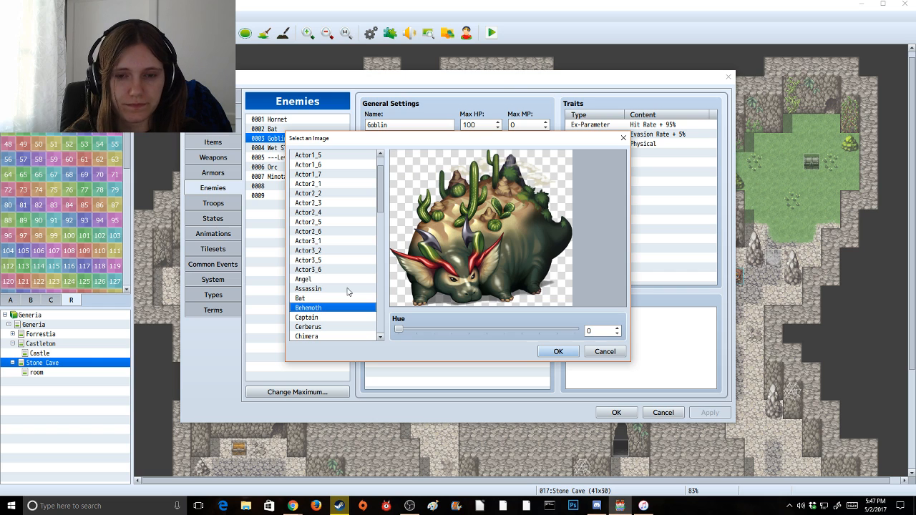
{"action": "key", "text": "Down"}
{"action": "key", "text": "Down"}
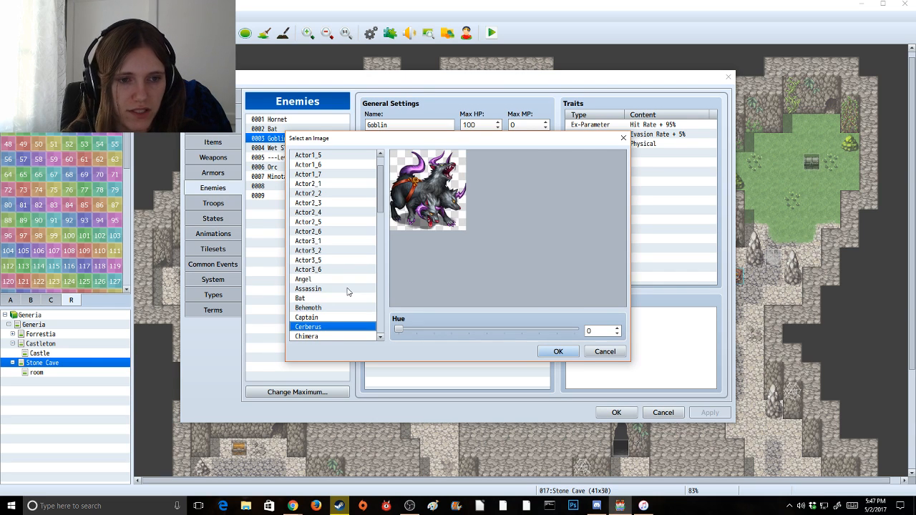
{"action": "key", "text": "Down"}
{"action": "key", "text": "Down"}
{"action": "key", "text": "Down"}
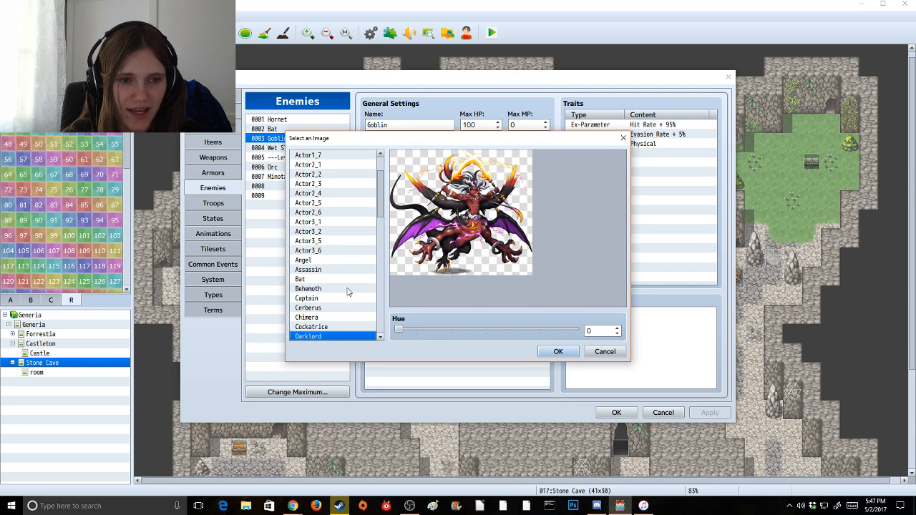
Preview the battler images from Darklord-final onward and assign the Earthspirit image to the Goblin enemy
{"action": "key", "text": "Down"}
{"action": "key", "text": "Up"}
{"action": "key", "text": "Down"}
{"action": "key", "text": "Down"}
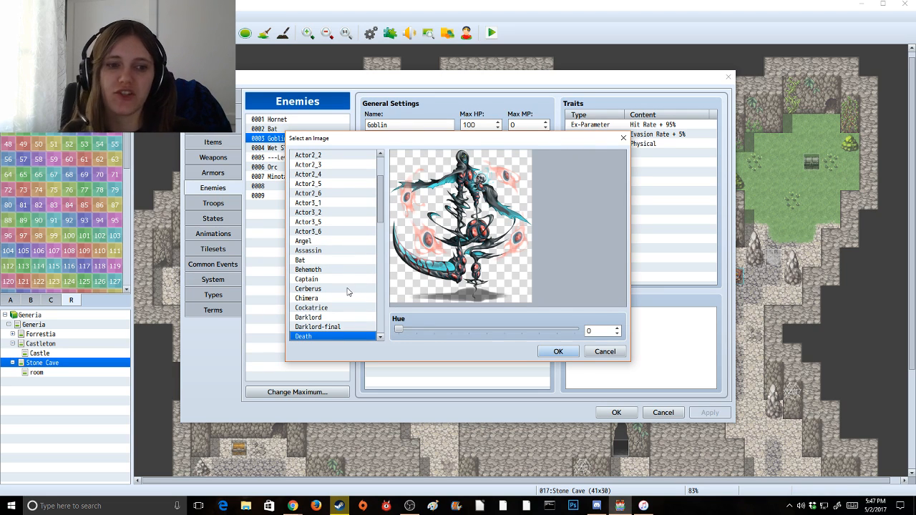
{"action": "key", "text": "Down"}
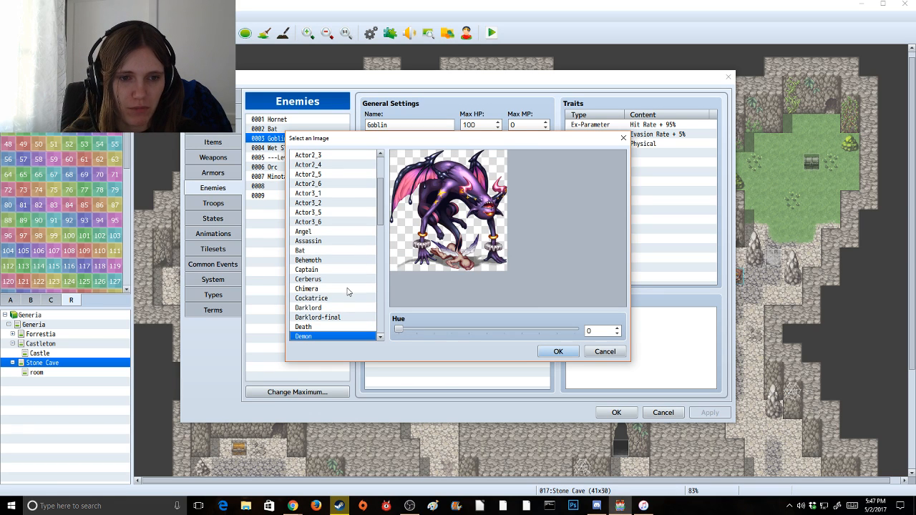
{"action": "key", "text": "Down"}
{"action": "key", "text": "Up"}
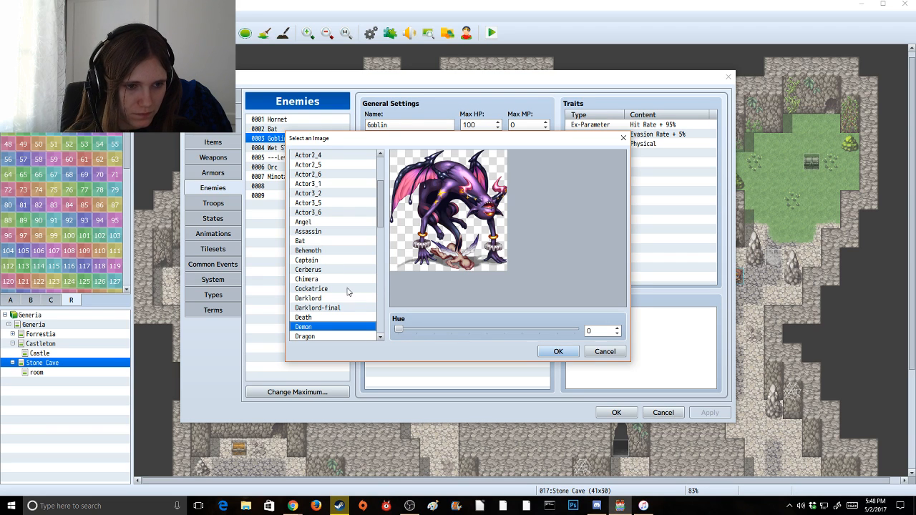
{"action": "key", "text": "Down"}
{"action": "key", "text": "Down"}
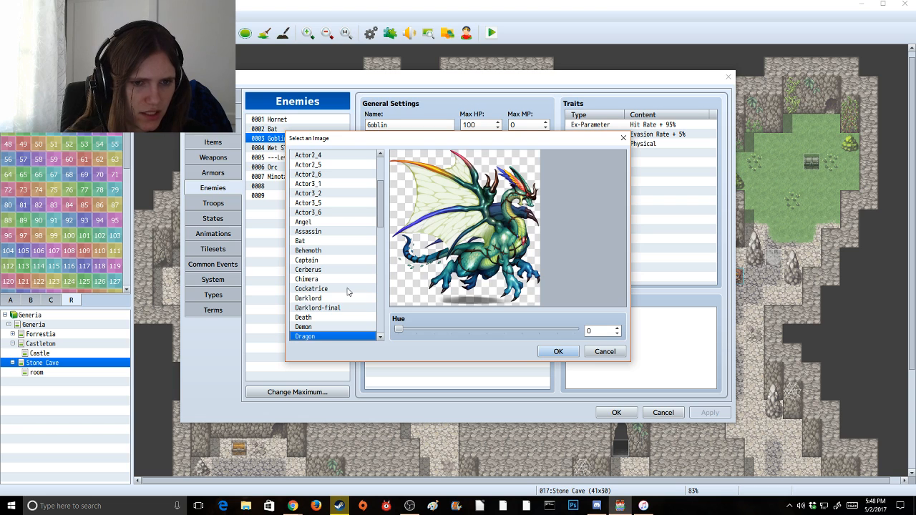
{"action": "key", "text": "Down"}
{"action": "key", "text": "Up"}
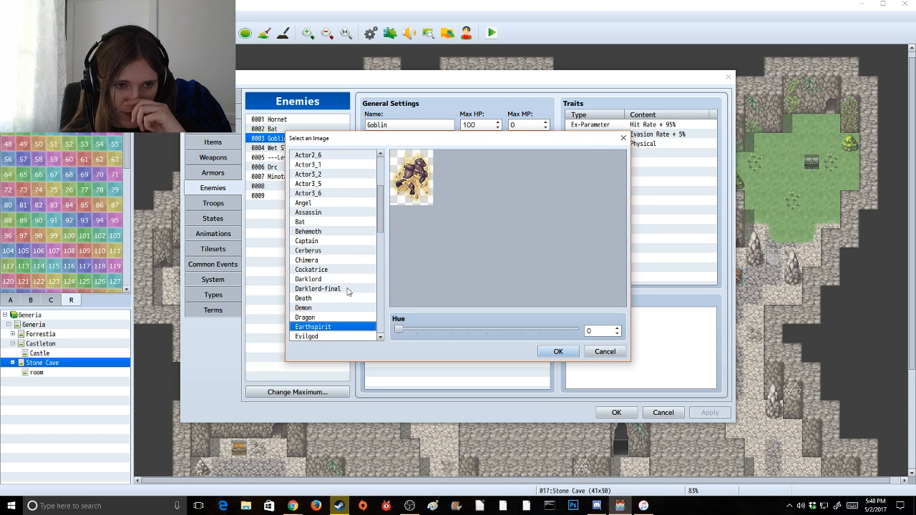
{"action": "left_click", "coordinate": [558, 351]}
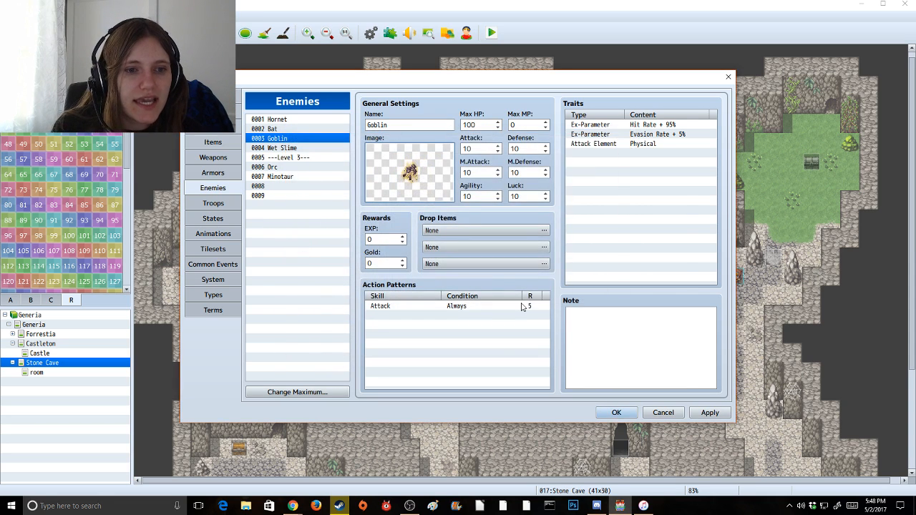
Copy the Wet Slime enemy's data over the Goblin entry in slot 0003
{"action": "left_click", "coordinate": [286, 149]}
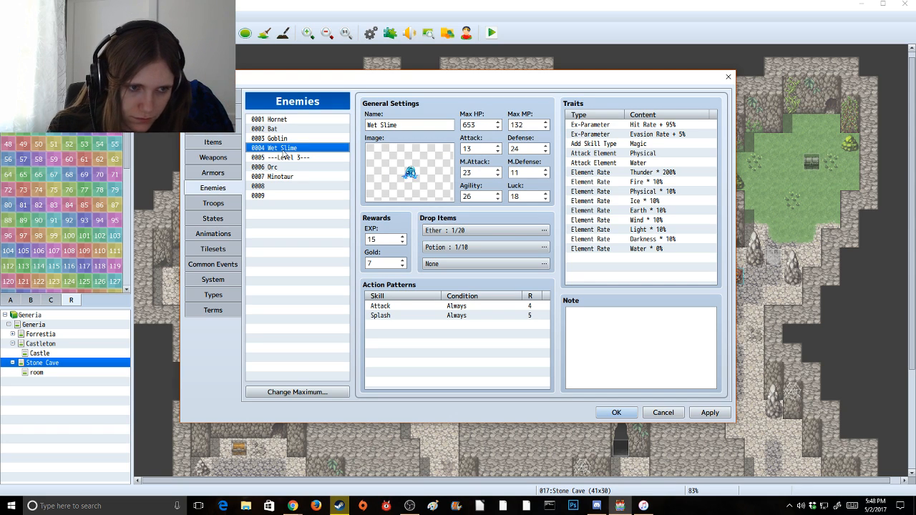
{"action": "left_click", "coordinate": [281, 138]}
{"action": "key", "text": "ctrl+v"}
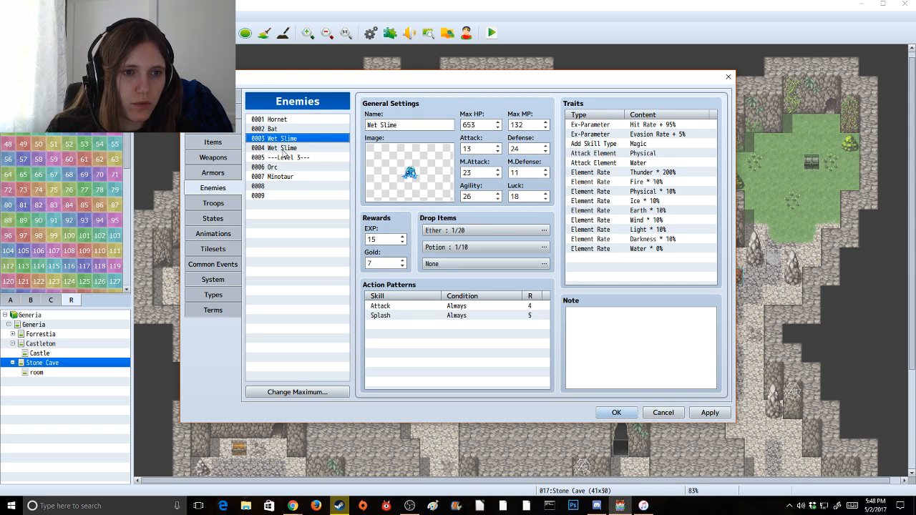
Set enemy 0003's image to Earthspirit, trying a hue of 61 before returning it to 0
{"action": "double_click", "coordinate": [392, 172]}
{"action": "scroll", "coordinate": [310, 275], "scroll_direction": "up", "scroll_amount": 5}
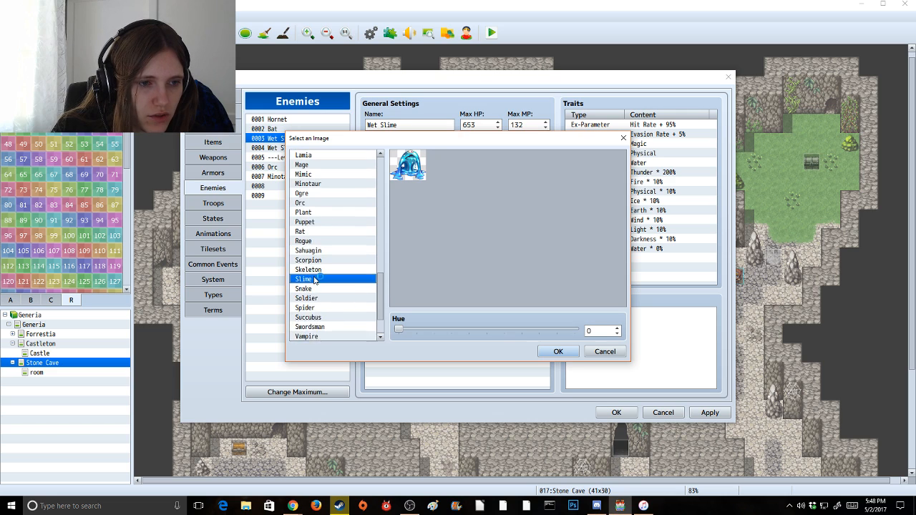
{"action": "scroll", "coordinate": [316, 278], "scroll_direction": "up", "scroll_amount": 3}
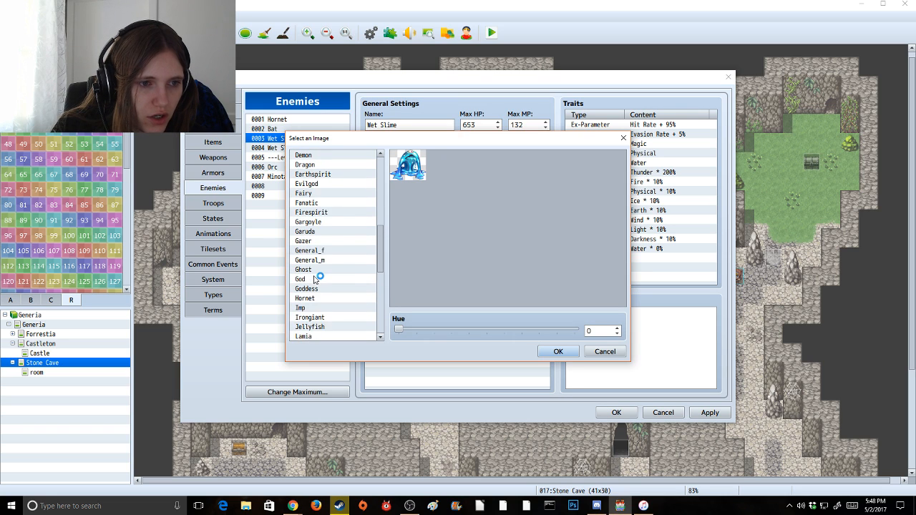
{"action": "left_click", "coordinate": [329, 195]}
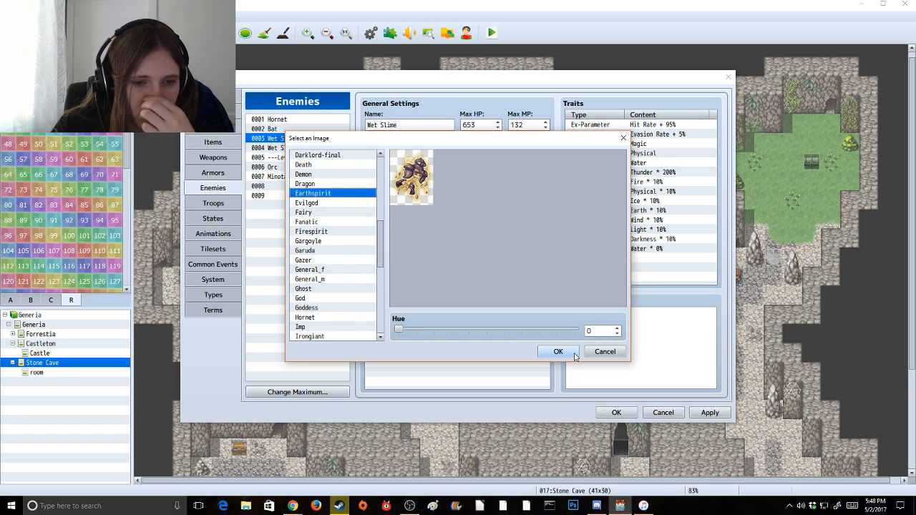
{"action": "left_click_drag", "start_coordinate": [398, 330], "coordinate": [428, 329]}
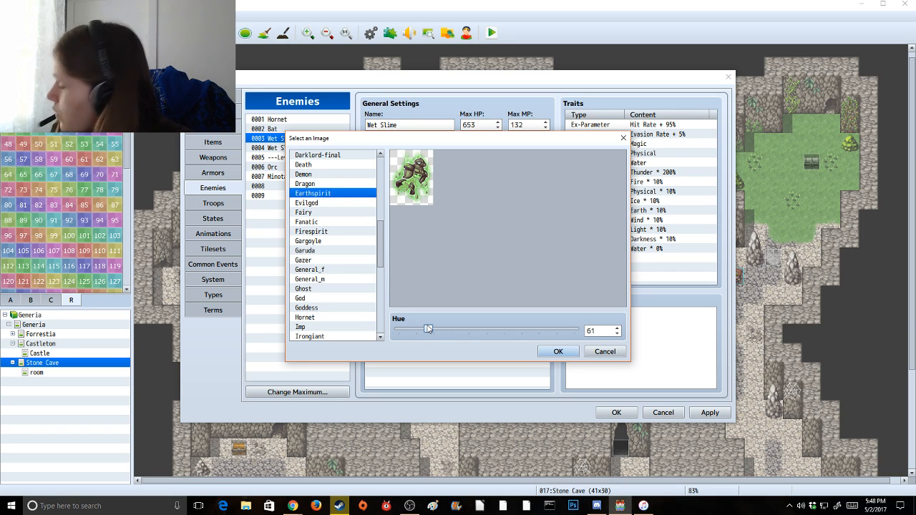
{"action": "left_click_drag", "start_coordinate": [428, 328], "coordinate": [387, 344]}
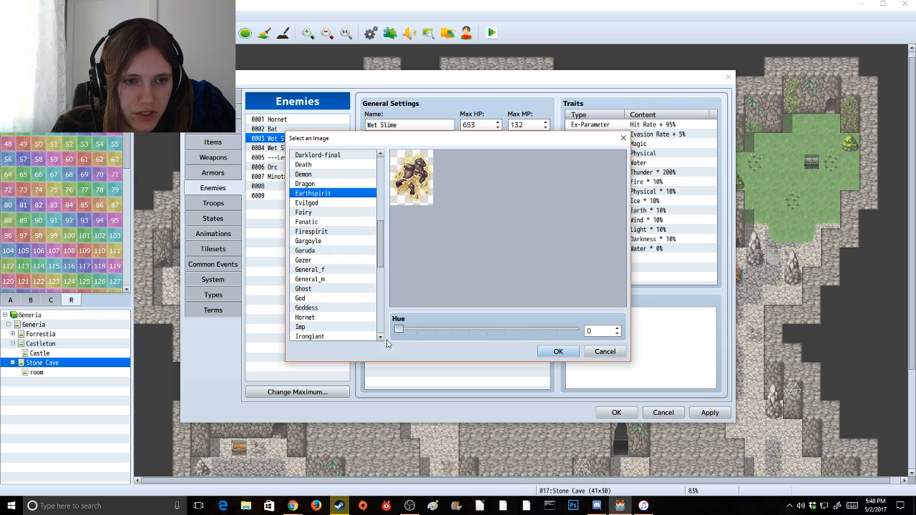
{"action": "left_click", "coordinate": [565, 353]}
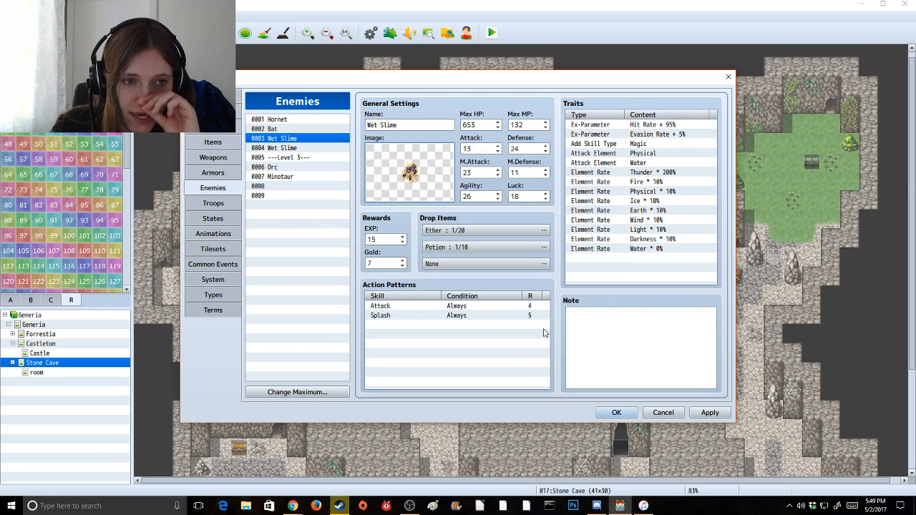
Rename enemy 0003 as Earthspirit
{"action": "left_click_drag", "start_coordinate": [419, 125], "coordinate": [292, 129]}
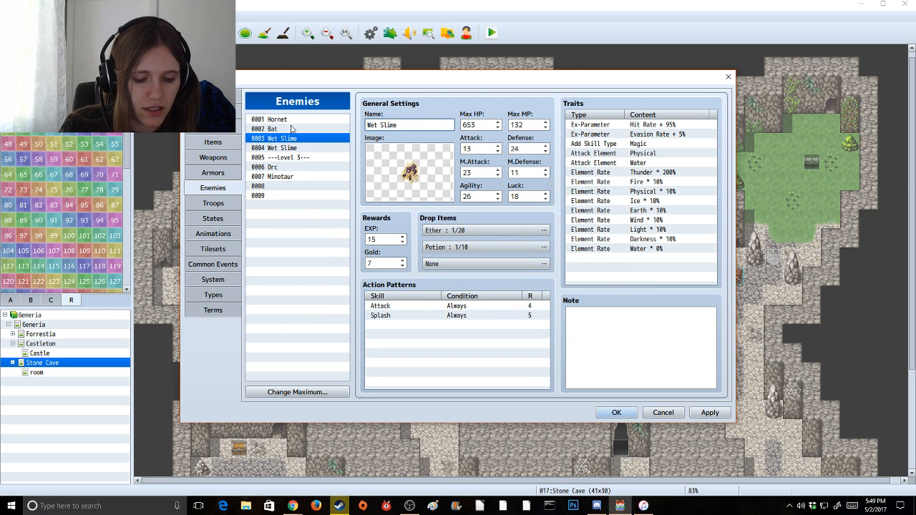
{"action": "type", "text": "Earth"}
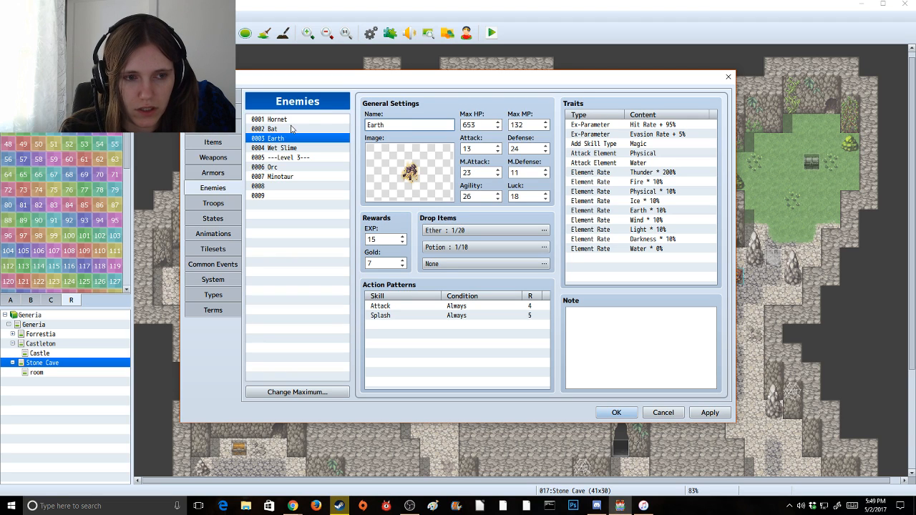
{"action": "type", "text": "spirit"}
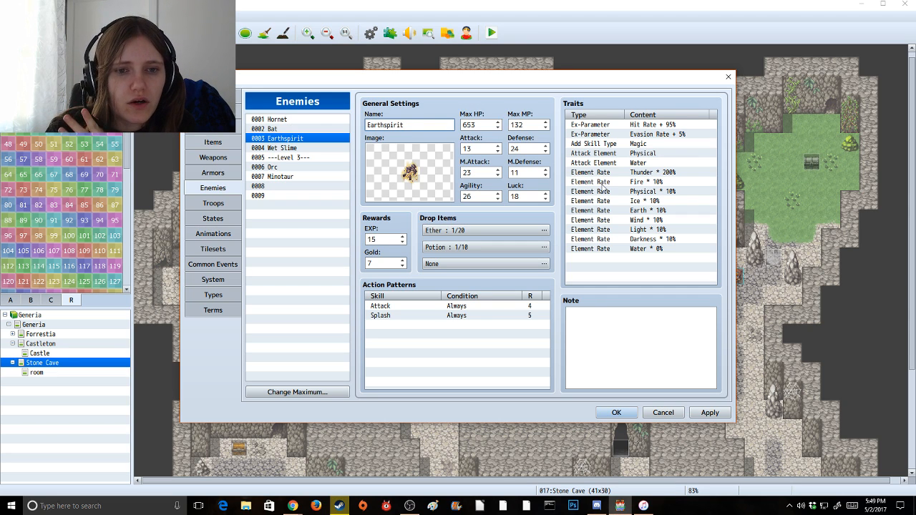
Set the Earthspirit's Thunder element rate to 10%
{"action": "left_click", "coordinate": [656, 173]}
{"action": "double_click", "coordinate": [655, 175]}
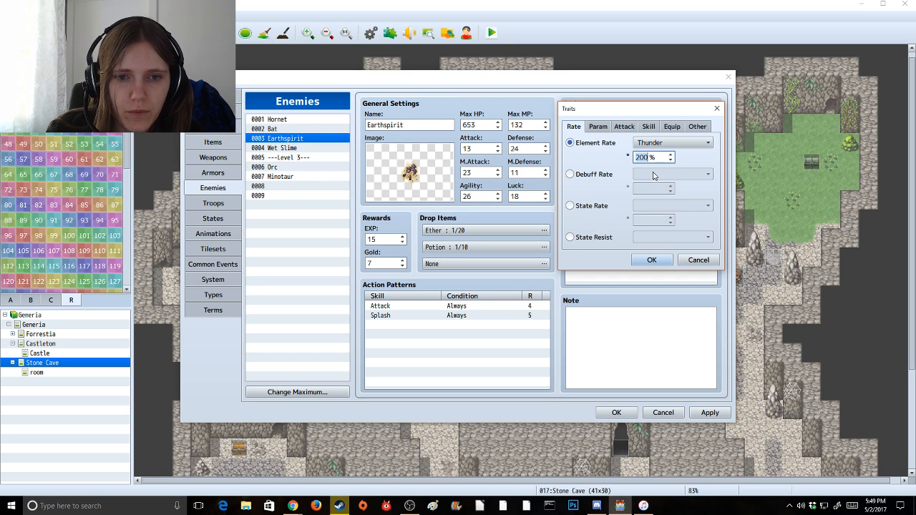
{"action": "type", "text": "10"}
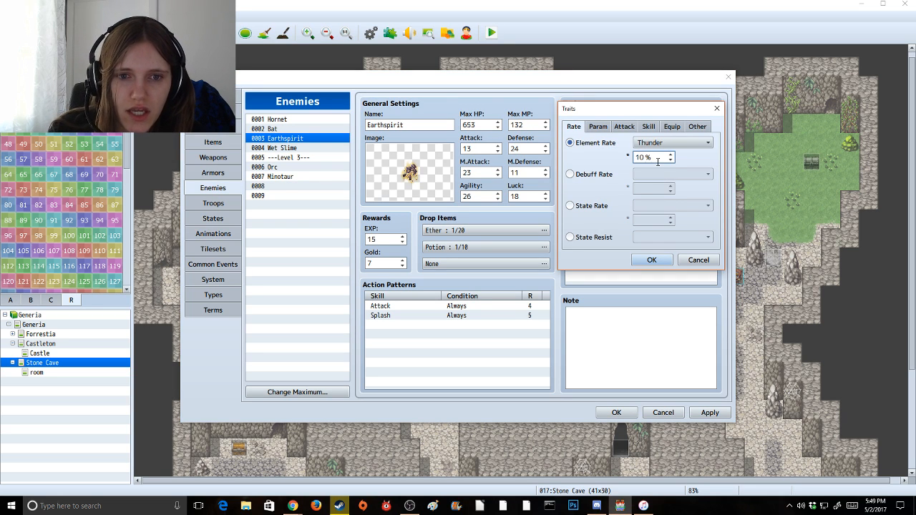
{"action": "left_click", "coordinate": [653, 259]}
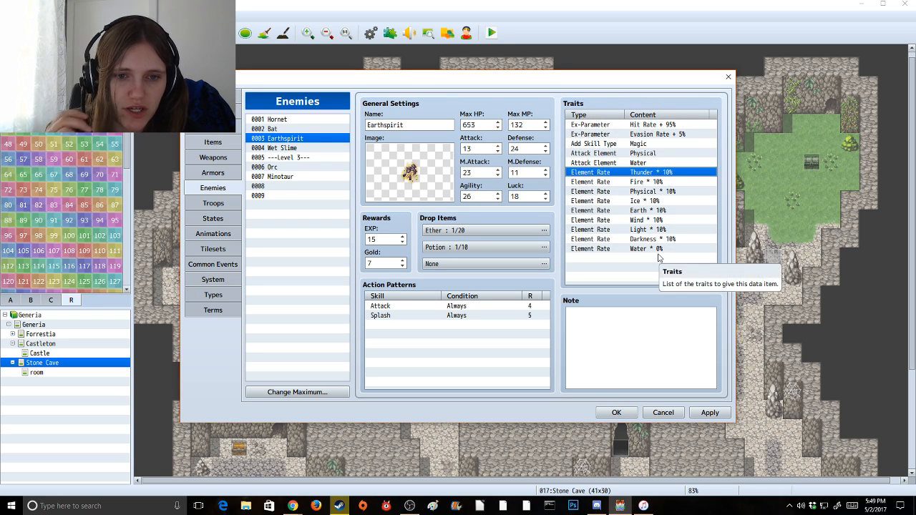
Set the Earthspirit's Earth element rate to 0%
{"action": "left_click", "coordinate": [657, 250]}
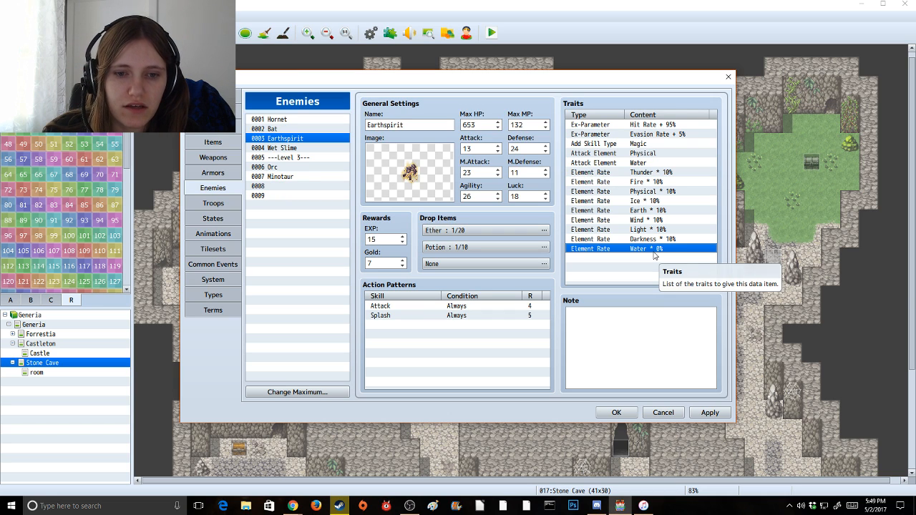
{"action": "left_click", "coordinate": [649, 211]}
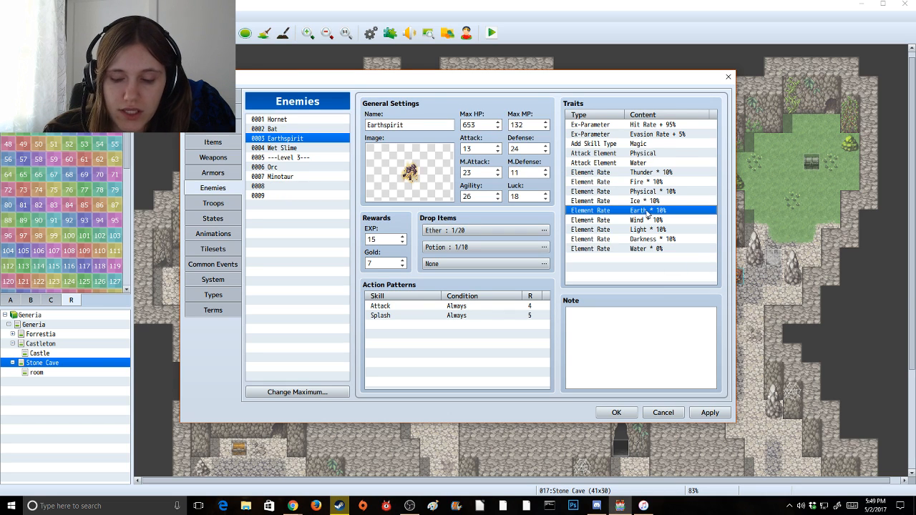
{"action": "double_click", "coordinate": [649, 212]}
{"action": "type", "text": "0"}
{"action": "left_click", "coordinate": [651, 260]}
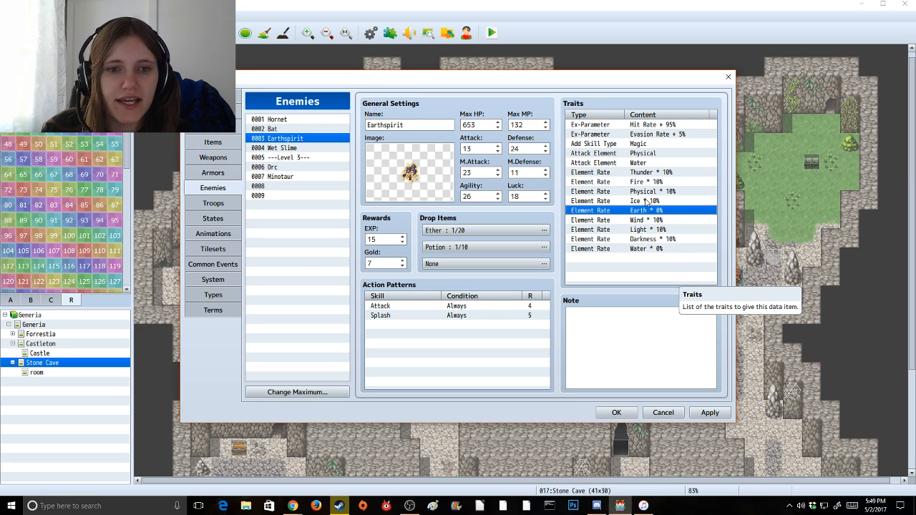
Change the Earthspirit's Water attack element to Earth and apply the database changes
{"action": "double_click", "coordinate": [617, 162]}
{"action": "left_click", "coordinate": [659, 143]}
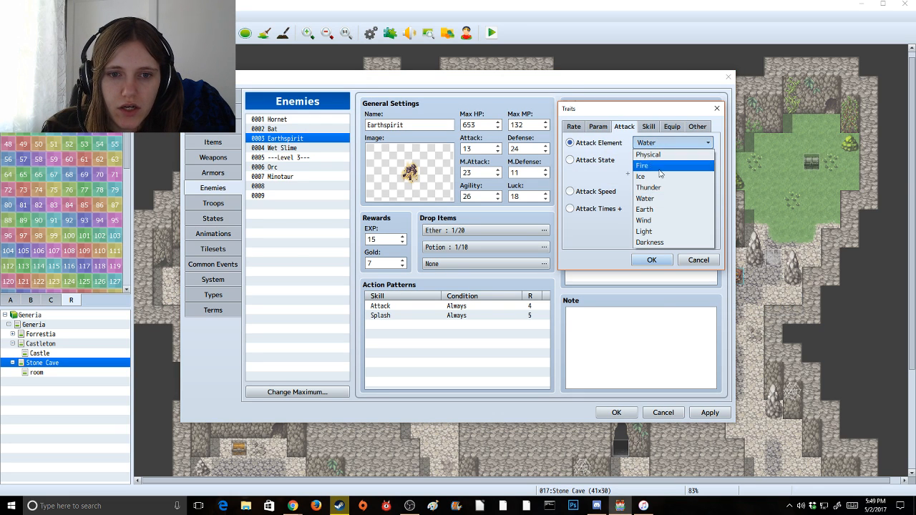
{"action": "left_click", "coordinate": [655, 208]}
{"action": "left_click", "coordinate": [662, 261]}
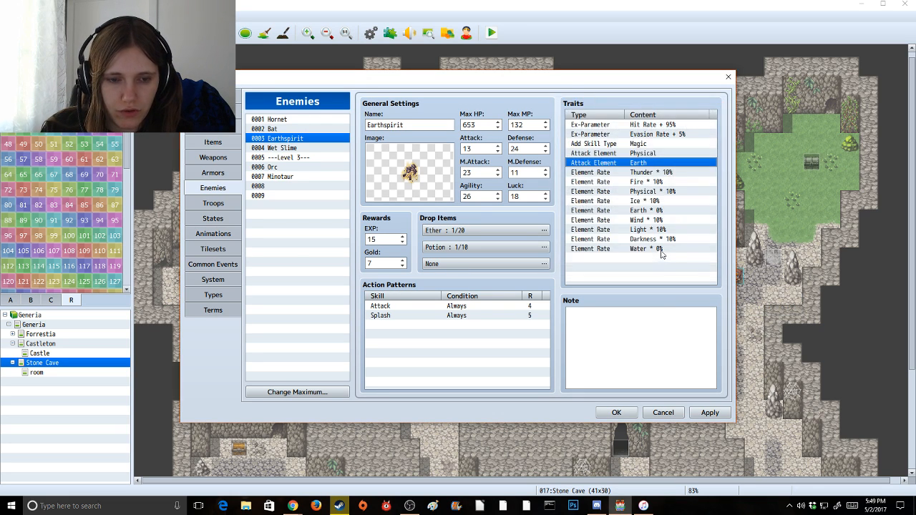
{"action": "left_click", "coordinate": [710, 413]}
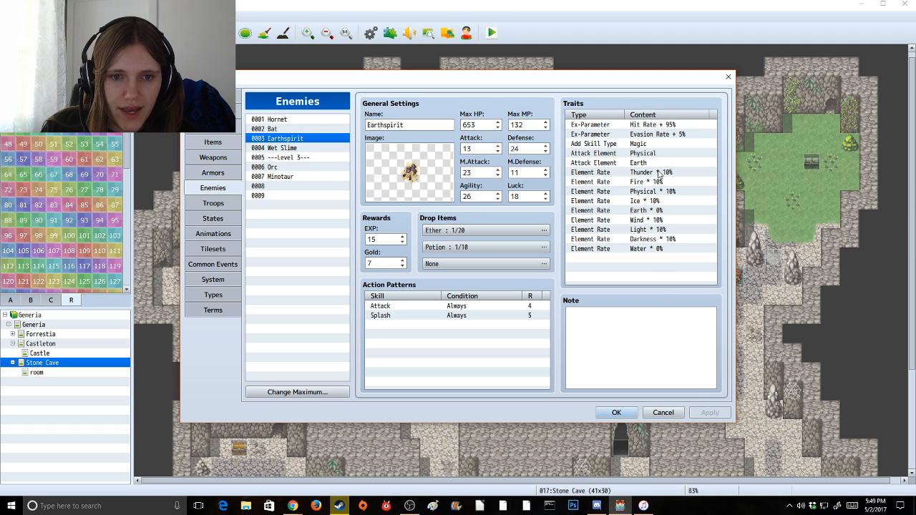
Raise the maximum number of skills in the database to 14
{"action": "left_click", "coordinate": [391, 318]}
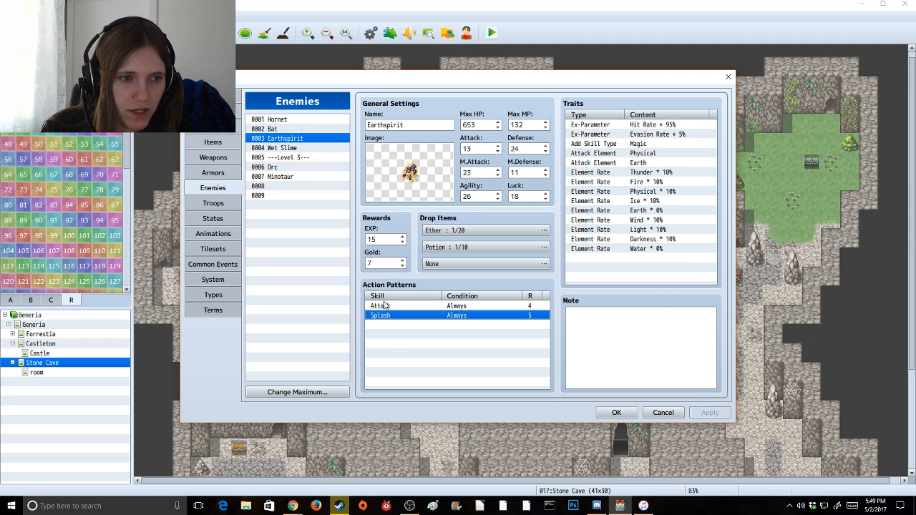
{"action": "left_click", "coordinate": [213, 127]}
{"action": "left_click", "coordinate": [285, 234]}
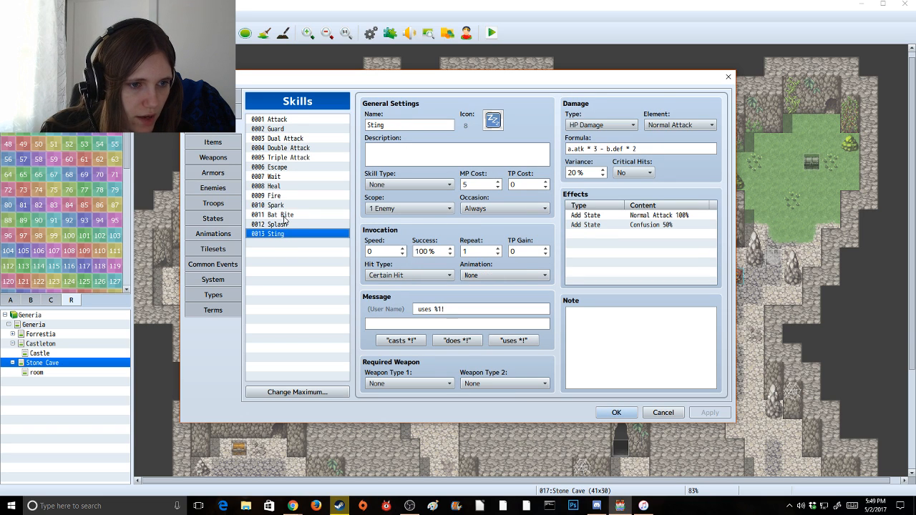
{"action": "left_click", "coordinate": [293, 393]}
{"action": "left_click", "coordinate": [291, 385]}
{"action": "left_click", "coordinate": [273, 405]}
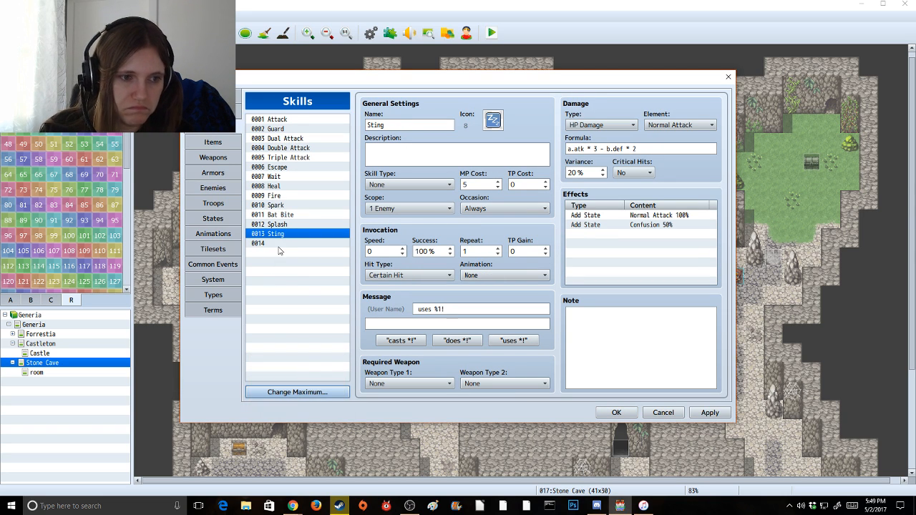
Name skill 0014 Rock Throw and give it the rock icon 68
{"action": "left_click", "coordinate": [280, 244]}
{"action": "left_click", "coordinate": [394, 125]}
{"action": "type", "text": "Rock Throw"}
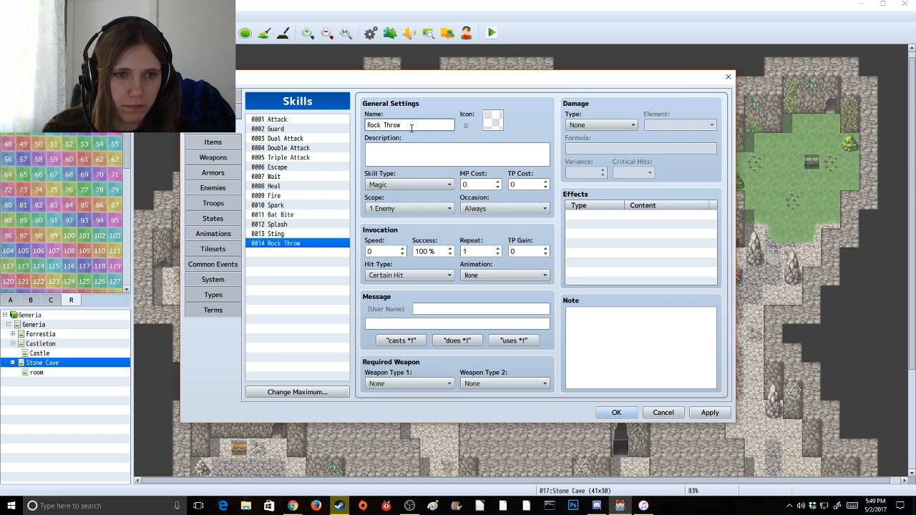
{"action": "double_click", "coordinate": [493, 122]}
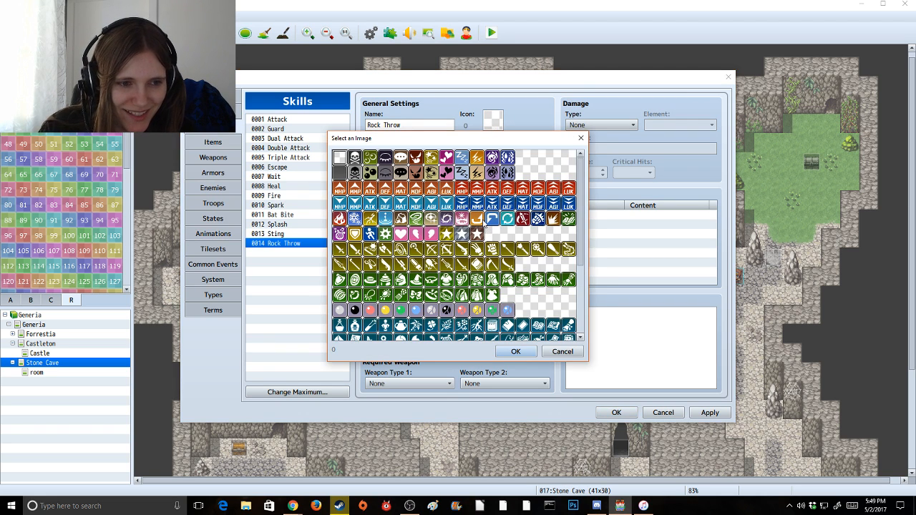
{"action": "left_click", "coordinate": [400, 219]}
{"action": "left_click", "coordinate": [516, 351]}
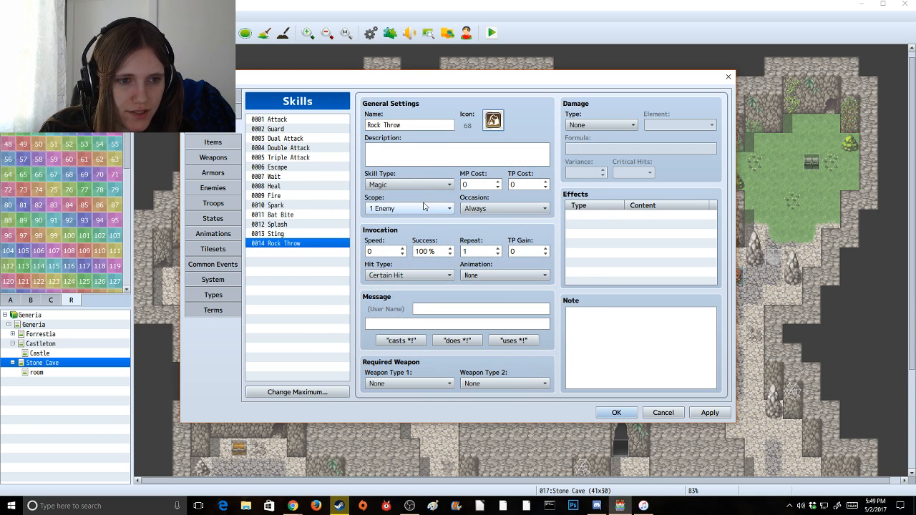
Copy the Splash skill and paste it over skill 0014
{"action": "left_click", "coordinate": [289, 235]}
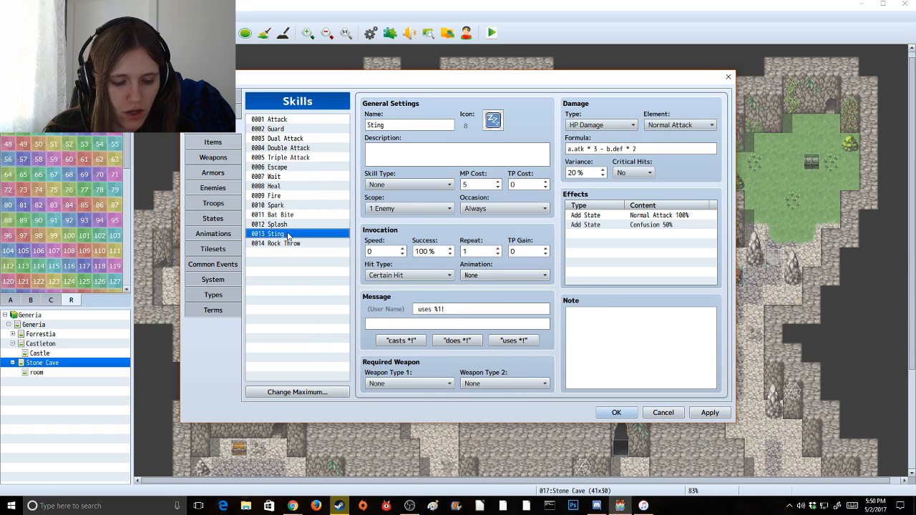
{"action": "key", "text": "Up"}
{"action": "key", "text": "Up"}
{"action": "key", "text": "Down"}
{"action": "key", "text": "ctrl+c"}
{"action": "key", "text": "Down"}
{"action": "key", "text": "Down"}
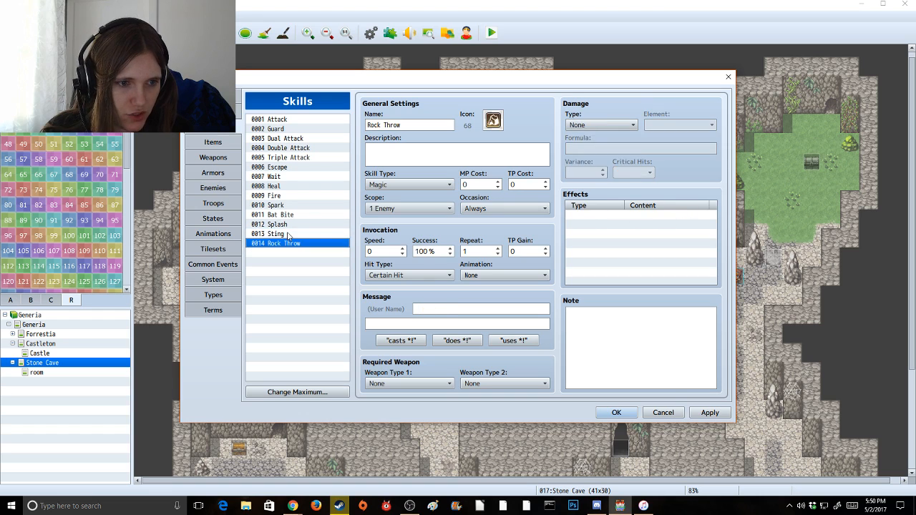
{"action": "key", "text": "ctrl+v"}
Change the icon of the copied Splash skill in slot 0014 to rock icon 68
{"action": "left_click", "coordinate": [492, 120]}
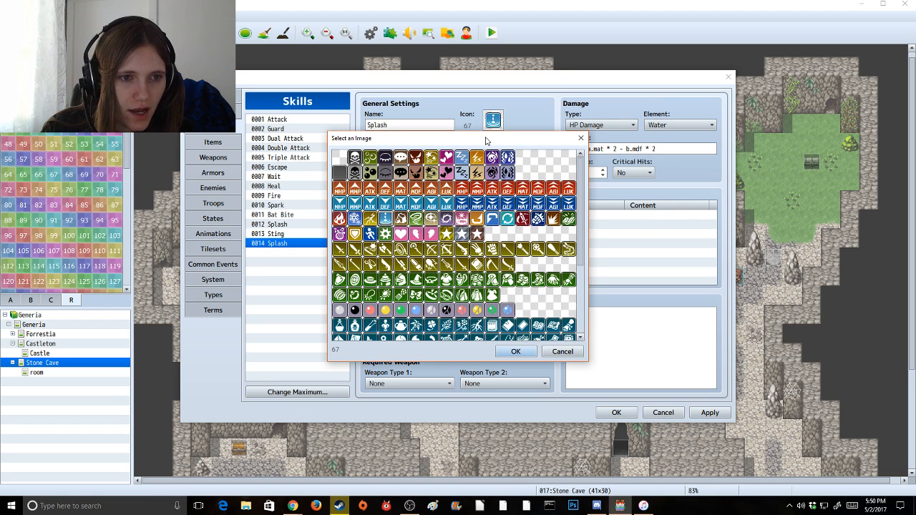
{"action": "left_click", "coordinate": [401, 218]}
{"action": "left_click", "coordinate": [531, 352]}
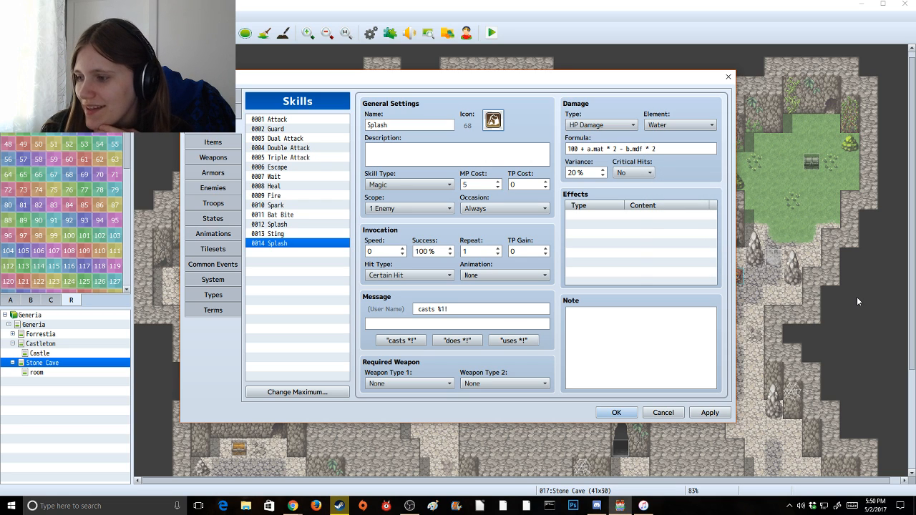
{"action": "left_click", "coordinate": [479, 151]}
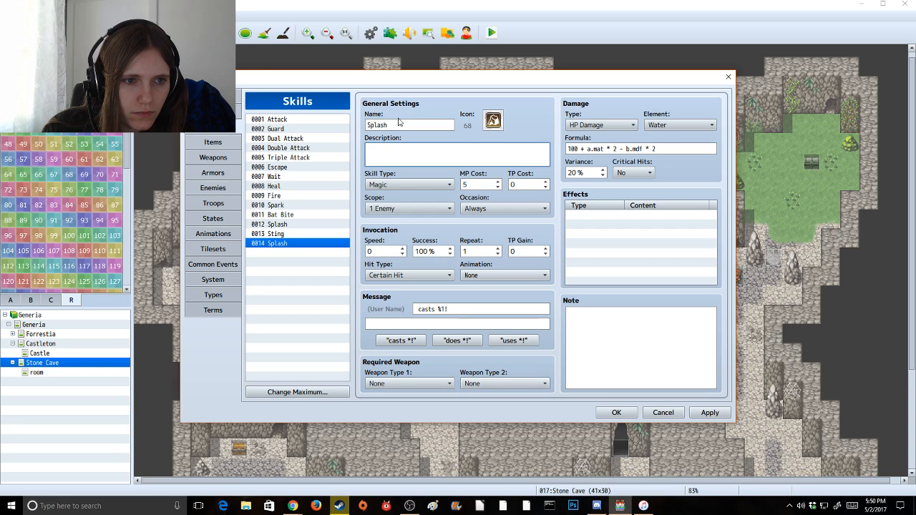
Set the Earthspirit enemy's Defense to 11 and its M.Defense to 24
{"action": "left_click", "coordinate": [212, 187]}
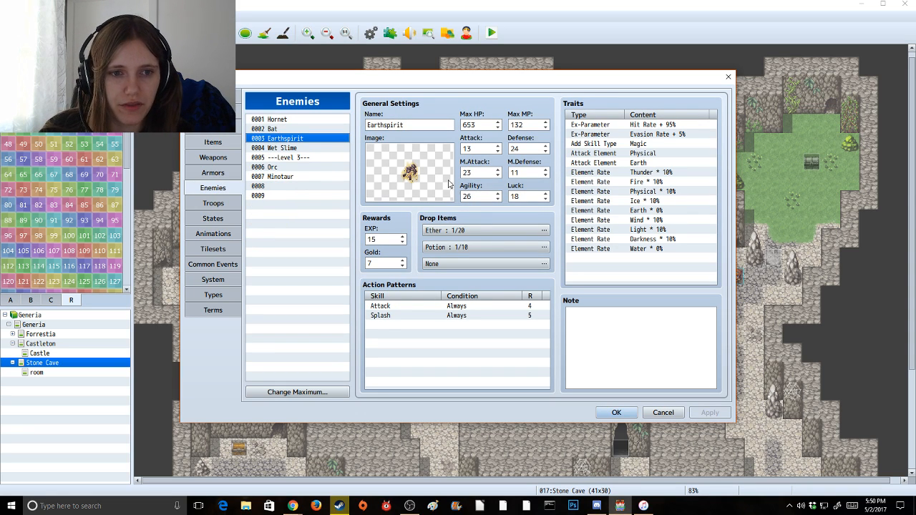
{"action": "double_click", "coordinate": [473, 148]}
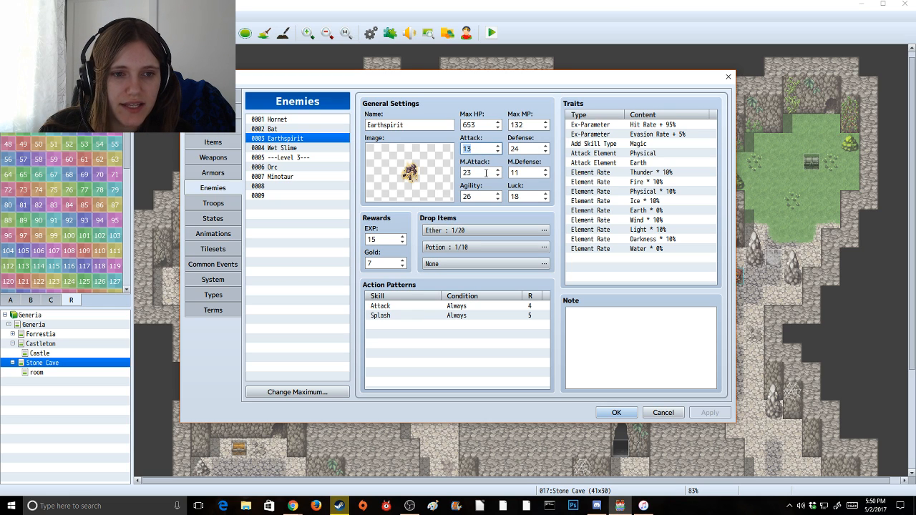
{"action": "double_click", "coordinate": [529, 148]}
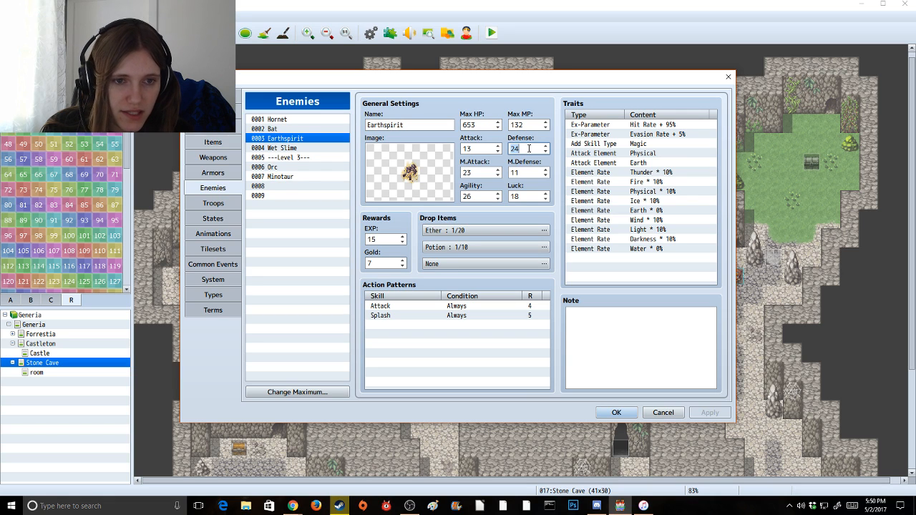
{"action": "type", "text": "11"}
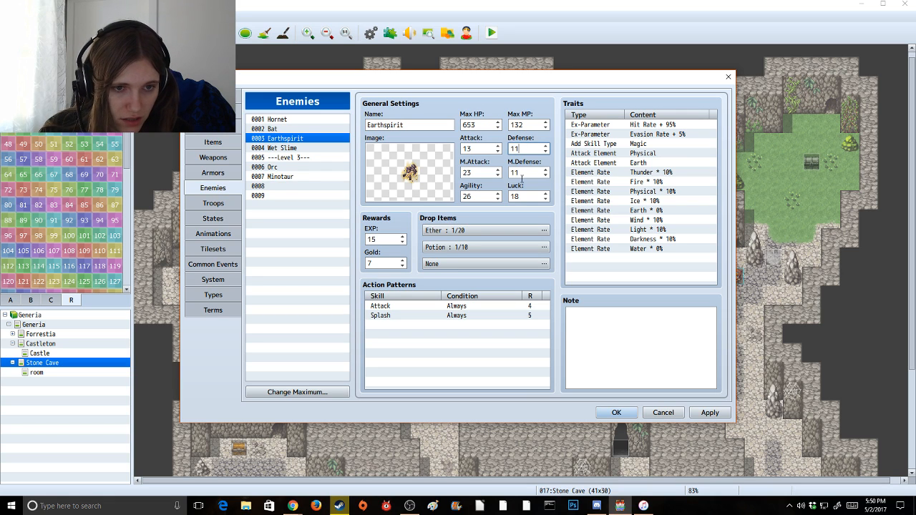
{"action": "double_click", "coordinate": [523, 172]}
{"action": "type", "text": "24"}
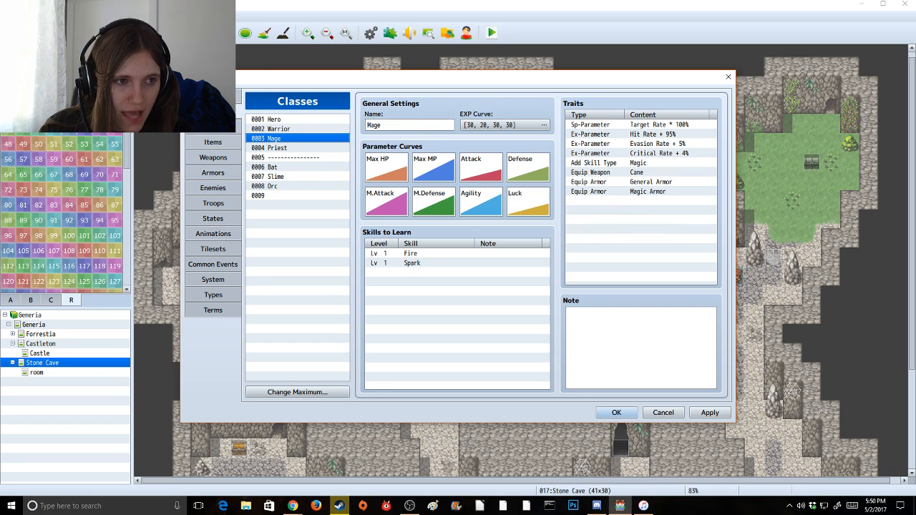
Copy the Slime class into class slot 0009 and rename the copy Spirit
{"action": "left_click", "coordinate": [213, 111]}
{"action": "left_click", "coordinate": [274, 178]}
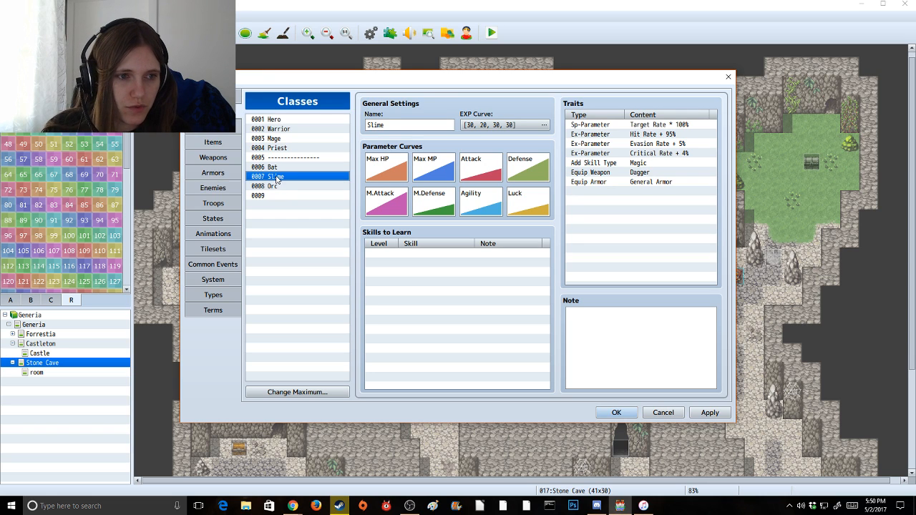
{"action": "key", "text": "ctrl+c"}
{"action": "left_click", "coordinate": [265, 196]}
{"action": "key", "text": "ctrl+v"}
{"action": "left_click", "coordinate": [414, 126]}
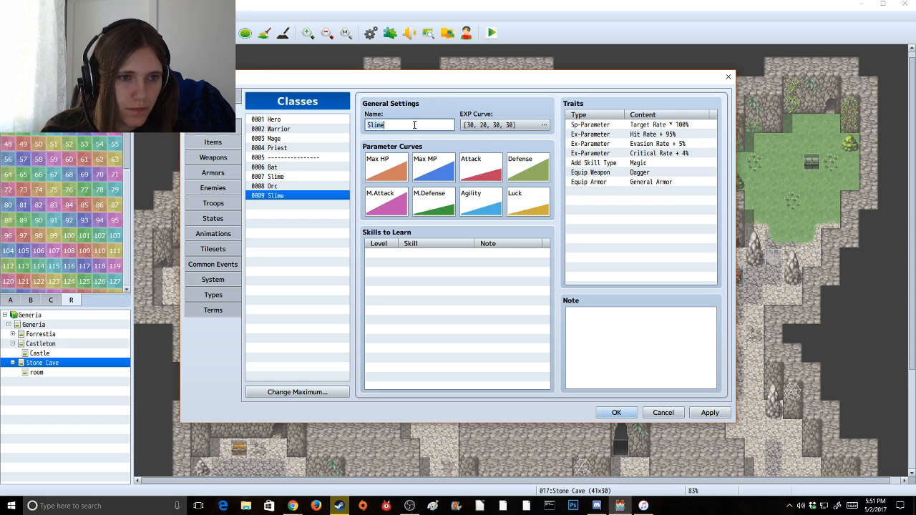
{"action": "type", "text": "Spirit"}
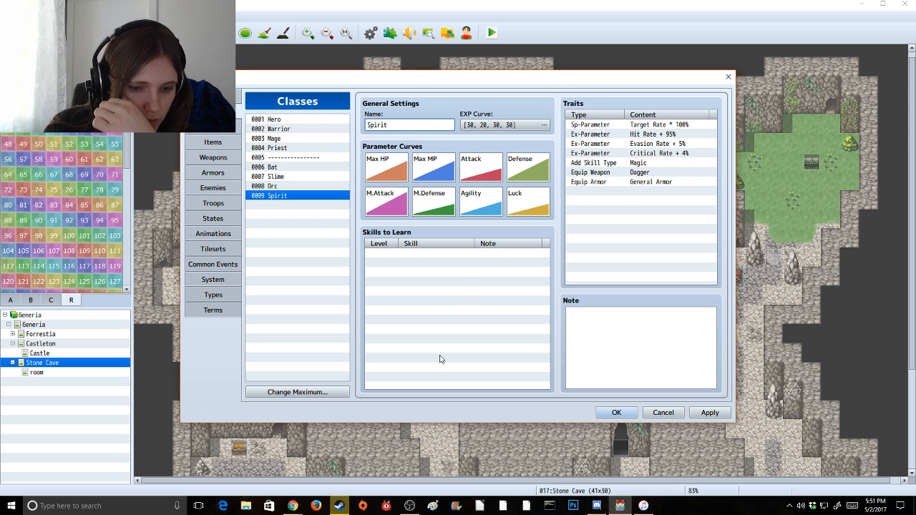
Open generia_notes.txt in Notepad and add a Spirit heading between the Slime and Orc stat blocks
{"action": "left_click", "coordinate": [246, 505]}
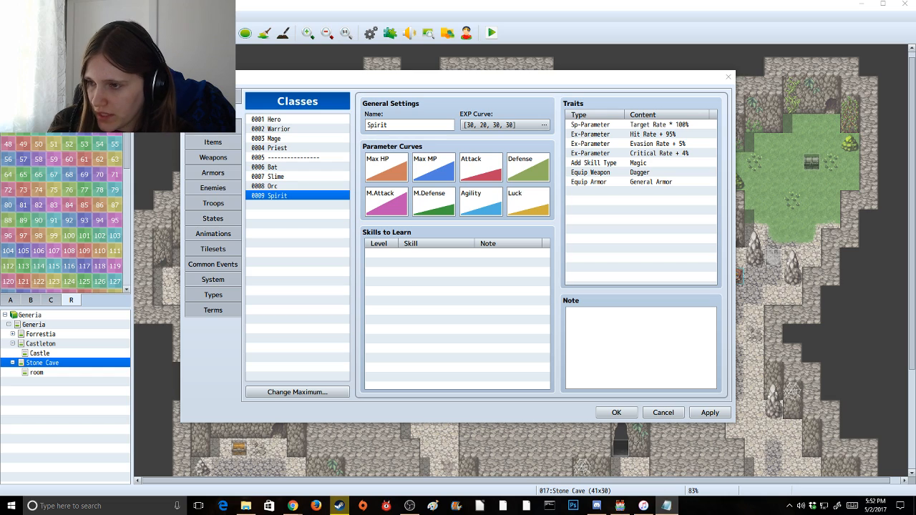
{"action": "left_click_drag", "start_coordinate": [749, 174], "coordinate": [667, 101]}
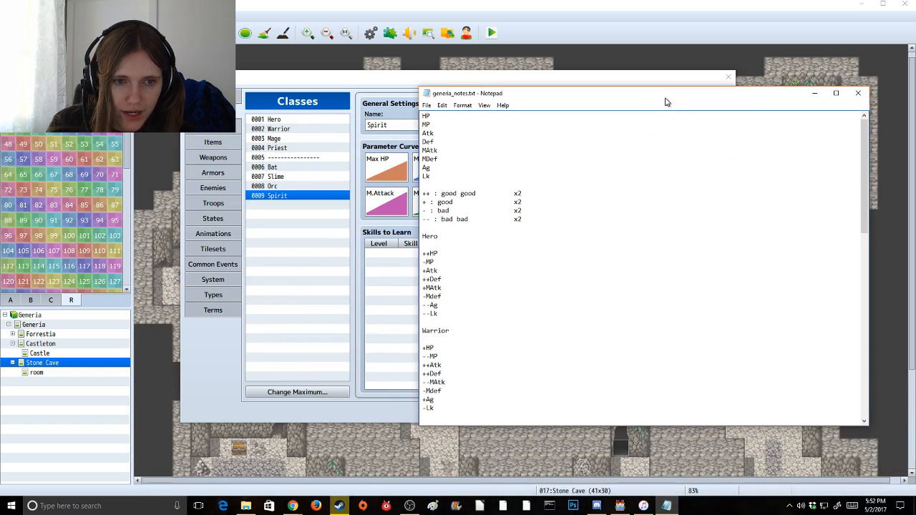
{"action": "scroll", "coordinate": [620, 278], "scroll_direction": "down", "scroll_amount": 5}
{"action": "scroll", "coordinate": [620, 278], "scroll_direction": "down", "scroll_amount": 10}
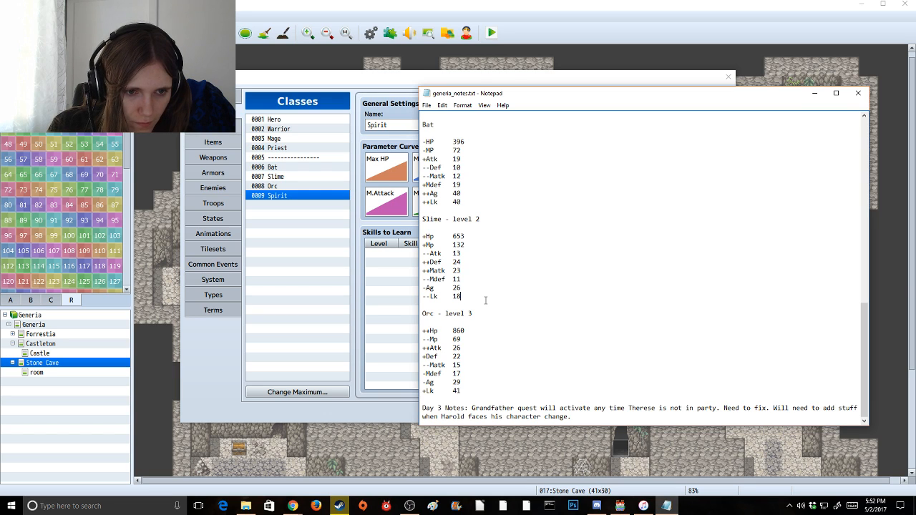
{"action": "key", "text": "Return"}
{"action": "key", "text": "Return"}
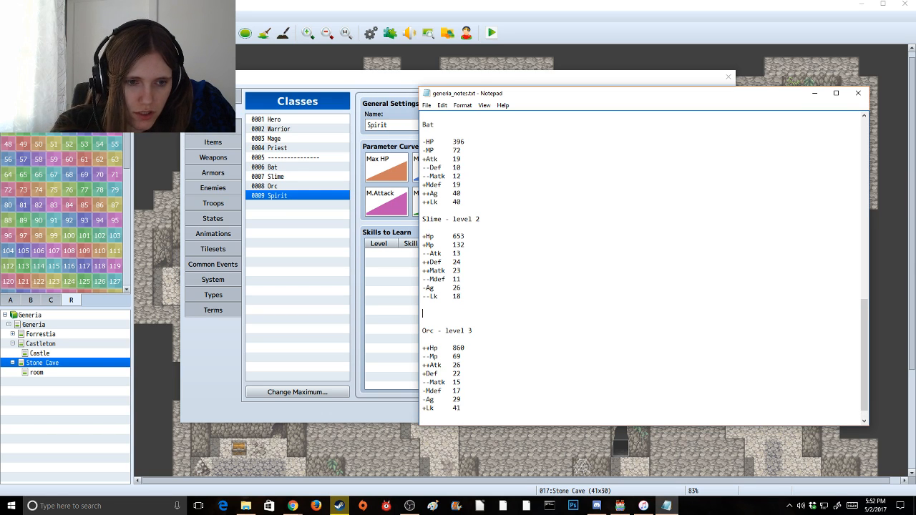
{"action": "type", "text": "Spirit"}
{"action": "key", "text": "Return"}
{"action": "key", "text": "Return"}
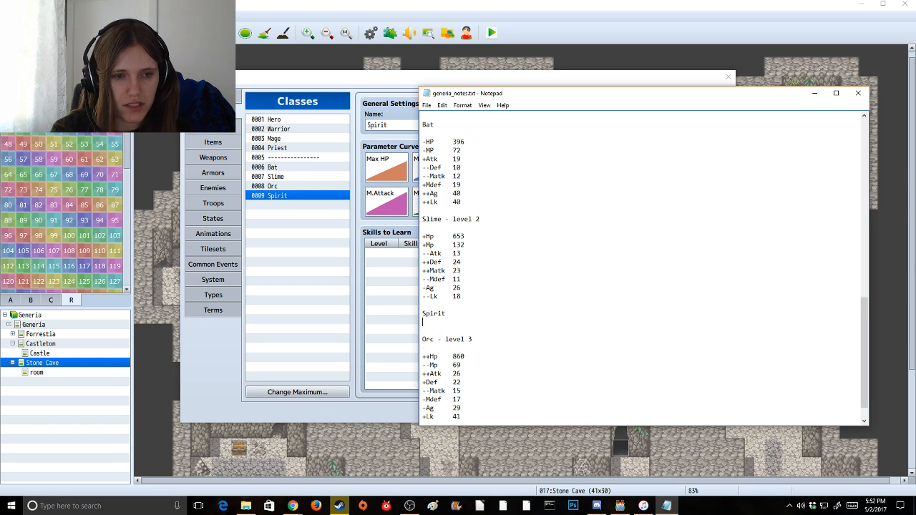
List the Spirit's +Hp and ++Mp ratings on separate lines under its heading
{"action": "type", "text": "+Hp"}
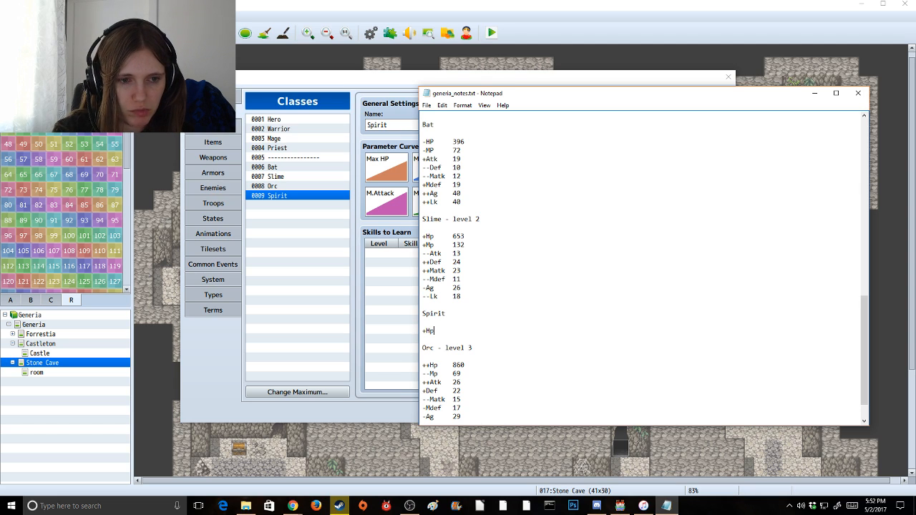
{"action": "key", "text": "Return"}
{"action": "type", "text": "+Mp"}
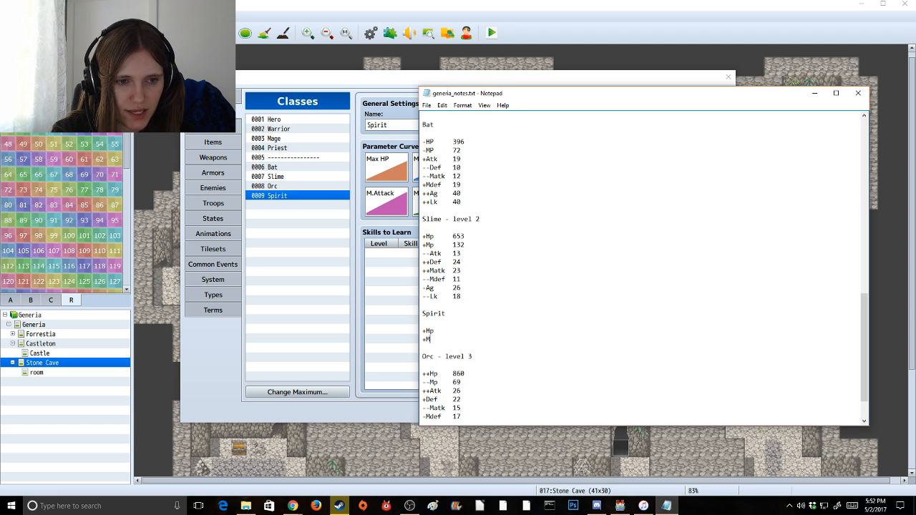
{"action": "key", "text": "Return"}
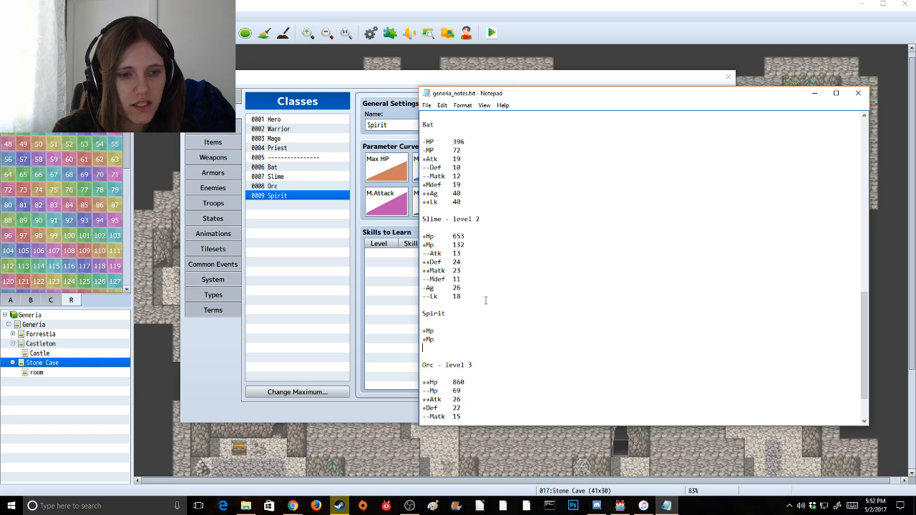
{"action": "type", "text": "+"}
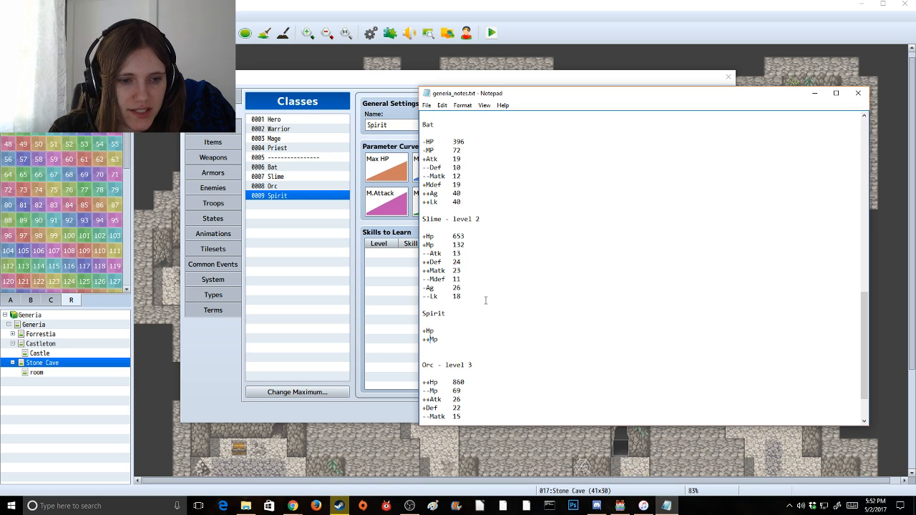
Add the Spirit's -Atk, --Def and ++Matk ratings on separate lines below ++Mp
{"action": "type", "text": "--"}
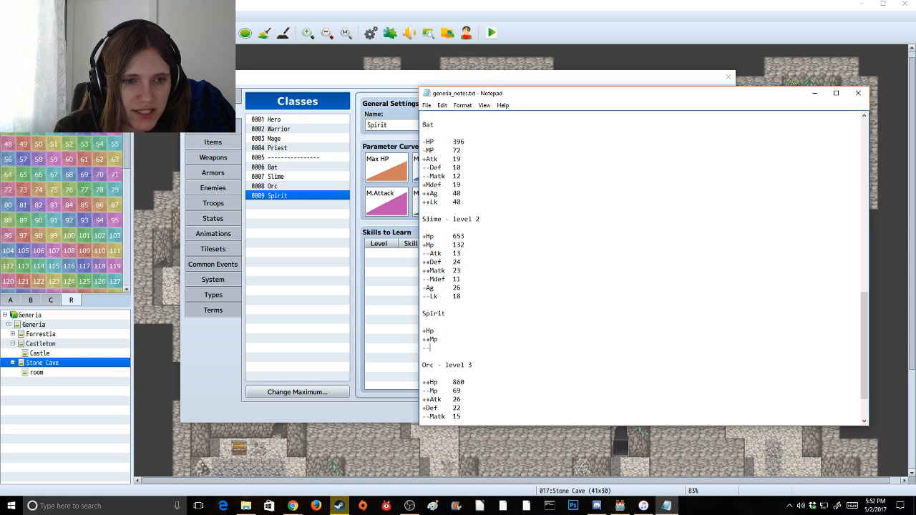
{"action": "key", "text": "BackSpace"}
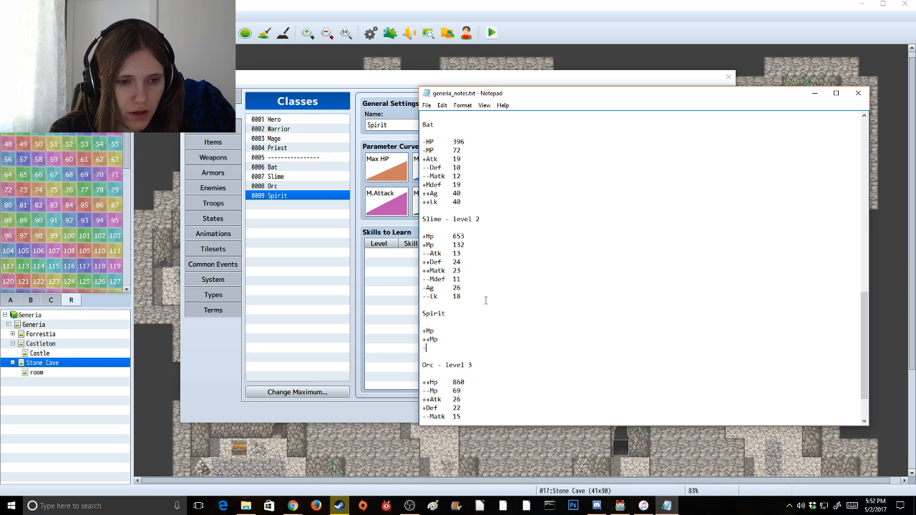
{"action": "type", "text": "Atk"}
{"action": "key", "text": "Return"}
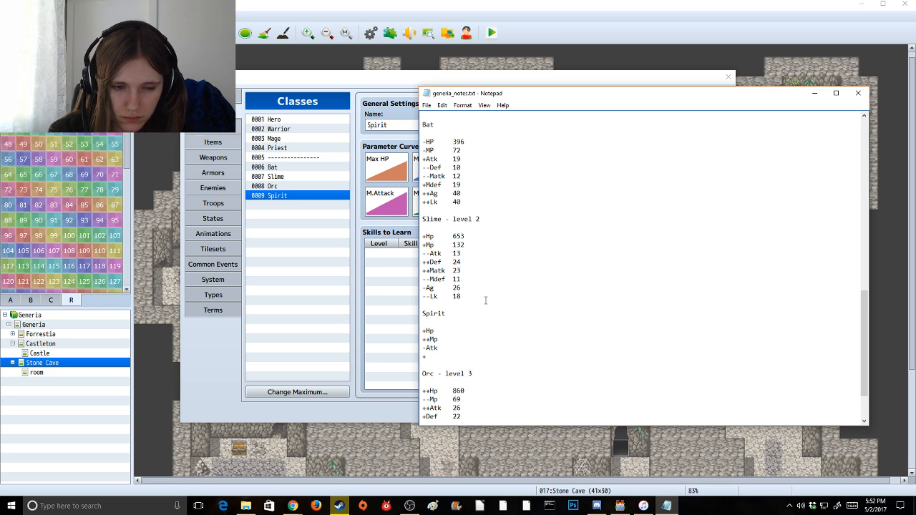
{"action": "type", "text": "--"}
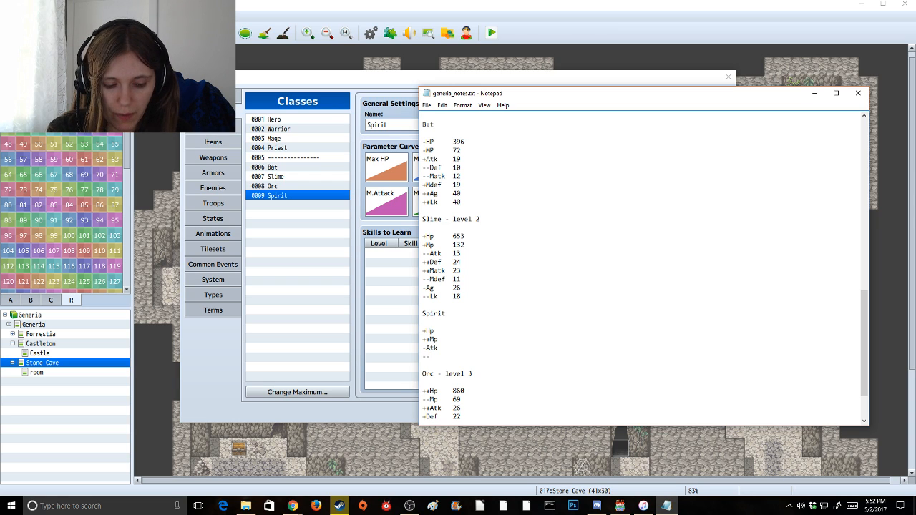
{"action": "type", "text": "Def"}
{"action": "key", "text": "Return"}
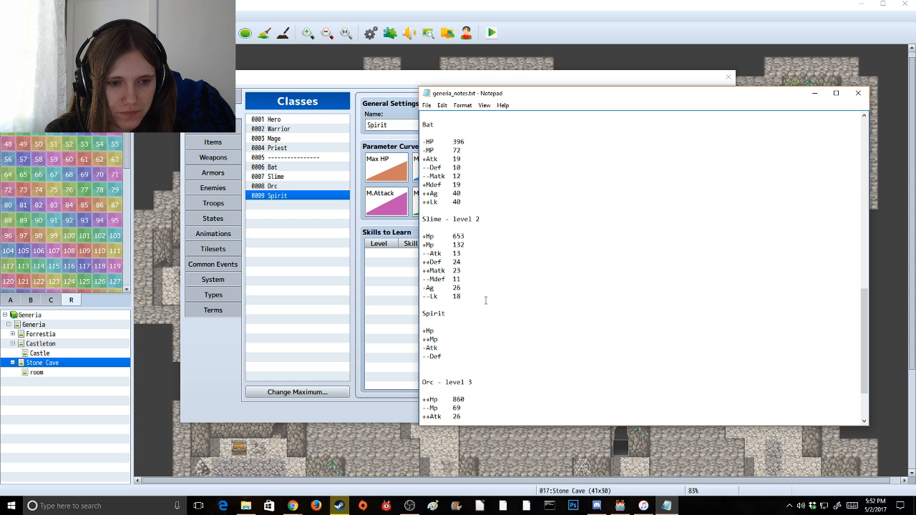
{"action": "type", "text": "++Matk"}
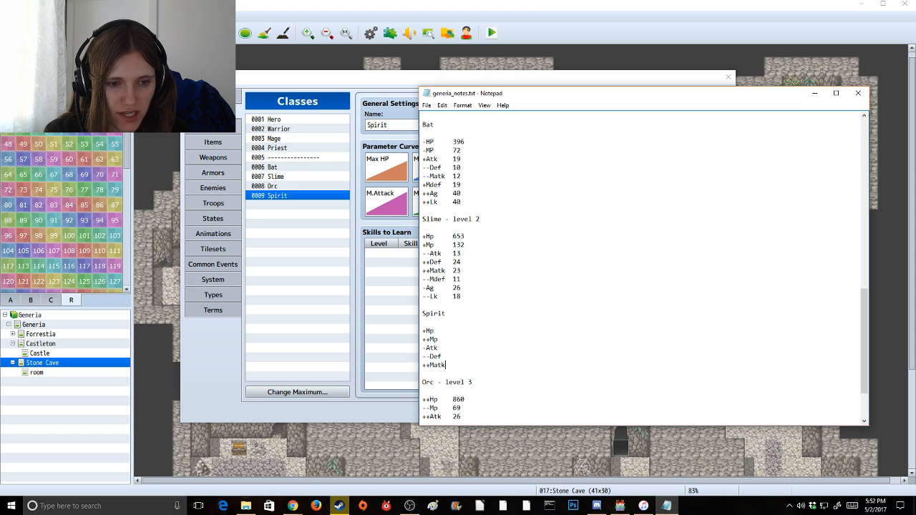
{"action": "key", "text": "Return"}
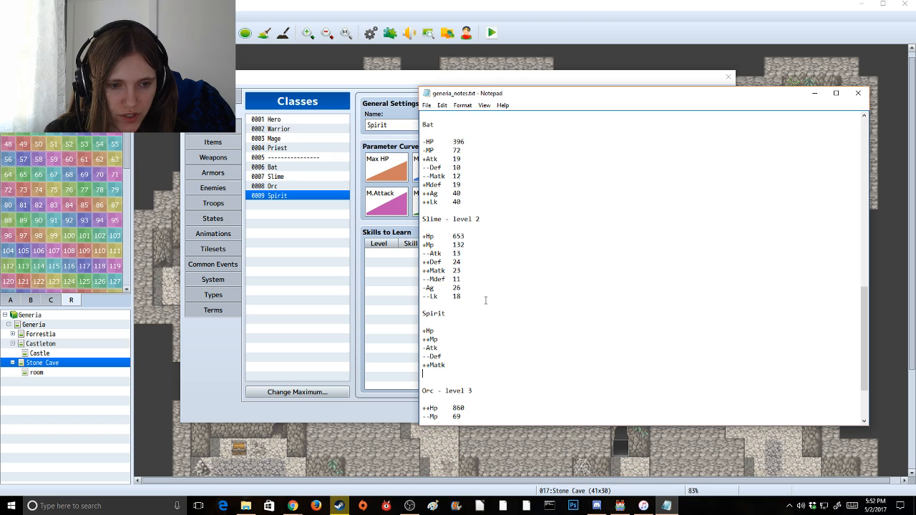
Add the Spirit's ++Mdef rating on the line below ++Matk in the notes and start a new line
{"action": "type", "text": "--M"}
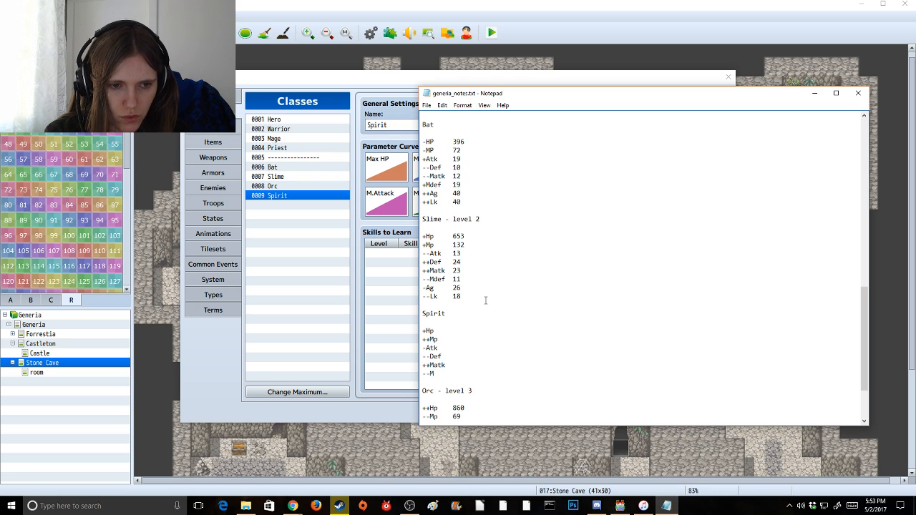
{"action": "type", "text": "def"}
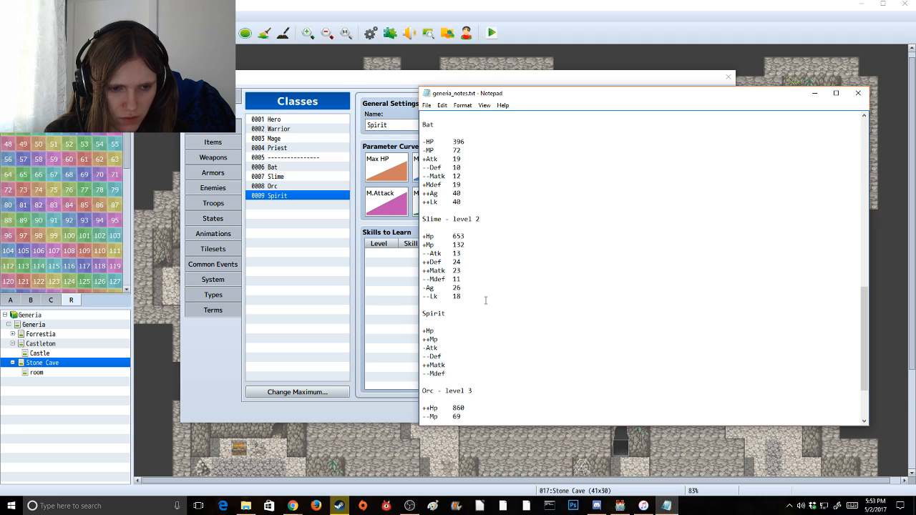
{"action": "key", "text": "BackSpace"}
{"action": "key", "text": "BackSpace"}
{"action": "key", "text": "BackSpace"}
{"action": "key", "text": "BackSpace"}
{"action": "key", "text": "BackSpace"}
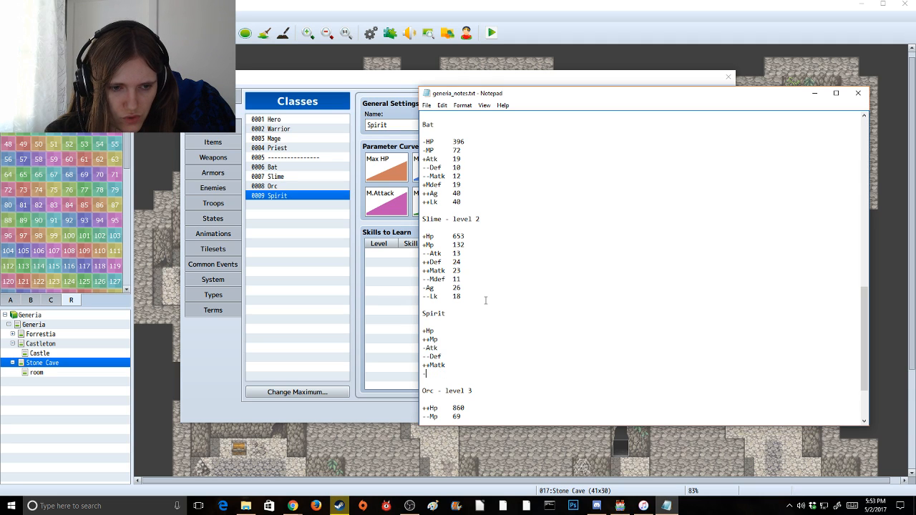
{"action": "key", "text": "BackSpace"}
{"action": "type", "text": "++Mdef"}
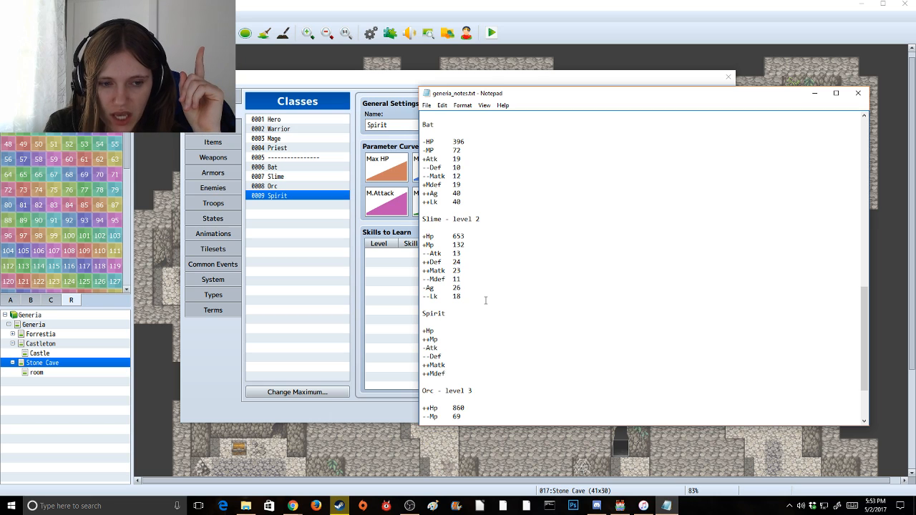
{"action": "key", "text": "Return"}
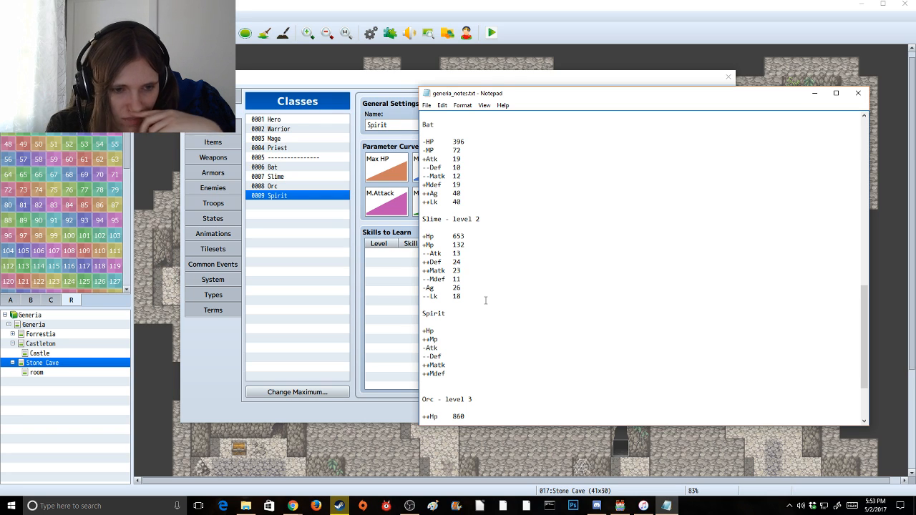
Lower the Spirit's Matk rating to +Matk in the notes
{"action": "key", "text": "BackSpace"}
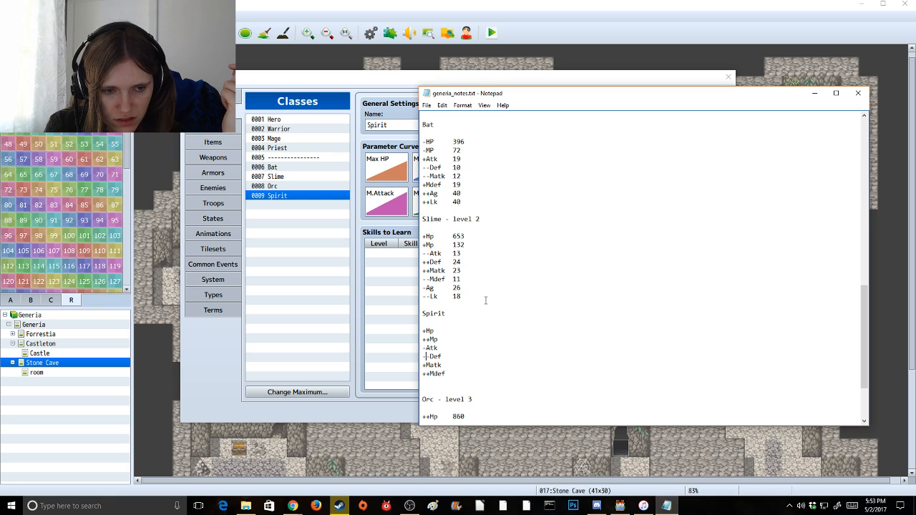
{"action": "key", "text": "Up"}
{"action": "key", "text": "Up"}
{"action": "key", "text": "Up"}
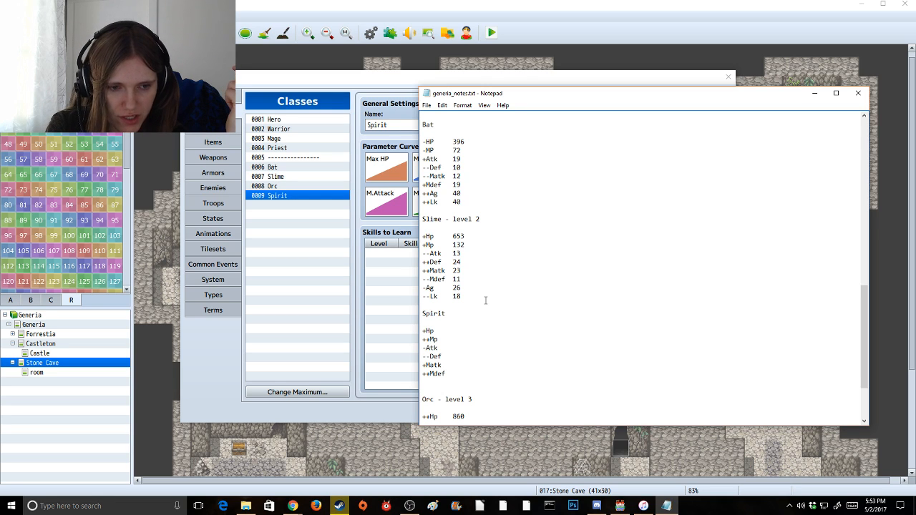
{"action": "type", "text": "+"}
{"action": "key", "text": "Down"}
{"action": "key", "text": "Down"}
{"action": "key", "text": "Down"}
{"action": "key", "text": "Down"}
{"action": "key", "text": "Down"}
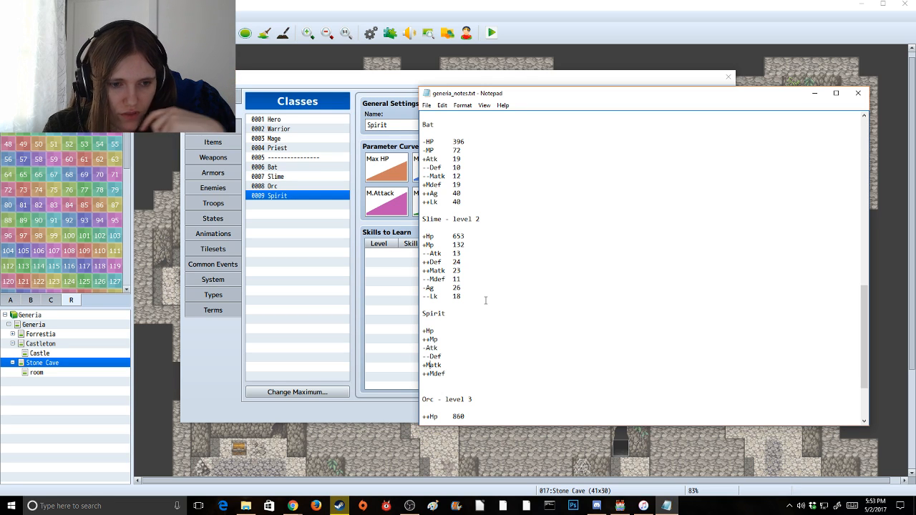
{"action": "type", "text": "+"}
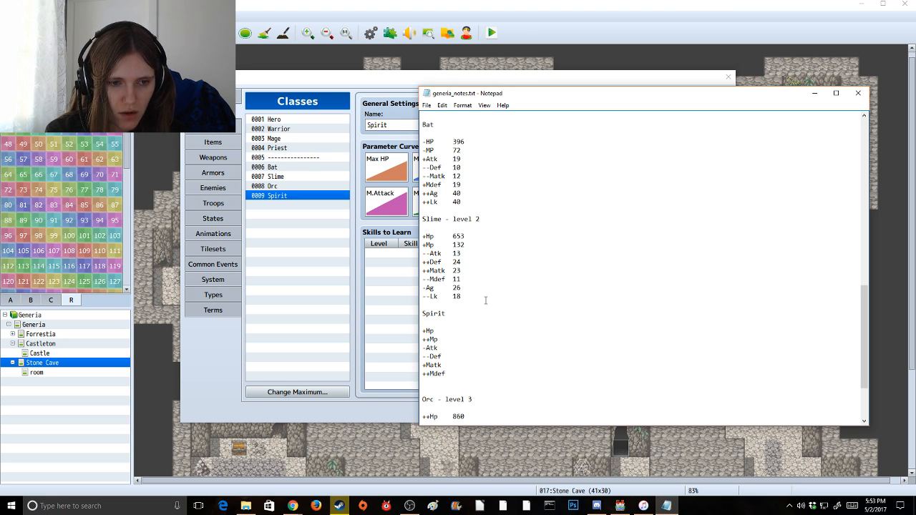
Add the Spirit's -Ag and --Lk ratings on separate lines below ++Mdef and minimize the notes
{"action": "type", "text": "a"}
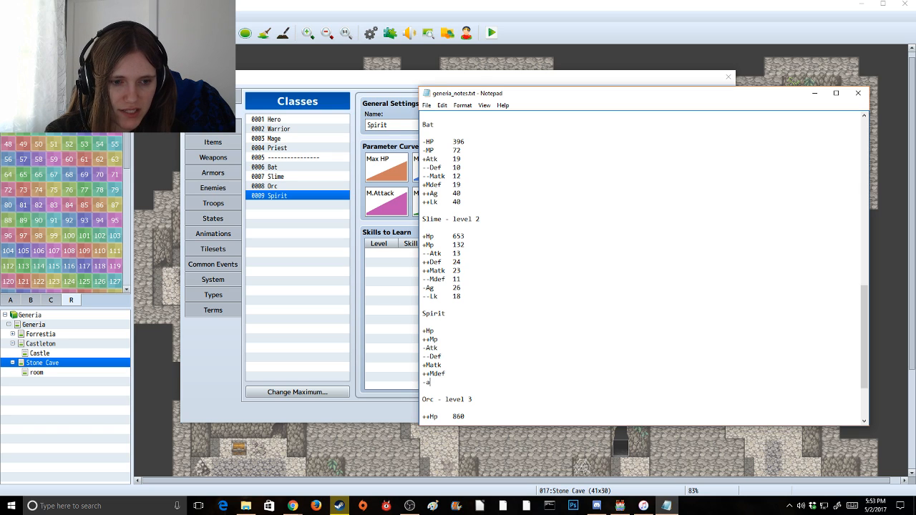
{"action": "key", "text": "BackSpace"}
{"action": "type", "text": "Ag"}
{"action": "key", "text": "Return"}
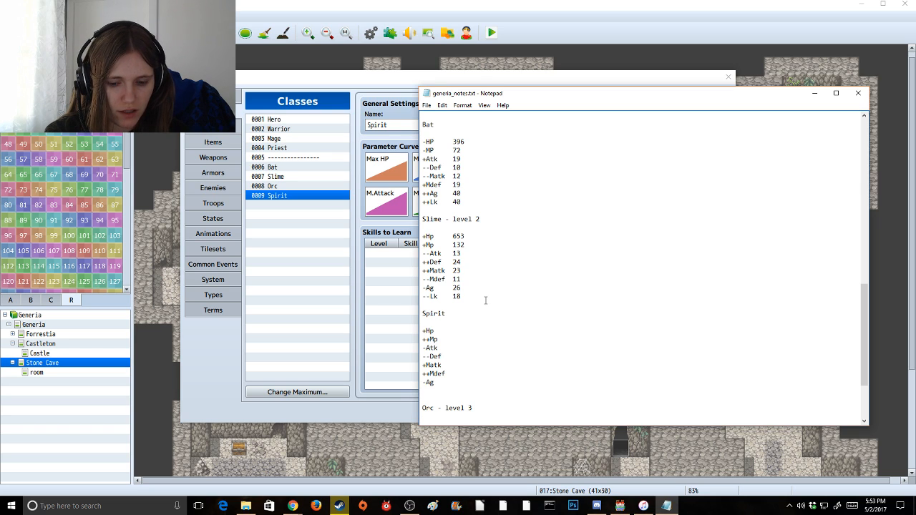
{"action": "type", "text": "--Lk"}
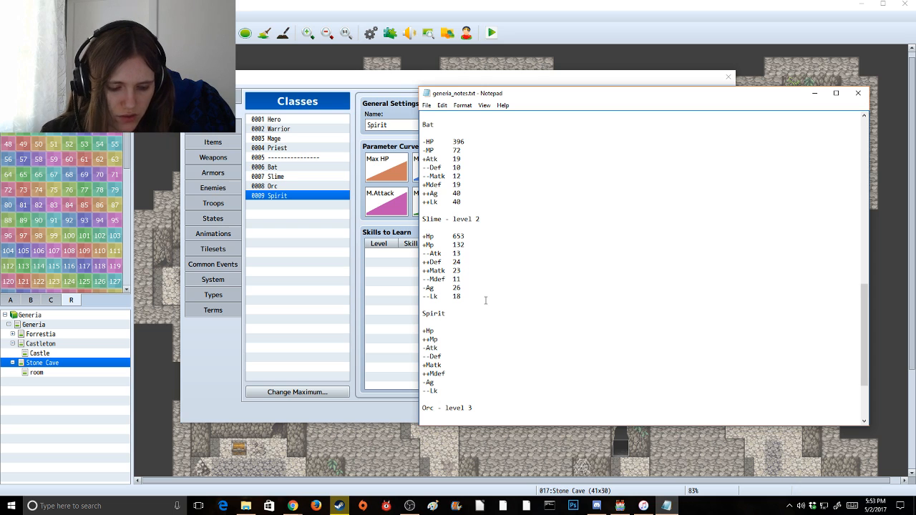
{"action": "left_click", "coordinate": [814, 93]}
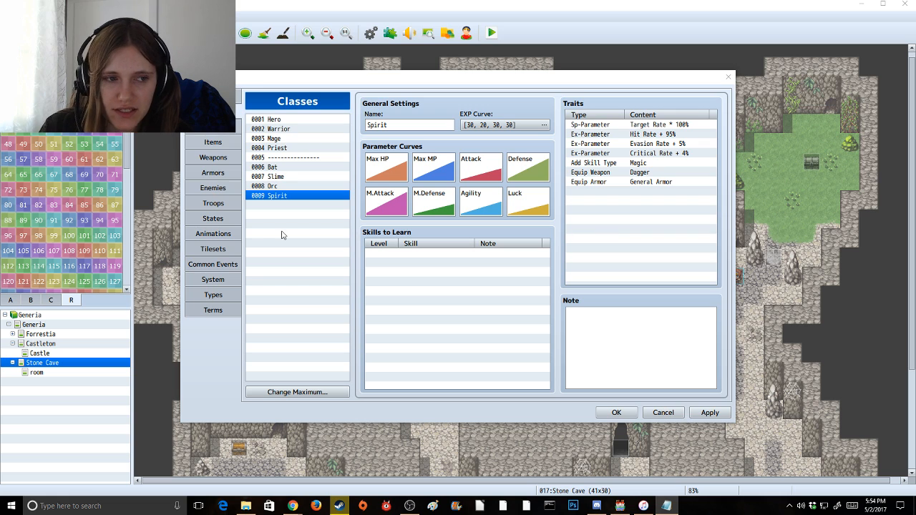
Apply quick setting B to the Spirit class's Max HP curve and quick setting A to its Max MP curve
{"action": "double_click", "coordinate": [398, 167]}
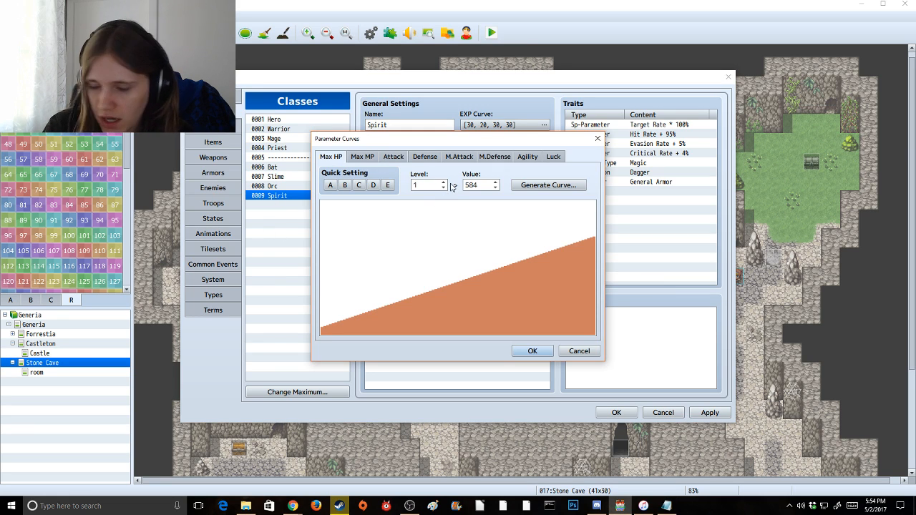
{"action": "left_click", "coordinate": [345, 185]}
{"action": "left_click", "coordinate": [365, 158]}
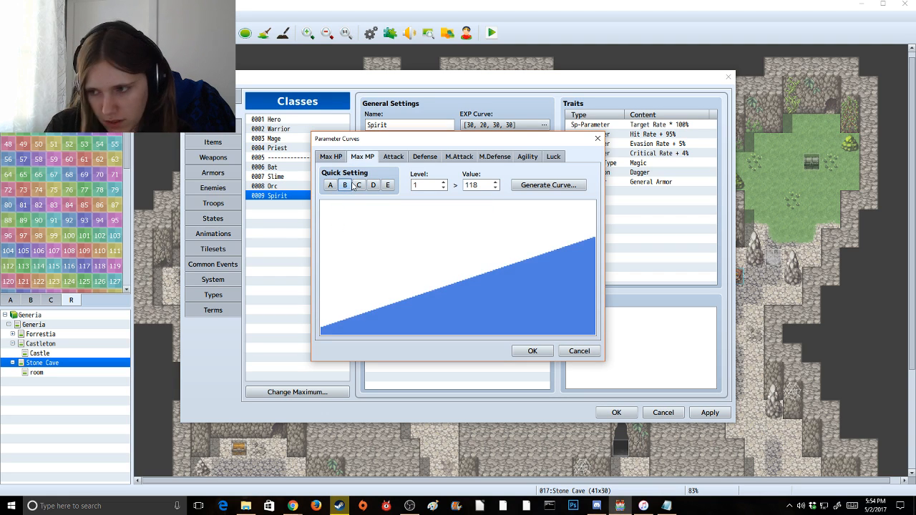
{"action": "left_click", "coordinate": [344, 185]}
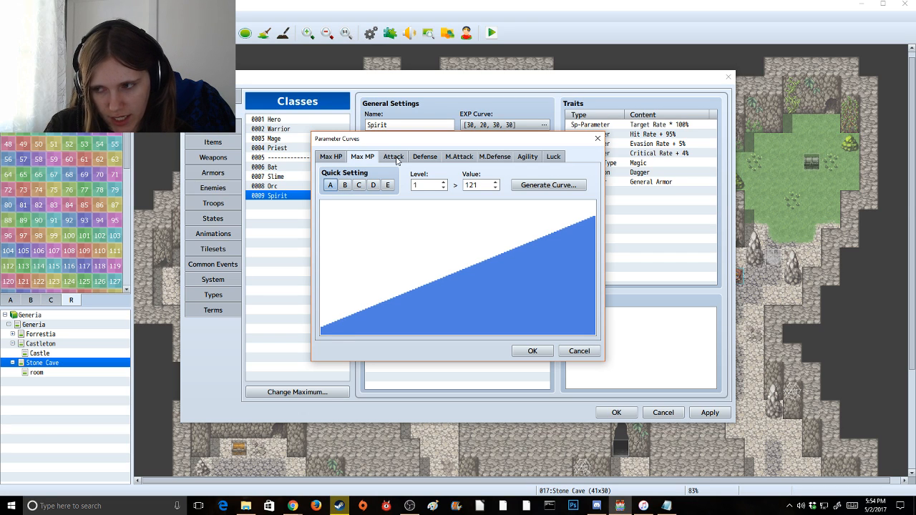
Apply quick setting D to the Spirit's Attack curve and quick setting E to its Defense curve
{"action": "left_click", "coordinate": [394, 157]}
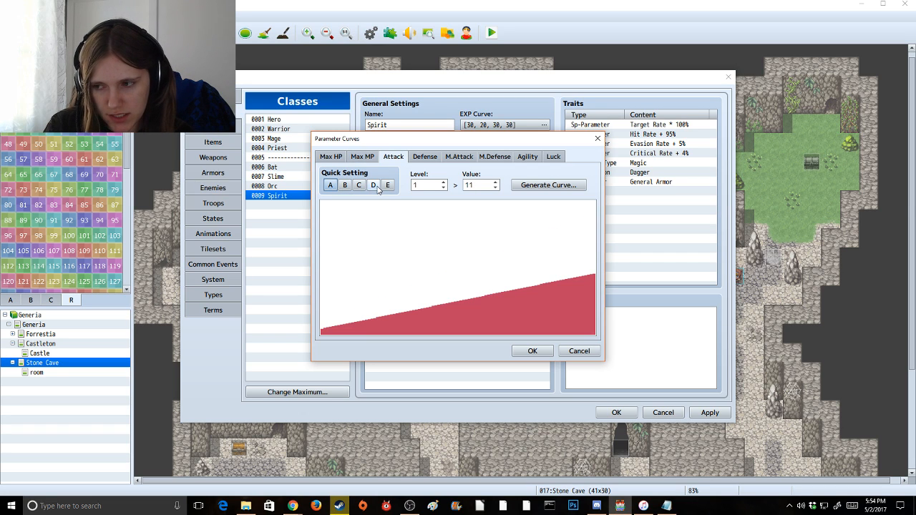
{"action": "left_click", "coordinate": [374, 185]}
{"action": "left_click", "coordinate": [424, 158]}
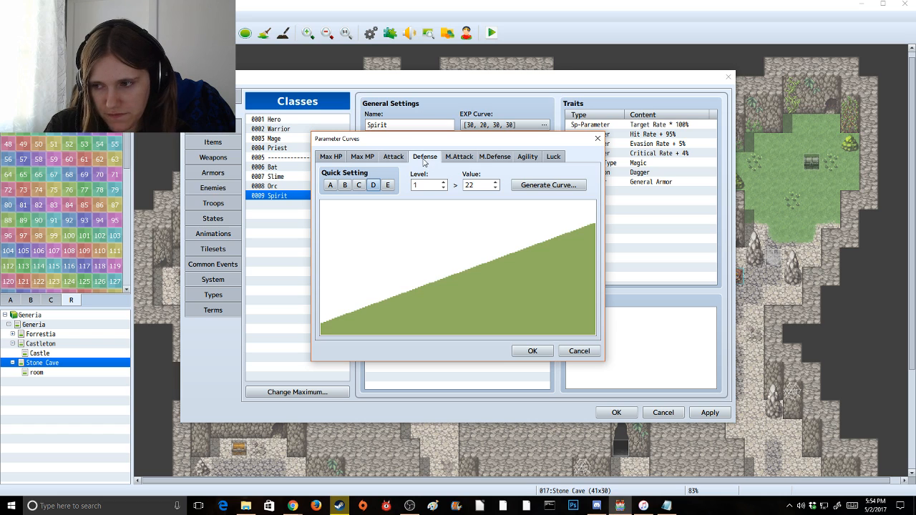
{"action": "left_click", "coordinate": [388, 185]}
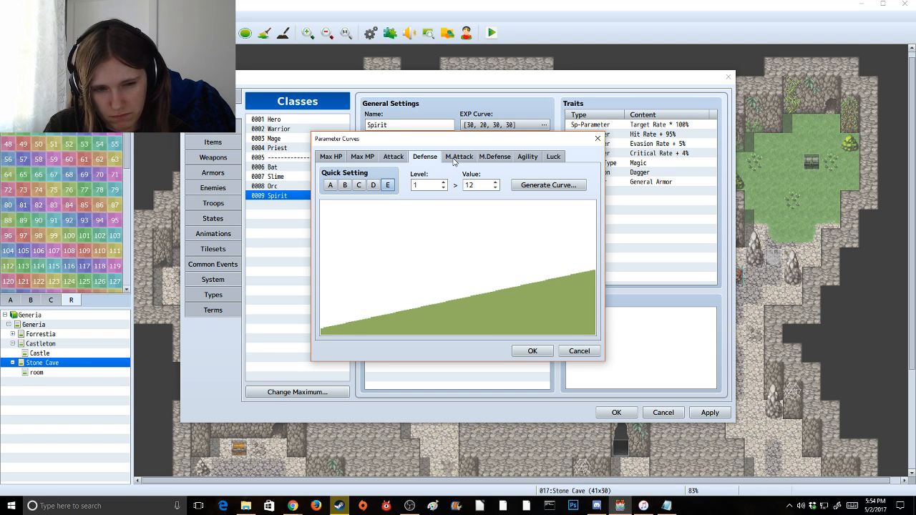
Apply quick setting B to the Spirit's M.Attack curve and quick setting A to its M.Defense curve
{"action": "left_click", "coordinate": [454, 159]}
{"action": "left_click", "coordinate": [345, 185]}
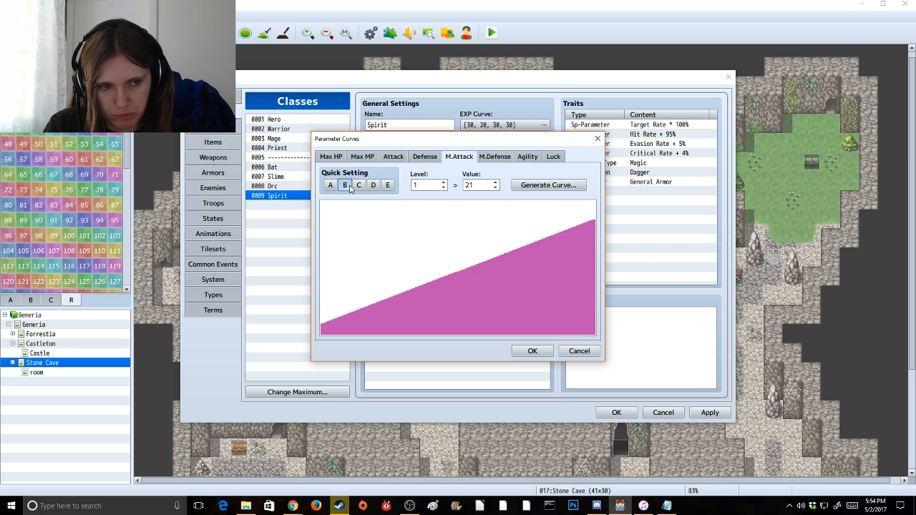
{"action": "left_click", "coordinate": [494, 157]}
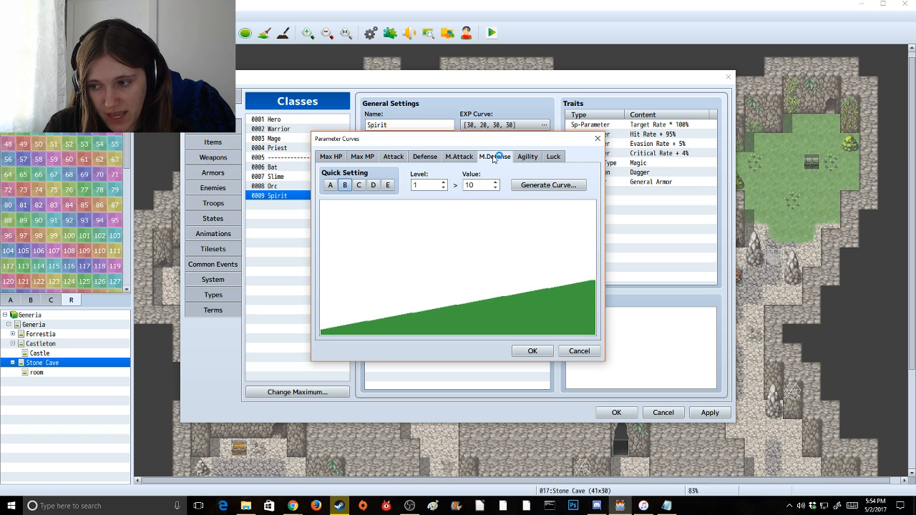
{"action": "left_click", "coordinate": [330, 184]}
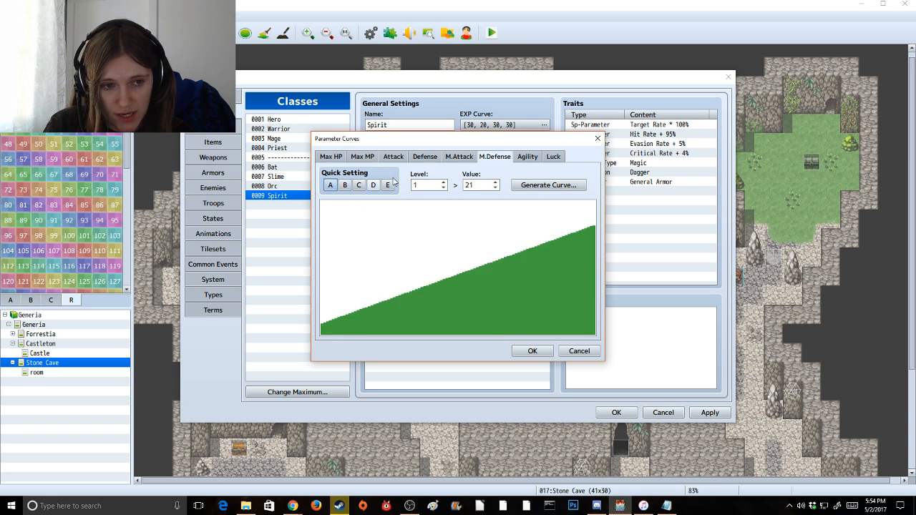
Apply quick setting D to the Spirit's Agility curve and E to its Luck curve, and accept the parameter curves
{"action": "left_click", "coordinate": [527, 157]}
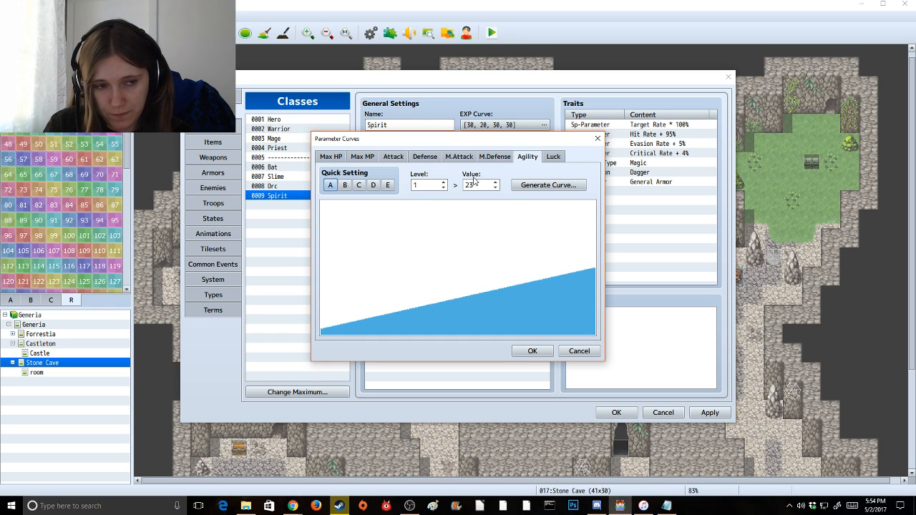
{"action": "left_click", "coordinate": [373, 185]}
{"action": "left_click", "coordinate": [554, 157]}
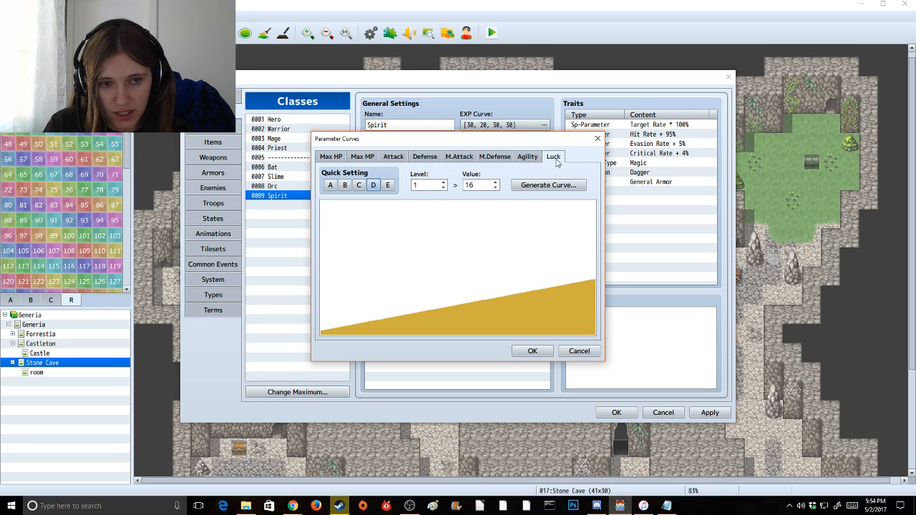
{"action": "left_click", "coordinate": [387, 185]}
{"action": "left_click", "coordinate": [532, 350]}
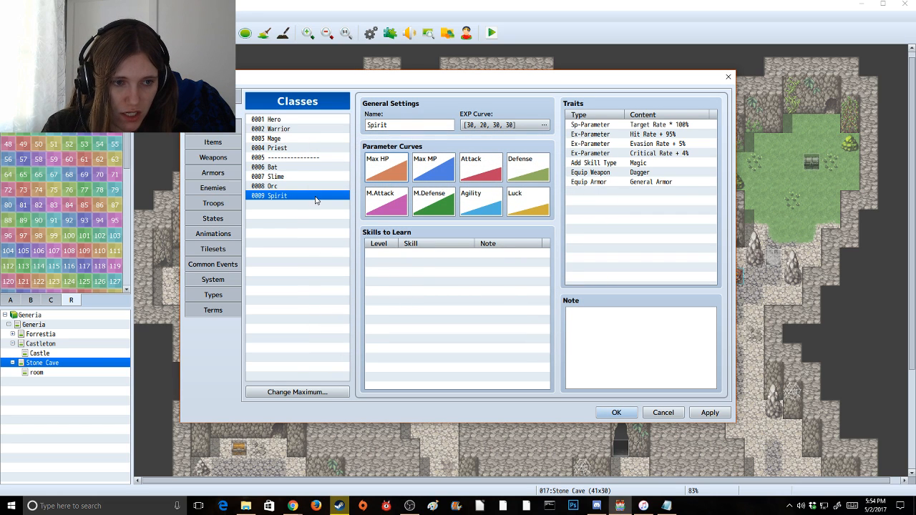
Check the Spirit class's level 4 values on the Max HP, Max MP, Attack and Defense parameter curves
{"action": "double_click", "coordinate": [397, 167]}
{"action": "double_click", "coordinate": [430, 184]}
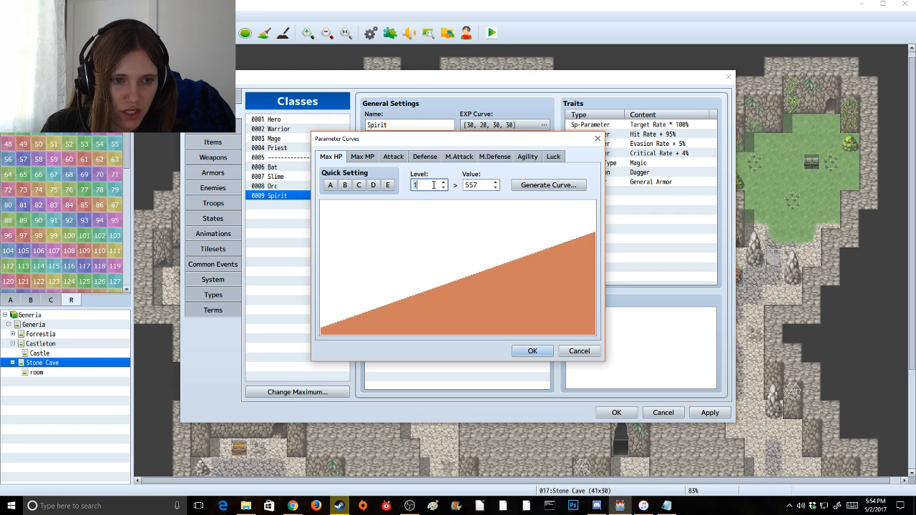
{"action": "type", "text": "4"}
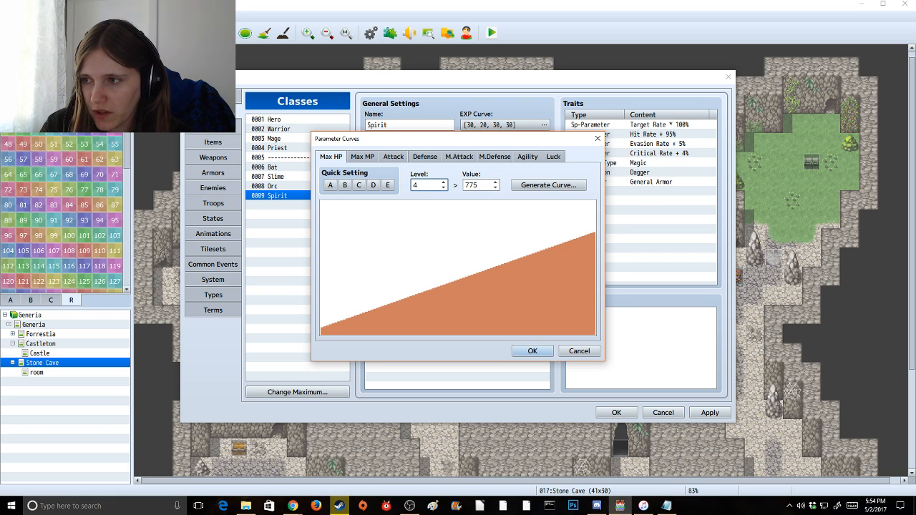
{"action": "key", "text": "alt+Tab"}
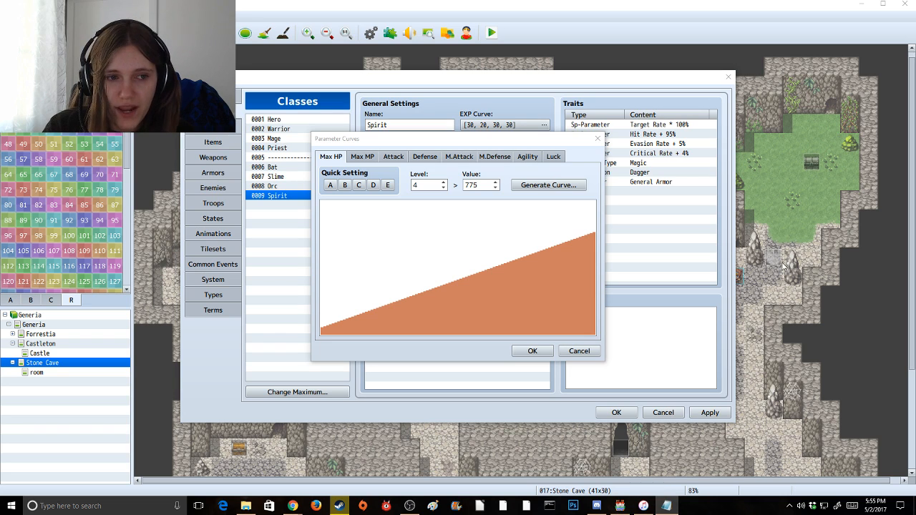
{"action": "left_click", "coordinate": [362, 156]}
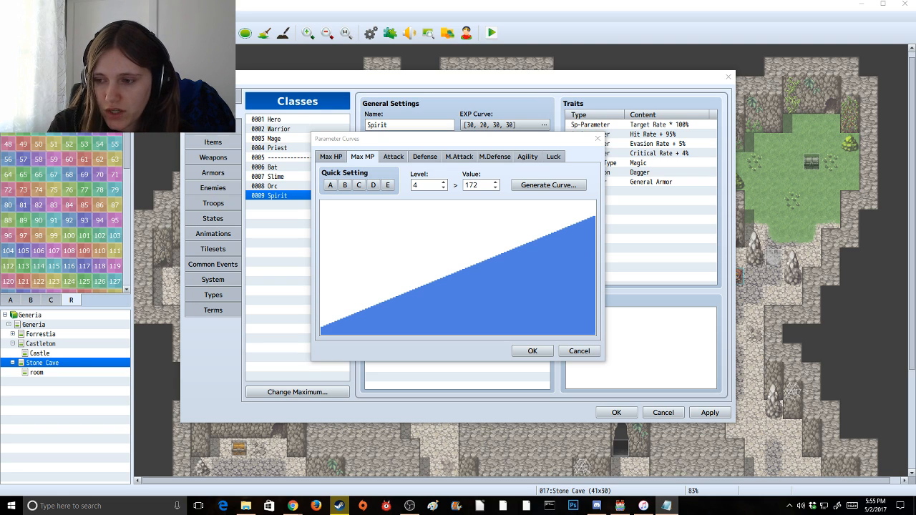
{"action": "left_click", "coordinate": [393, 156]}
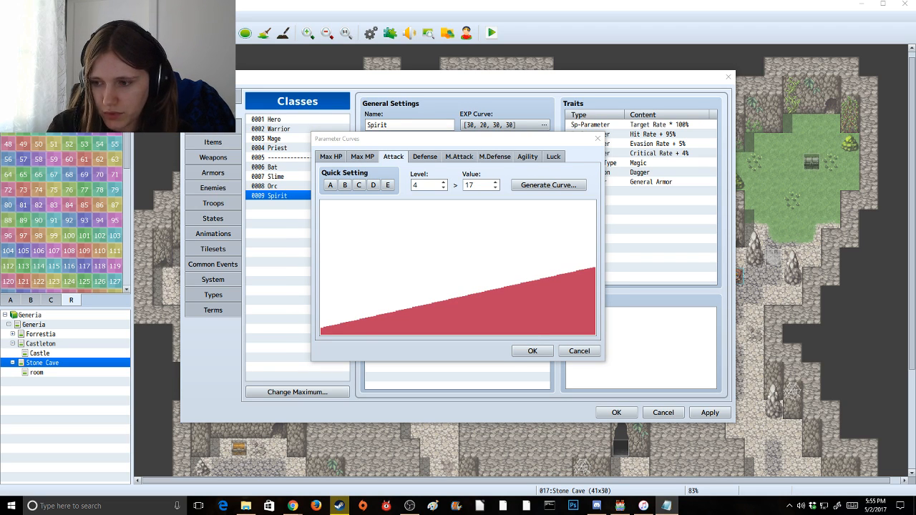
{"action": "left_click", "coordinate": [424, 156]}
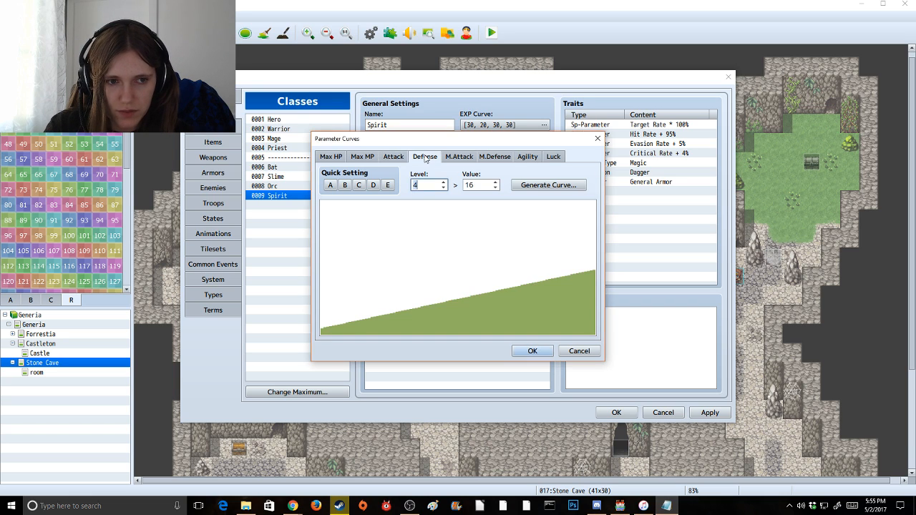
{"action": "key", "text": "alt+Tab"}
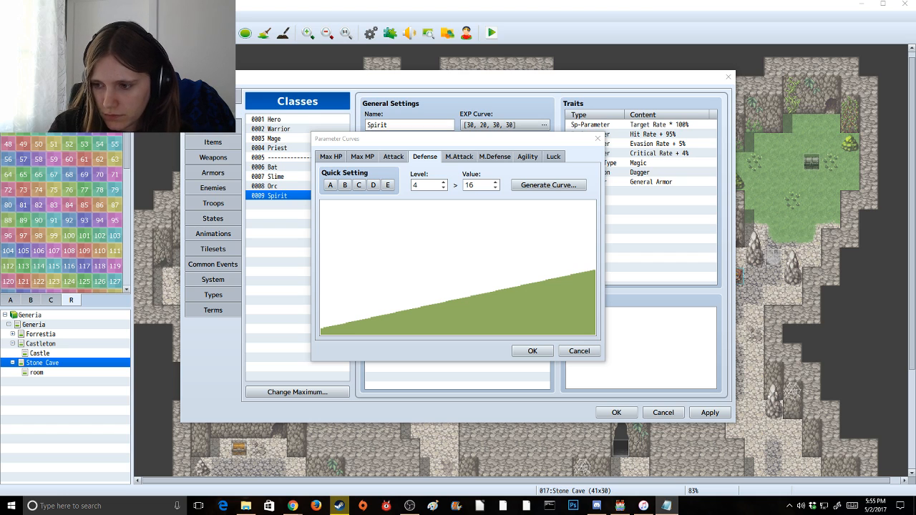
Check the Spirit class's level 4 M.Attack, M.Defense, Agility and Luck values, and close the parameter curves
{"action": "left_click", "coordinate": [445, 160]}
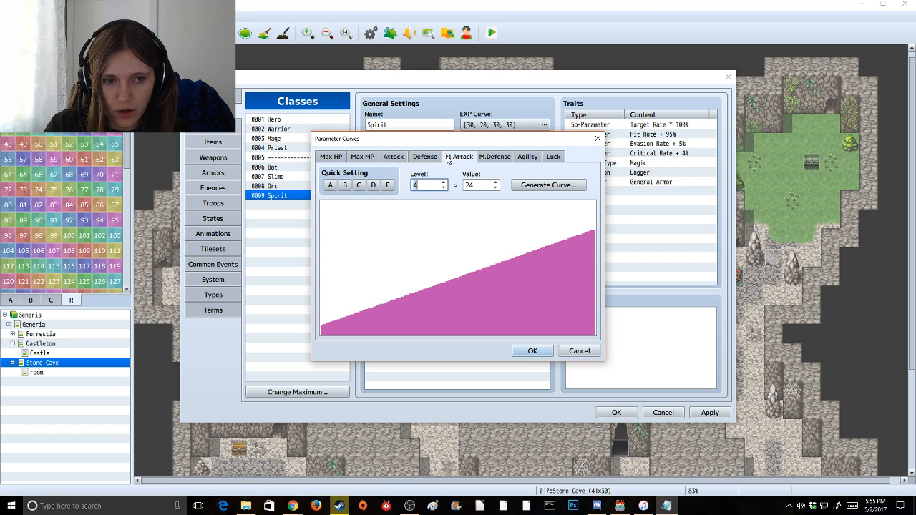
{"action": "key", "text": "alt+Tab"}
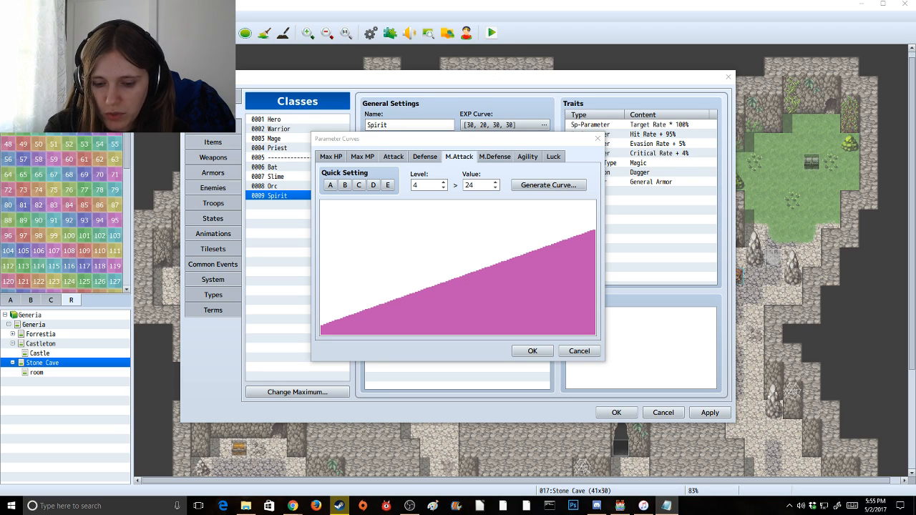
{"action": "left_click", "coordinate": [491, 159]}
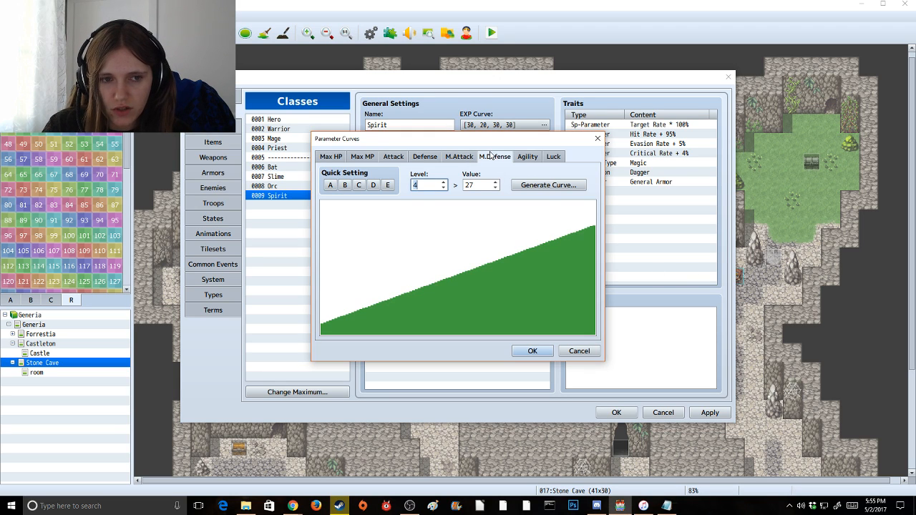
{"action": "key", "text": "alt+Tab"}
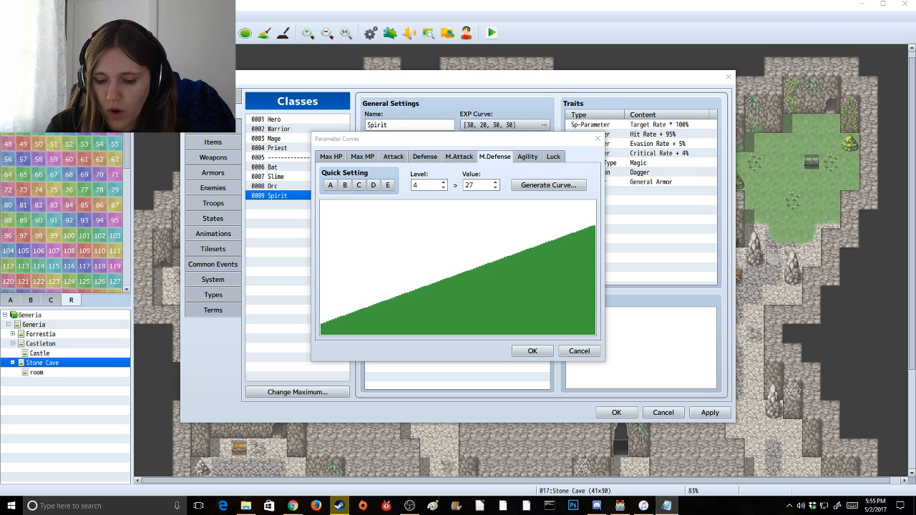
{"action": "left_click", "coordinate": [530, 158]}
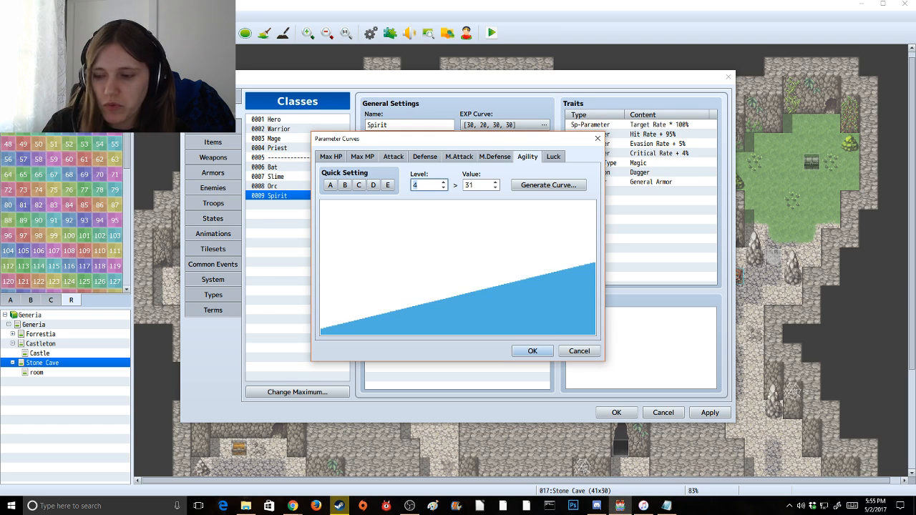
{"action": "key", "text": "alt+Tab"}
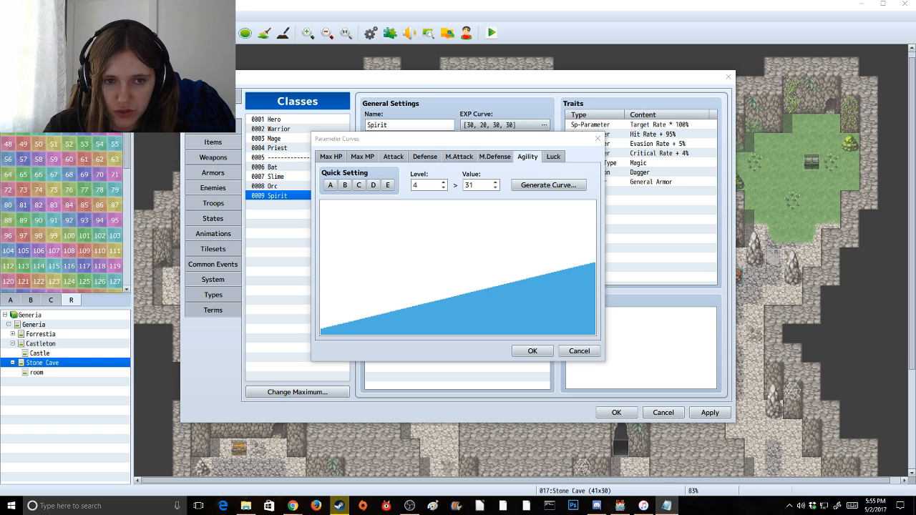
{"action": "left_click", "coordinate": [562, 162]}
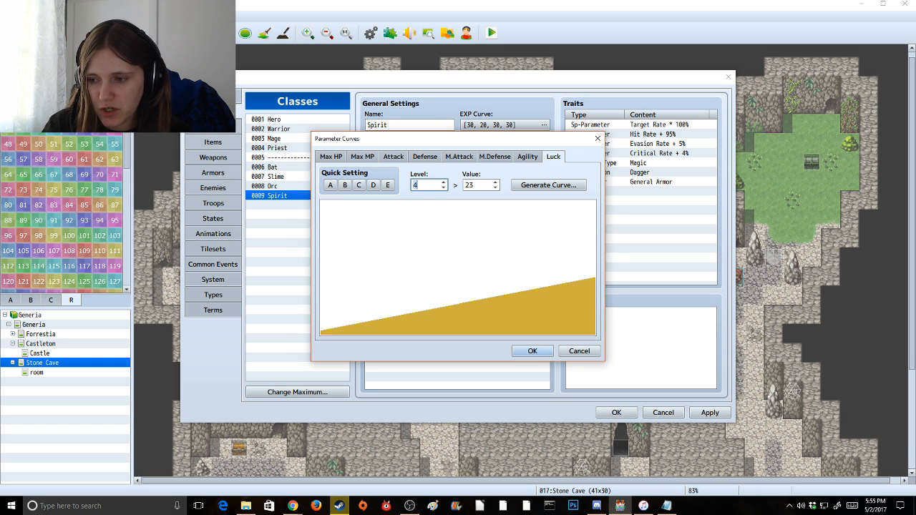
{"action": "key", "text": "alt+Tab"}
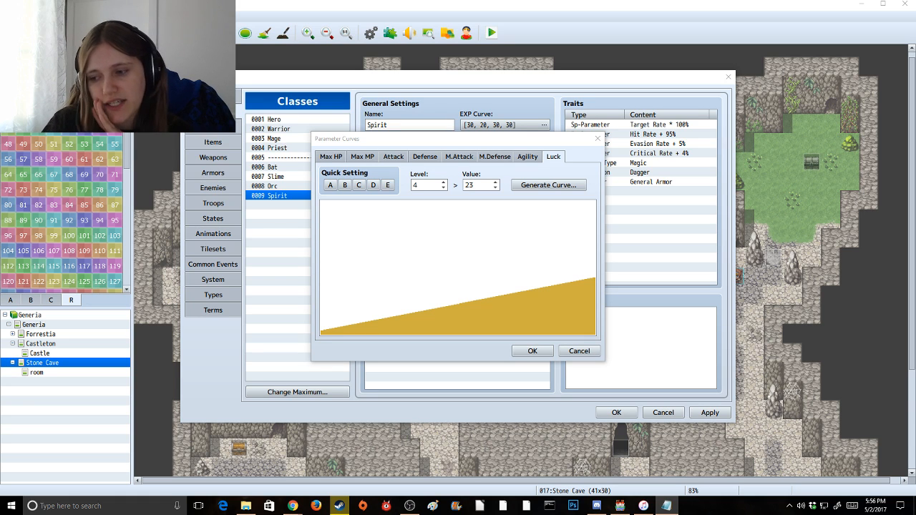
{"action": "left_click", "coordinate": [532, 350]}
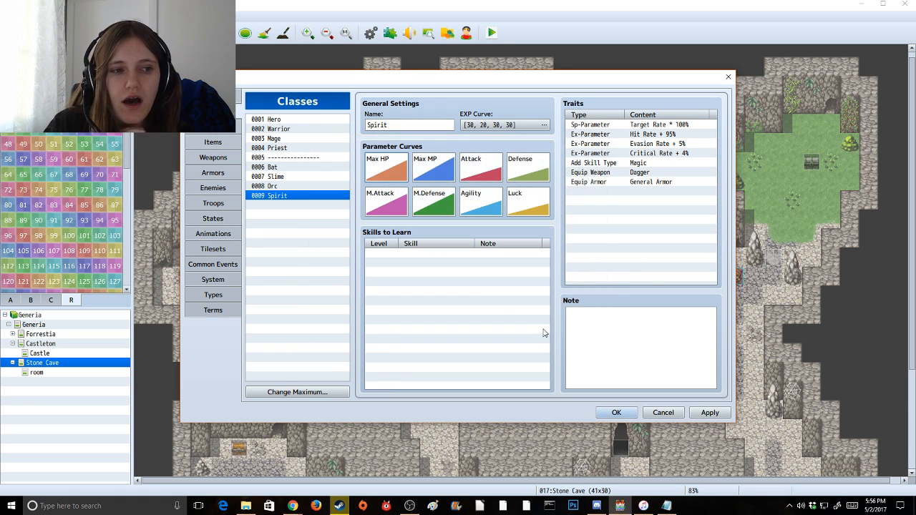
Set the Earthspirit enemy's Max HP to 775 and its Max MP to 172
{"action": "left_click", "coordinate": [224, 188]}
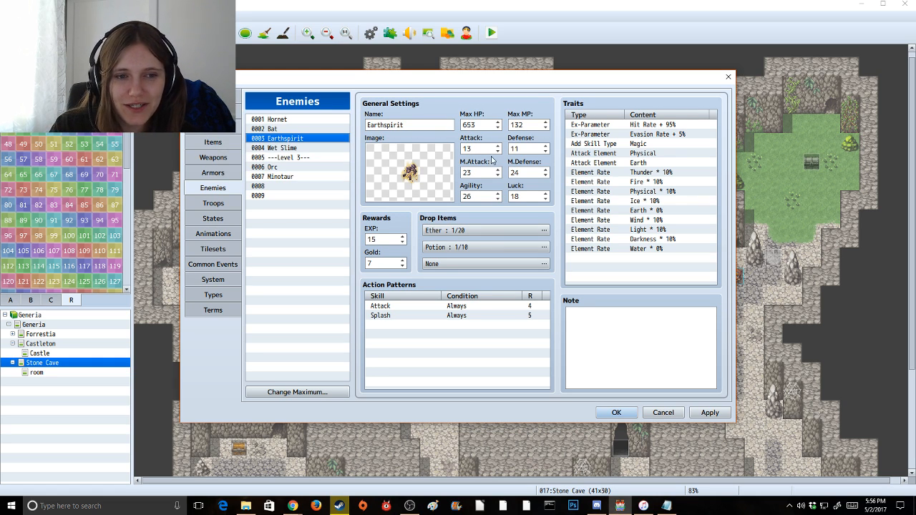
{"action": "double_click", "coordinate": [480, 124]}
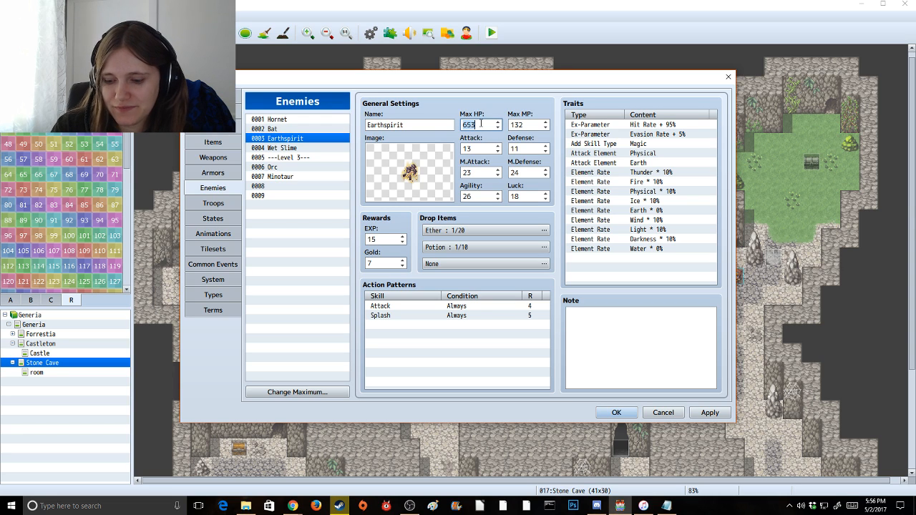
{"action": "type", "text": "775"}
{"action": "key", "text": "Tab"}
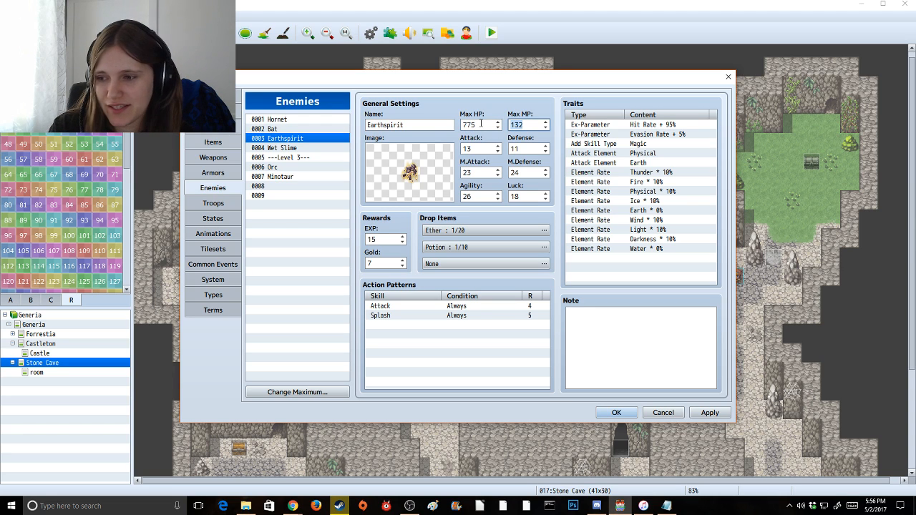
{"action": "type", "text": "1752"}
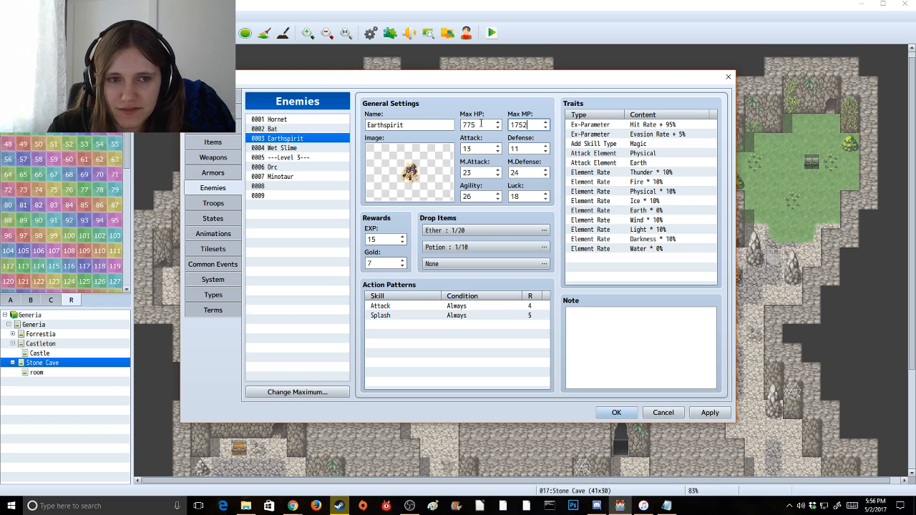
{"action": "key", "text": "Tab"}
{"action": "double_click", "coordinate": [536, 129]}
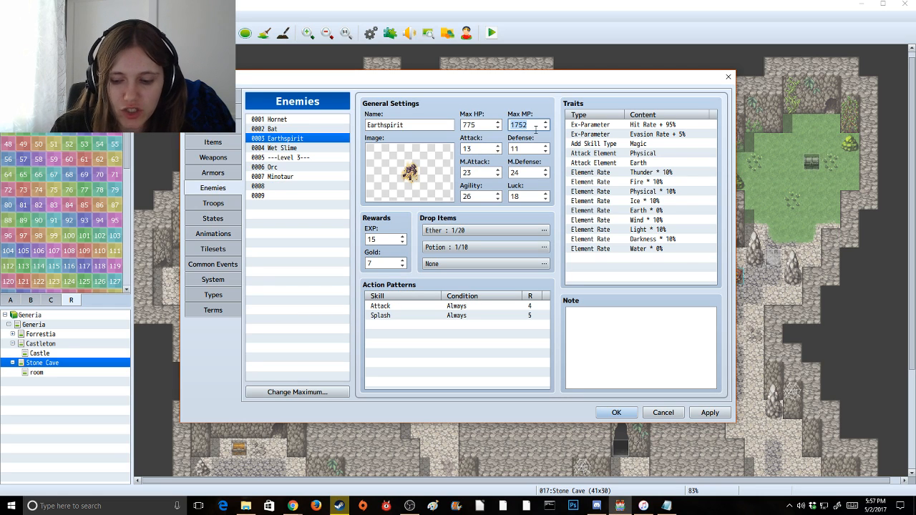
{"action": "type", "text": "172"}
{"action": "key", "text": "Tab"}
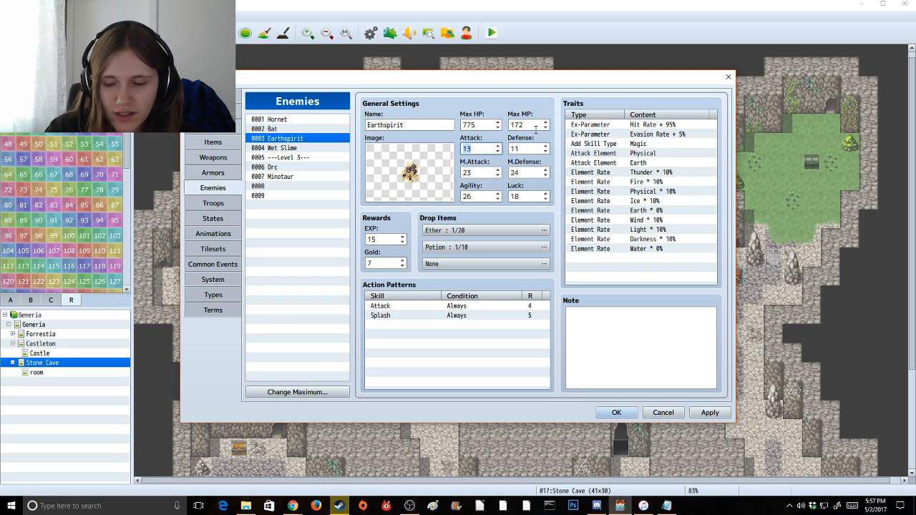
Set the Earthspirit's Attack to 17 and its Defense to 16
{"action": "type", "text": "1"}
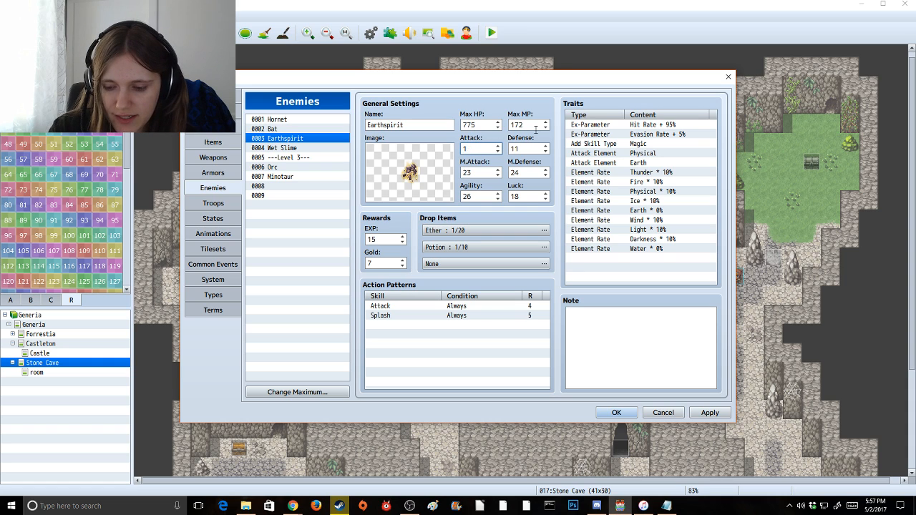
{"action": "key", "text": "Tab"}
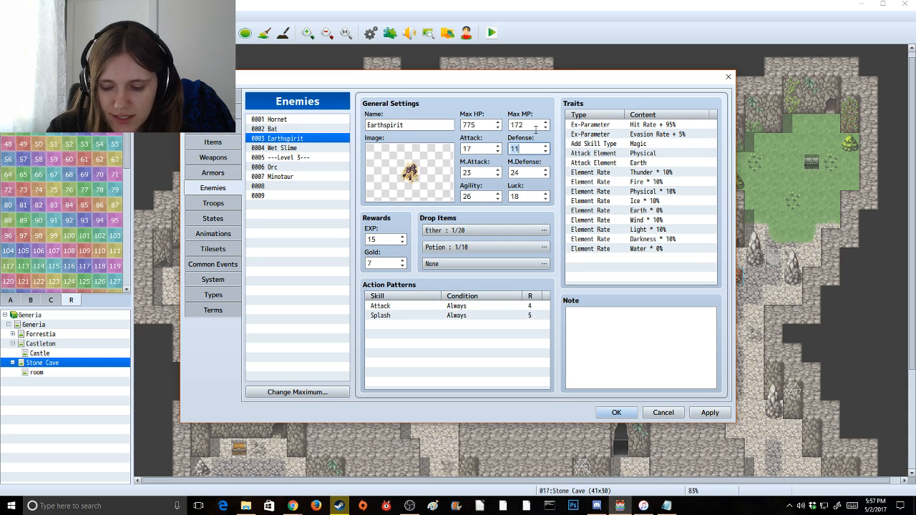
{"action": "type", "text": "16"}
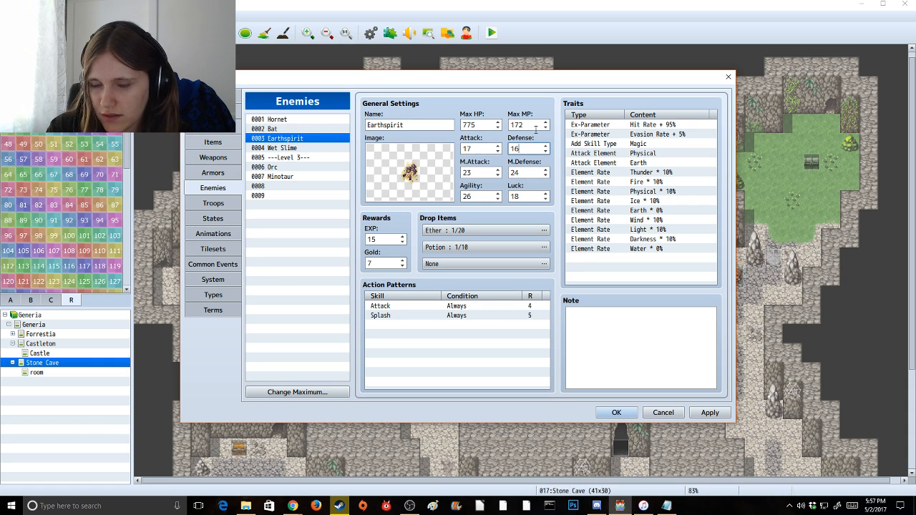
{"action": "key", "text": "Tab"}
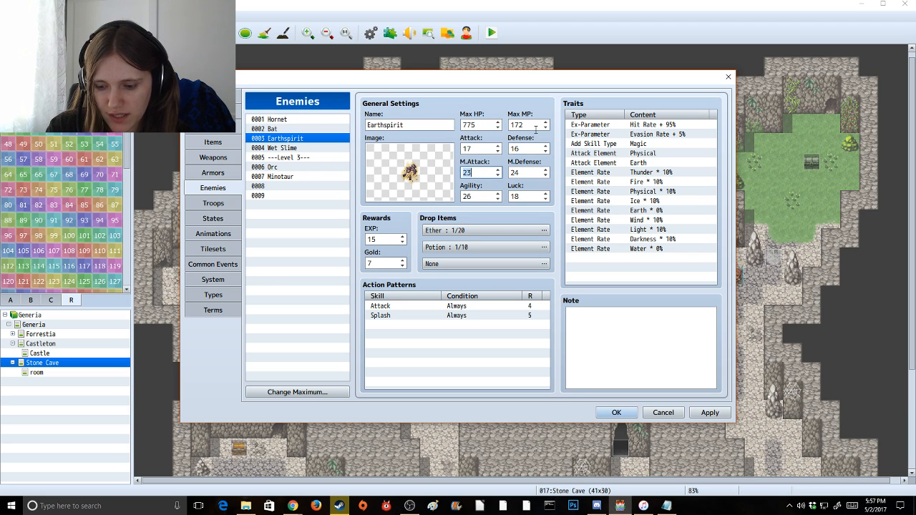
Set the Earthspirit's M.Attack to 24, M.Defense to 27, Agility to 31 and Luck to 23
{"action": "type", "text": "24"}
{"action": "key", "text": "Tab"}
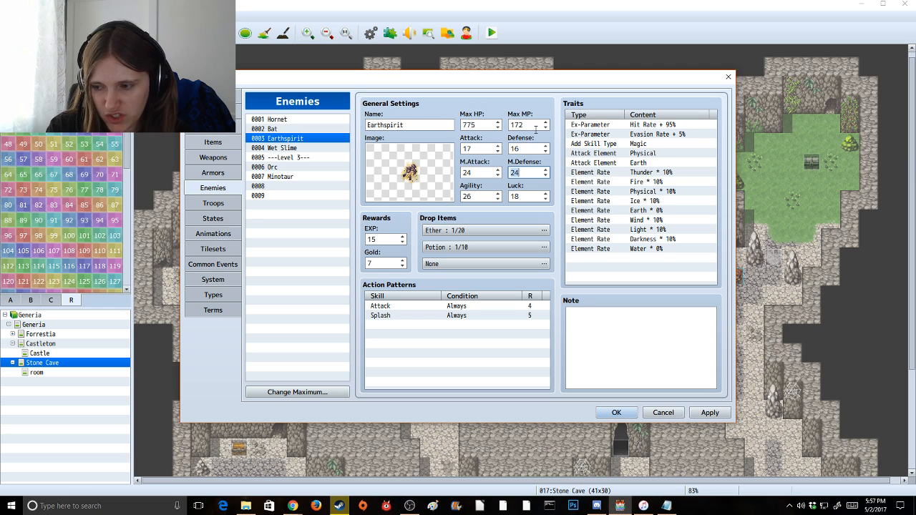
{"action": "type", "text": "27"}
{"action": "key", "text": "Tab"}
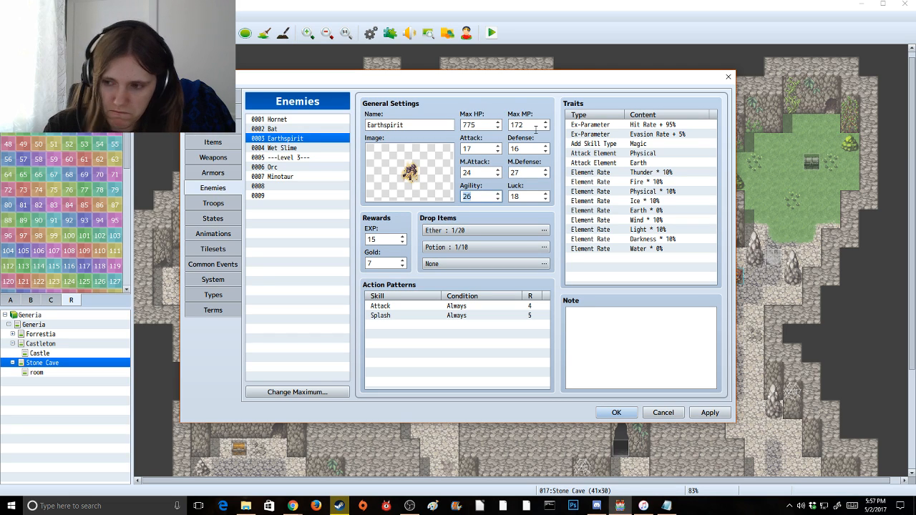
{"action": "type", "text": "31"}
{"action": "key", "text": "Tab"}
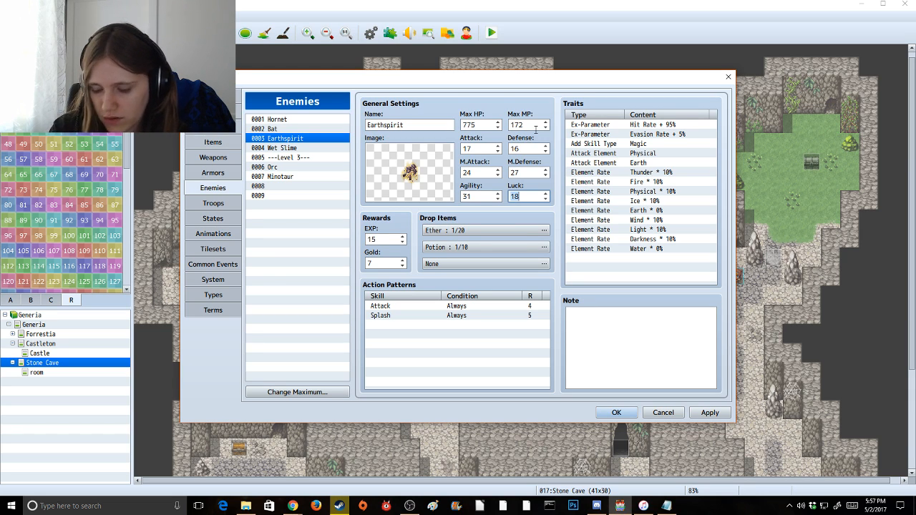
{"action": "type", "text": "23"}
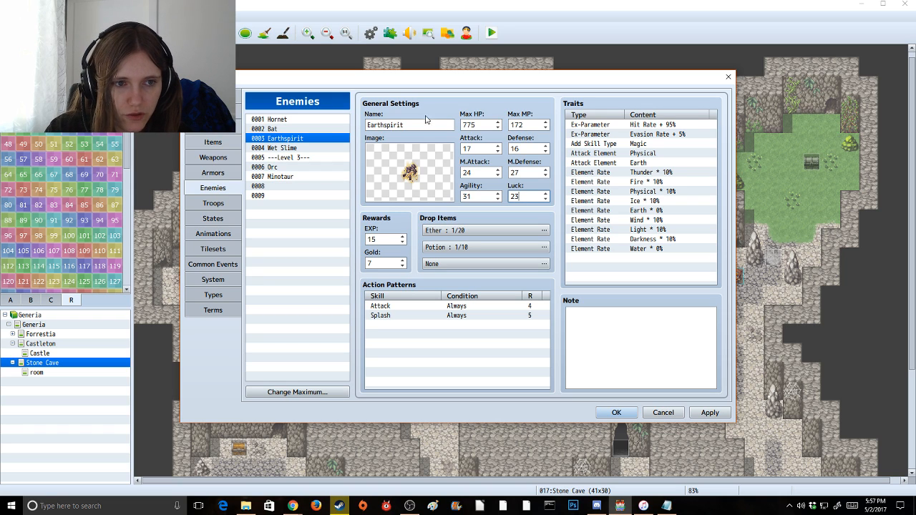
Rename the Earthspirit enemy as "Earthspirit-4"
{"action": "double_click", "coordinate": [430, 125]}
{"action": "left_click", "coordinate": [430, 126]}
{"action": "type", "text": "-"}
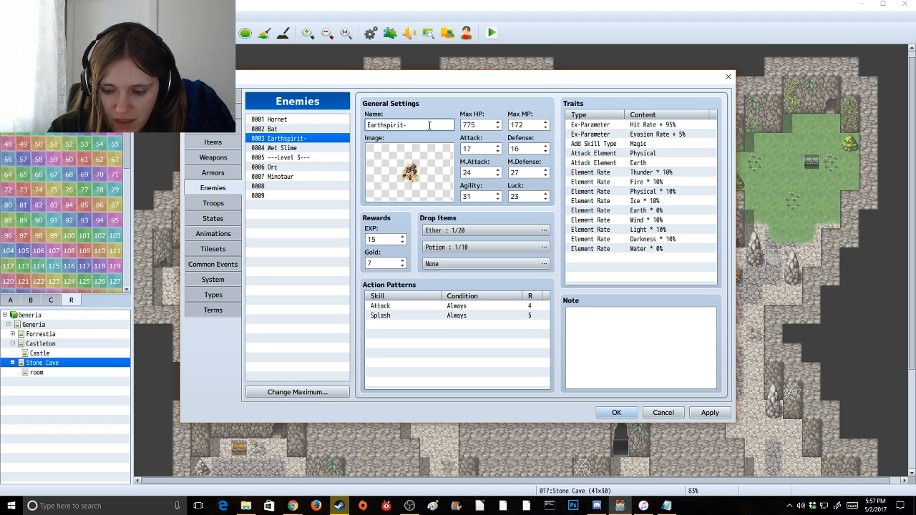
{"action": "type", "text": "24"}
{"action": "key", "text": "BackSpace"}
{"action": "type", "text": "4"}
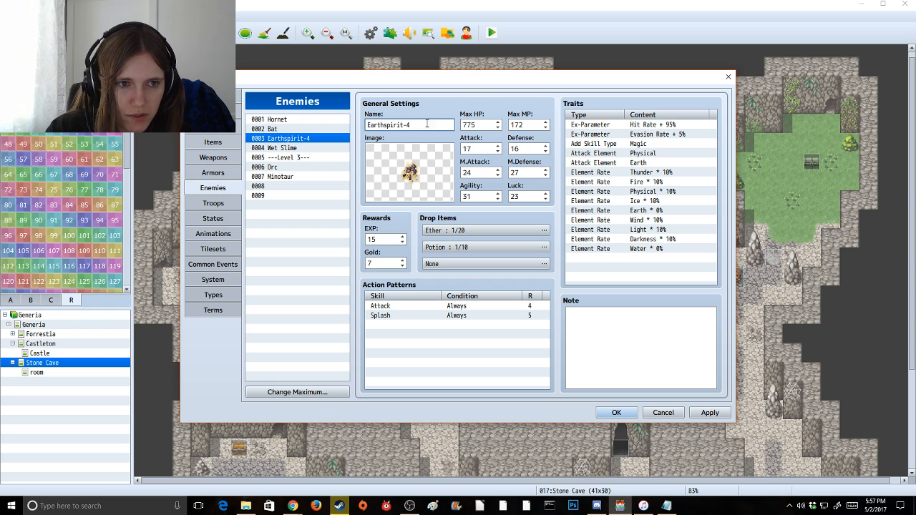
Rename the Wet Slime enemy as "Wet Slime-2"
{"action": "left_click", "coordinate": [312, 149]}
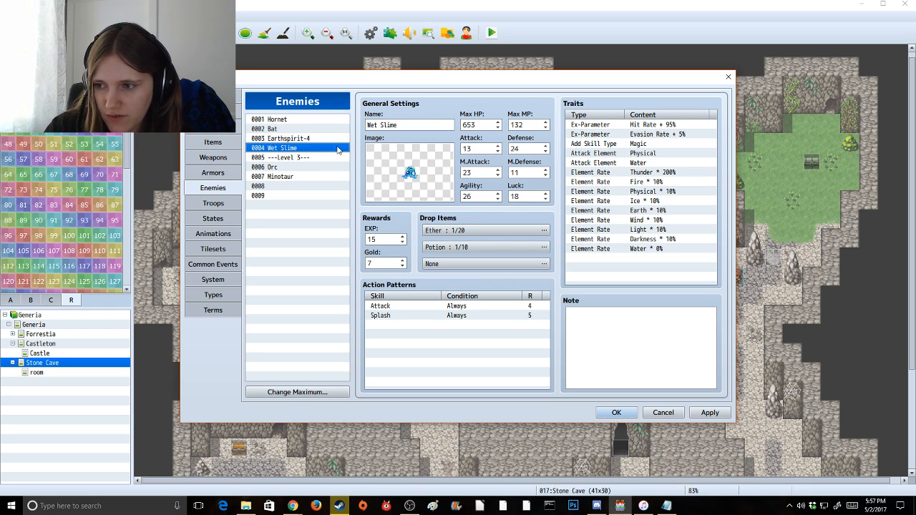
{"action": "left_click", "coordinate": [450, 123]}
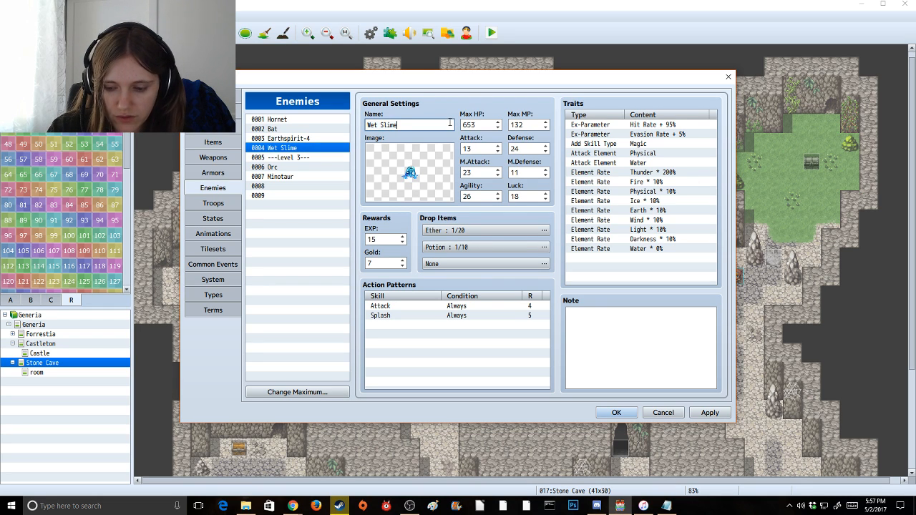
{"action": "type", "text": "-2"}
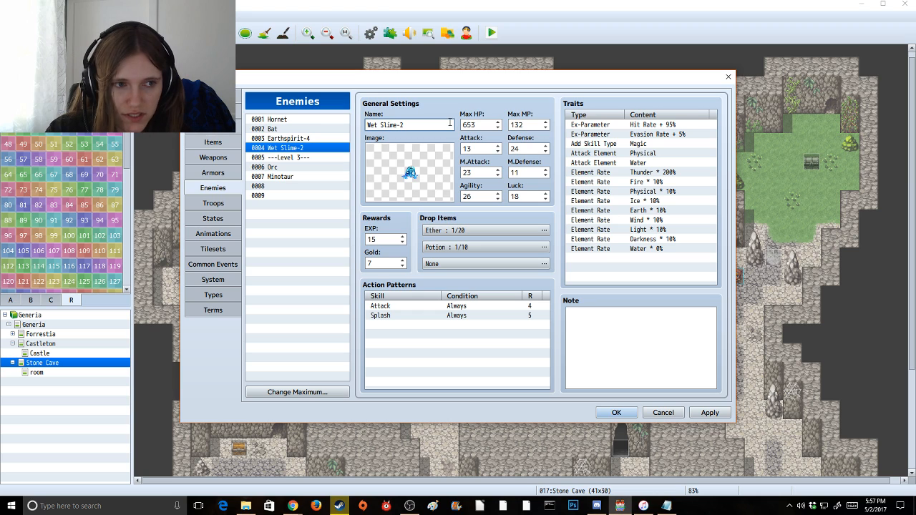
Rename the Bat enemy as "Bat-1"
{"action": "left_click", "coordinate": [299, 131]}
{"action": "left_click", "coordinate": [391, 125]}
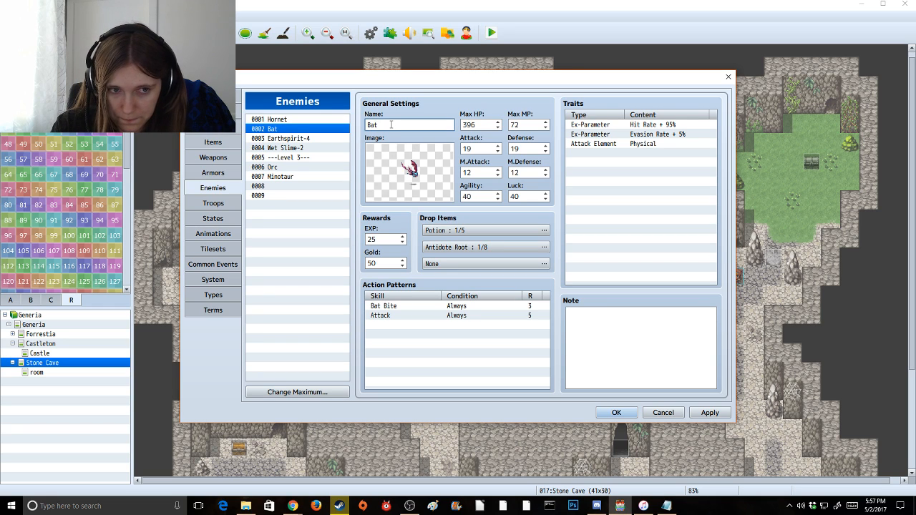
{"action": "type", "text": "-1"}
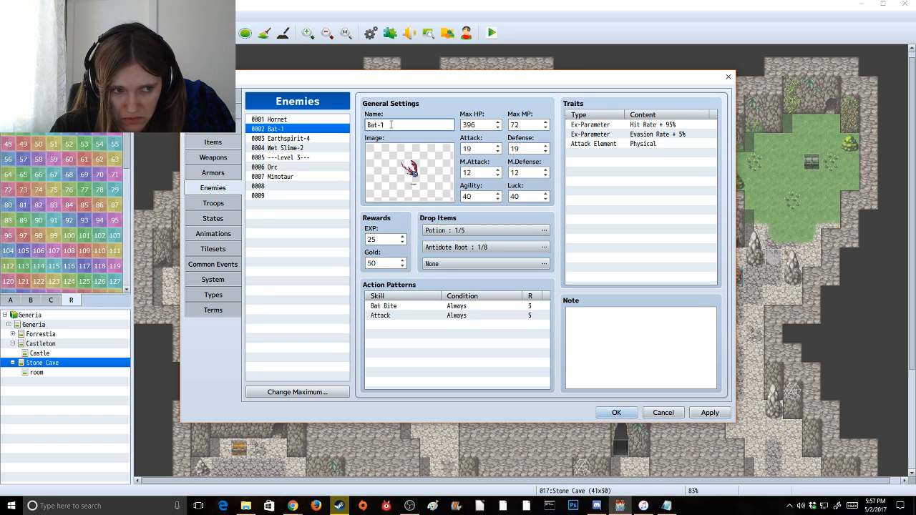
Check the Bat class's level 1 Max HP on its parameter curve
{"action": "left_click", "coordinate": [213, 111]}
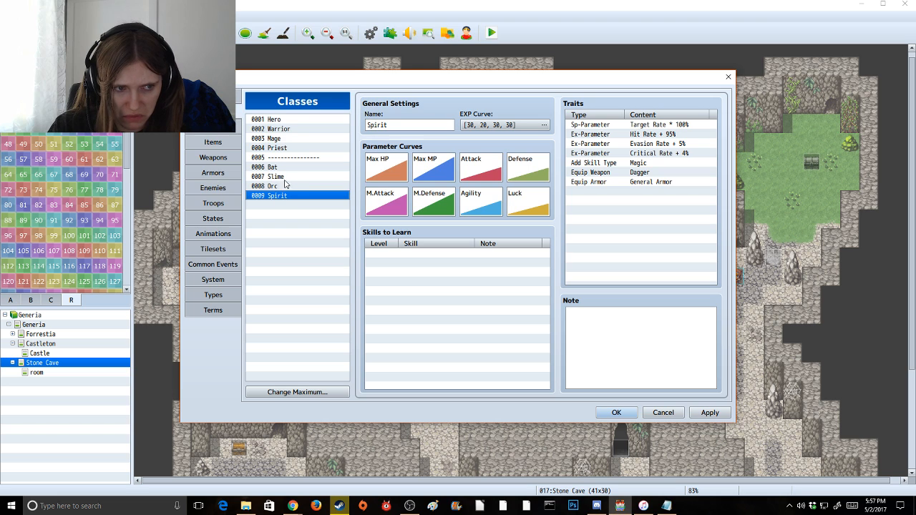
{"action": "left_click", "coordinate": [281, 170]}
{"action": "double_click", "coordinate": [368, 177]}
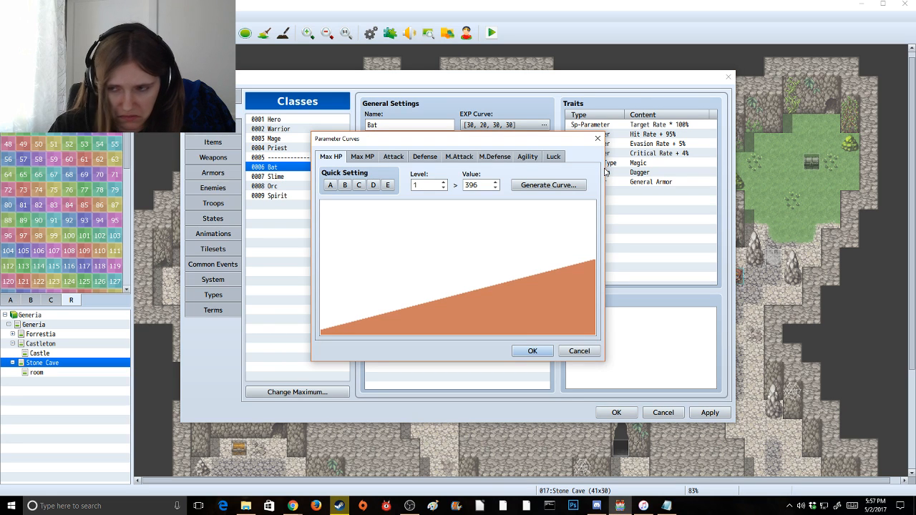
{"action": "left_click", "coordinate": [598, 138]}
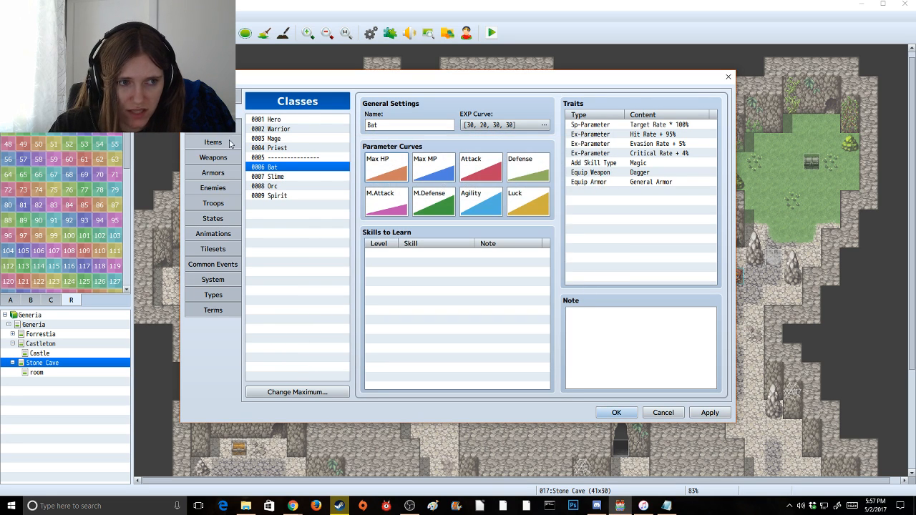
Rename the Hornet enemy as "Hornet-1" and apply the database changes
{"action": "left_click", "coordinate": [222, 187]}
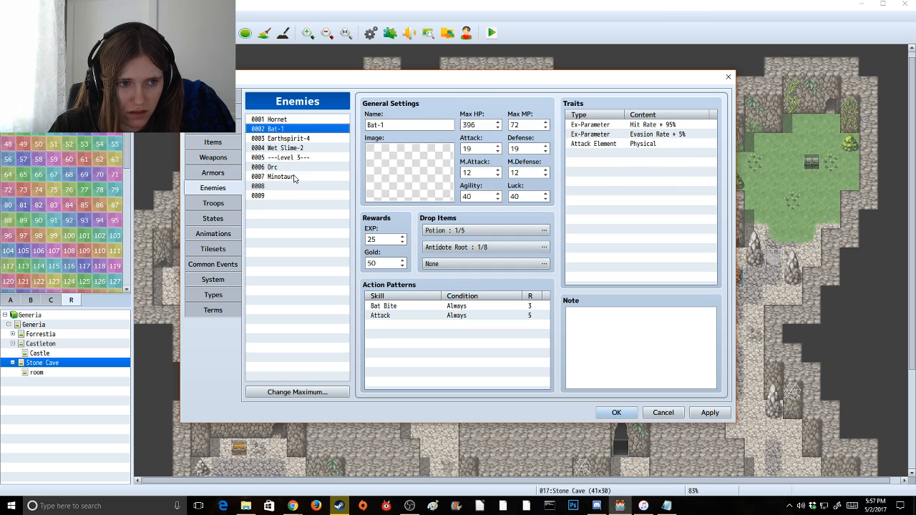
{"action": "left_click", "coordinate": [306, 121]}
{"action": "double_click", "coordinate": [406, 126]}
{"action": "left_click", "coordinate": [406, 126]}
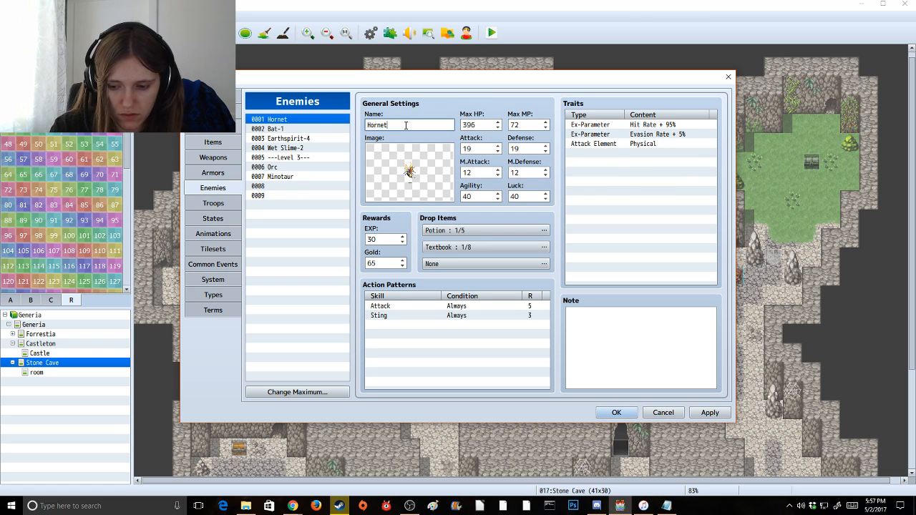
{"action": "type", "text": "-1"}
{"action": "left_click", "coordinate": [710, 413]}
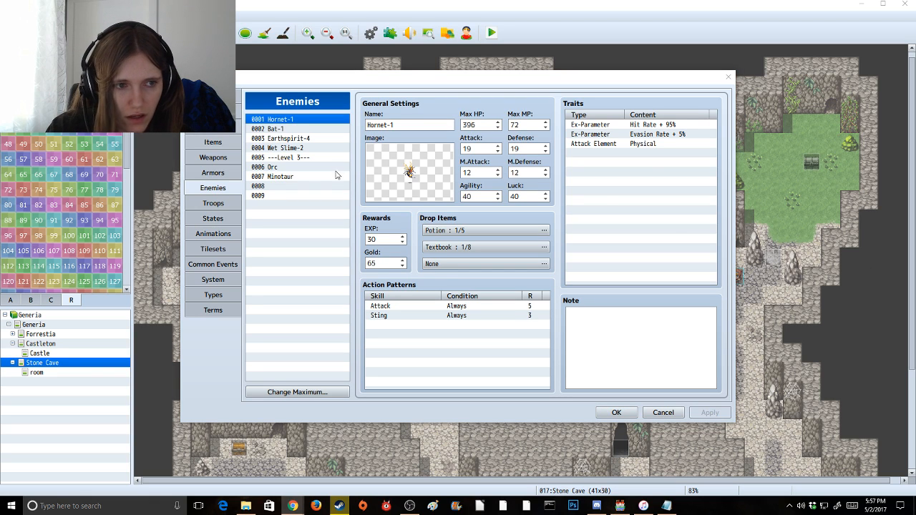
Compare the Bat and Hornet entries, and examine the Hero class's EXP needed per level
{"action": "left_click", "coordinate": [305, 138]}
{"action": "left_click", "coordinate": [296, 129]}
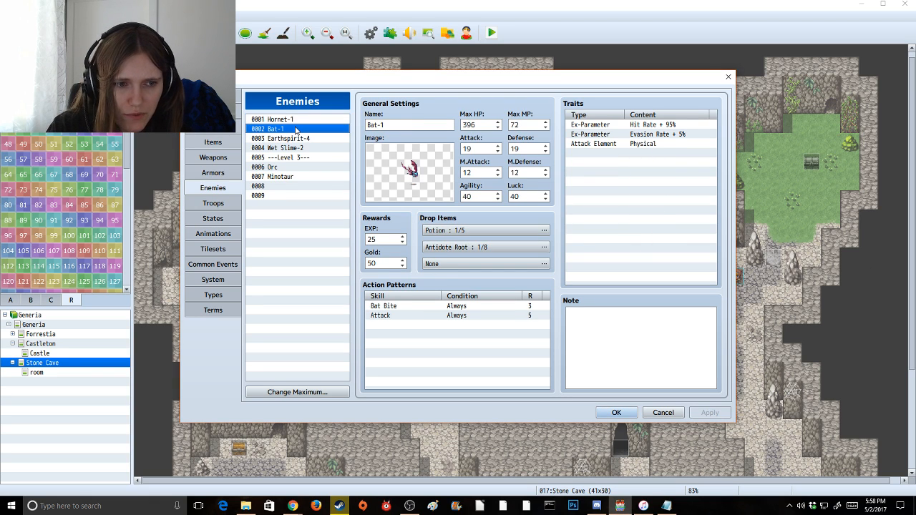
{"action": "left_click", "coordinate": [298, 120]}
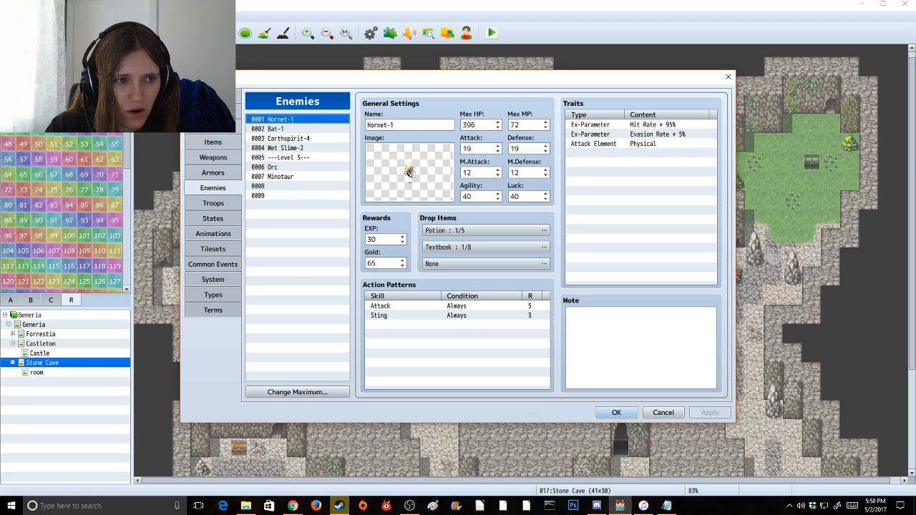
{"action": "left_click", "coordinate": [213, 111]}
{"action": "left_click", "coordinate": [293, 121]}
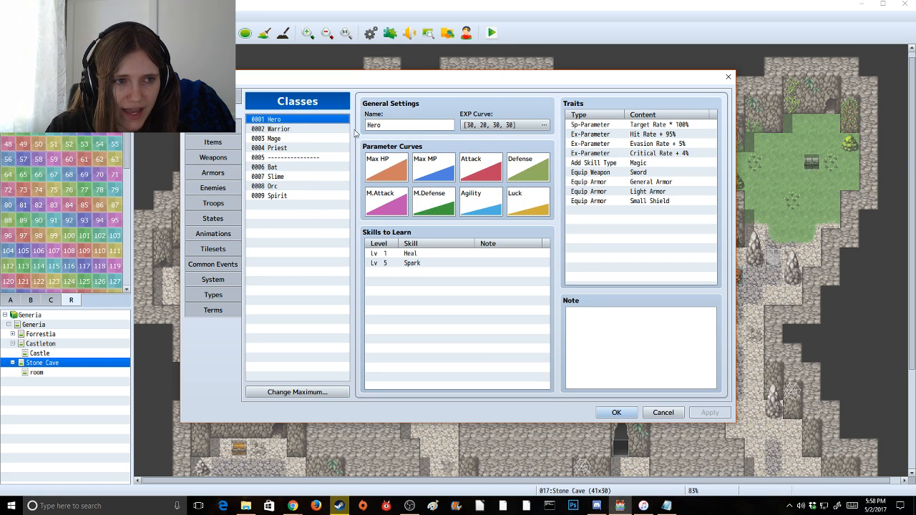
{"action": "left_click", "coordinate": [491, 127]}
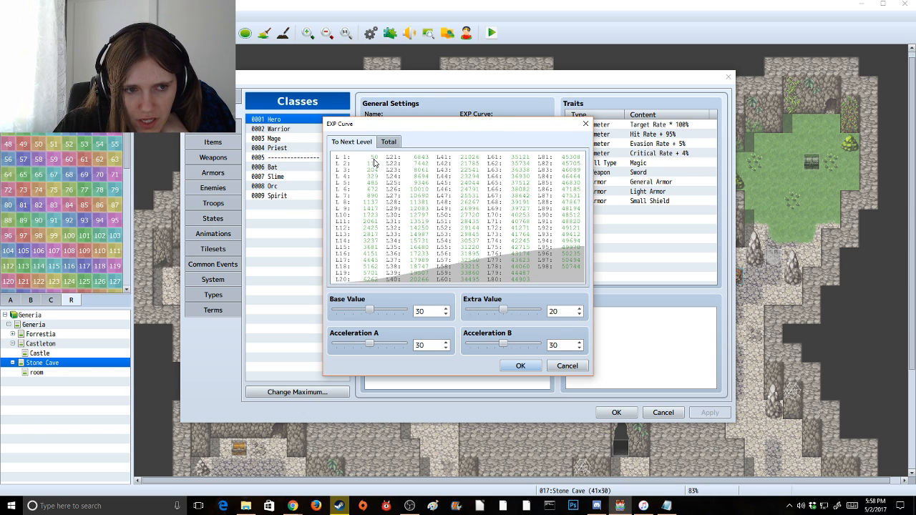
{"action": "mouse_move", "coordinate": [377, 163]}
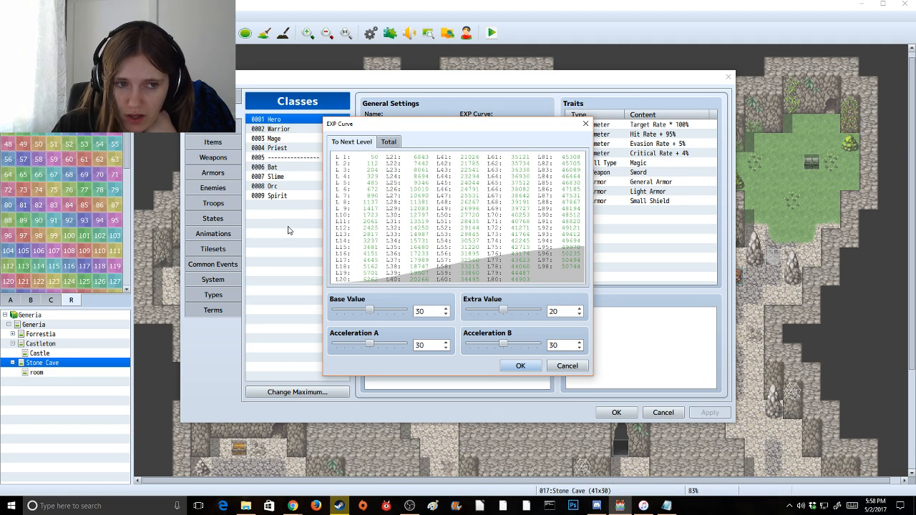
{"action": "left_click", "coordinate": [585, 124]}
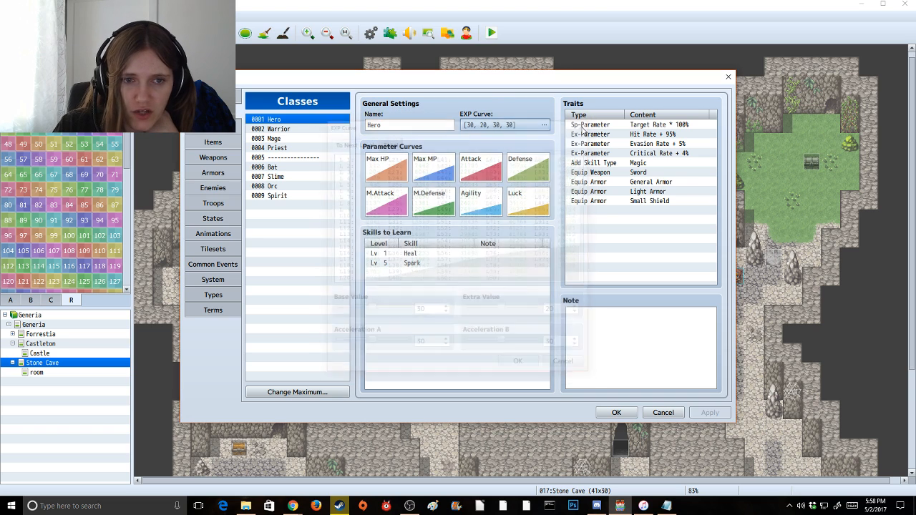
{"action": "left_click", "coordinate": [227, 189]}
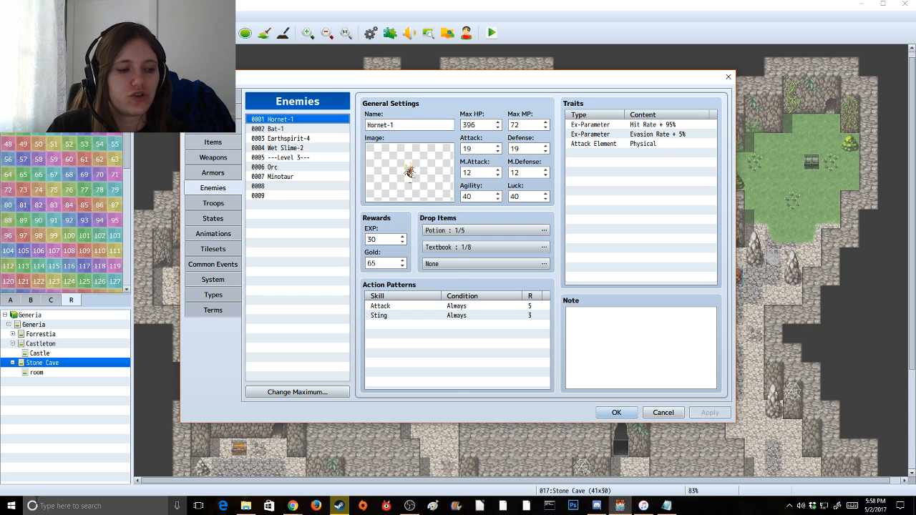
Open the Windows Calculator and divide 329 by 5 to work out an EXP reward
{"action": "left_click", "coordinate": [7, 506]}
{"action": "type", "text": "calculator"}
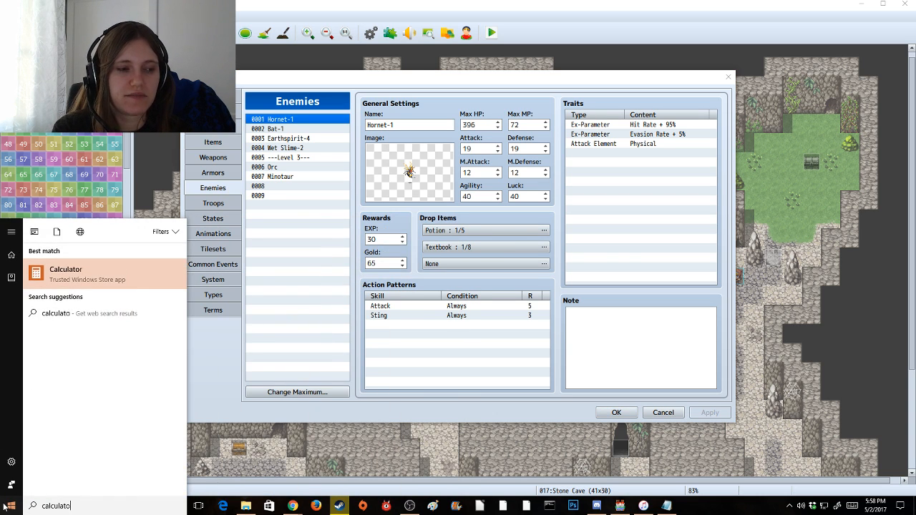
{"action": "key", "text": "Return"}
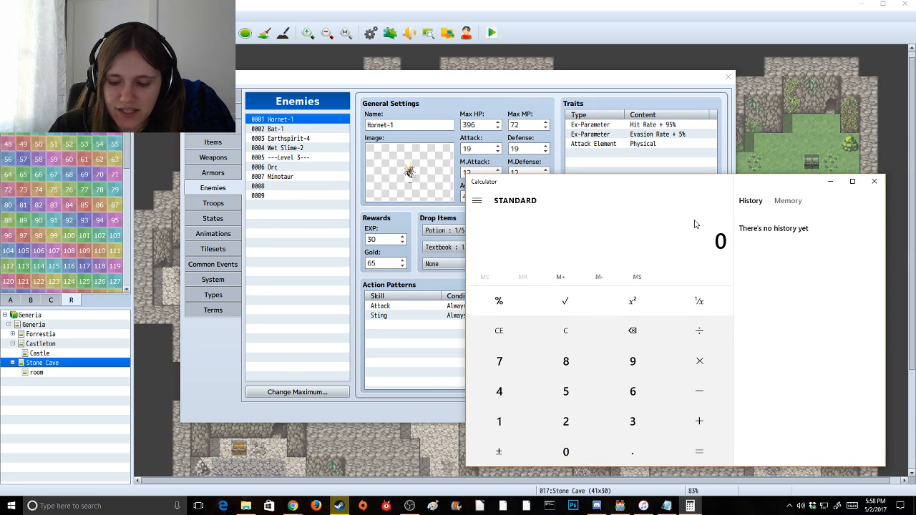
{"action": "type", "text": "329"}
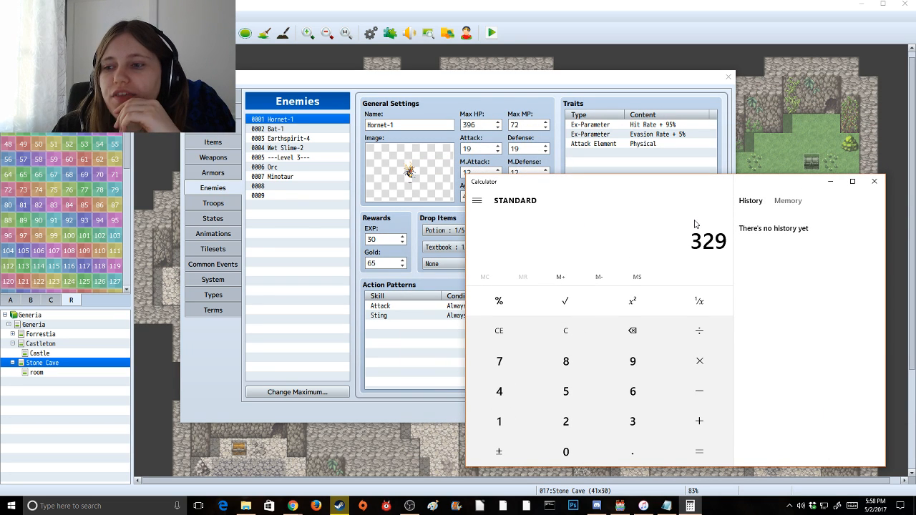
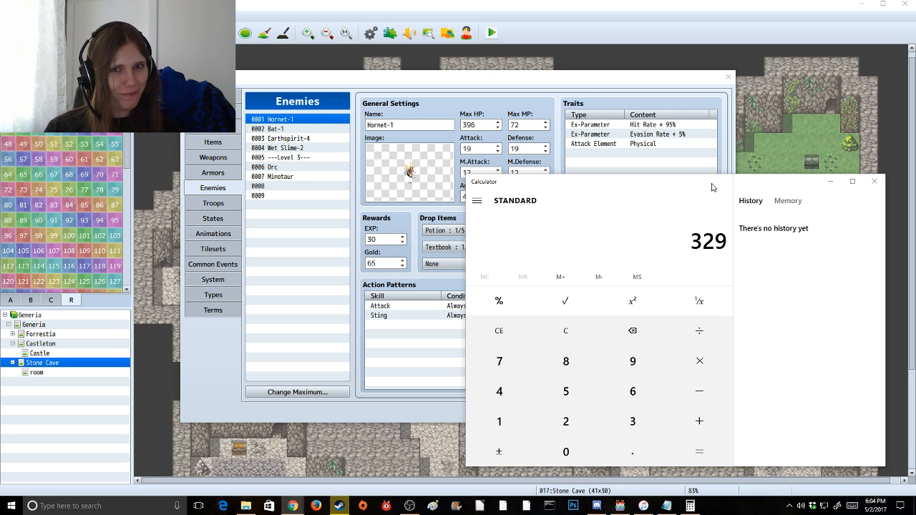
{"action": "key", "text": "slash"}
{"action": "key", "text": "5"}
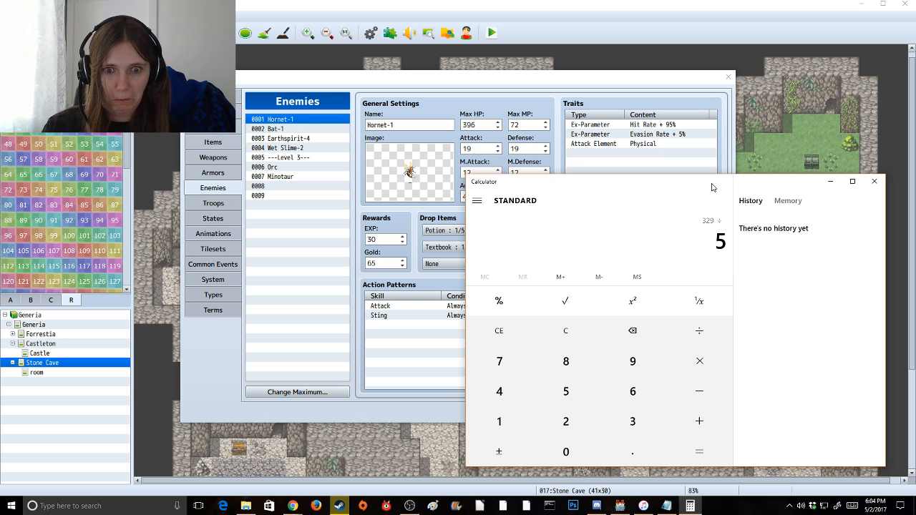
{"action": "key", "text": "Return"}
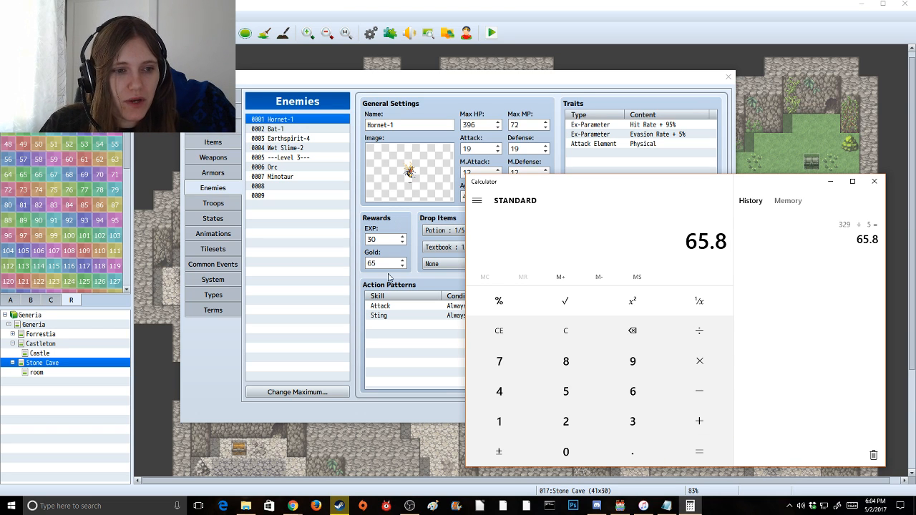
Try an EXP reward of 65 for the Hornet-1 enemy
{"action": "left_click", "coordinate": [382, 242]}
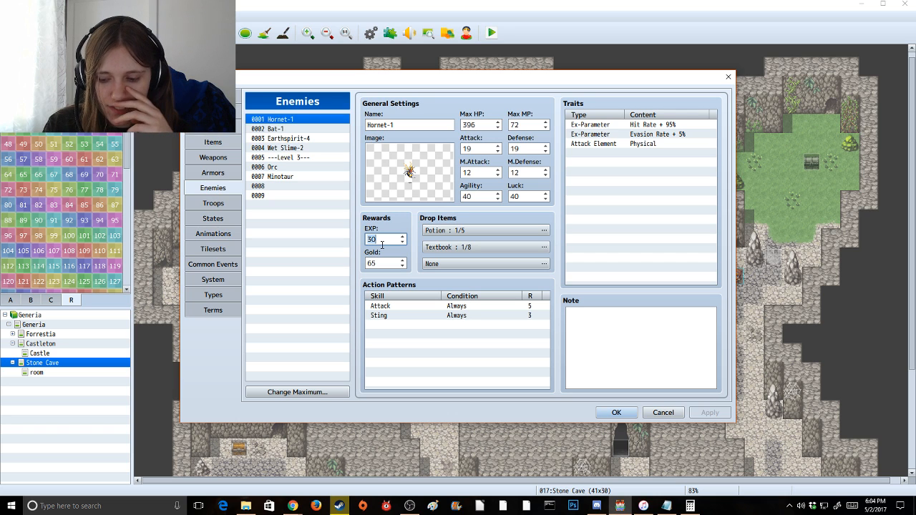
{"action": "type", "text": "65"}
{"action": "left_click", "coordinate": [378, 263]}
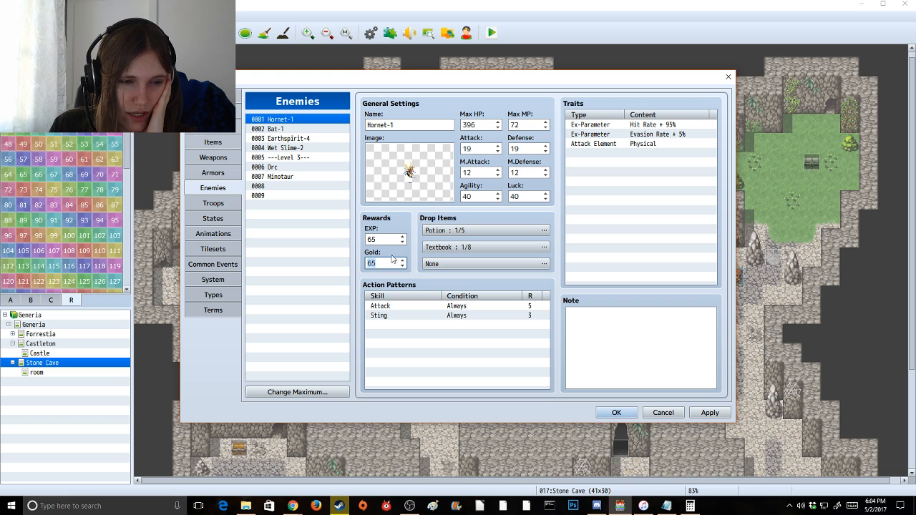
Compare with the Bat-1 rewards and restore Hornet-1's EXP reward to 30
{"action": "left_click", "coordinate": [287, 128]}
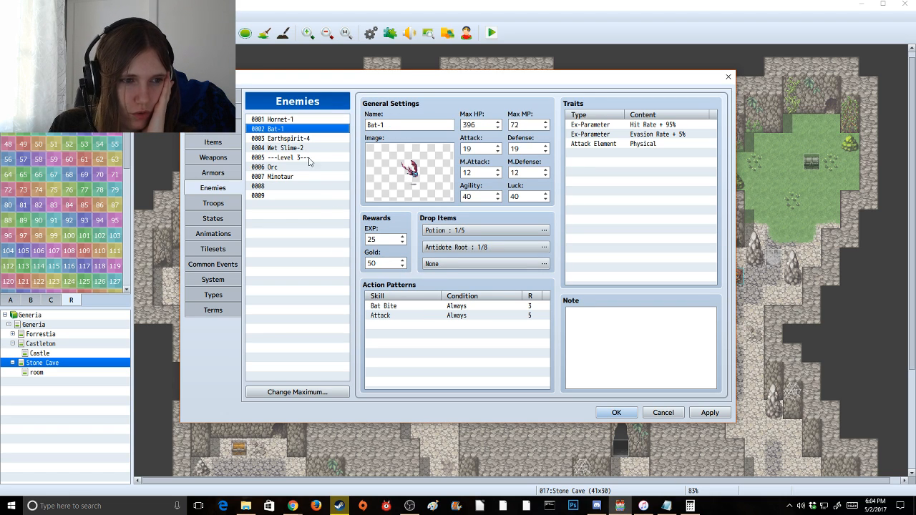
{"action": "left_click", "coordinate": [304, 119]}
{"action": "double_click", "coordinate": [383, 240]}
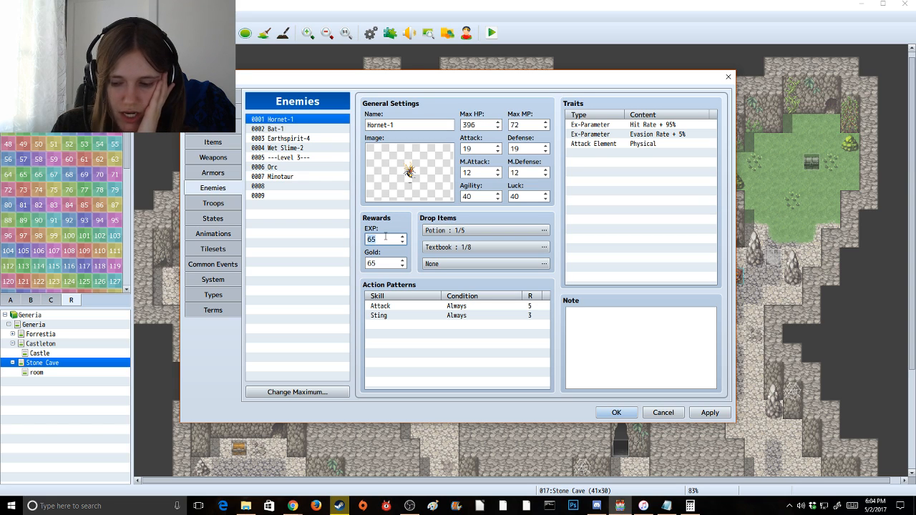
{"action": "left_click", "coordinate": [279, 129]}
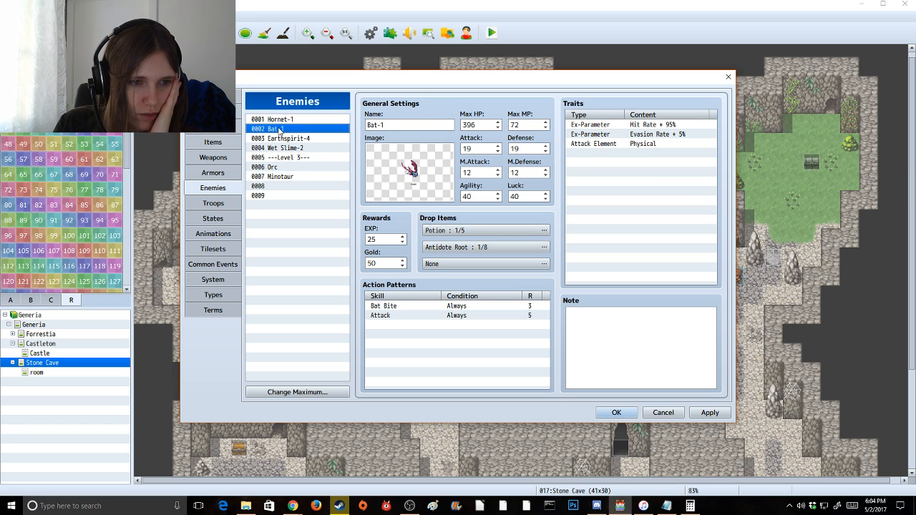
{"action": "left_click", "coordinate": [279, 120]}
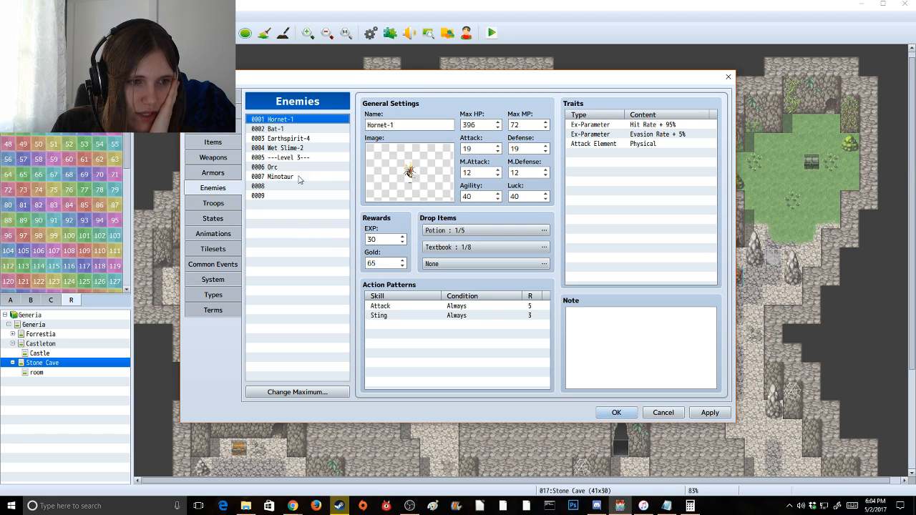
Set the Earthspirit-4 enemy's EXP reward to 65
{"action": "left_click", "coordinate": [294, 139]}
{"action": "double_click", "coordinate": [391, 240]}
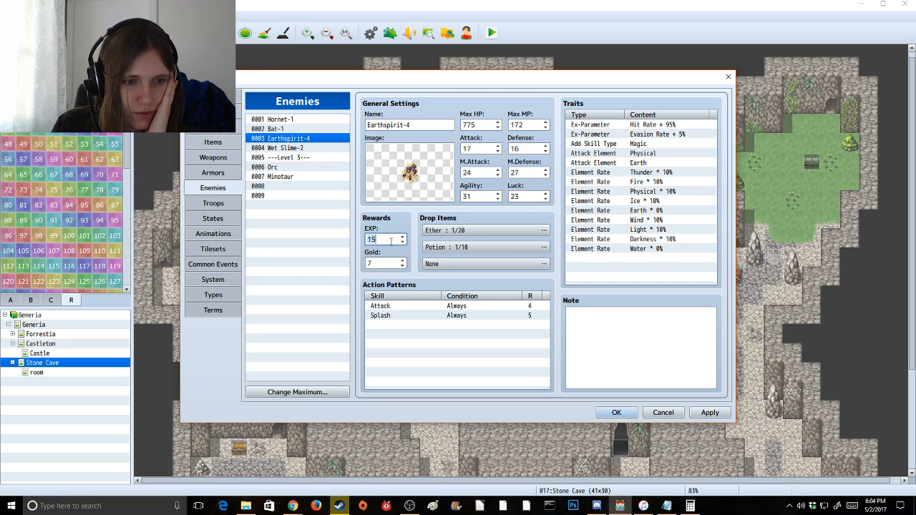
{"action": "type", "text": "65"}
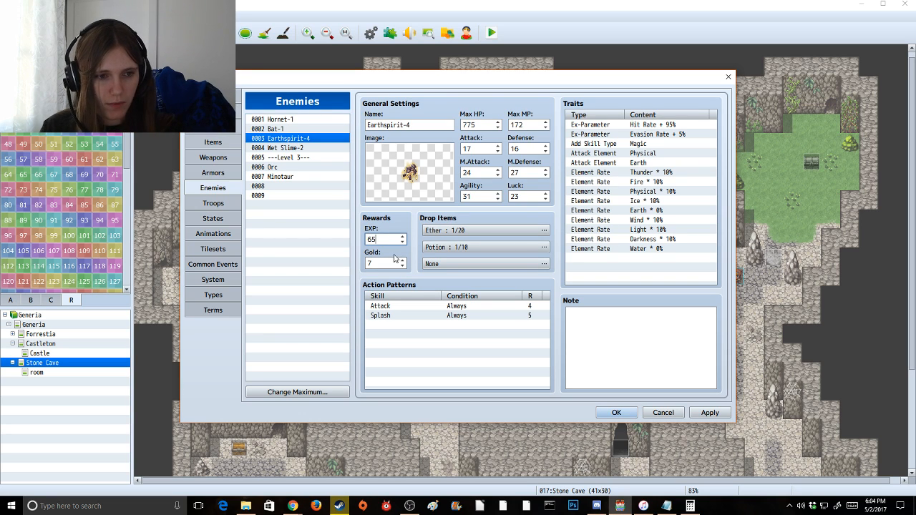
{"action": "double_click", "coordinate": [388, 263]}
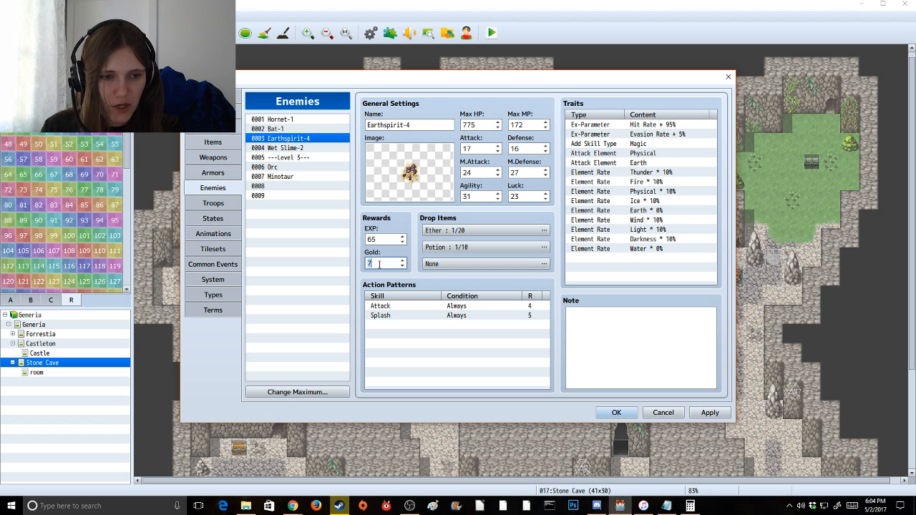
Review Hornet-1's rewards and the Hero class's EXP curve to next level
{"action": "left_click", "coordinate": [284, 120]}
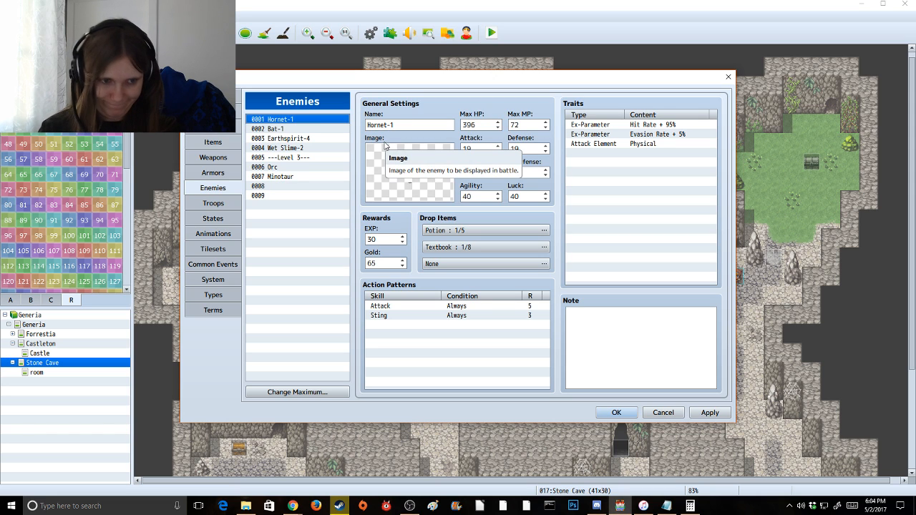
{"action": "left_click", "coordinate": [228, 96]}
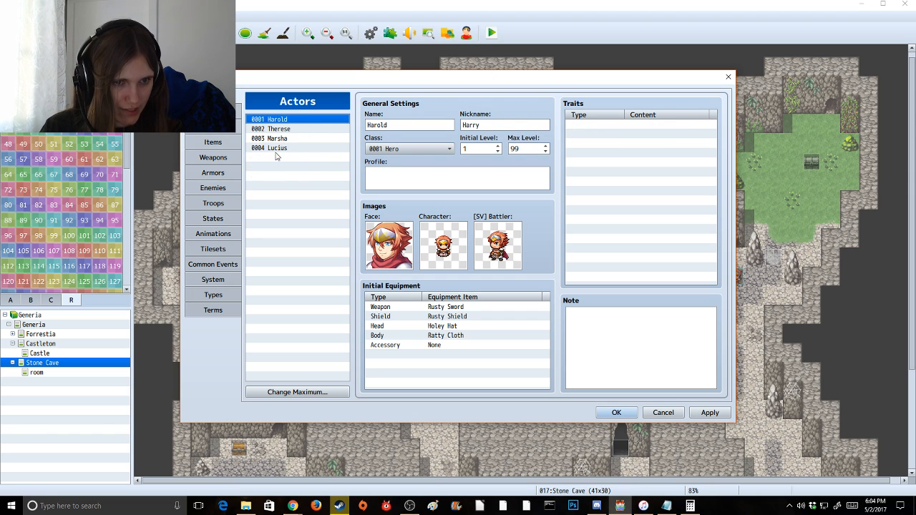
{"action": "left_click", "coordinate": [227, 111]}
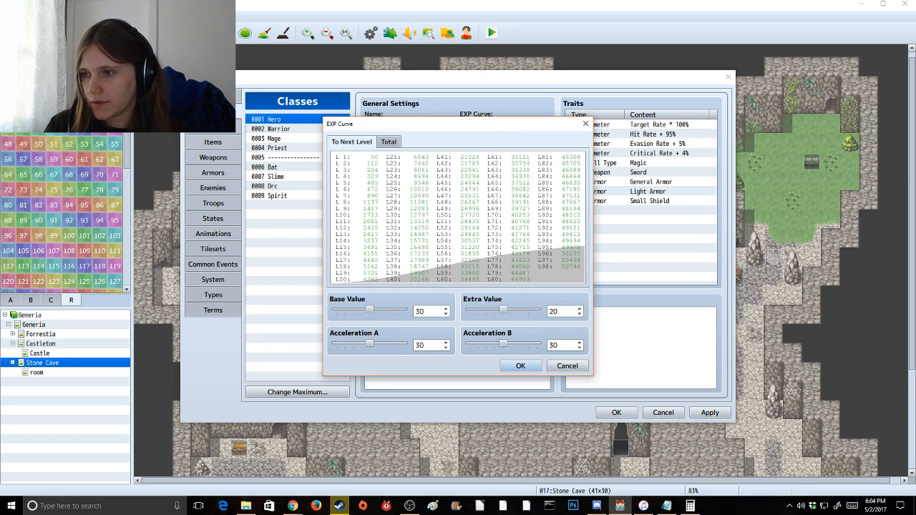
Switch to OneNote and paste the class stat notes into the Enemy Class Stats page of the Generia section
{"action": "key", "text": "alt+Tab"}
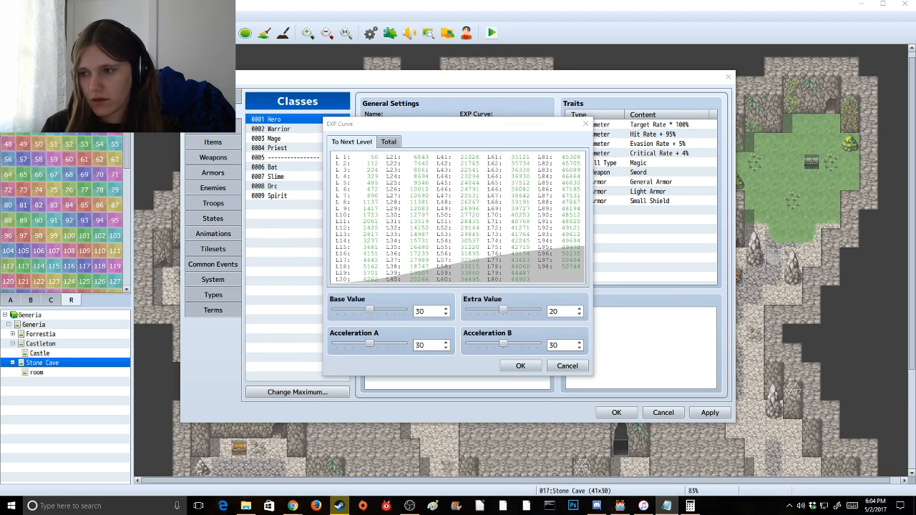
{"action": "left_click", "coordinate": [72, 506]}
{"action": "type", "text": "one"}
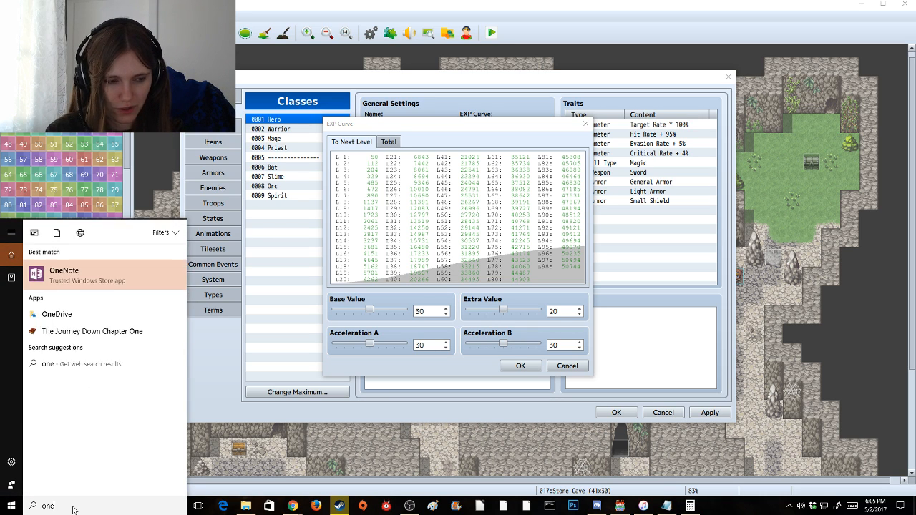
{"action": "key", "text": "Return"}
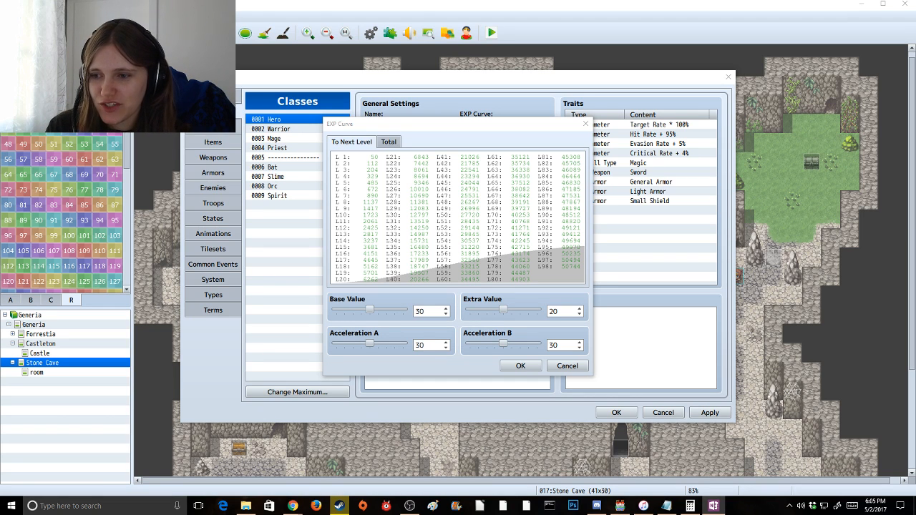
{"action": "left_click", "coordinate": [490, 123]}
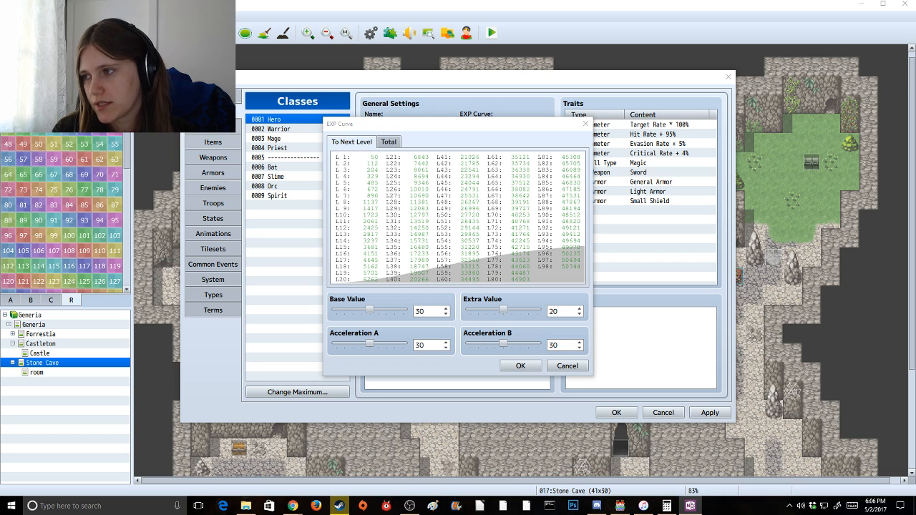
{"action": "left_click_drag", "start_coordinate": [915, 64], "coordinate": [605, 43]}
{"action": "key", "text": "ctrl+v"}
{"action": "scroll", "coordinate": [428, 252], "scroll_direction": "up", "scroll_amount": 9}
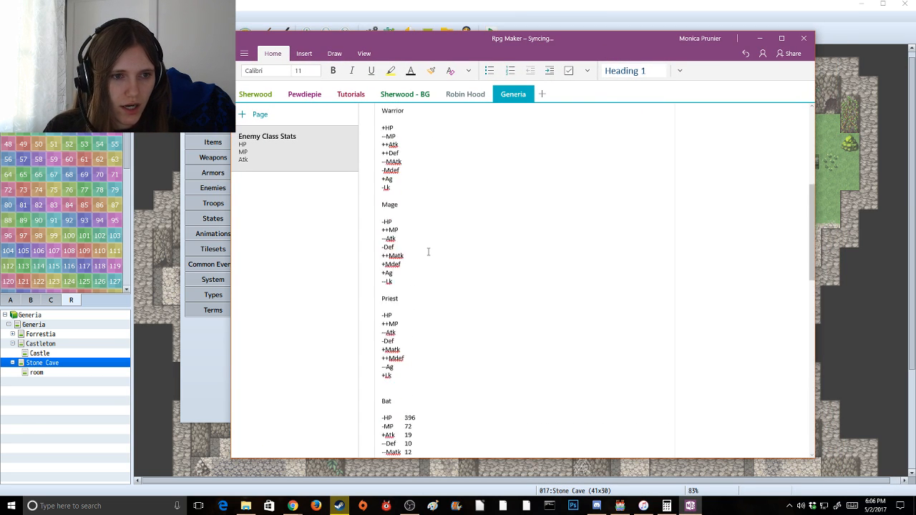
{"action": "scroll", "coordinate": [428, 251], "scroll_direction": "up", "scroll_amount": 4}
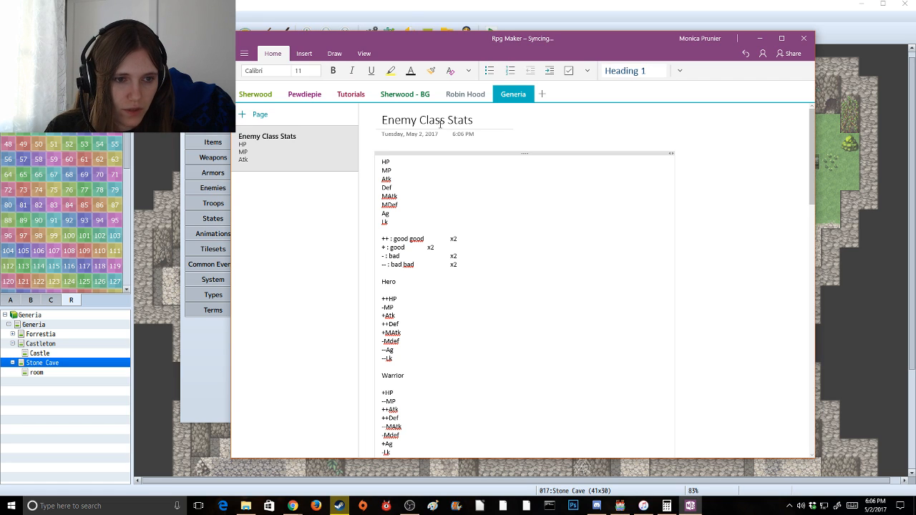
Remove the Hero, Warrior, Mage and Priest stat blocks from the Enemy Class Stats page
{"action": "scroll", "coordinate": [431, 279], "scroll_direction": "down", "scroll_amount": 1}
{"action": "scroll", "coordinate": [431, 279], "scroll_direction": "down", "scroll_amount": 1}
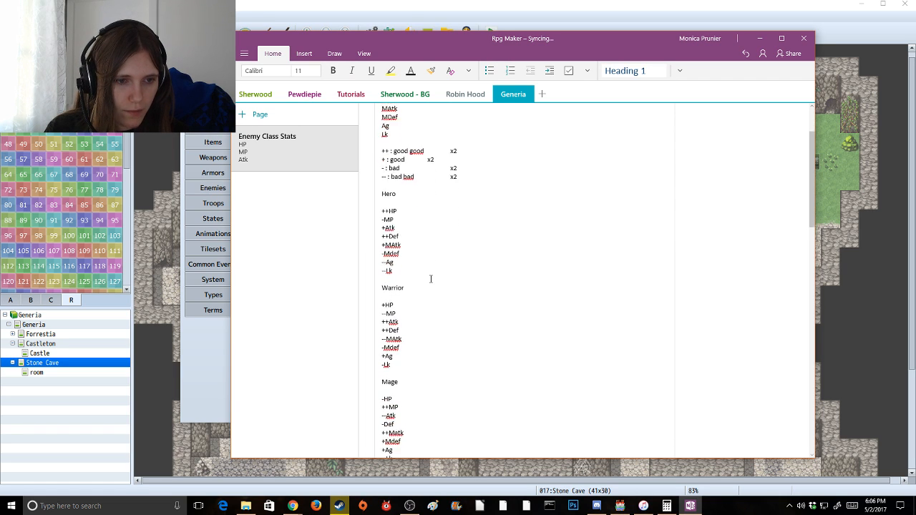
{"action": "left_click_drag", "start_coordinate": [380, 174], "coordinate": [430, 310]}
{"action": "key", "text": "Delete"}
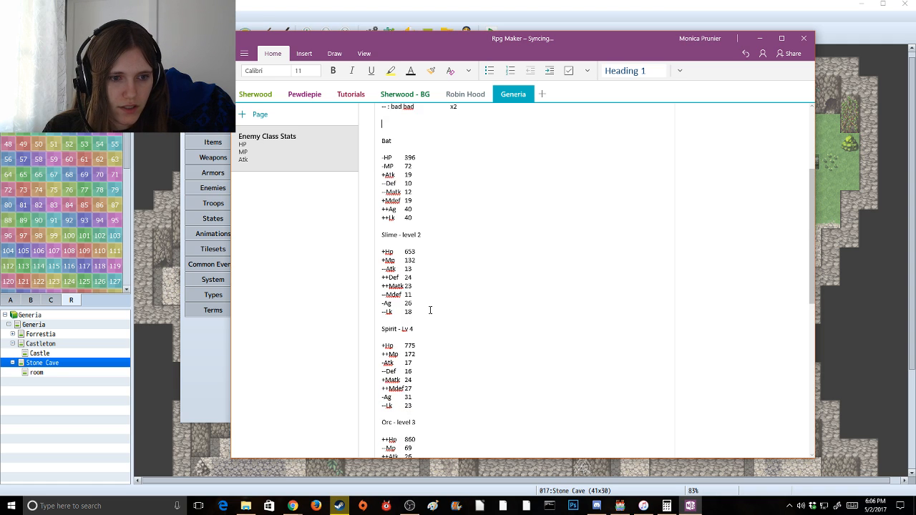
{"action": "scroll", "coordinate": [431, 310], "scroll_direction": "up", "scroll_amount": 4}
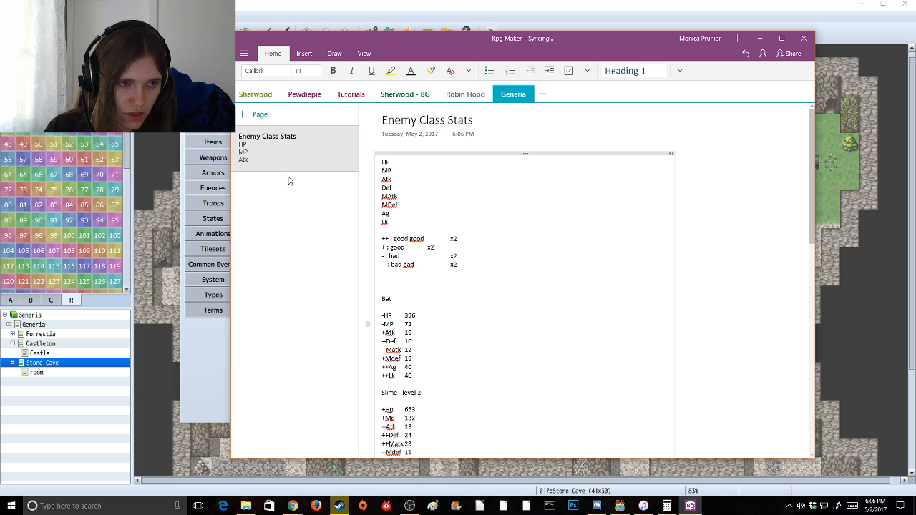
Create a new page titled "Class Stats" and paste the Hero, Warrior, Mage and Priest stat blocks into it
{"action": "left_click", "coordinate": [254, 114]}
{"action": "type", "text": "Class Stats"}
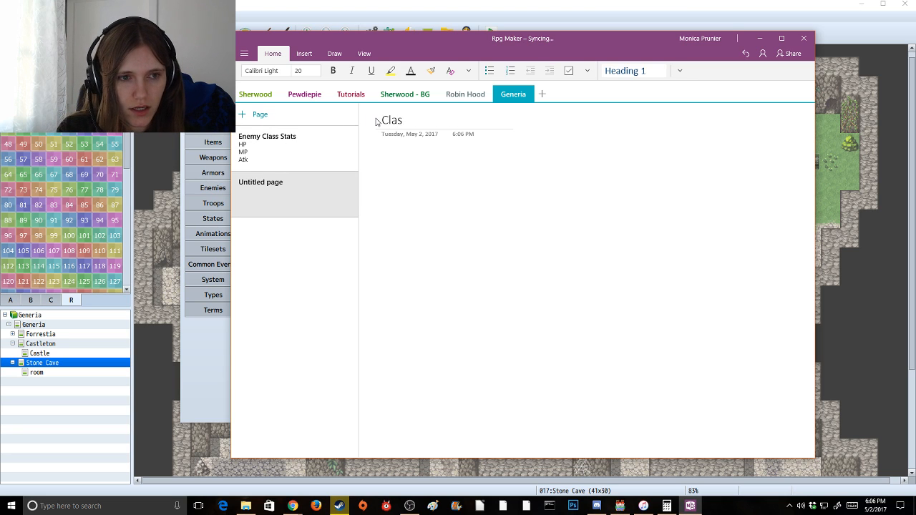
{"action": "key", "text": "Return"}
{"action": "key", "text": "ctrl+v"}
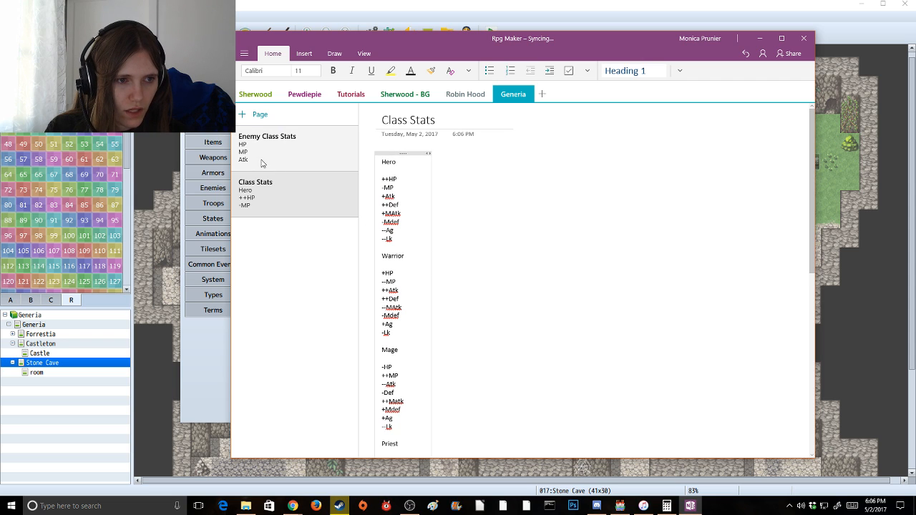
Add another blank page after Class Stats and move the OneNote window off the main screen
{"action": "left_click", "coordinate": [252, 114]}
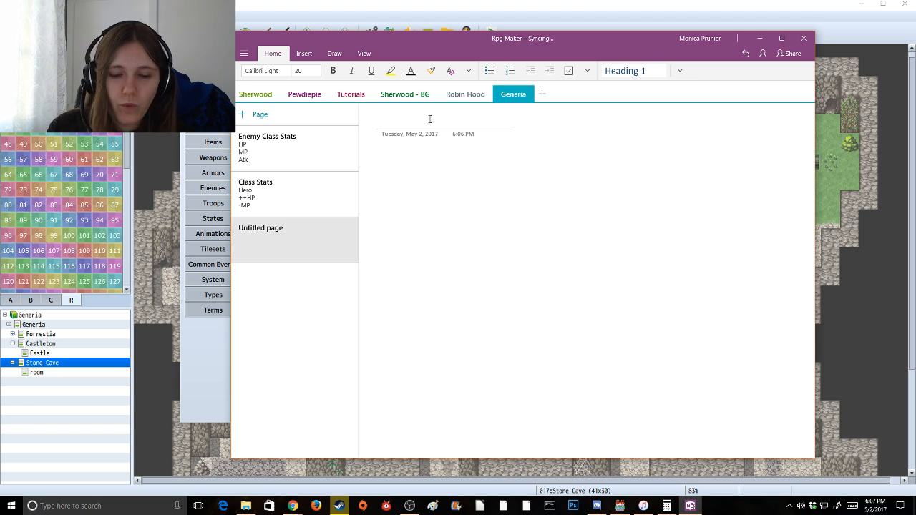
{"action": "left_click_drag", "start_coordinate": [440, 41], "coordinate": [915, 77]}
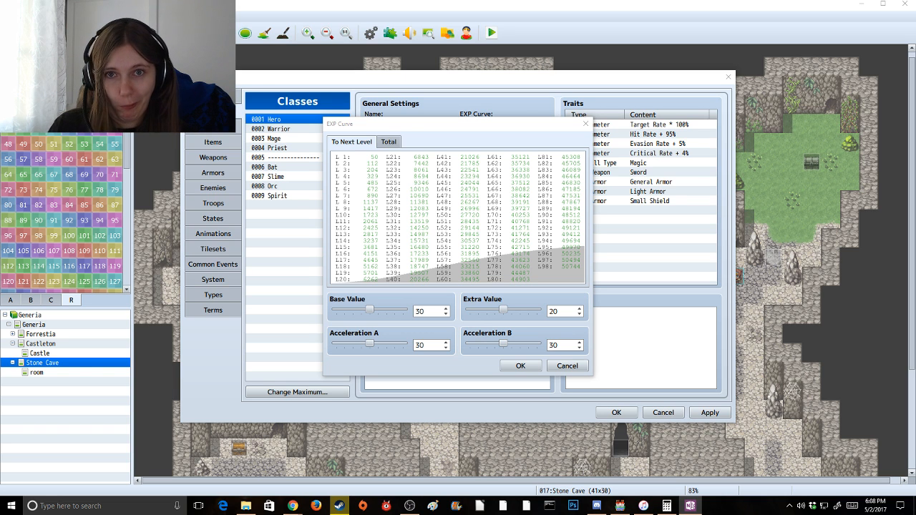
{"action": "left_click", "coordinate": [690, 506]}
{"action": "left_click_drag", "start_coordinate": [538, 22], "coordinate": [915, 31]}
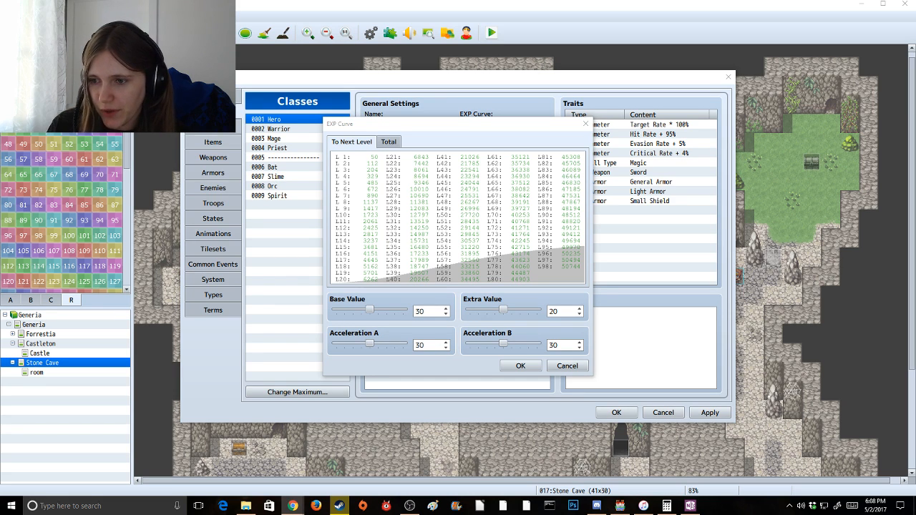
Return to RPG Maker, close the Hero's EXP curve and review the stats and rewards of Bat-1, Earthspirit-4 and Wet Slime-2
{"action": "left_click", "coordinate": [432, 125]}
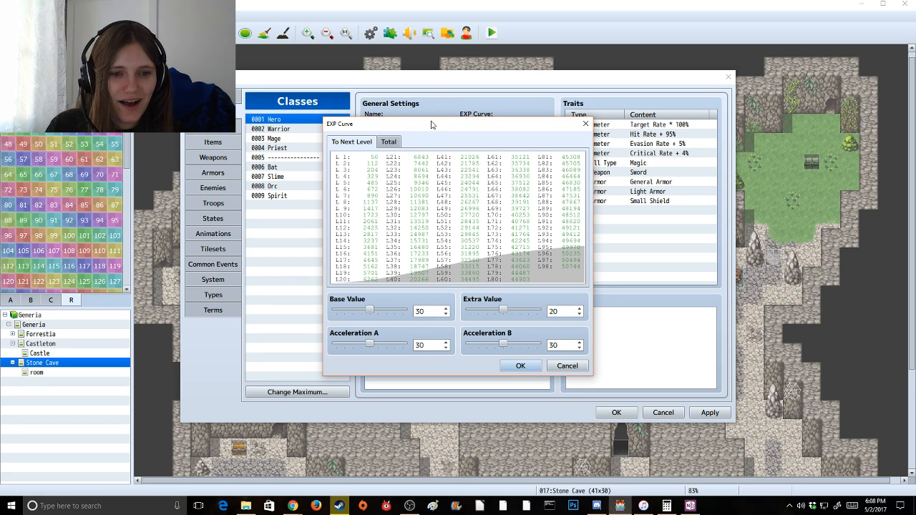
{"action": "left_click", "coordinate": [585, 123]}
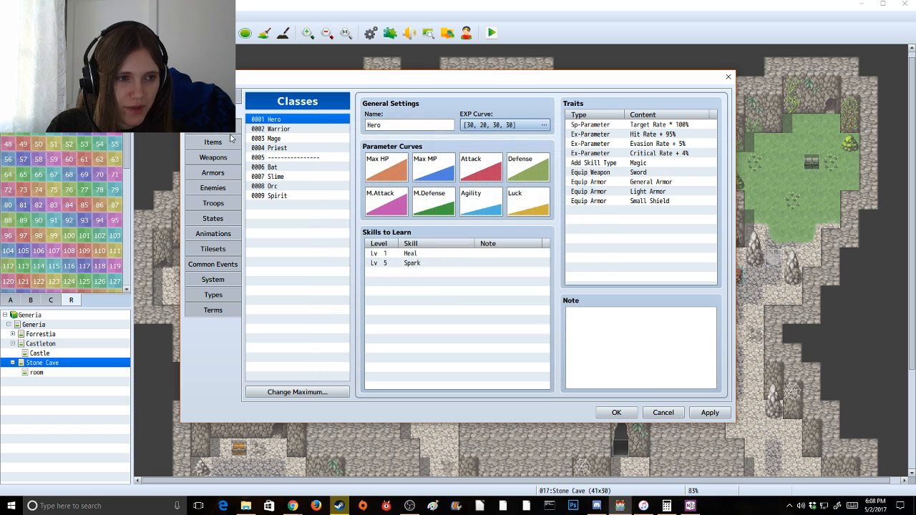
{"action": "left_click", "coordinate": [220, 141]}
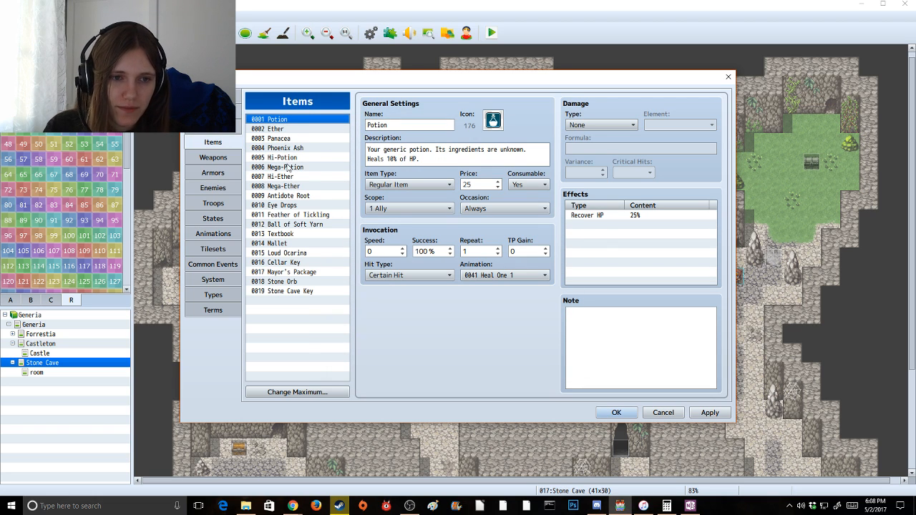
{"action": "left_click", "coordinate": [224, 188]}
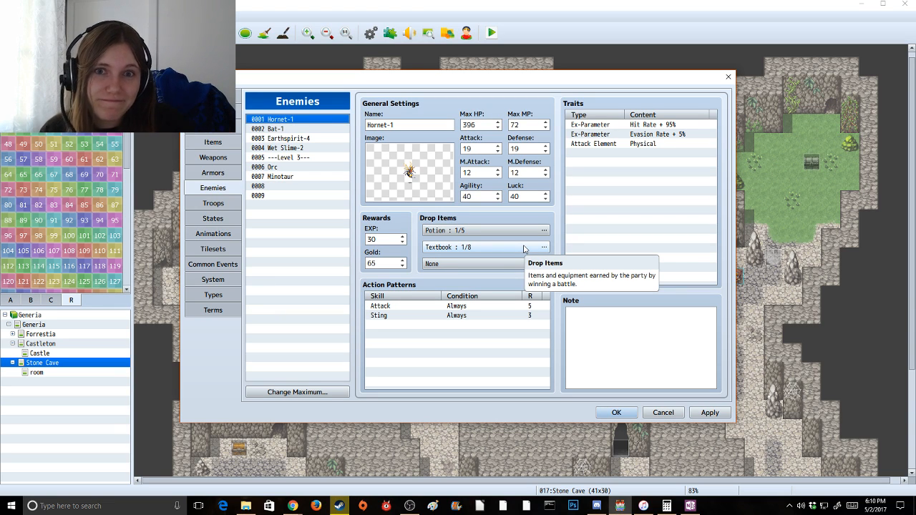
{"action": "left_click", "coordinate": [287, 130]}
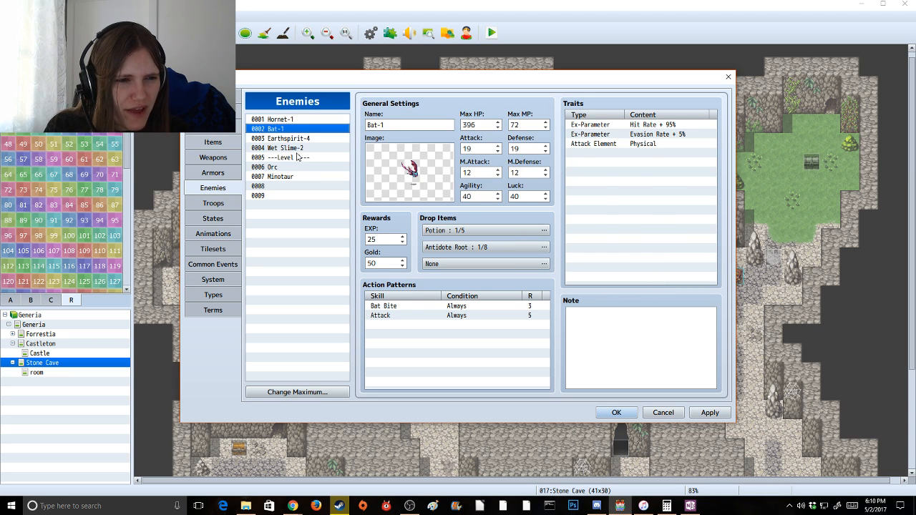
{"action": "left_click", "coordinate": [305, 138]}
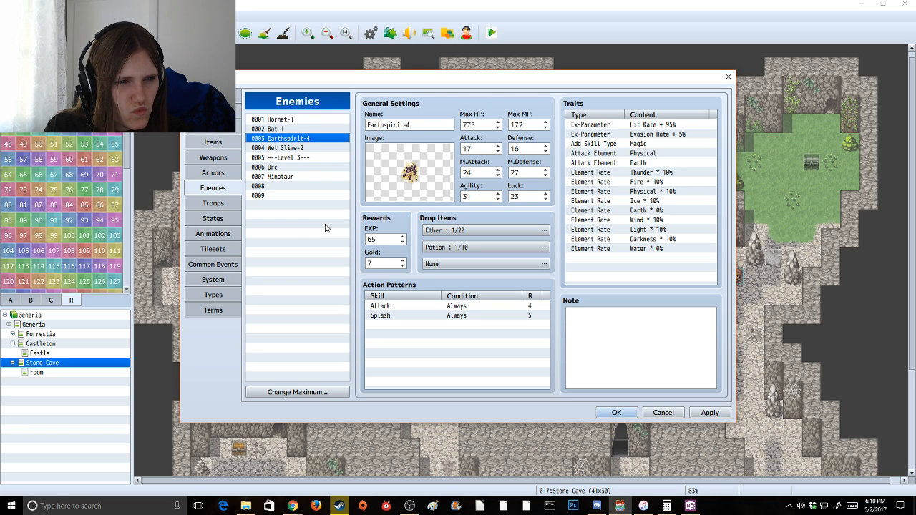
{"action": "left_click", "coordinate": [305, 147]}
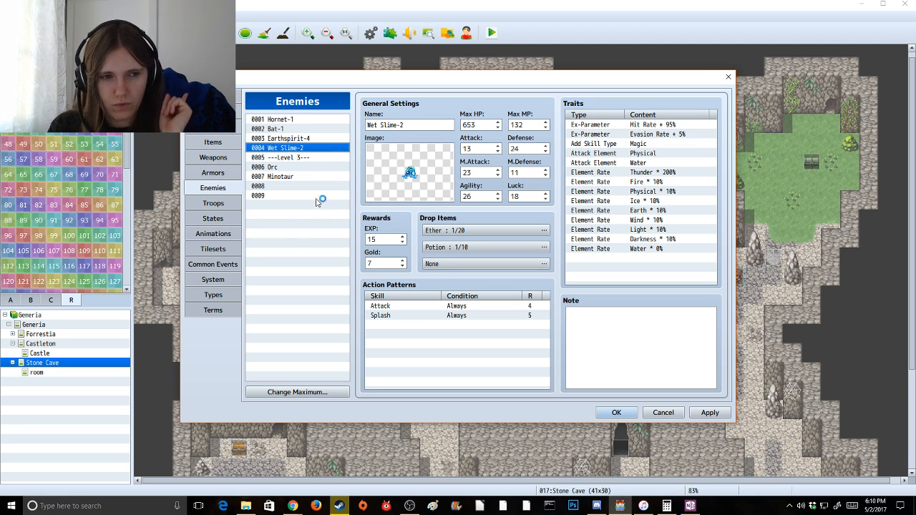
Rename the Hornet-1 enemy as Hornet-2
{"action": "left_click", "coordinate": [289, 119]}
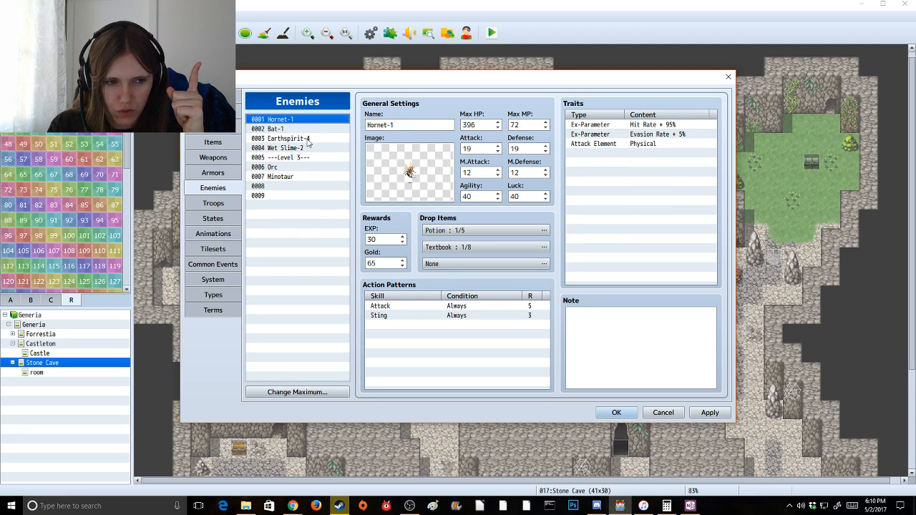
{"action": "left_click", "coordinate": [409, 123]}
{"action": "key", "text": "BackSpace"}
{"action": "type", "text": "2"}
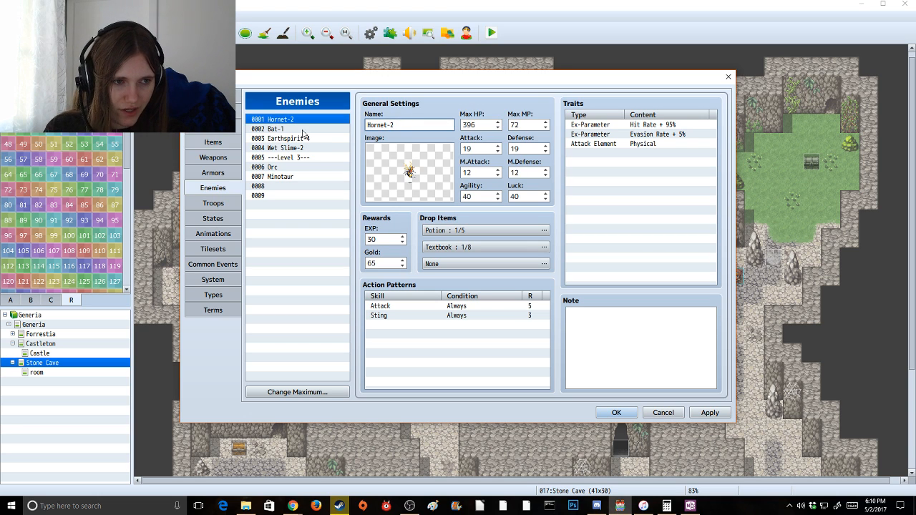
Check the Bat class and the OneNote notes, and compare the Orc, Bat-1 and Hornet-2 enemies' stats
{"action": "left_click", "coordinate": [238, 127]}
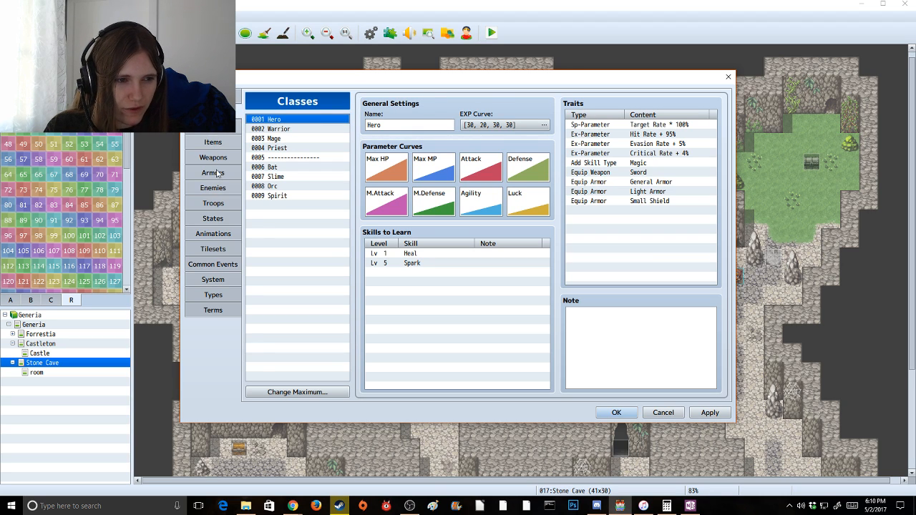
{"action": "left_click", "coordinate": [270, 168]}
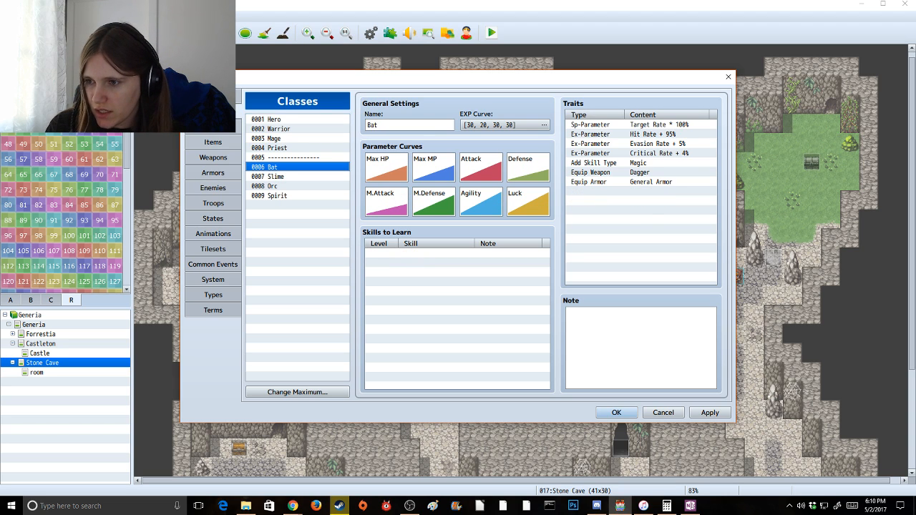
{"action": "key", "text": "alt+Tab"}
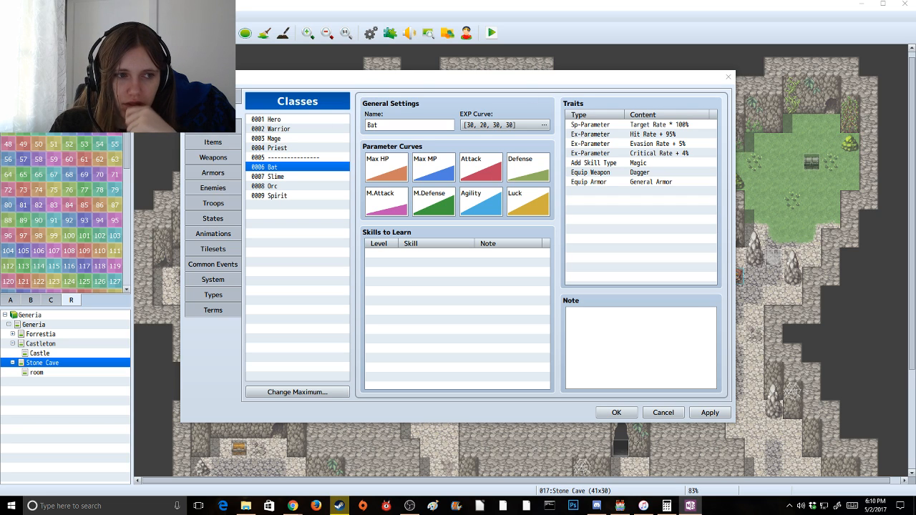
{"action": "left_click", "coordinate": [227, 188]}
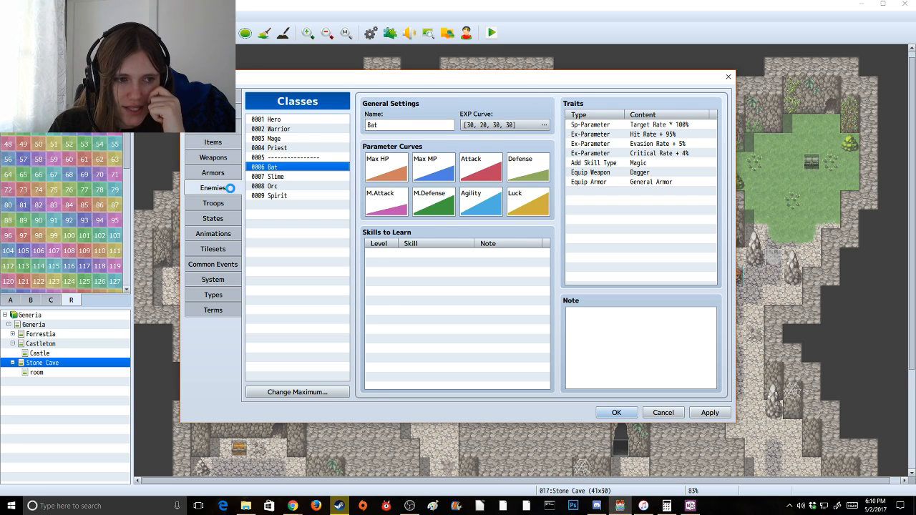
{"action": "left_click", "coordinate": [295, 169]}
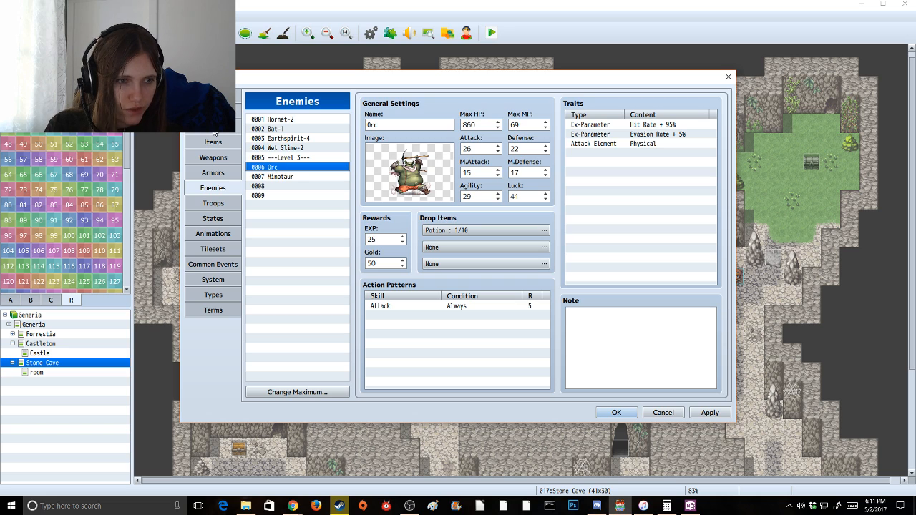
{"action": "left_click", "coordinate": [285, 131]}
{"action": "left_click", "coordinate": [281, 119]}
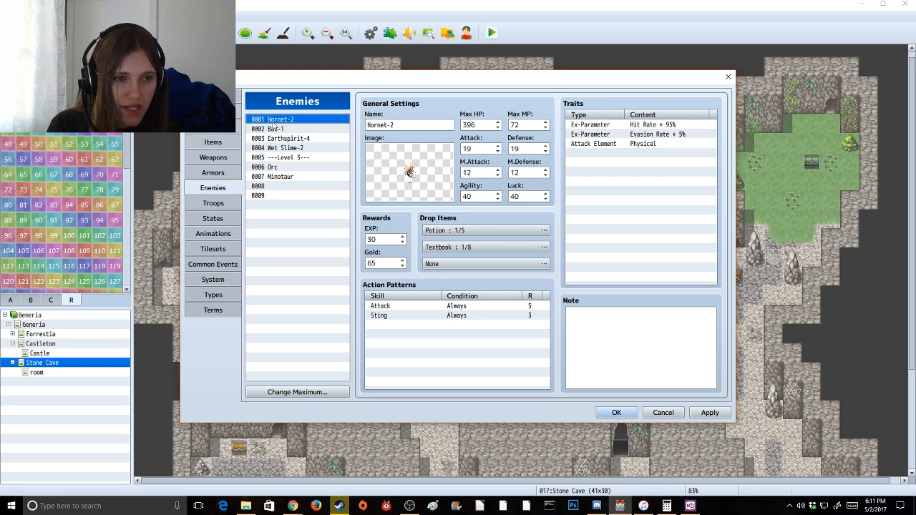
Open the Bat class's parameter curves at level 2 and check Max HP, Max MP and Attack, switching to OneNote for the stat notes
{"action": "left_click", "coordinate": [214, 112]}
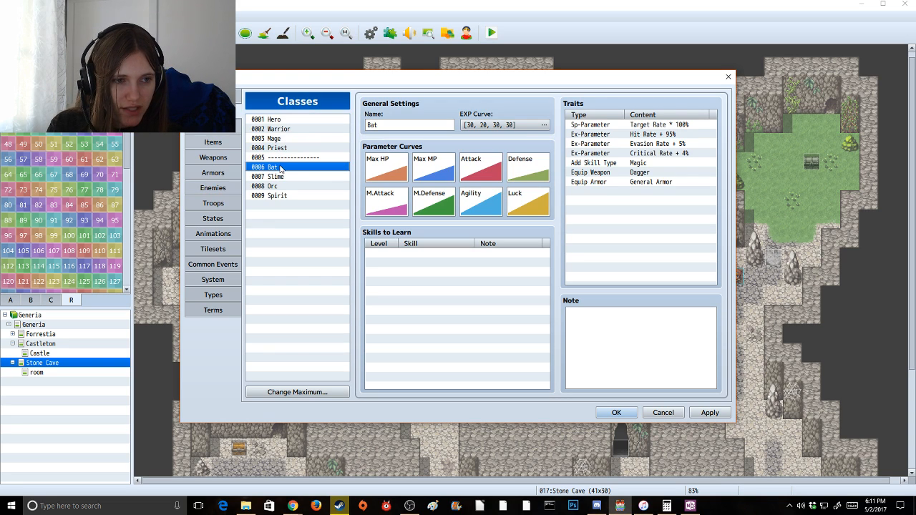
{"action": "double_click", "coordinate": [394, 174]}
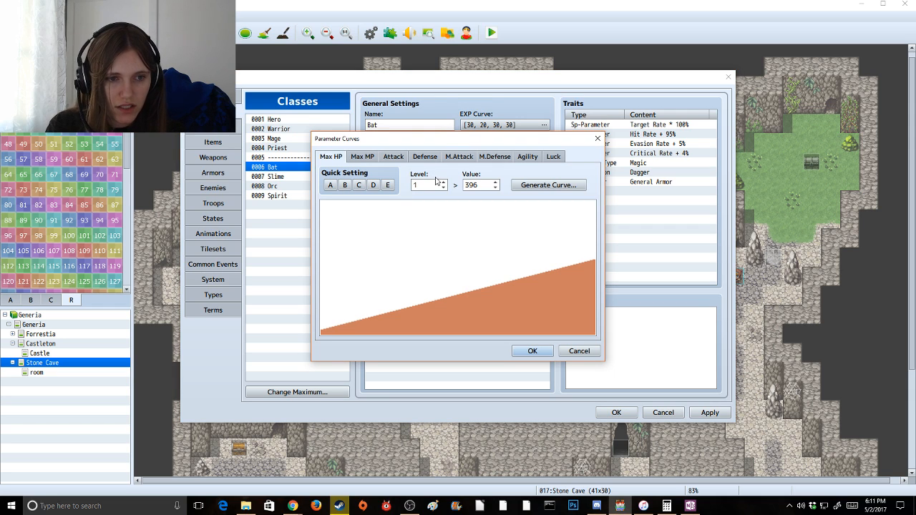
{"action": "key", "text": "Up"}
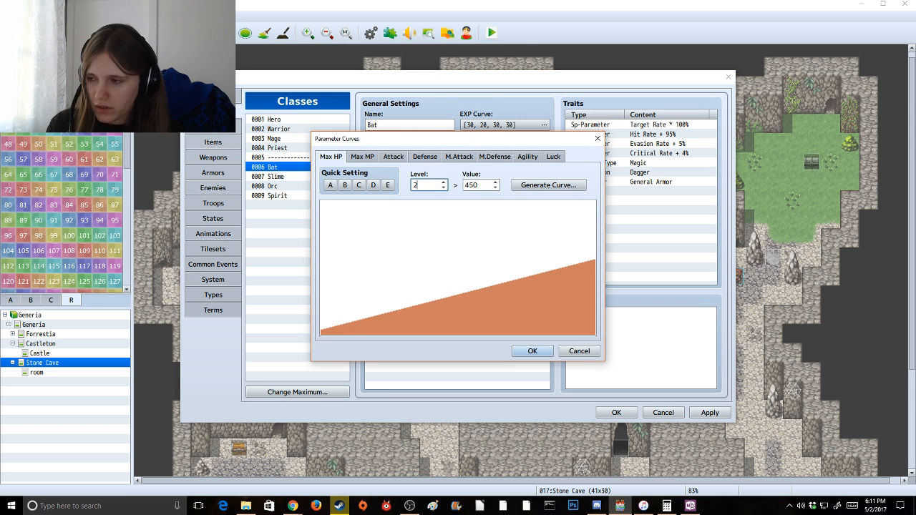
{"action": "key", "text": "alt+Tab"}
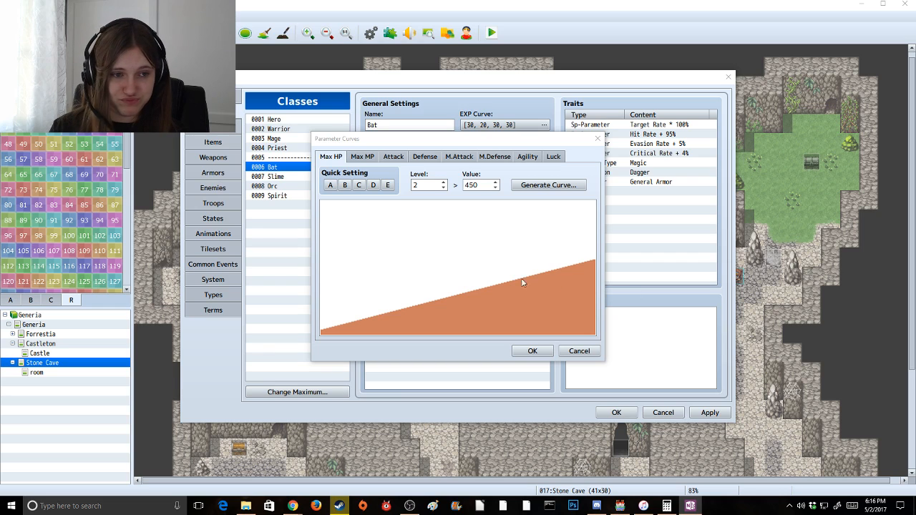
{"action": "left_click", "coordinate": [355, 158]}
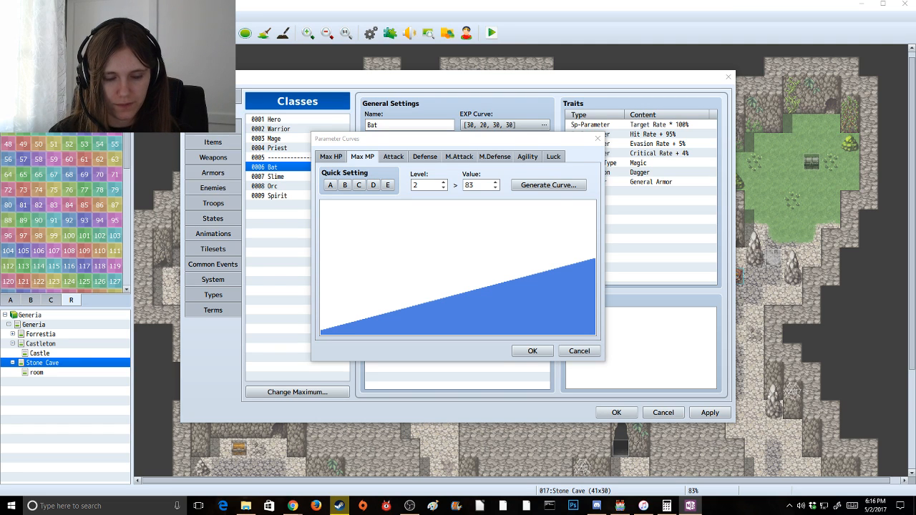
{"action": "key", "text": "alt+Tab"}
{"action": "left_click", "coordinate": [386, 157]}
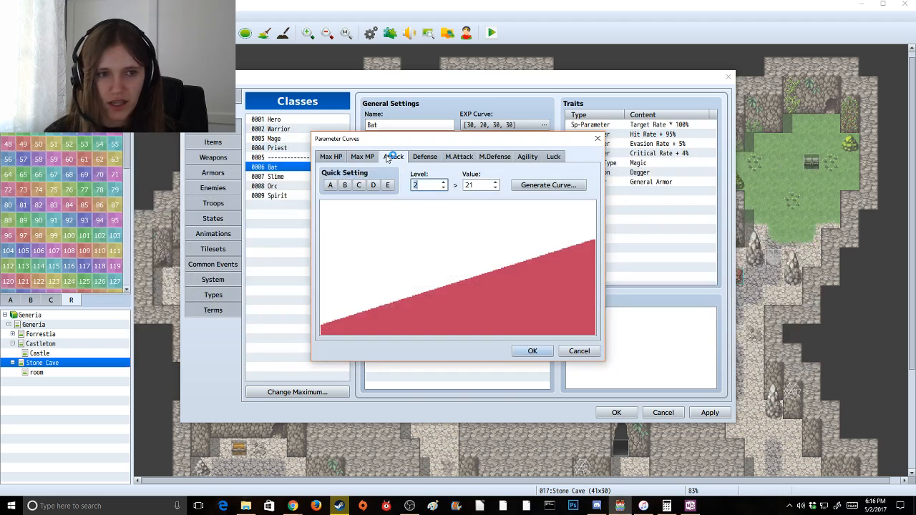
Check the Bat class's level 2 Defense, M.Attack, M.Defense, Agility and Luck alongside the OneNote notes, then close the curves without changes
{"action": "left_click", "coordinate": [425, 156]}
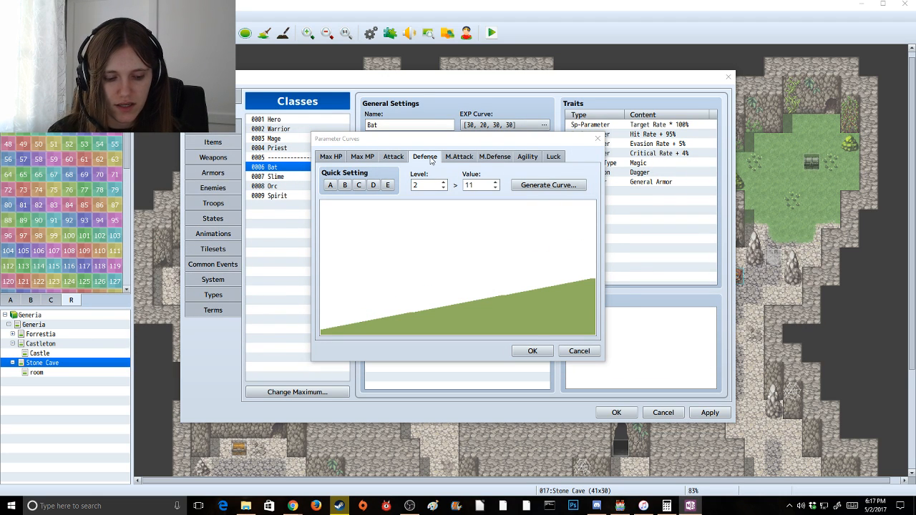
{"action": "left_click", "coordinate": [459, 157]}
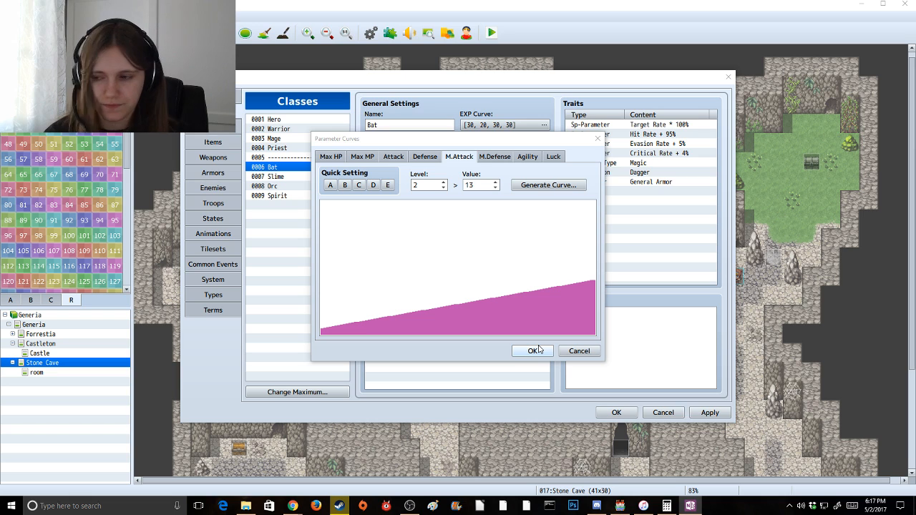
{"action": "key", "text": "alt+Tab"}
{"action": "left_click", "coordinate": [501, 159]}
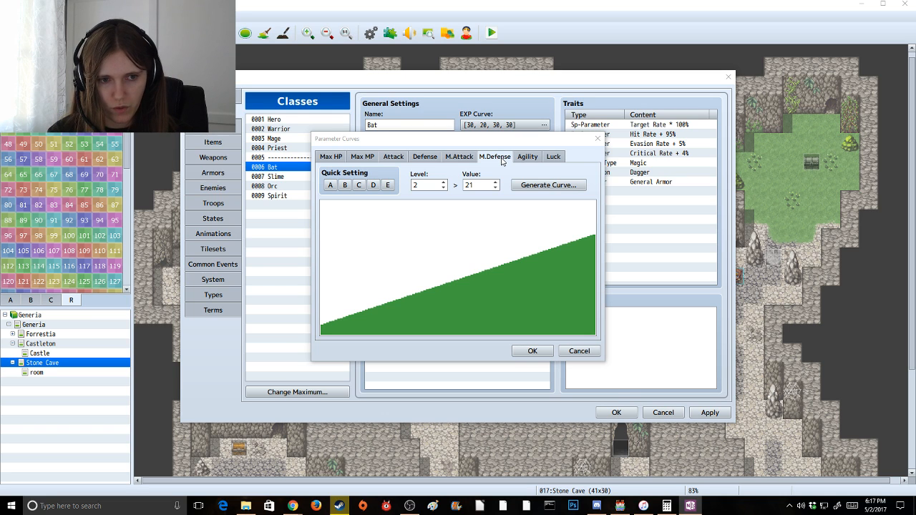
{"action": "left_click", "coordinate": [525, 157]}
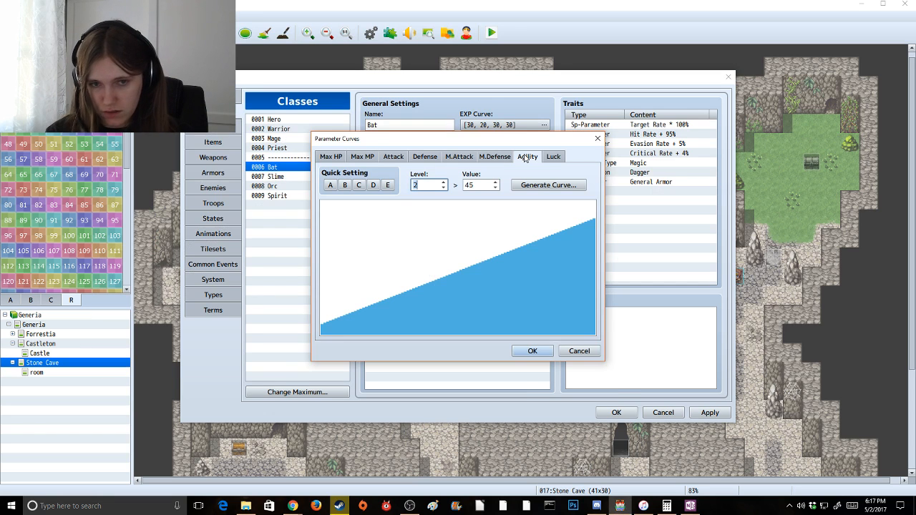
{"action": "left_click", "coordinate": [553, 156]}
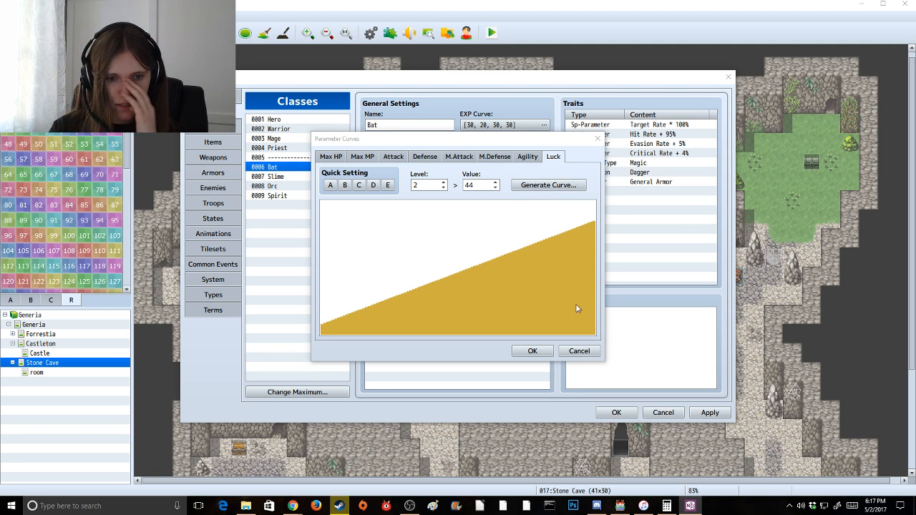
{"action": "left_click", "coordinate": [579, 351]}
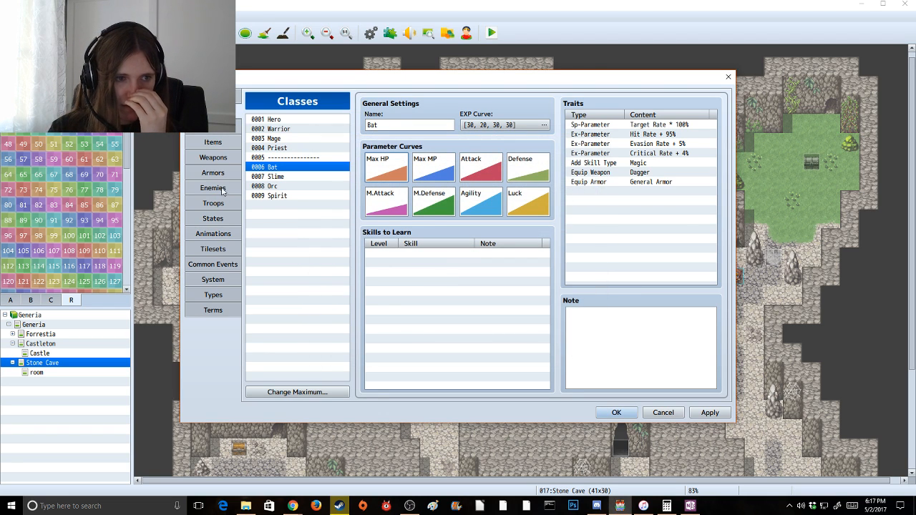
Apply the pending database changes and set the Hornet-2 enemy's Max HP to 450, Max MP to 83, Attack to 21 and Defense to 11
{"action": "left_click", "coordinate": [223, 189]}
{"action": "left_click", "coordinate": [710, 413]}
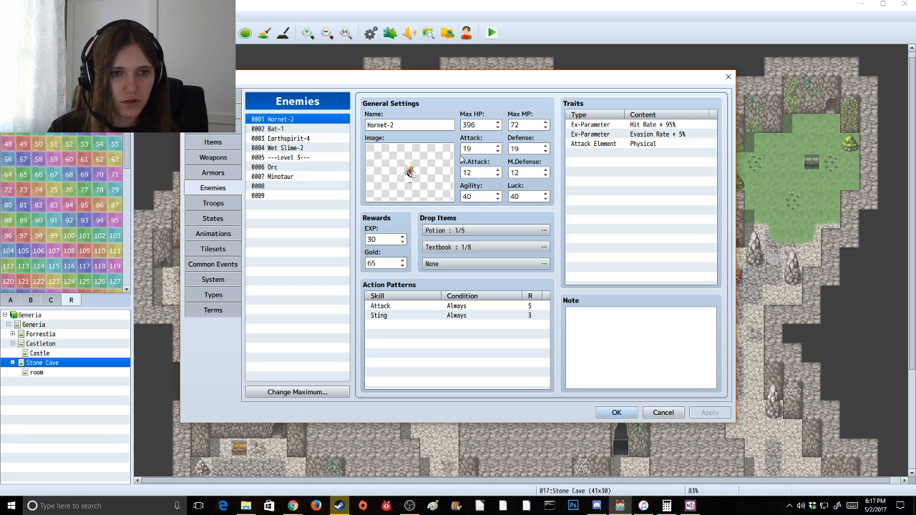
{"action": "double_click", "coordinate": [483, 124]}
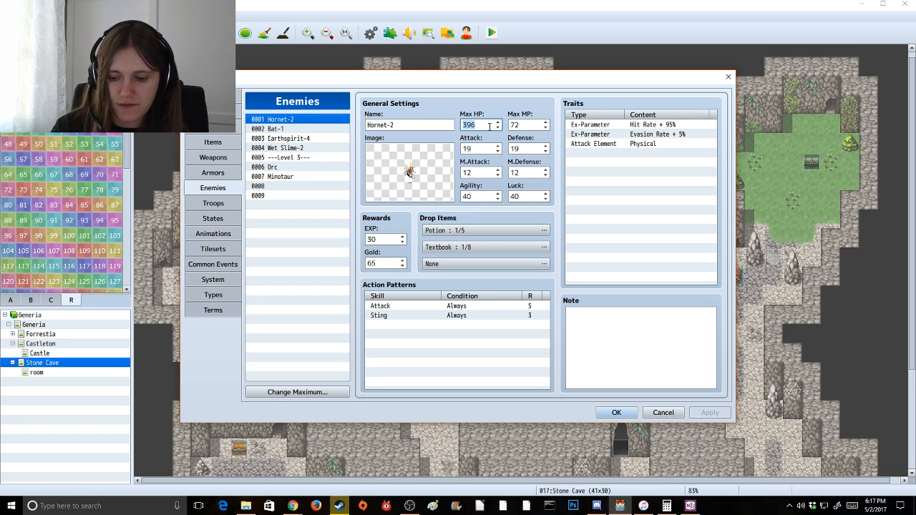
{"action": "type", "text": "450"}
{"action": "key", "text": "Tab"}
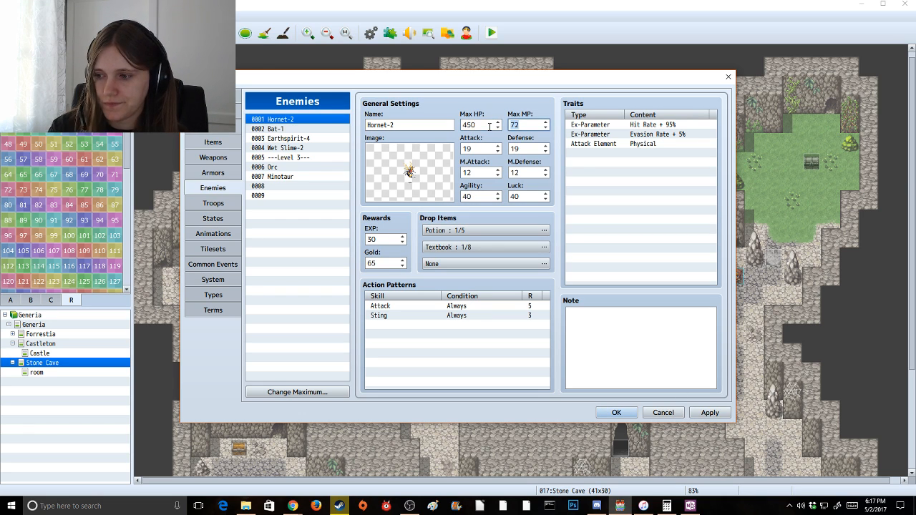
{"action": "type", "text": "83"}
{"action": "key", "text": "Tab"}
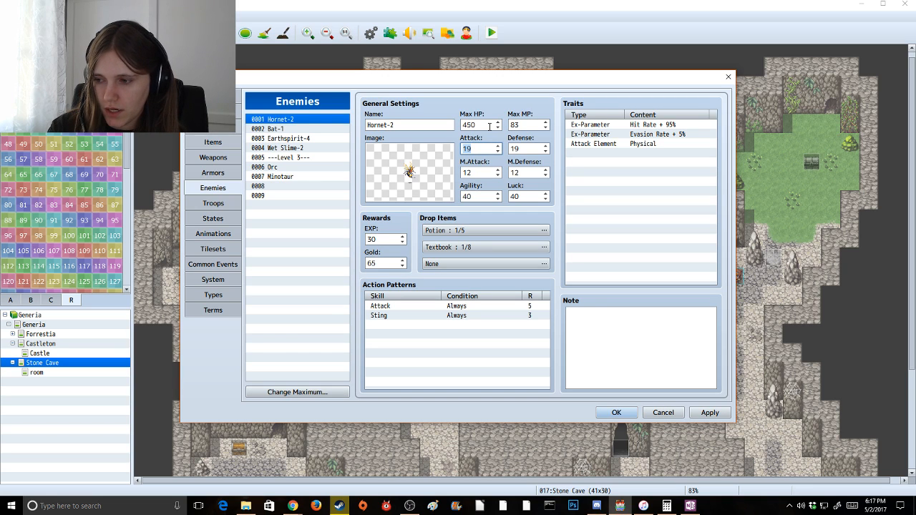
{"action": "type", "text": "21"}
{"action": "key", "text": "Tab"}
{"action": "type", "text": "11"}
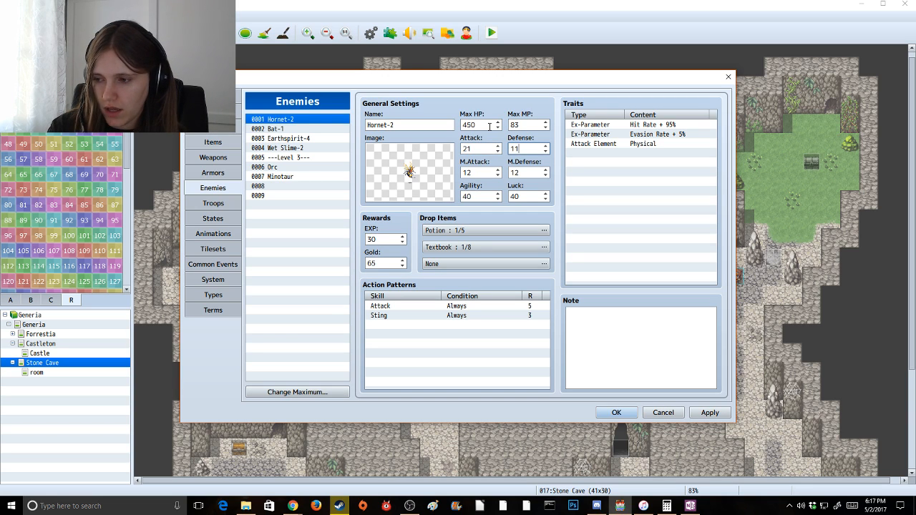
Set Hornet-2's M.Attack to 13, M.Defense to 21, Agility to 45 and Luck to 44
{"action": "key", "text": "Tab"}
{"action": "type", "text": "13"}
{"action": "key", "text": "Tab"}
{"action": "type", "text": "21"}
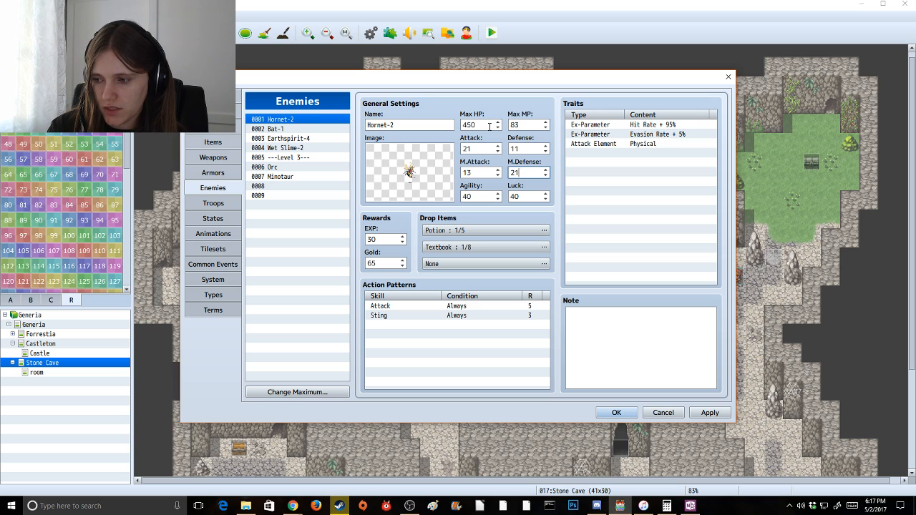
{"action": "key", "text": "Tab"}
{"action": "type", "text": "45"}
{"action": "key", "text": "Tab"}
{"action": "type", "text": "44"}
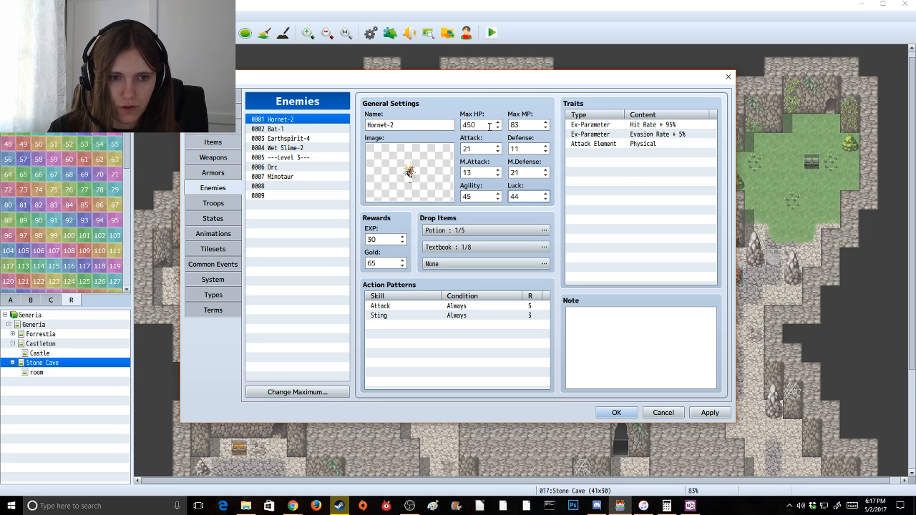
{"action": "key", "text": "Tab"}
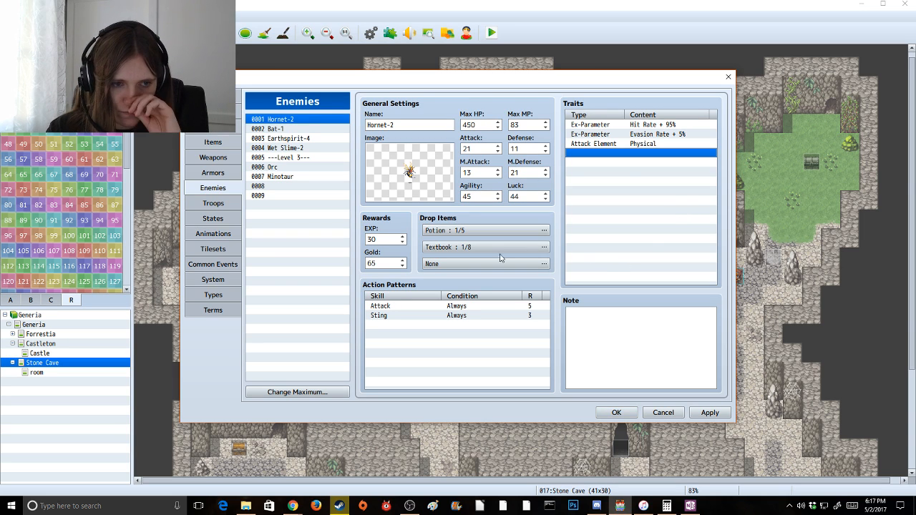
Consult the OneNote notes and set the Bat-1 enemy's EXP reward to 15
{"action": "key", "text": "alt+Tab"}
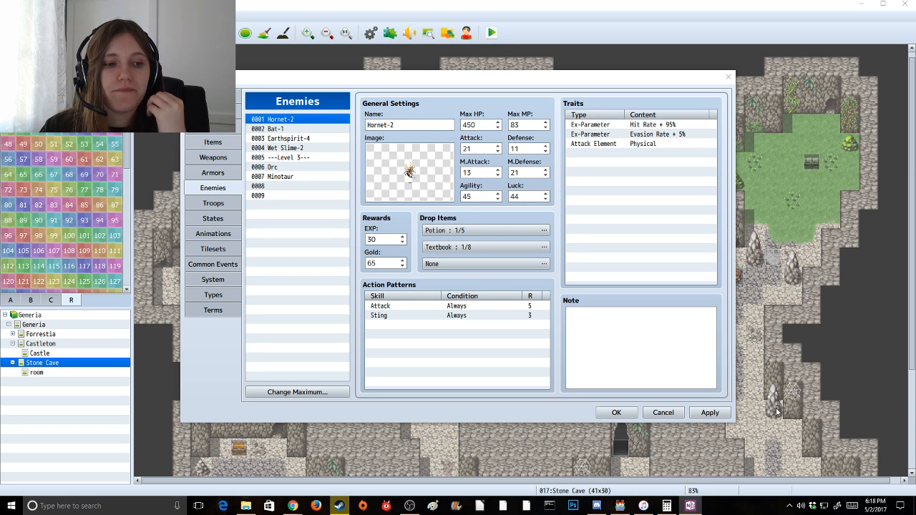
{"action": "double_click", "coordinate": [385, 241]}
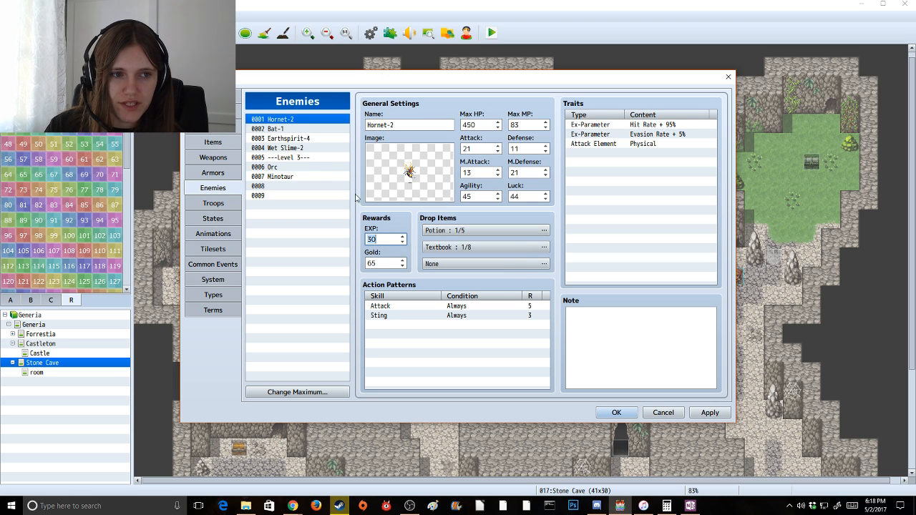
{"action": "left_click", "coordinate": [295, 130]}
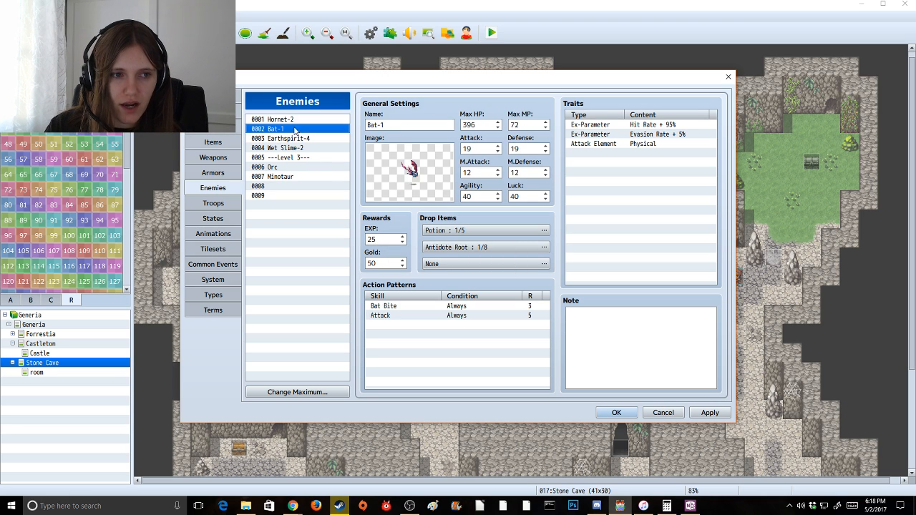
{"action": "double_click", "coordinate": [381, 238]}
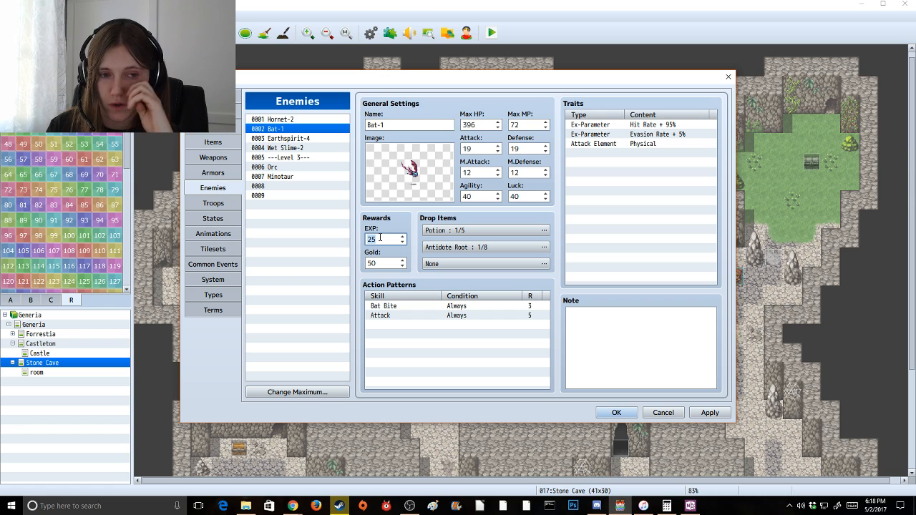
{"action": "type", "text": "15"}
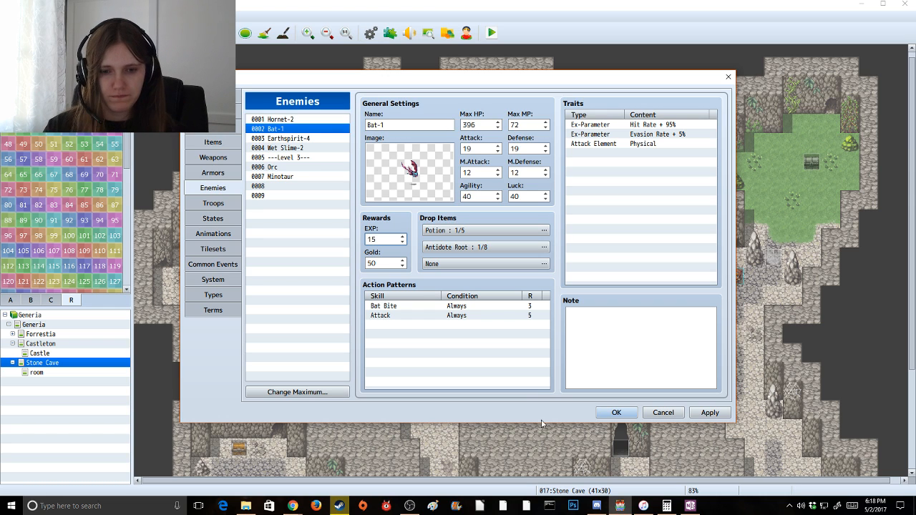
Apply the pending Bat-1 changes, then calculate 112 ÷ 5 in Calculator for Hornet-2's EXP reward
{"action": "left_click", "coordinate": [699, 413]}
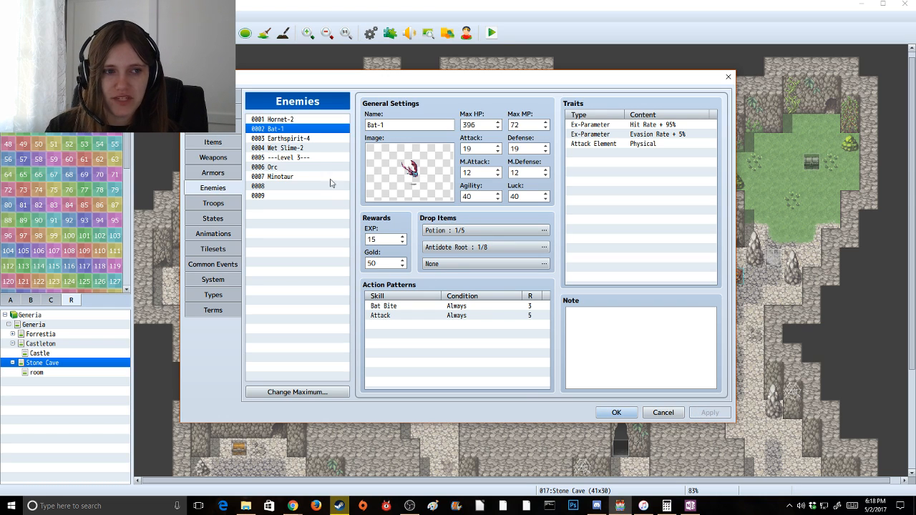
{"action": "left_click", "coordinate": [300, 119]}
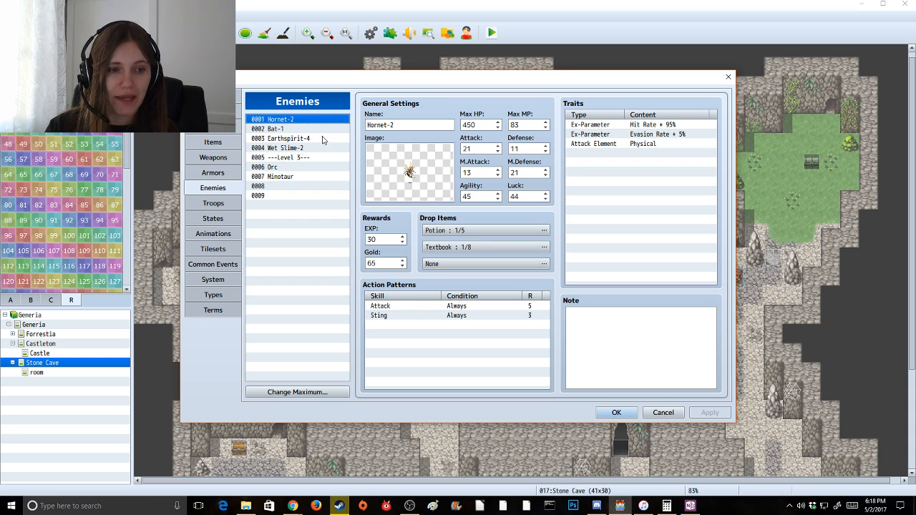
{"action": "double_click", "coordinate": [395, 243]}
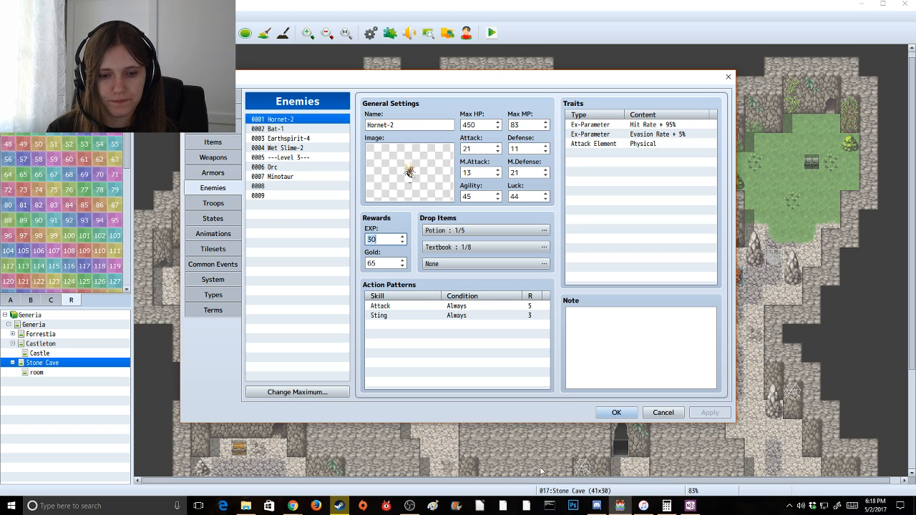
{"action": "left_click", "coordinate": [670, 506]}
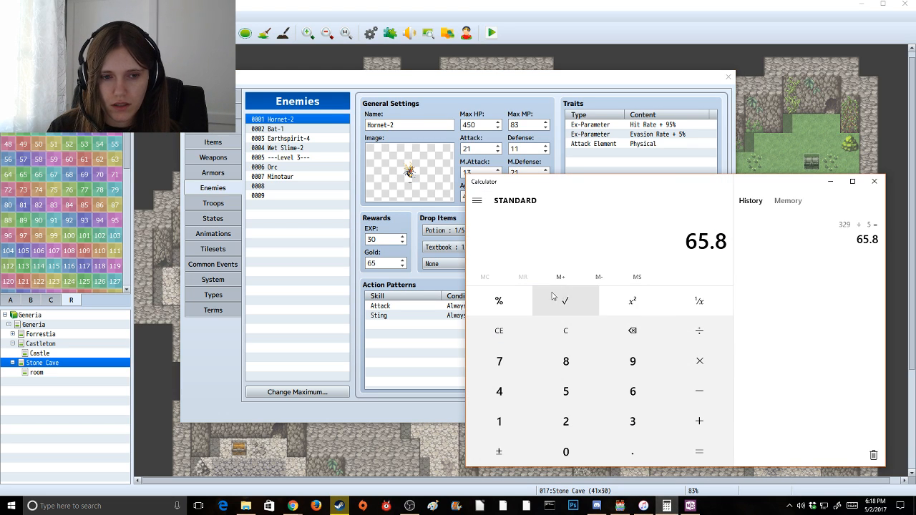
{"action": "left_click", "coordinate": [499, 331]}
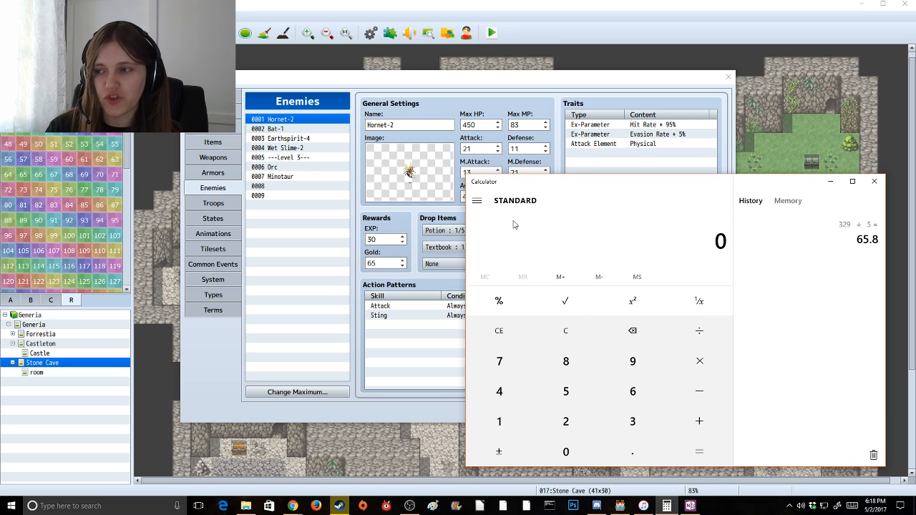
{"action": "type", "text": "112"}
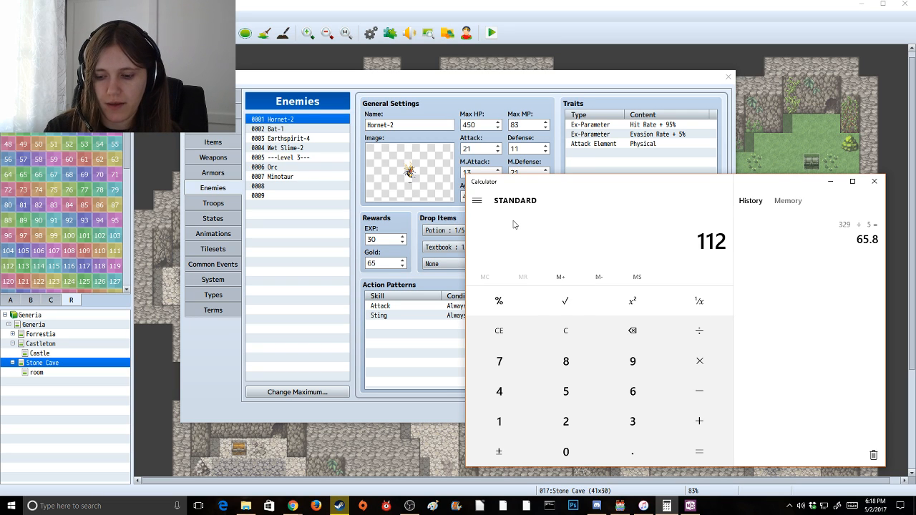
{"action": "type", "text": "/5"}
{"action": "key", "text": "Return"}
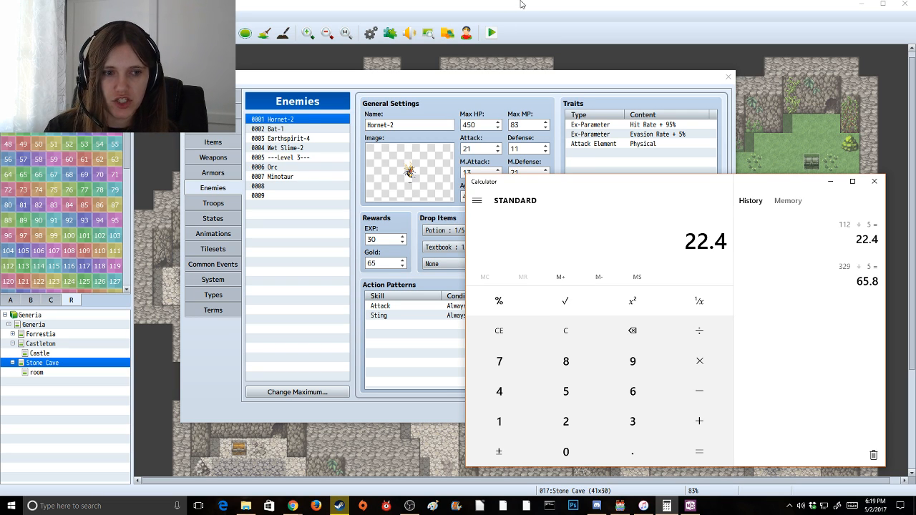
Back in the RPG Maker MV database, set Hornet-2's EXP reward to 25 and apply it
{"action": "left_click", "coordinate": [521, 4]}
{"action": "type", "text": "25"}
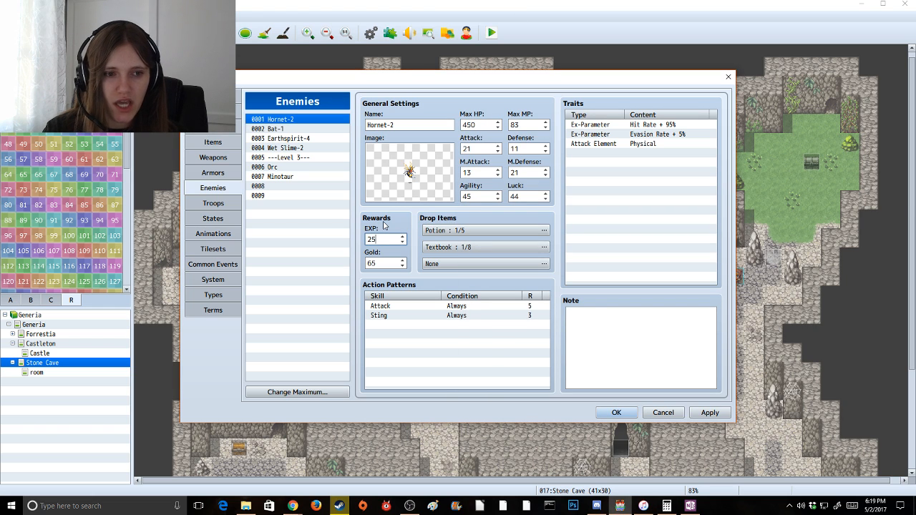
{"action": "left_click", "coordinate": [710, 412]}
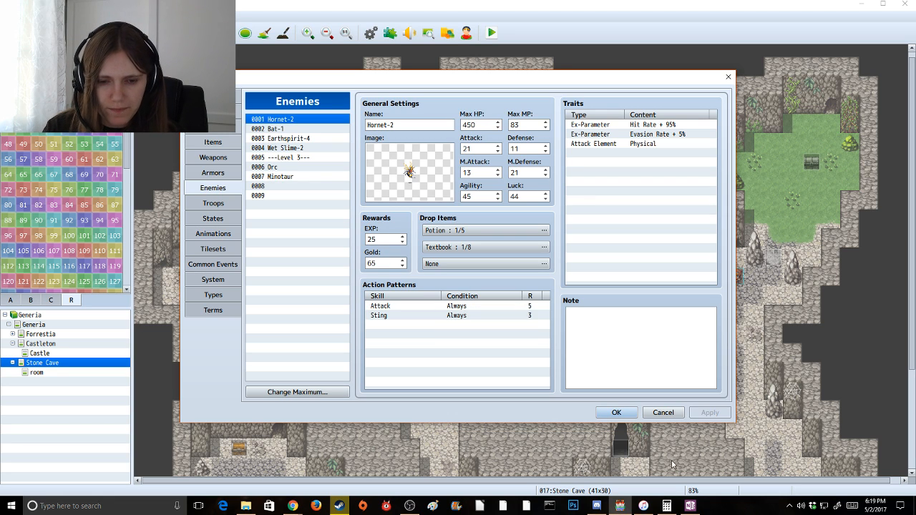
Switch to Calculator and calculate 112 ÷ 3
{"action": "left_click", "coordinate": [669, 505]}
{"action": "left_click", "coordinate": [503, 327]}
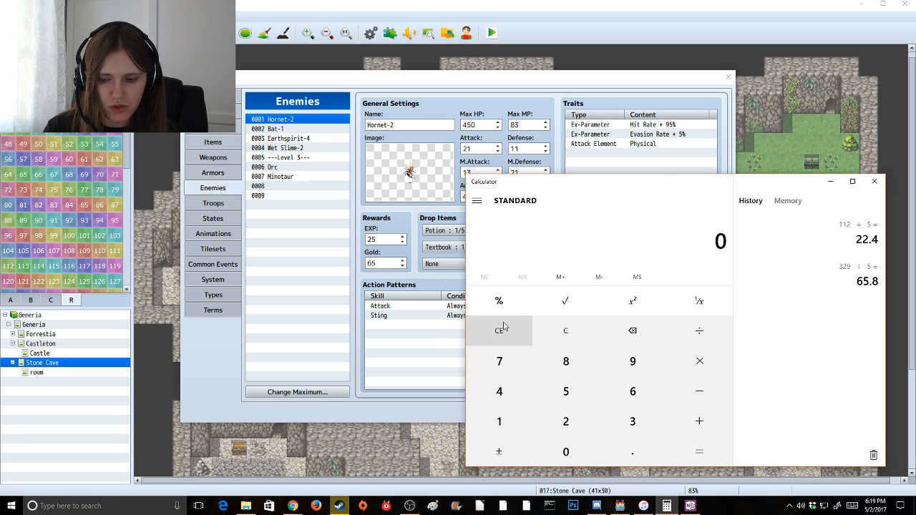
{"action": "type", "text": "112/"}
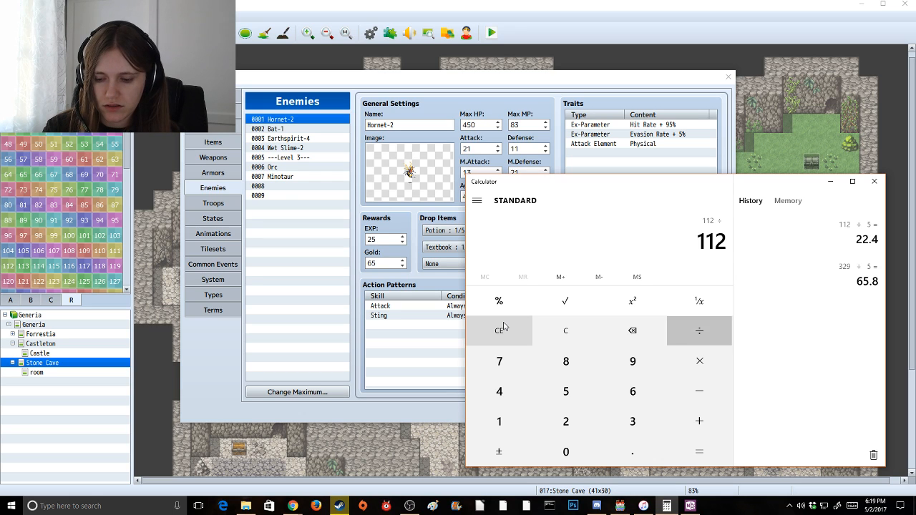
{"action": "type", "text": "3"}
{"action": "key", "text": "Return"}
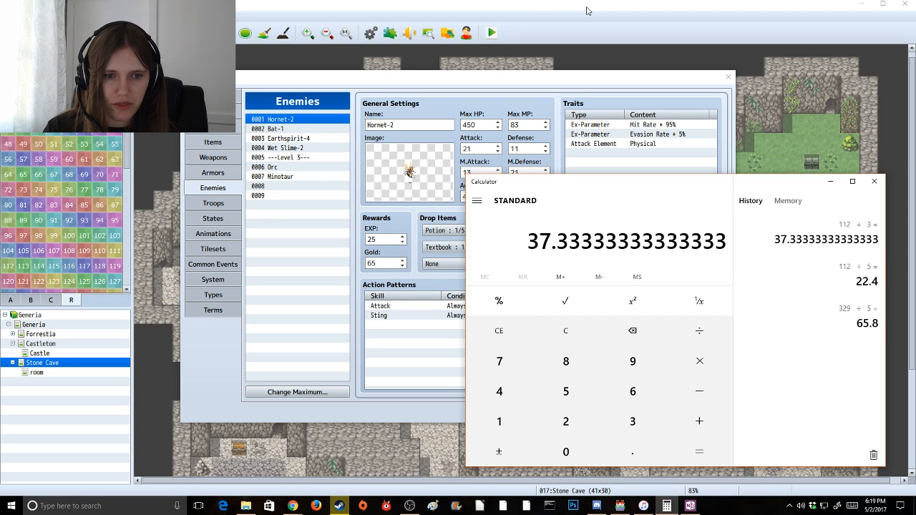
Return to the RPG Maker MV database, set Hornet-2's EXP reward to 38 and apply the change
{"action": "left_click", "coordinate": [586, 10]}
{"action": "double_click", "coordinate": [384, 241]}
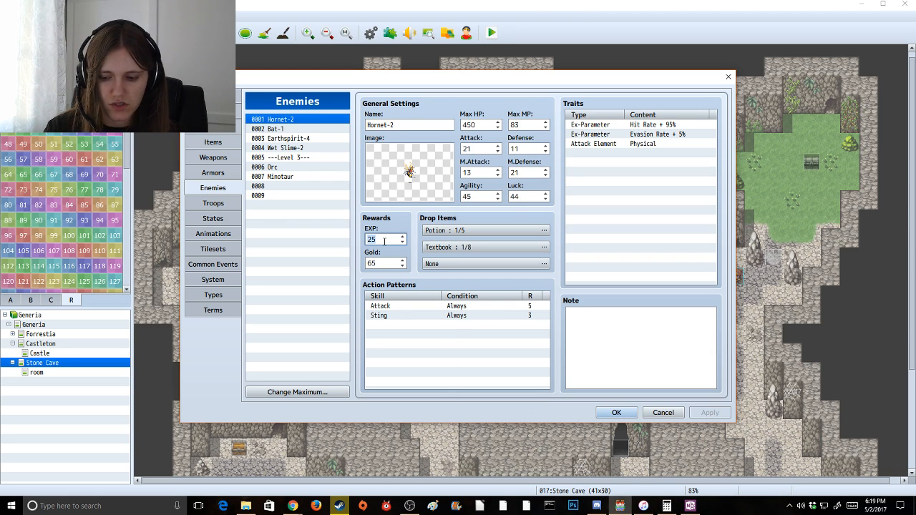
{"action": "type", "text": "38"}
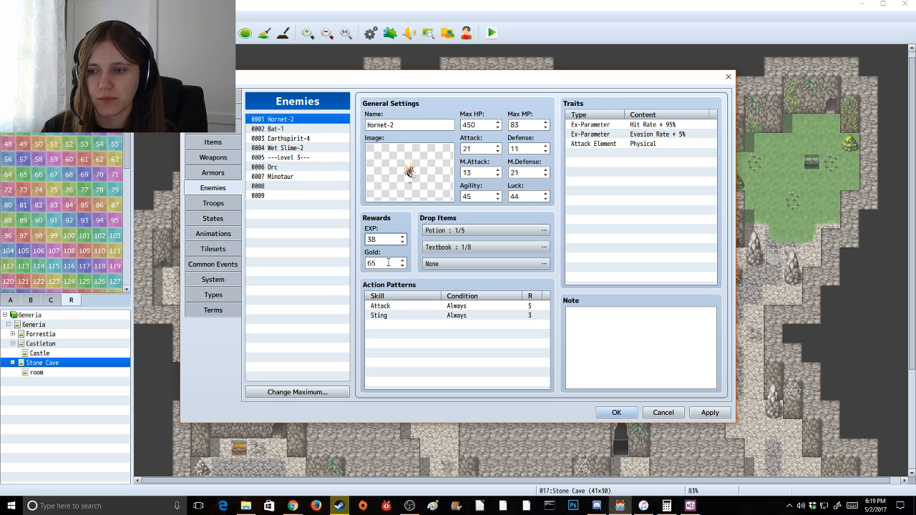
{"action": "left_click", "coordinate": [705, 412]}
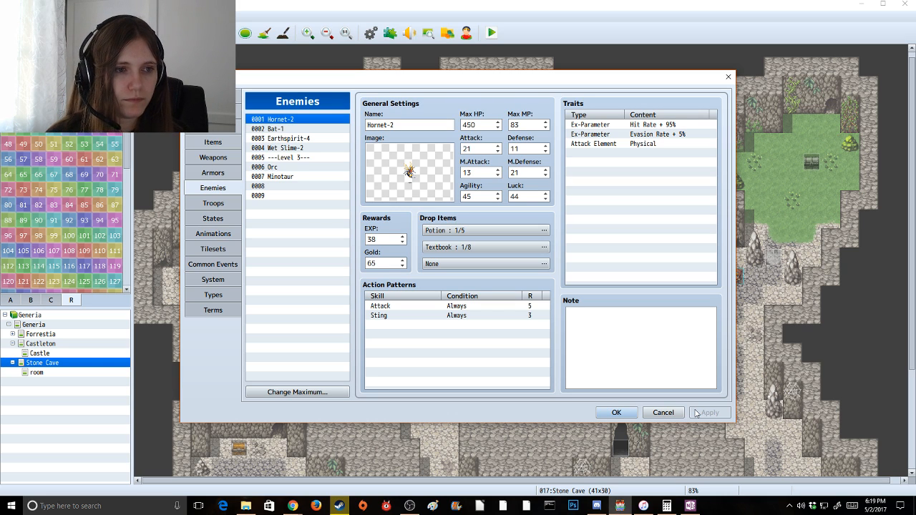
Review the stats and rewards of the enemies Bat-1, Wet Slime-2 and Earthspirit-4
{"action": "left_click", "coordinate": [307, 130]}
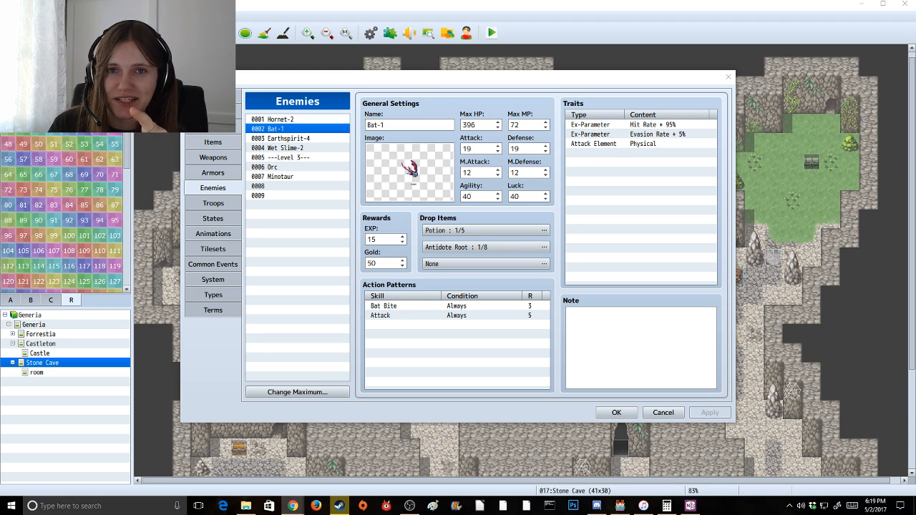
{"action": "left_click", "coordinate": [277, 148]}
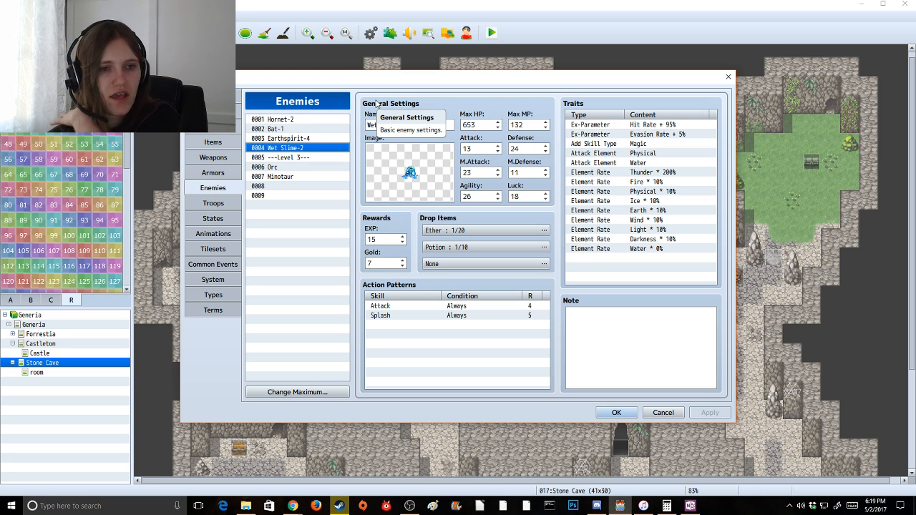
{"action": "left_click", "coordinate": [326, 138]}
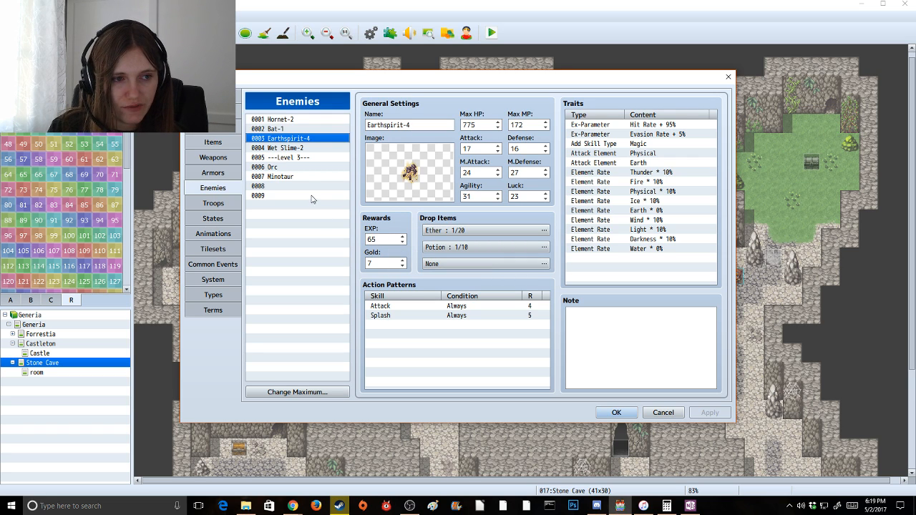
Open the image selection for enemy 0005 and preview battlers such as Fairy, Firespirit, Gargoyle and Garuda
{"action": "left_click", "coordinate": [307, 157]}
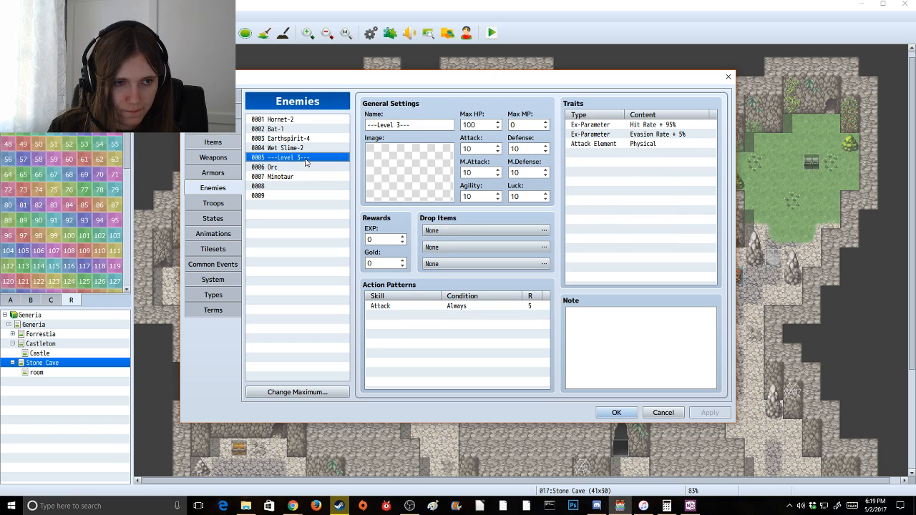
{"action": "double_click", "coordinate": [421, 172]}
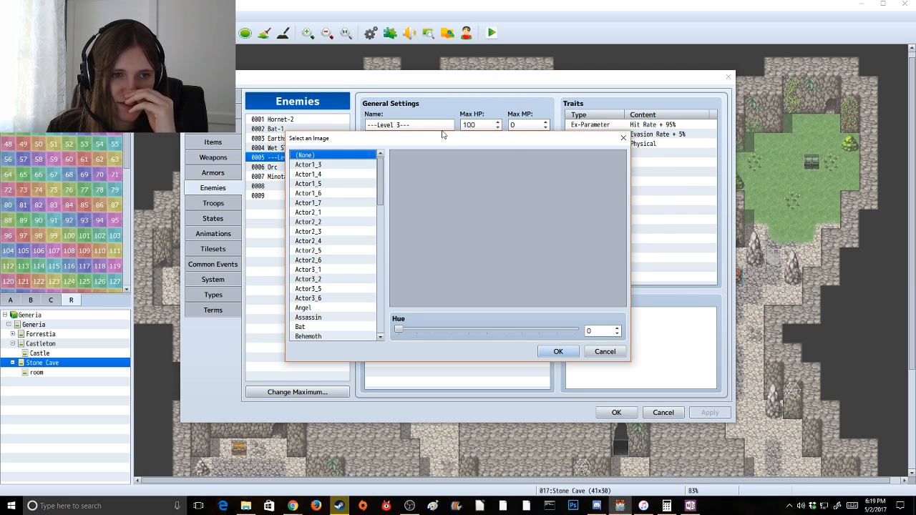
{"action": "key", "text": "f"}
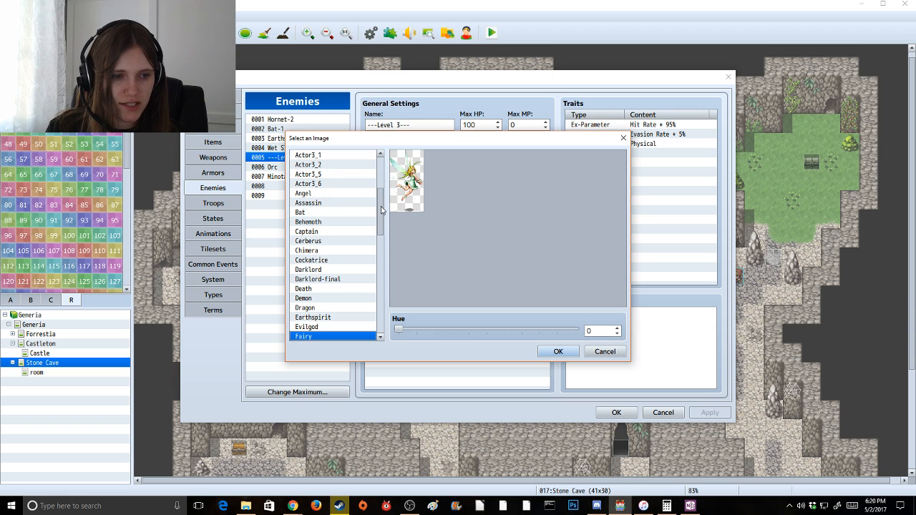
{"action": "scroll", "coordinate": [382, 218], "scroll_direction": "down", "scroll_amount": 1}
{"action": "left_click_drag", "start_coordinate": [382, 218], "coordinate": [382, 231]}
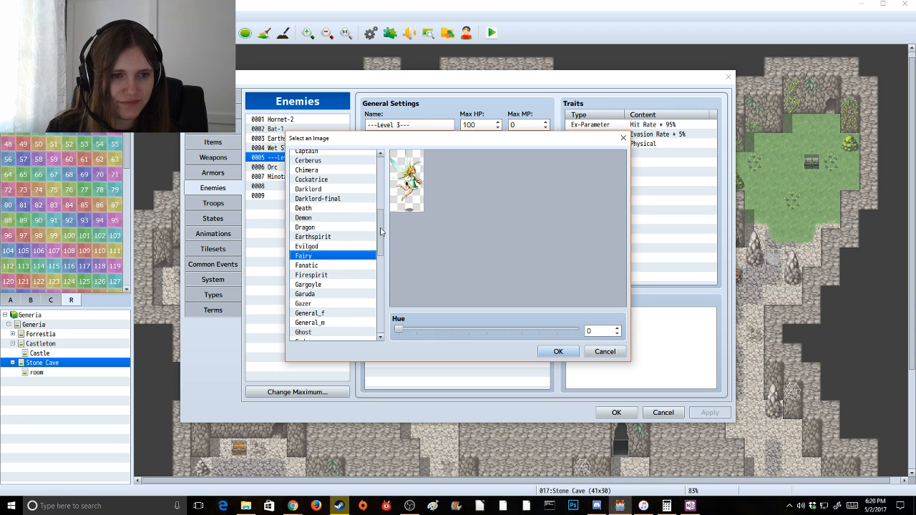
{"action": "left_click", "coordinate": [340, 266]}
{"action": "left_click", "coordinate": [339, 276]}
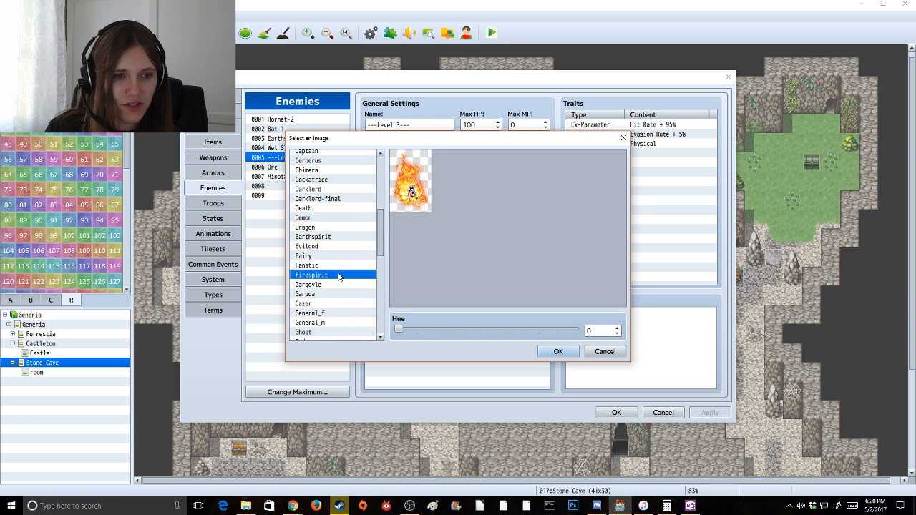
{"action": "left_click_drag", "start_coordinate": [409, 330], "coordinate": [329, 350]}
{"action": "left_click", "coordinate": [308, 286]}
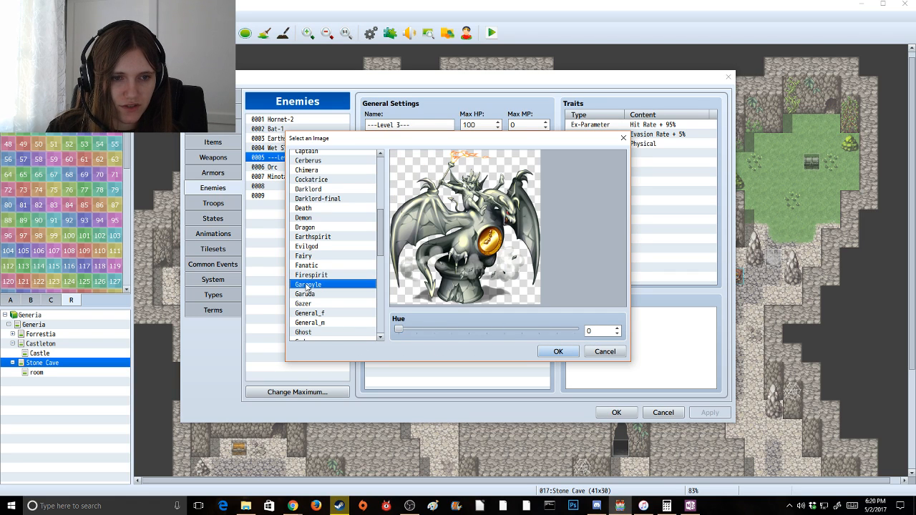
{"action": "scroll", "coordinate": [313, 296], "scroll_direction": "down", "scroll_amount": 1}
{"action": "left_click", "coordinate": [312, 287]}
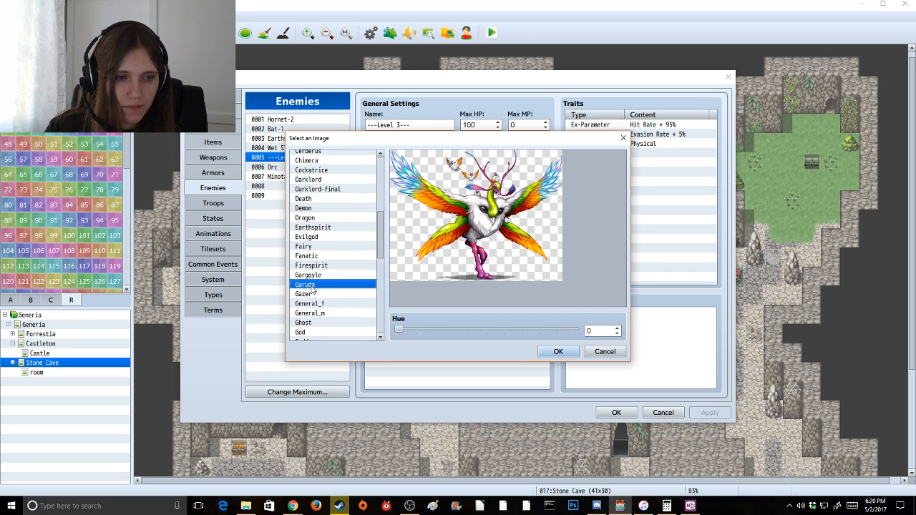
Assign the Imp image to enemy 0005
{"action": "key", "text": "Down"}
{"action": "key", "text": "Down"}
{"action": "key", "text": "Down"}
{"action": "key", "text": "Down"}
{"action": "key", "text": "Down"}
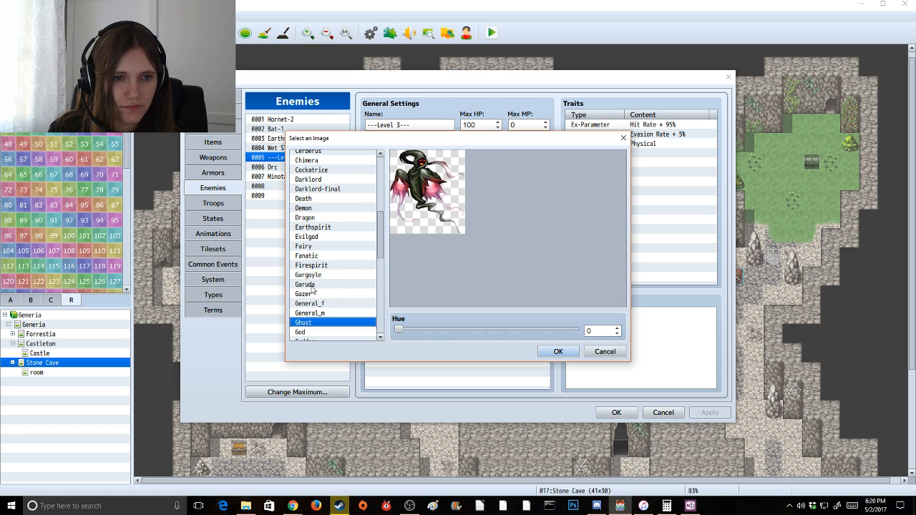
{"action": "key", "text": "Down"}
{"action": "key", "text": "Down"}
{"action": "key", "text": "Down"}
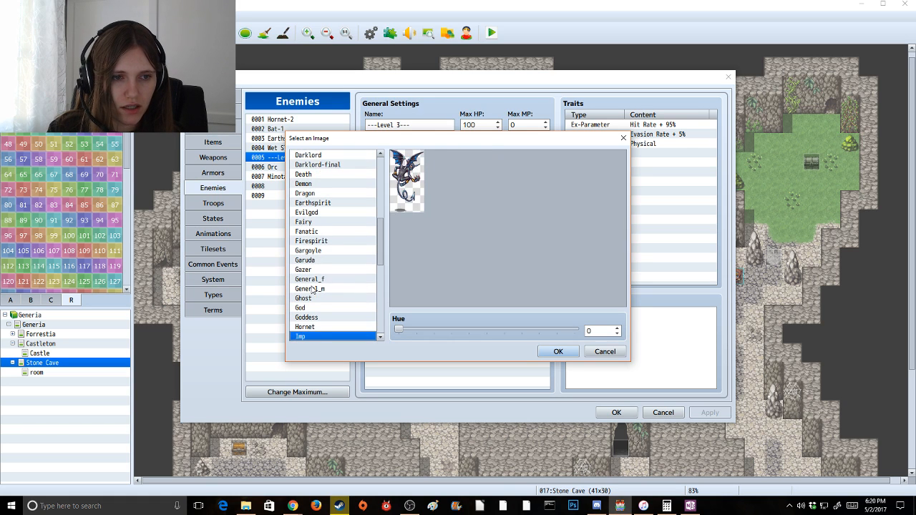
{"action": "scroll", "coordinate": [312, 289], "scroll_direction": "down", "scroll_amount": 1}
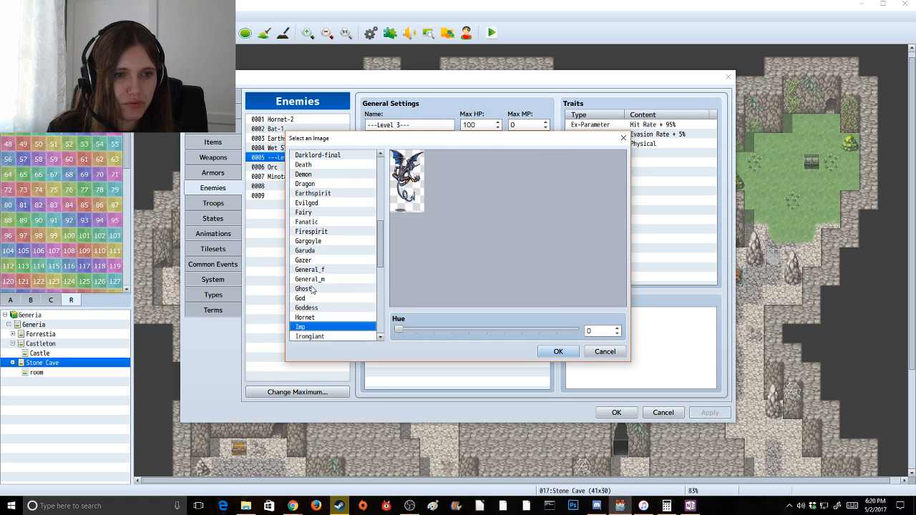
{"action": "left_click", "coordinate": [567, 350]}
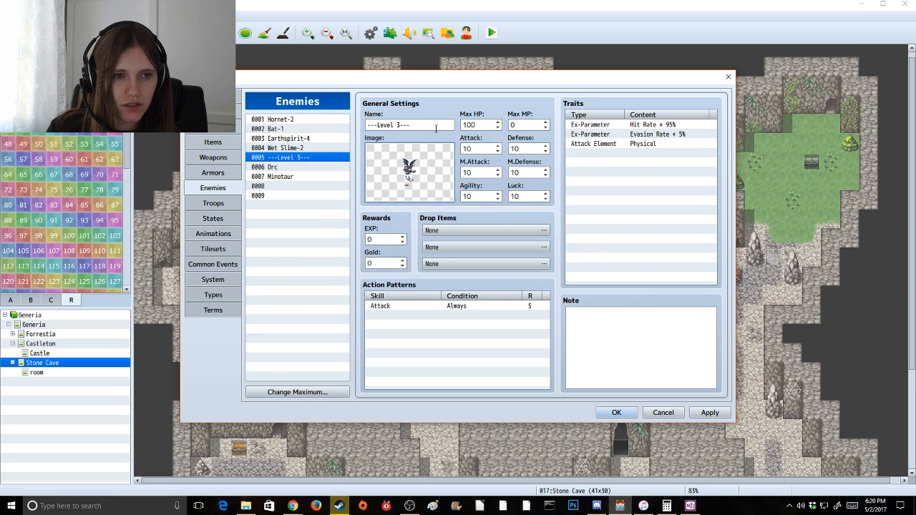
Rename enemy 0005 as Imp-3
{"action": "type", "text": "Imp- 3"}
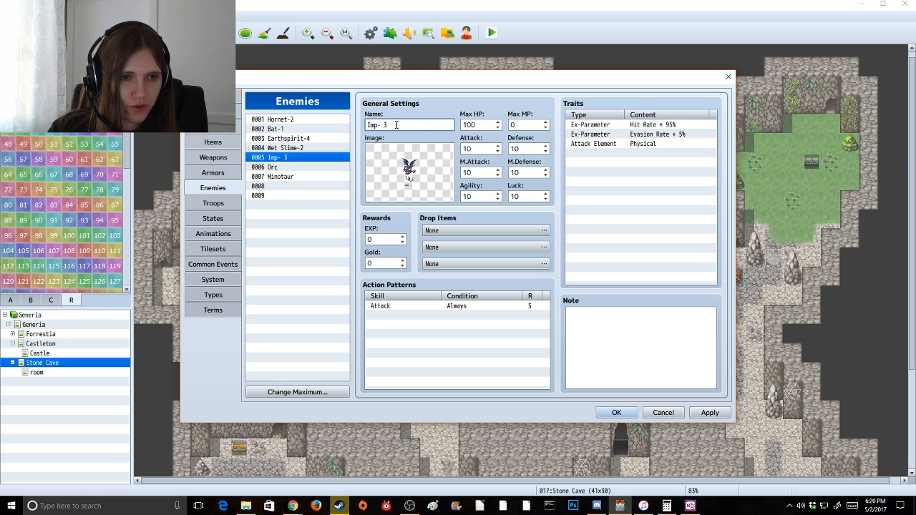
{"action": "key", "text": "Left"}
{"action": "key", "text": "BackSpace"}
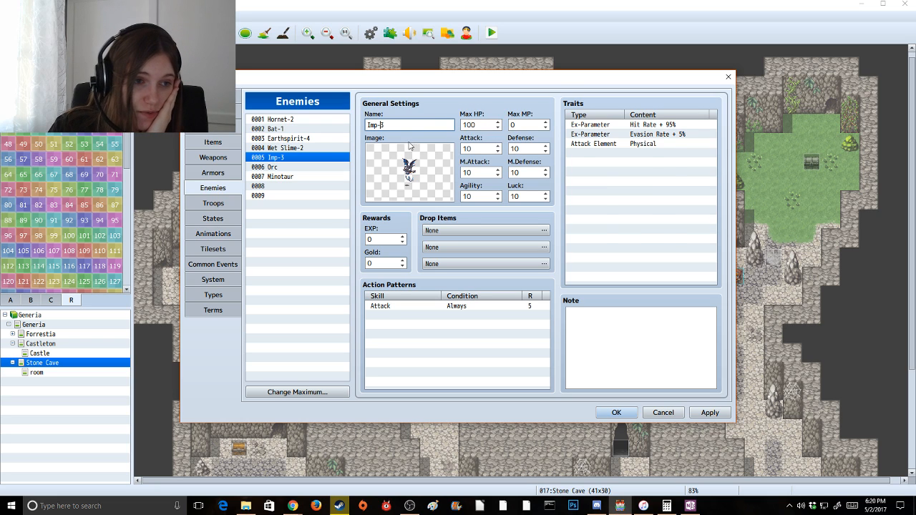
Look up the Bat class's Max HP at level 3 in its parameter curves
{"action": "left_click", "coordinate": [310, 149]}
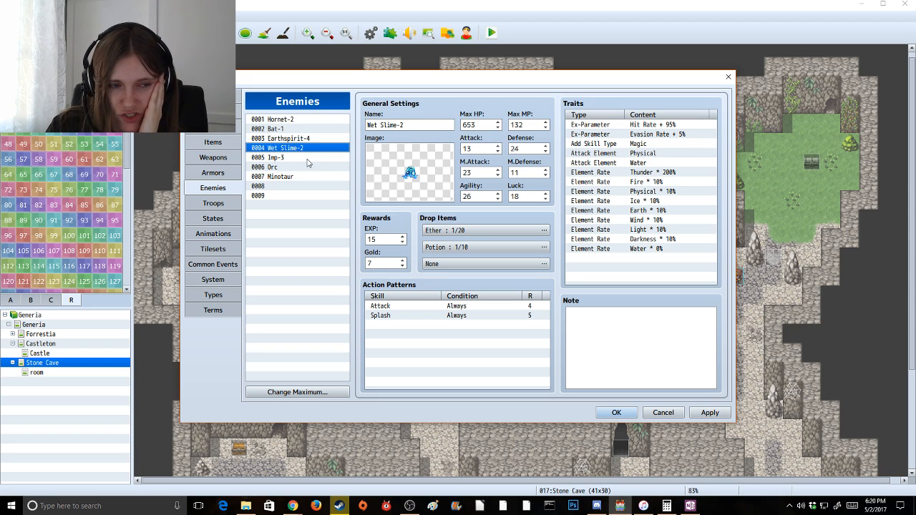
{"action": "left_click", "coordinate": [309, 158]}
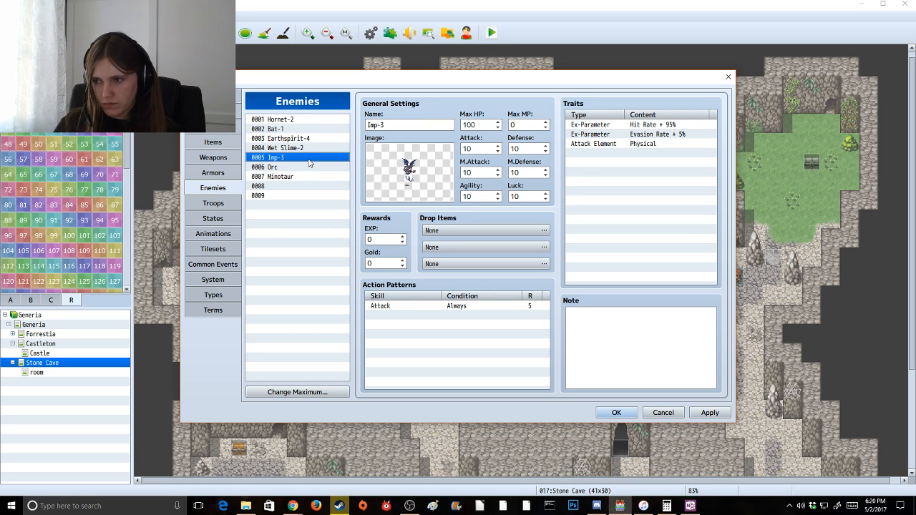
{"action": "left_click", "coordinate": [218, 112]}
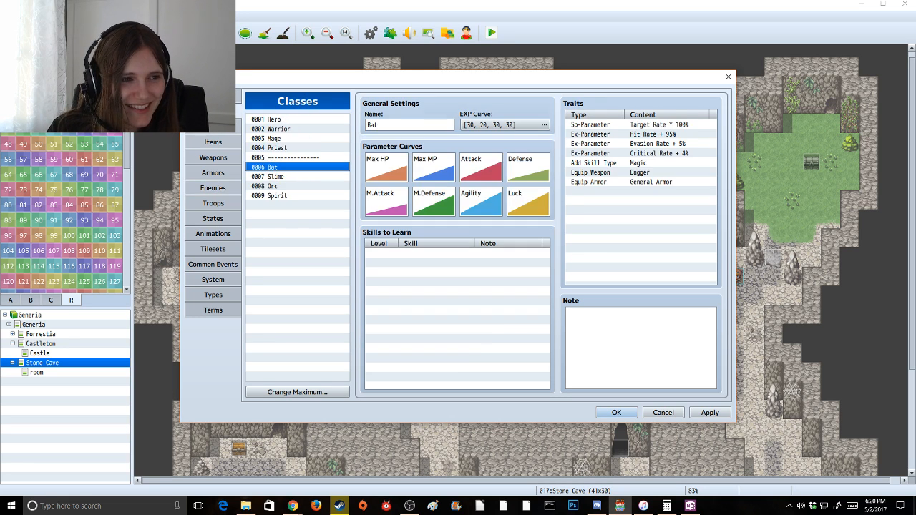
{"action": "double_click", "coordinate": [374, 169]}
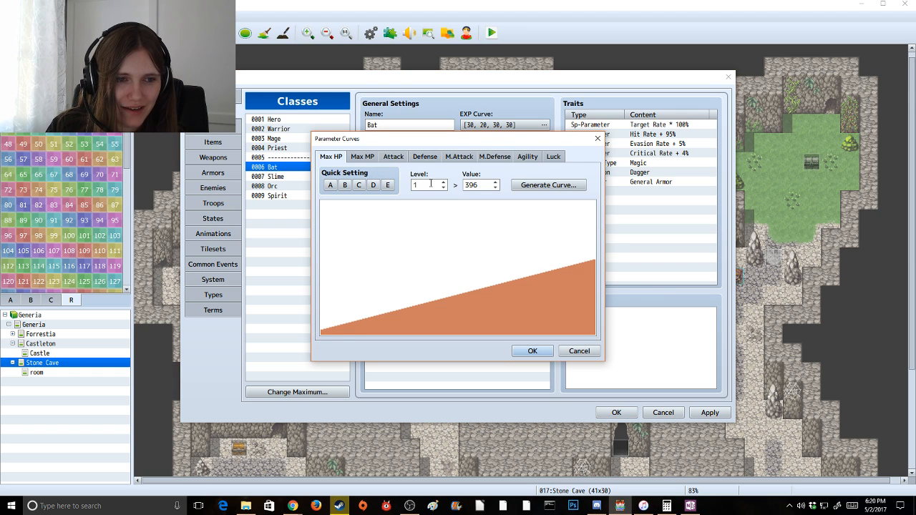
{"action": "double_click", "coordinate": [431, 184]}
{"action": "type", "text": "3"}
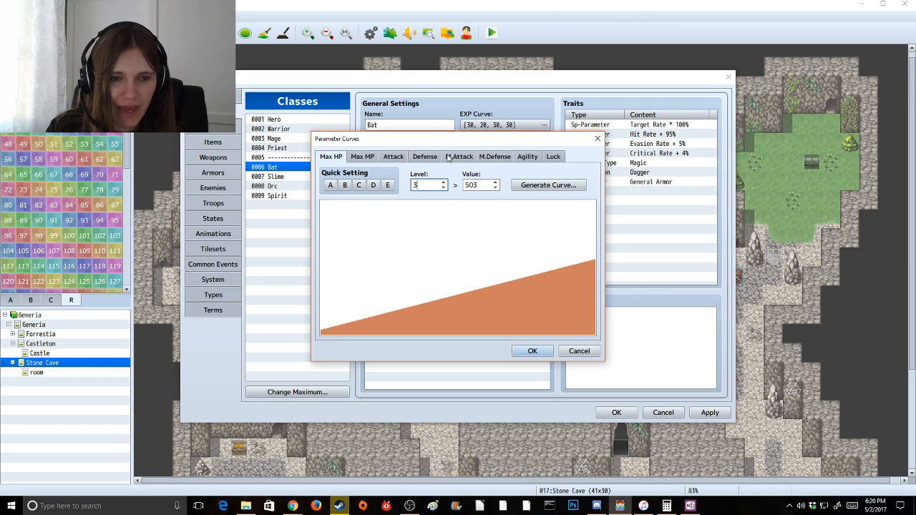
{"action": "key", "text": "alt+Tab"}
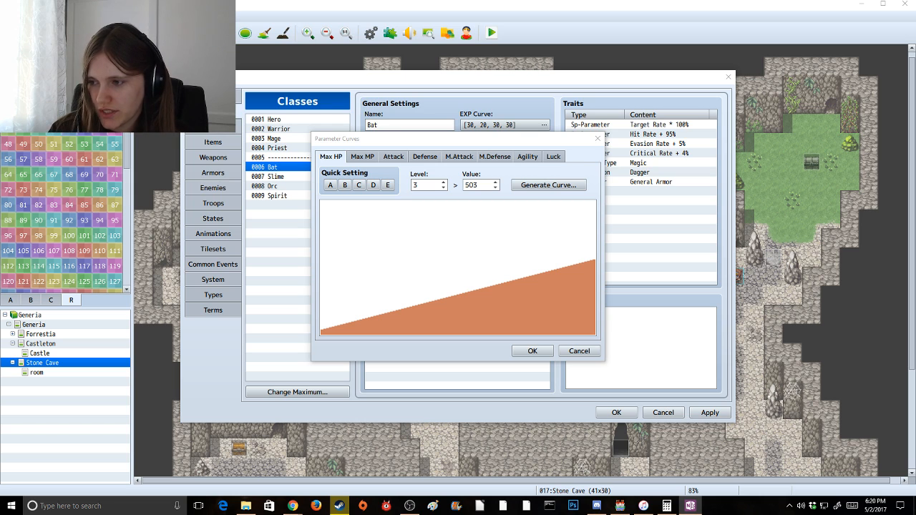
{"action": "key", "text": "alt+Tab"}
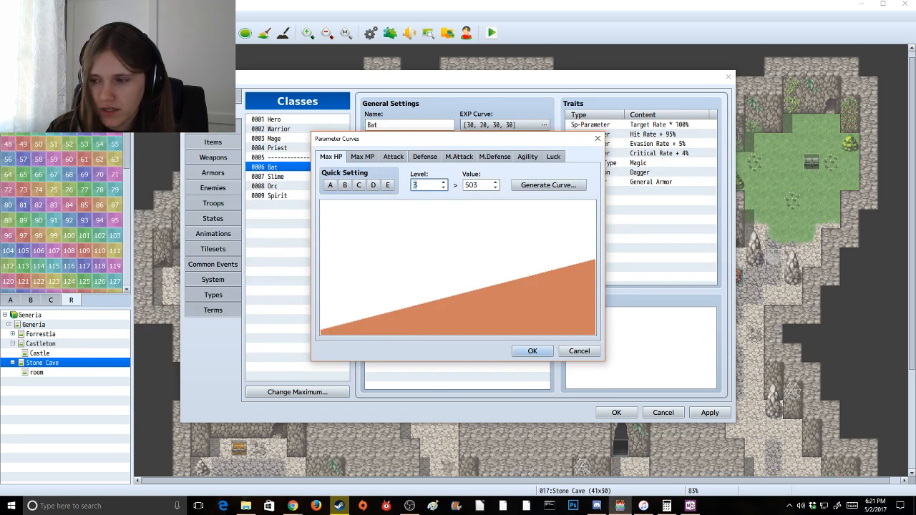
{"action": "key", "text": "alt+Tab"}
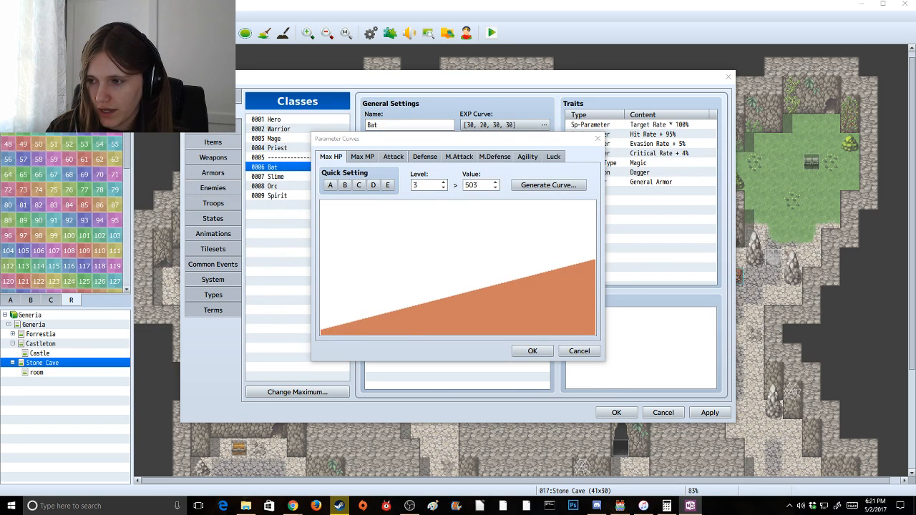
Check the Bat class's level 3 values for Max MP, Attack, Defense and M.Attack
{"action": "left_click", "coordinate": [367, 157]}
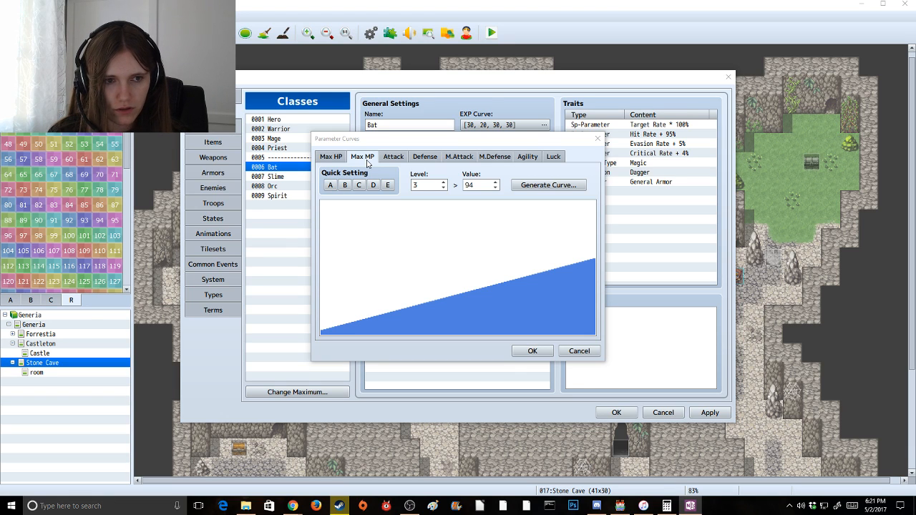
{"action": "left_click", "coordinate": [396, 158]}
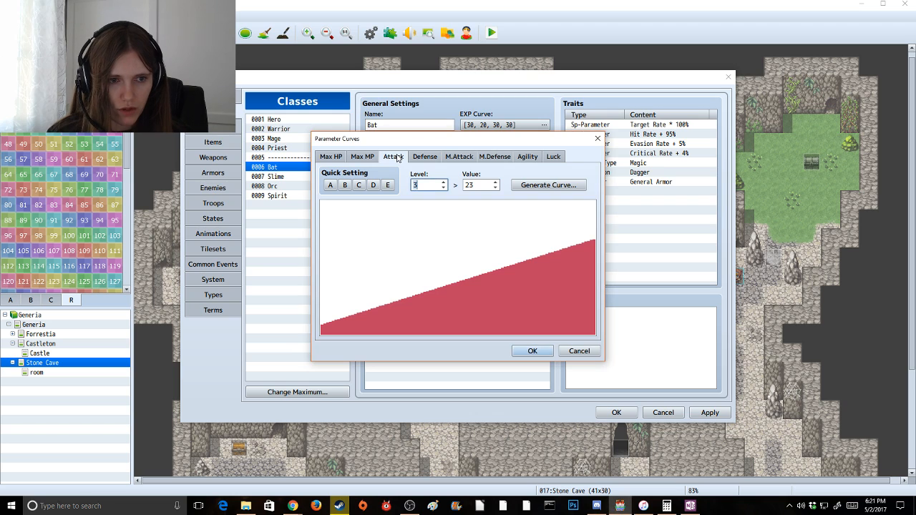
{"action": "left_click", "coordinate": [423, 157]}
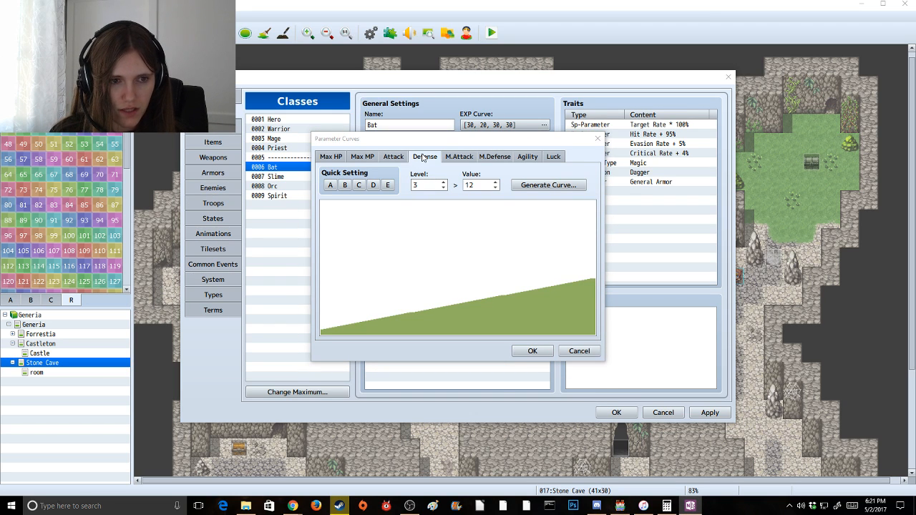
{"action": "left_click", "coordinate": [457, 158]}
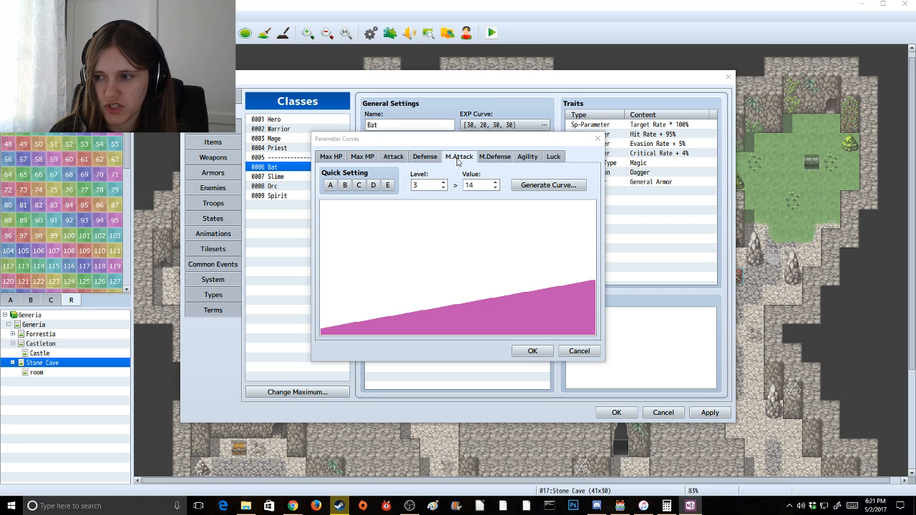
{"action": "key", "text": "alt+Tab"}
{"action": "key", "text": "alt+Tab"}
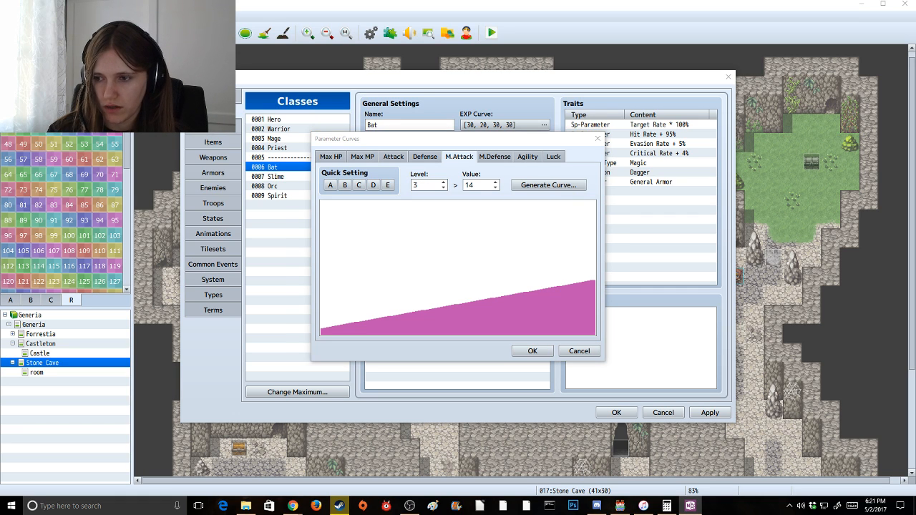
{"action": "key", "text": "alt+Tab"}
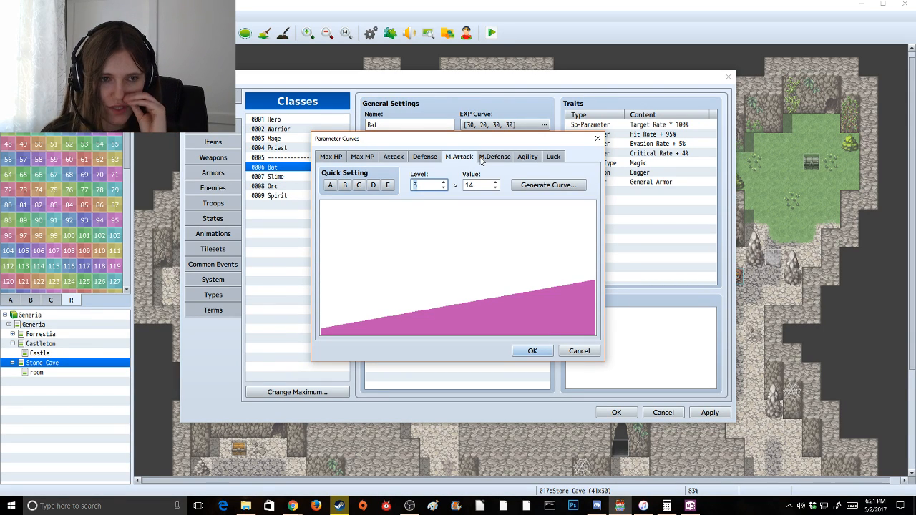
Check the Bat class's level 3 values for M.Defense, Agility and Luck, and close the parameter curves without changes
{"action": "left_click", "coordinate": [483, 161]}
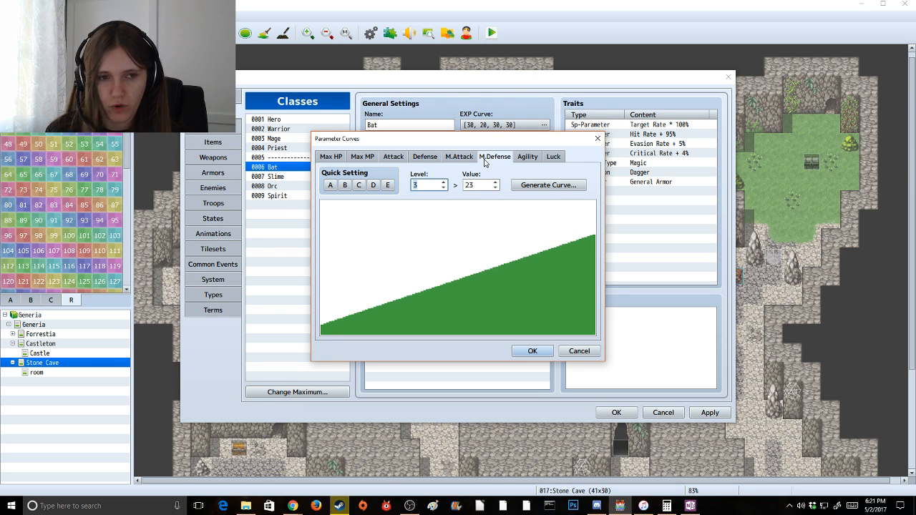
{"action": "key", "text": "alt+Tab"}
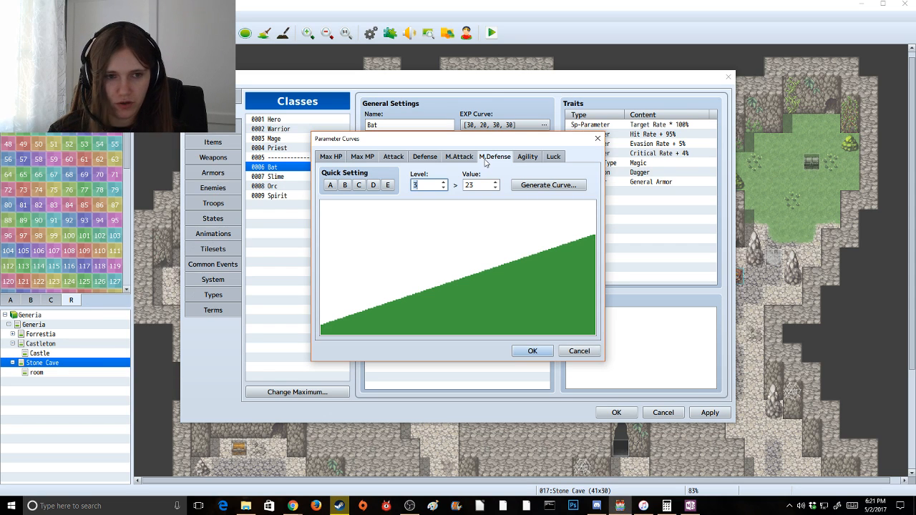
{"action": "left_click", "coordinate": [526, 160]}
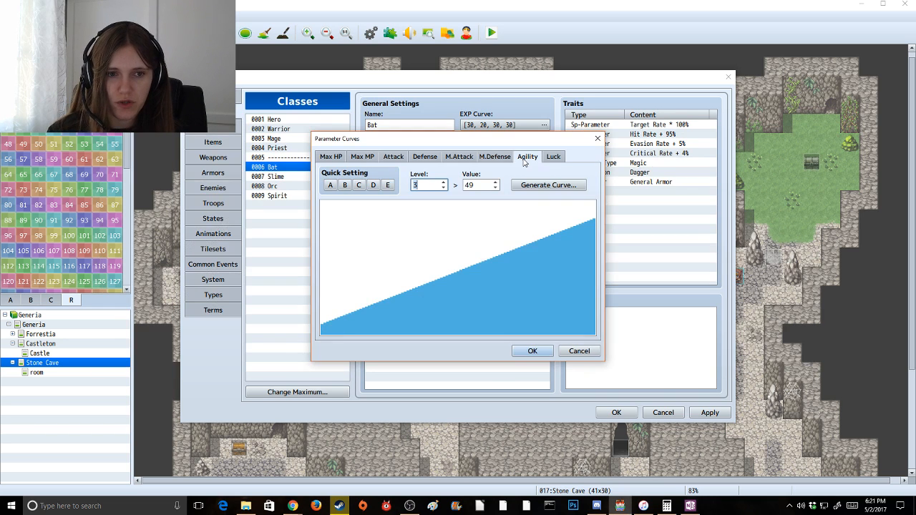
{"action": "left_click", "coordinate": [553, 156]}
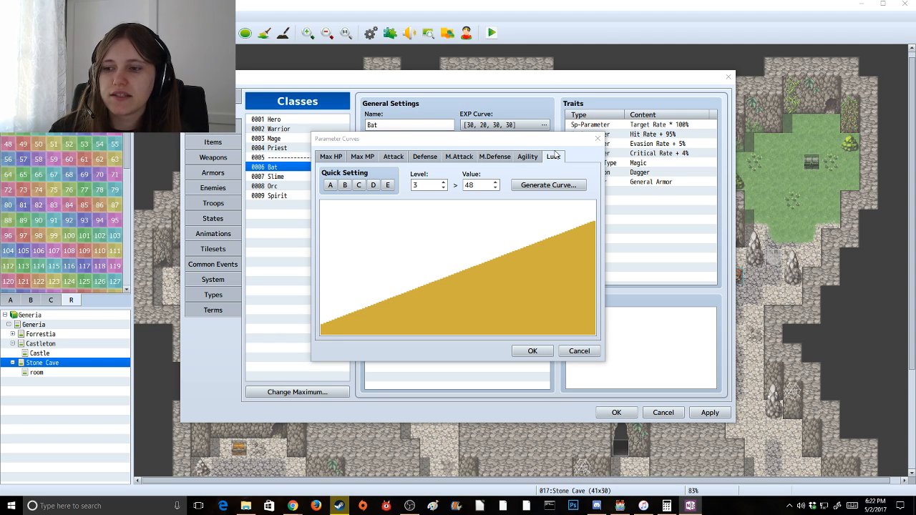
{"action": "left_click", "coordinate": [579, 351]}
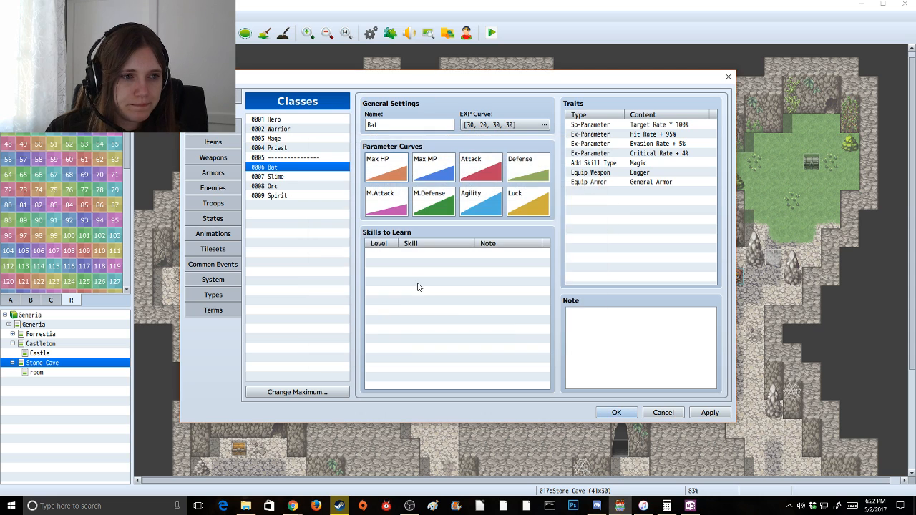
Set enemy Imp-3's Max HP to 503, Max MP to 94 and Attack to 23
{"action": "left_click", "coordinate": [214, 187]}
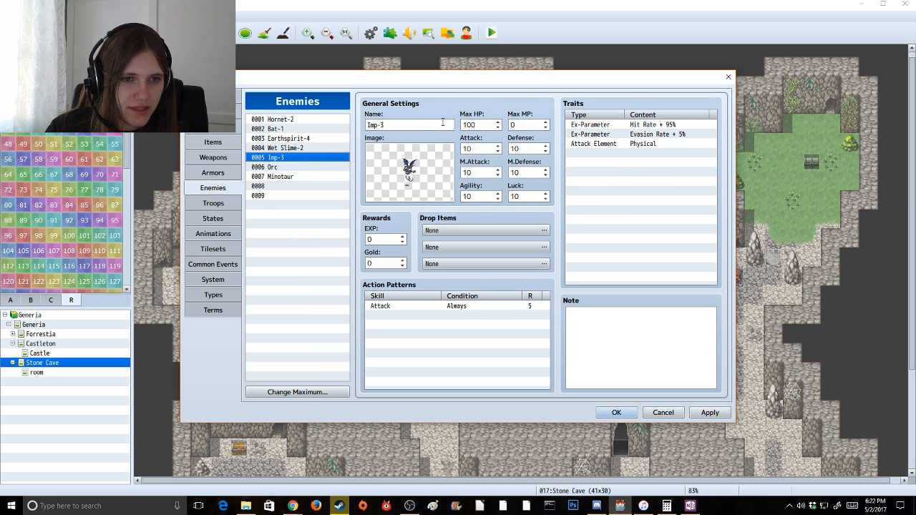
{"action": "left_click", "coordinate": [473, 124]}
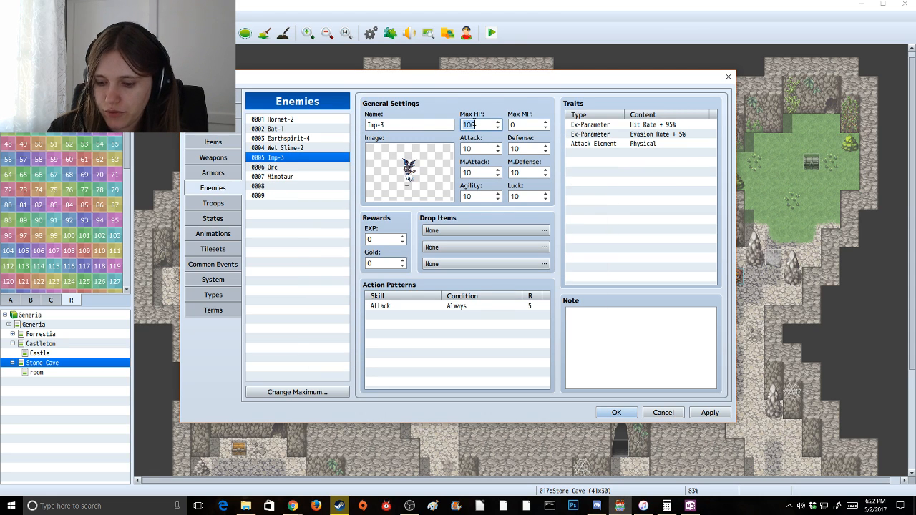
{"action": "type", "text": "500"}
{"action": "key", "text": "Tab"}
{"action": "key", "text": "Tab"}
{"action": "type", "text": "23"}
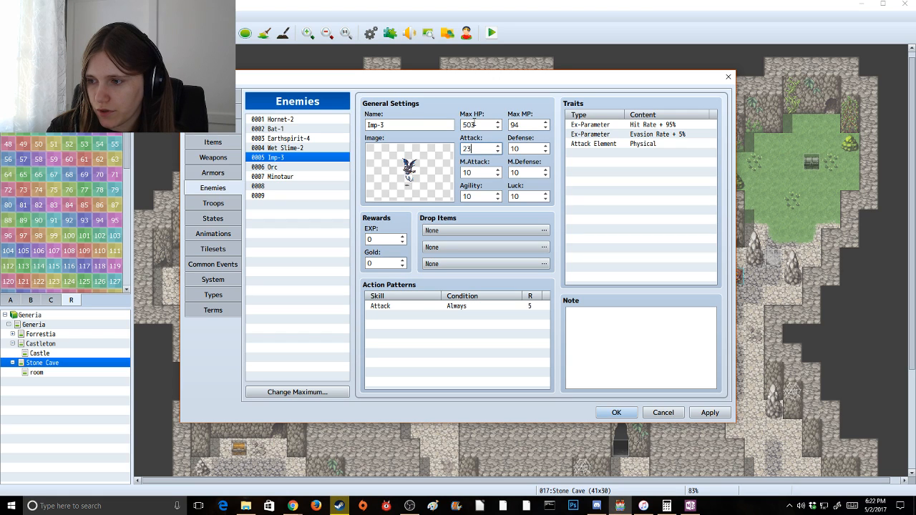
Set Imp-3's Defense to 12, M.Attack to 14 and M.Defense to 23
{"action": "key", "text": "Tab"}
{"action": "type", "text": "12"}
{"action": "key", "text": "Tab"}
{"action": "type", "text": "14"}
{"action": "key", "text": "Tab"}
{"action": "type", "text": "23"}
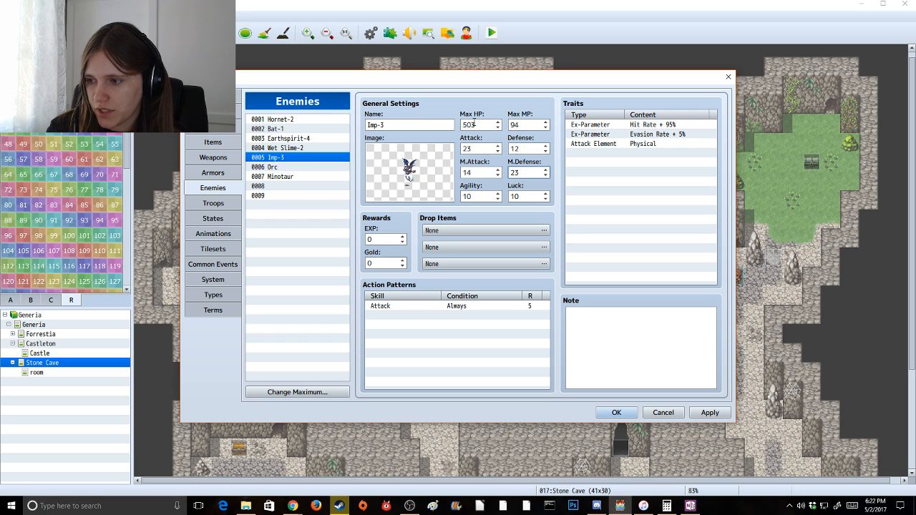
Set Imp-3's Agility to 49 and Luck to 48, and apply the database changes
{"action": "key", "text": "Tab"}
{"action": "type", "text": "49"}
{"action": "key", "text": "Tab"}
{"action": "type", "text": "48"}
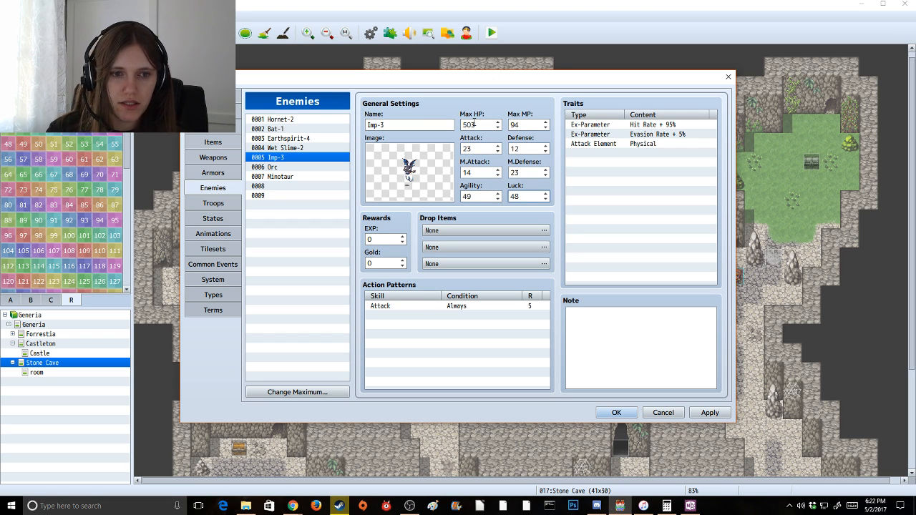
{"action": "left_click", "coordinate": [613, 413]}
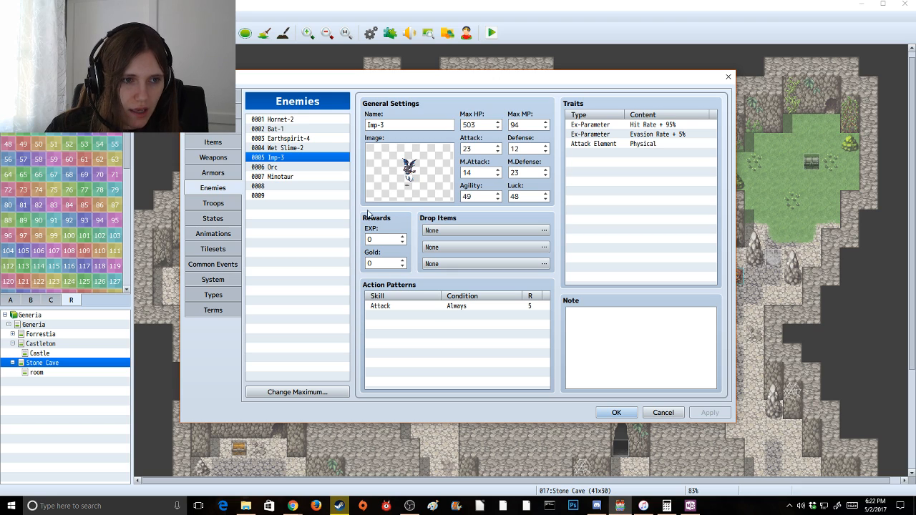
Compare the stats and rewards of Hornet-2 and Bat-1 with those of Imp-3
{"action": "left_click", "coordinate": [294, 130]}
{"action": "left_click", "coordinate": [294, 120]}
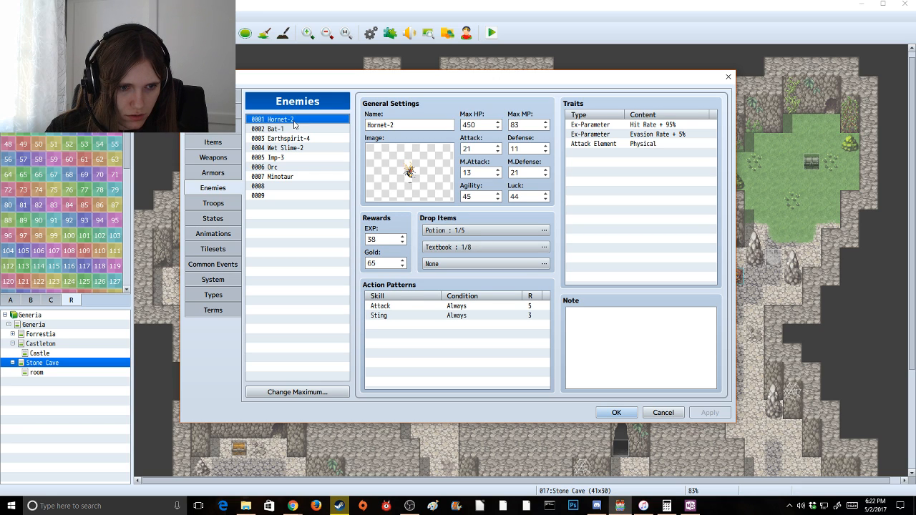
{"action": "left_click", "coordinate": [294, 130]}
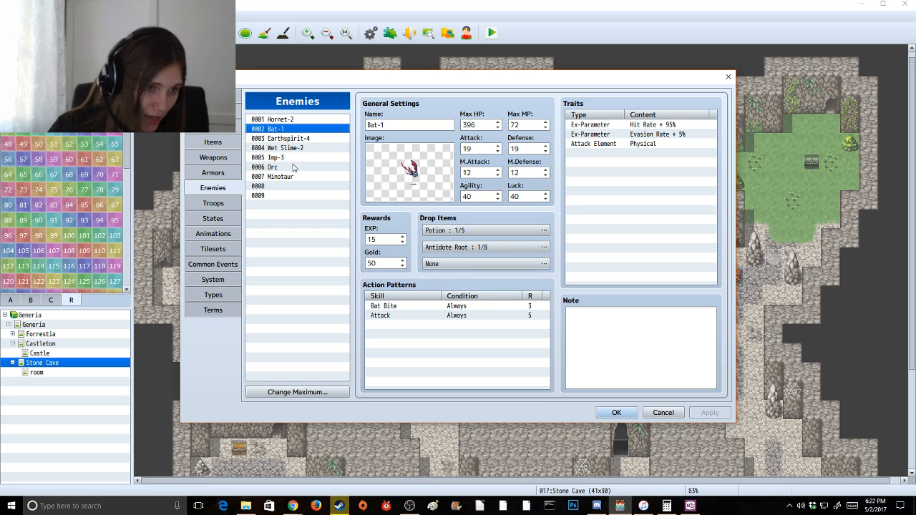
{"action": "left_click", "coordinate": [296, 158]}
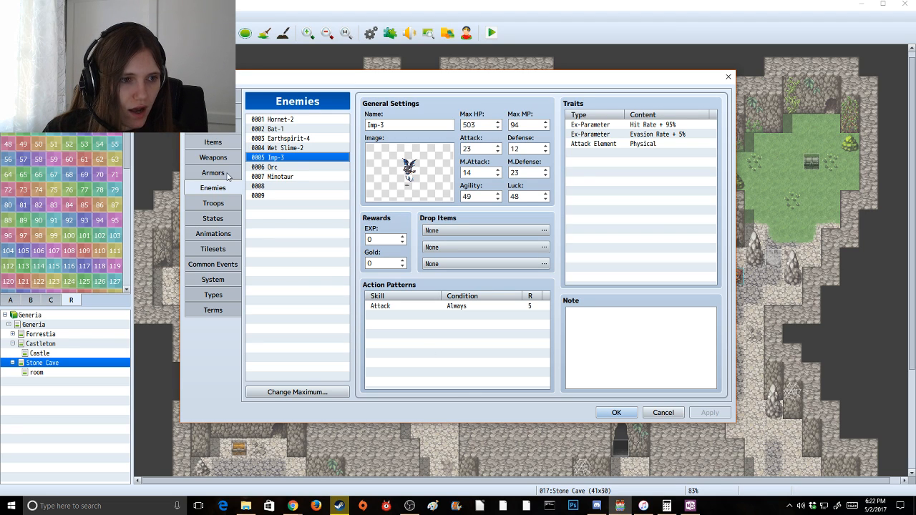
Review the existing troops and set the maximum number of troops to 10
{"action": "left_click", "coordinate": [223, 207]}
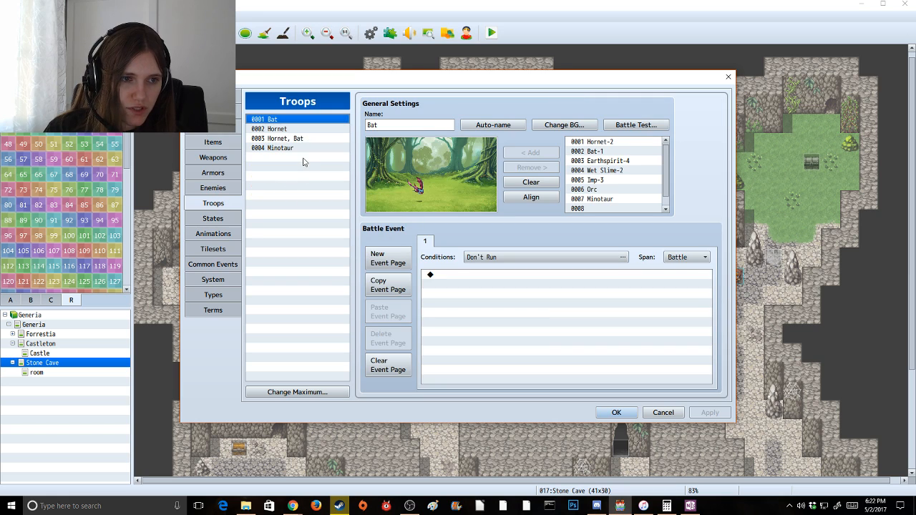
{"action": "left_click", "coordinate": [298, 148]}
{"action": "left_click", "coordinate": [290, 122]}
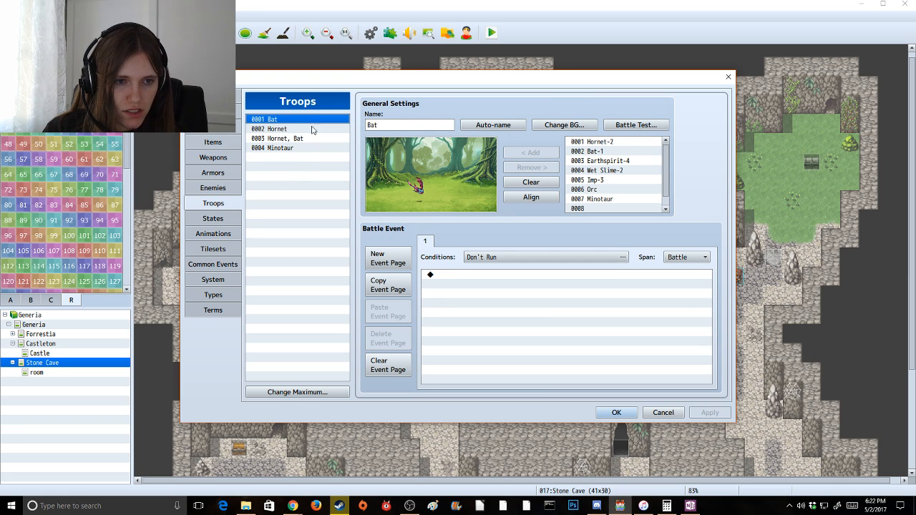
{"action": "left_click", "coordinate": [277, 139]}
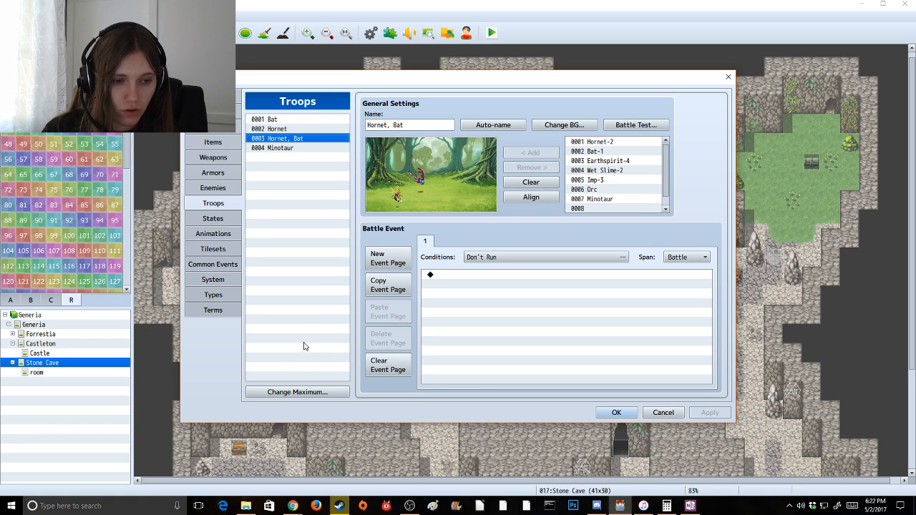
{"action": "left_click", "coordinate": [297, 393]}
{"action": "left_click", "coordinate": [290, 385]}
{"action": "left_click", "coordinate": [290, 385]}
{"action": "left_click", "coordinate": [290, 386]}
{"action": "left_click", "coordinate": [290, 385]}
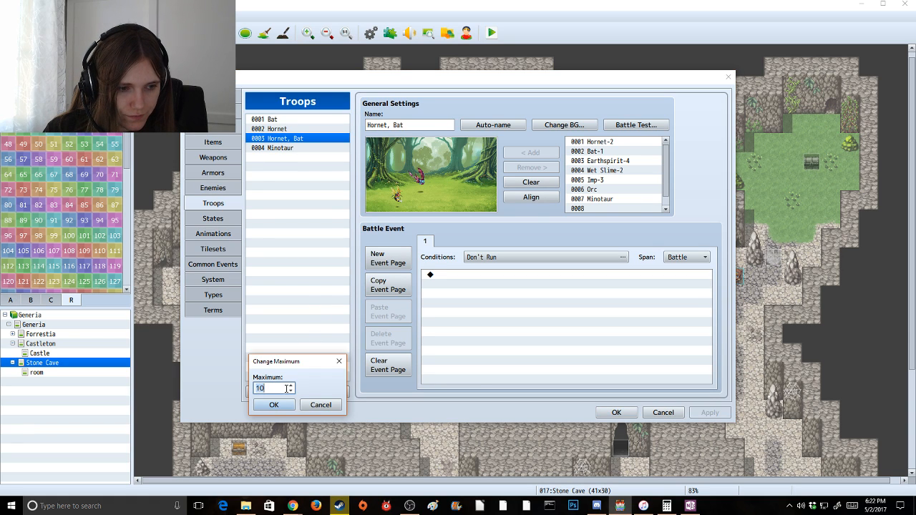
{"action": "left_click", "coordinate": [269, 408]}
Add Earthspirit-4 to the empty troop 0005 and name the troop automatically
{"action": "left_click", "coordinate": [295, 159]}
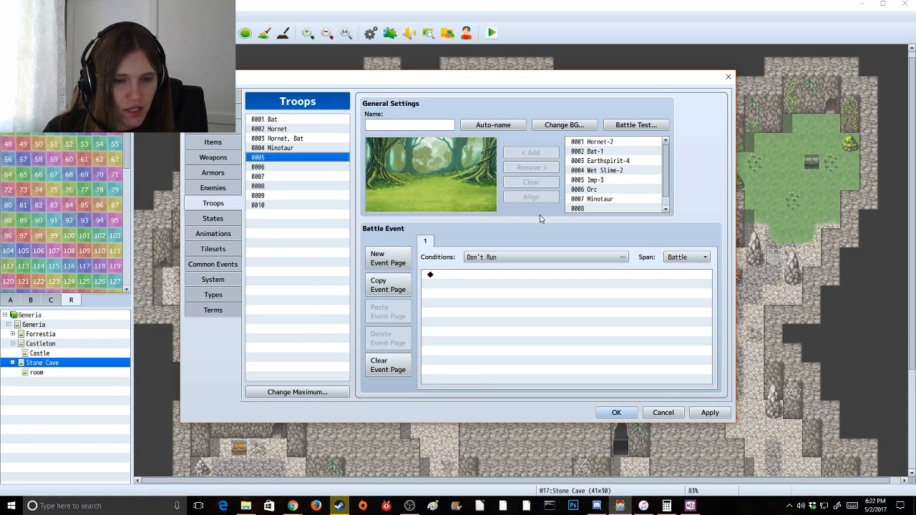
{"action": "left_click", "coordinate": [607, 161]}
{"action": "left_click", "coordinate": [548, 150]}
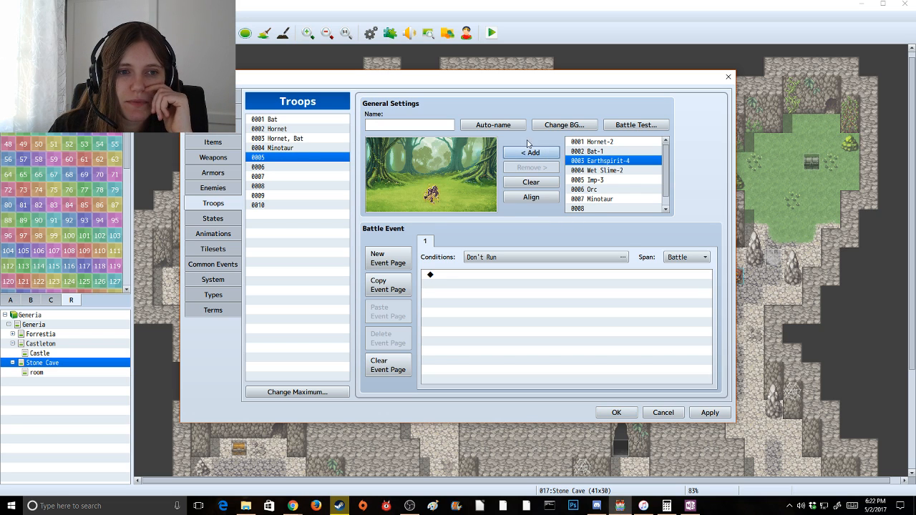
{"action": "left_click", "coordinate": [494, 125]}
Add Imp-3 to the empty troop 0006 and name the troop automatically
{"action": "left_click", "coordinate": [299, 168]}
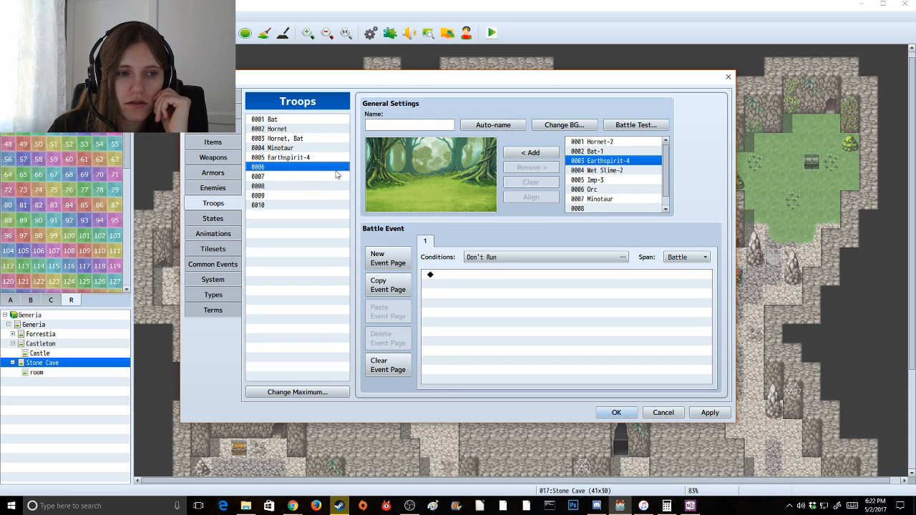
{"action": "left_click", "coordinate": [607, 179]}
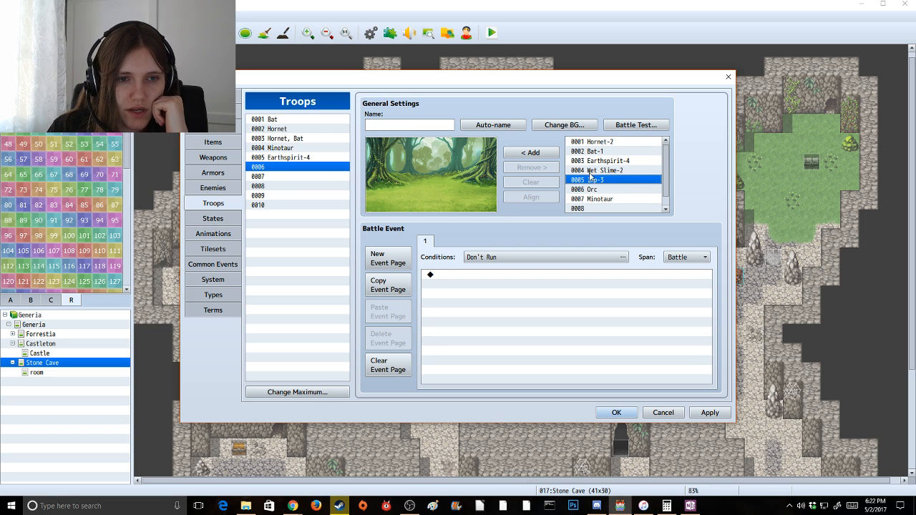
{"action": "left_click", "coordinate": [531, 153]}
{"action": "left_click", "coordinate": [494, 126]}
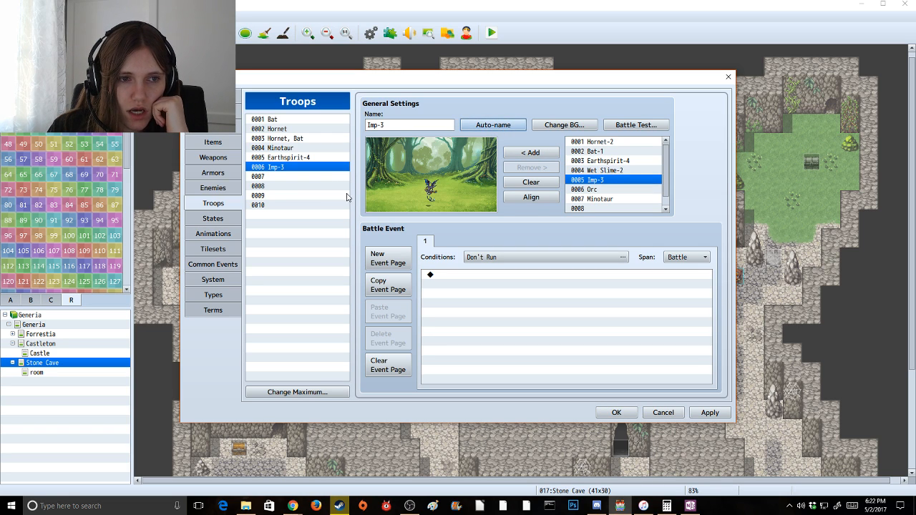
Add Earthspirit-4 to the empty troop 0007
{"action": "left_click", "coordinate": [290, 177]}
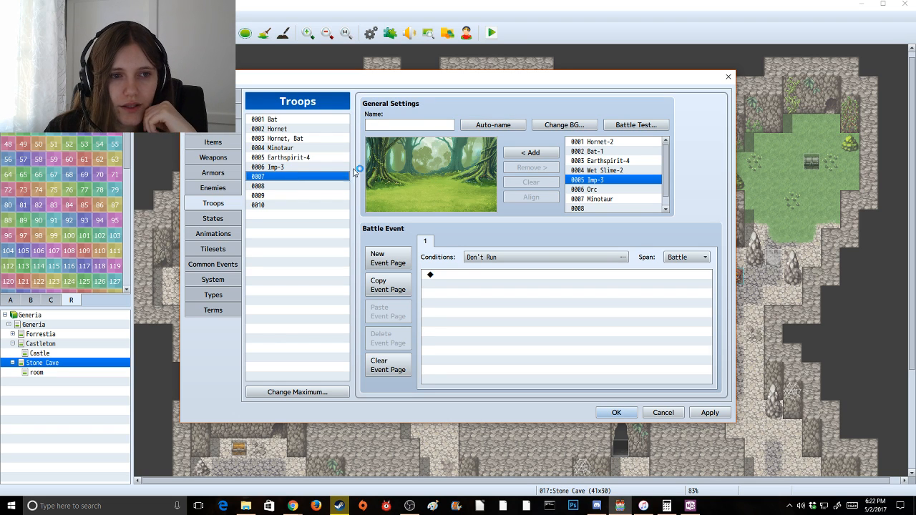
{"action": "left_click", "coordinate": [612, 161]}
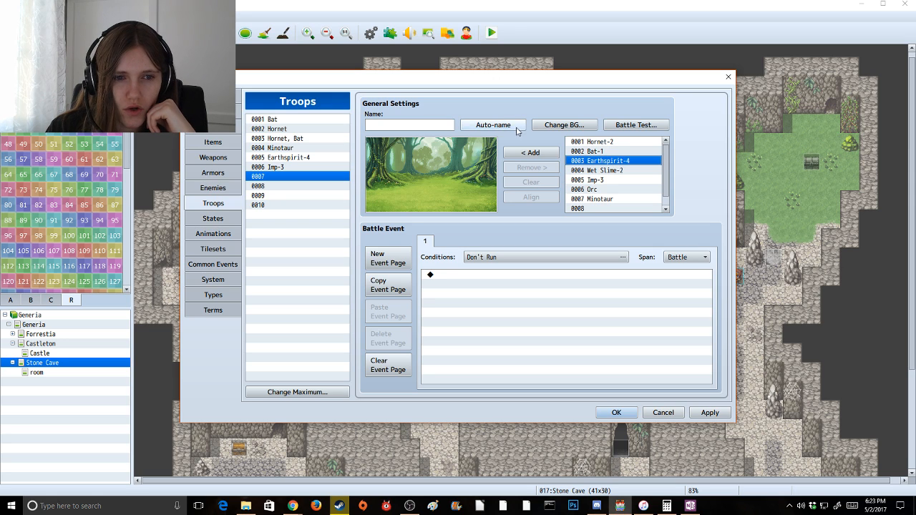
{"action": "left_click", "coordinate": [530, 152]}
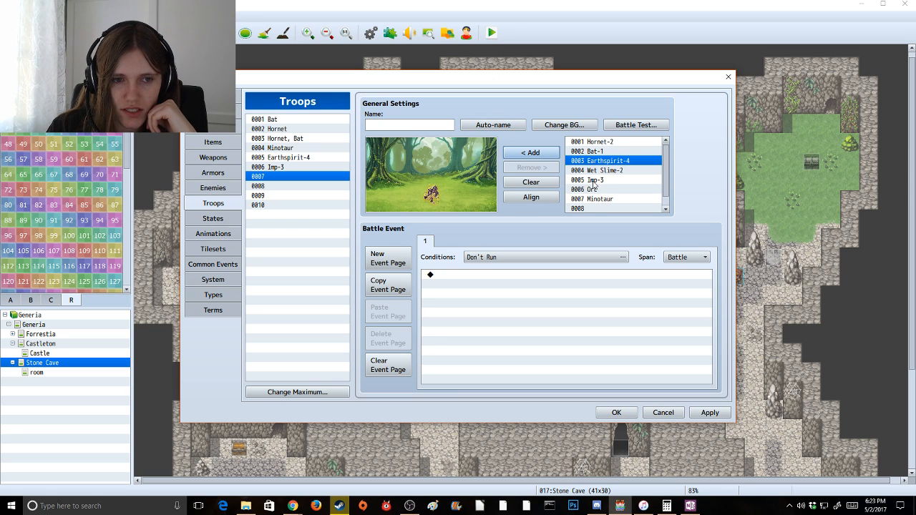
Move the enemies of the Earthspirit-4 and Imp-3 troops up and left from their default positions on the battlefield
{"action": "left_click", "coordinate": [312, 157]}
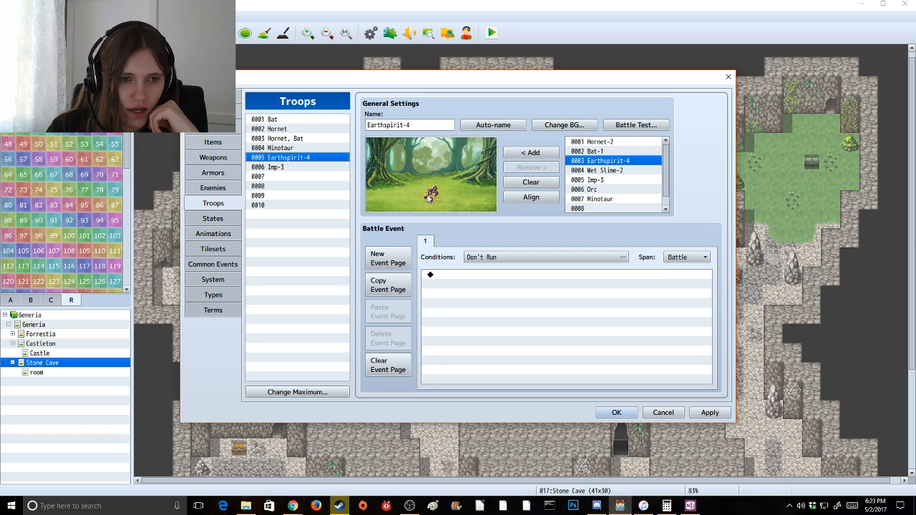
{"action": "left_click_drag", "start_coordinate": [429, 198], "coordinate": [406, 188]}
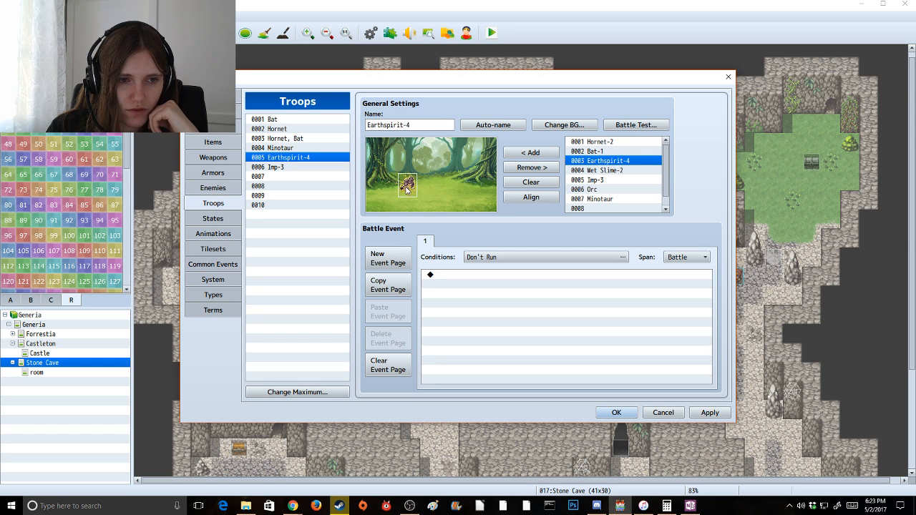
{"action": "left_click", "coordinate": [312, 167]}
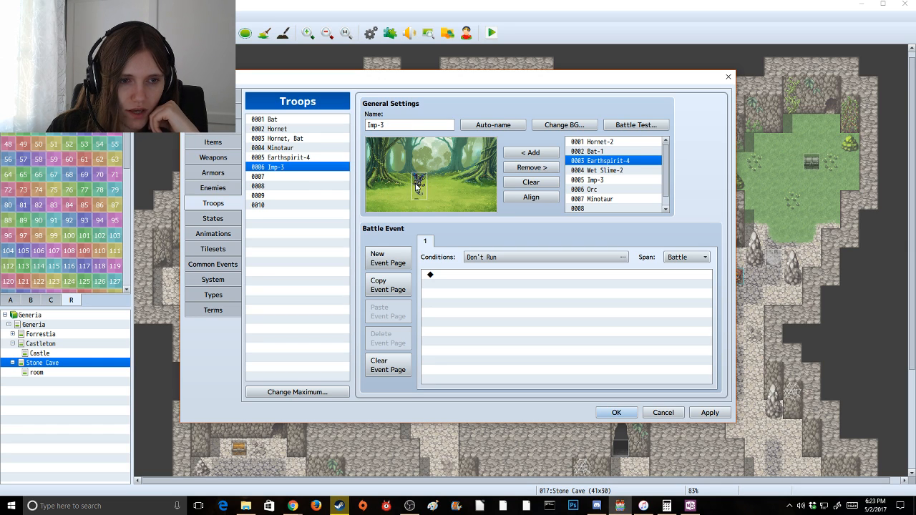
Compare the placement in the Hornet and Bat troops, and shift the enemies of the Bat and Imp-3 troops slightly further left
{"action": "left_click", "coordinate": [284, 138]}
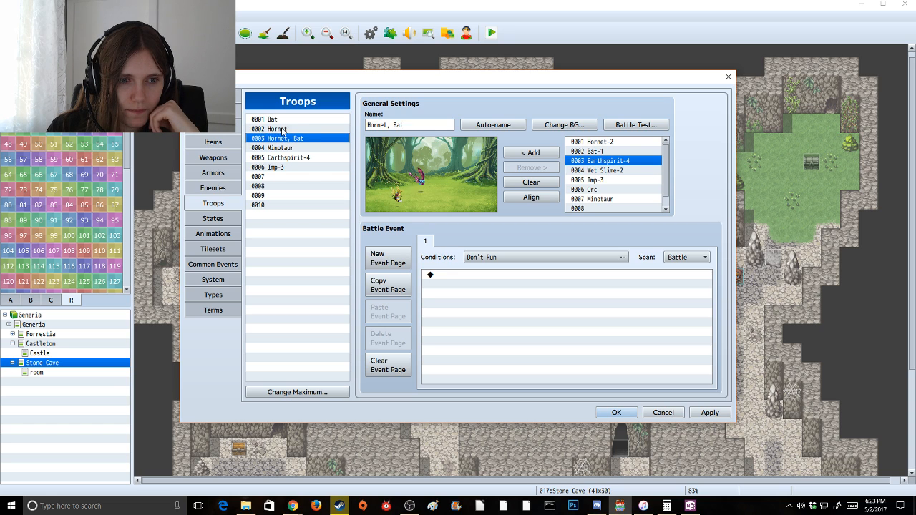
{"action": "left_click", "coordinate": [283, 129]}
{"action": "left_click", "coordinate": [269, 120]}
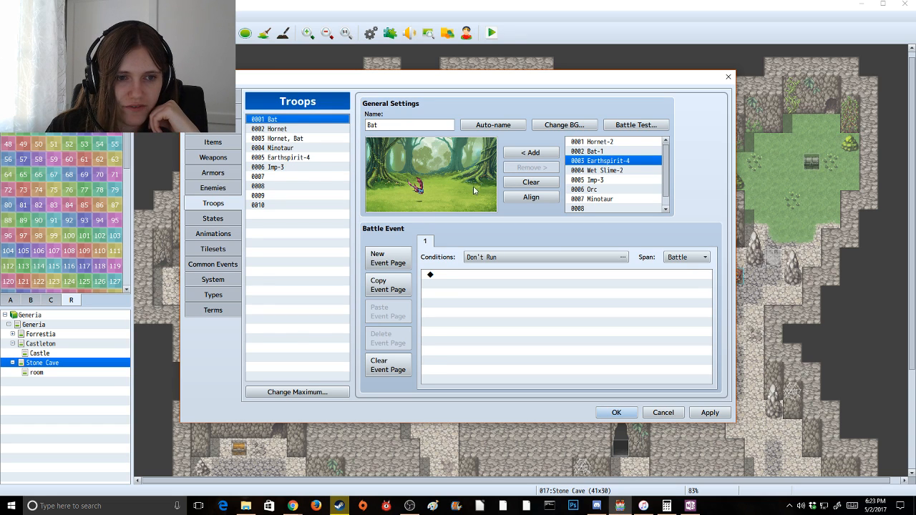
{"action": "left_click_drag", "start_coordinate": [421, 187], "coordinate": [410, 184]}
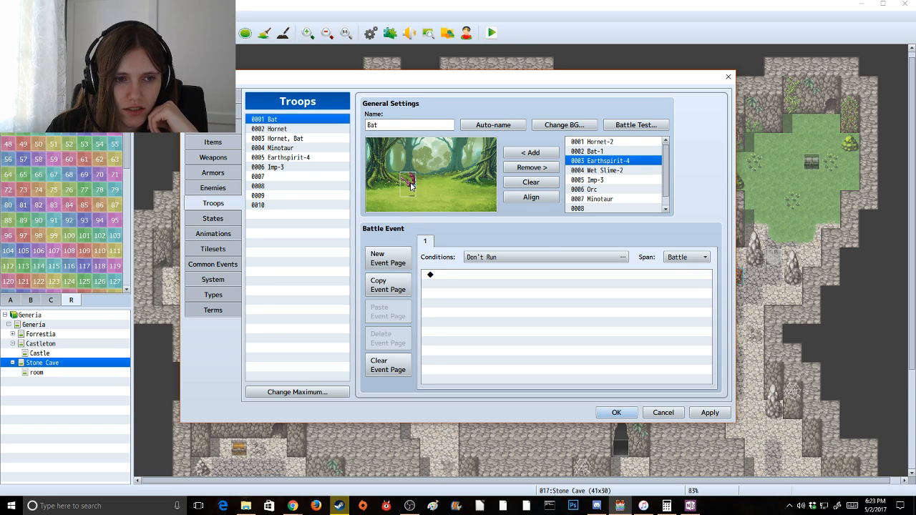
{"action": "left_click", "coordinate": [288, 169]}
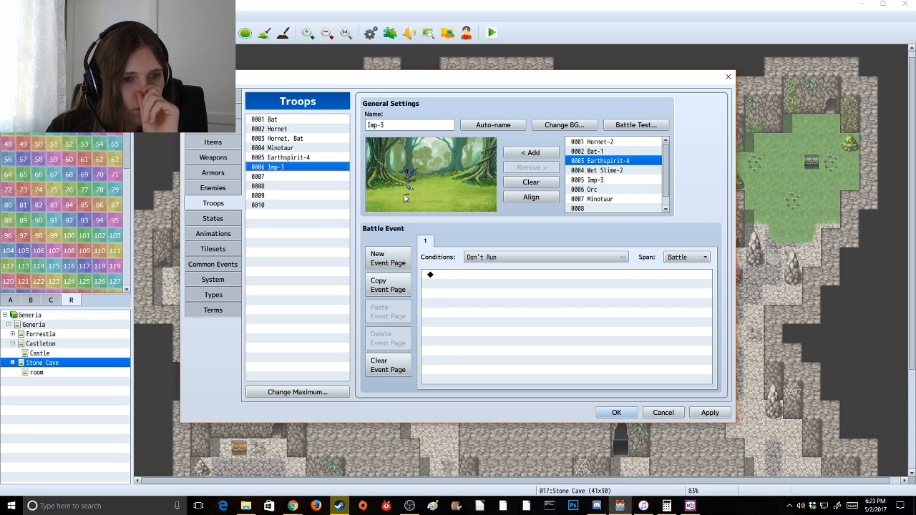
In troop 0007, place Earthspirit-4 at the battlefield's lower left, add Imp-3 above and to its right, and name the troop automatically
{"action": "left_click", "coordinate": [323, 176]}
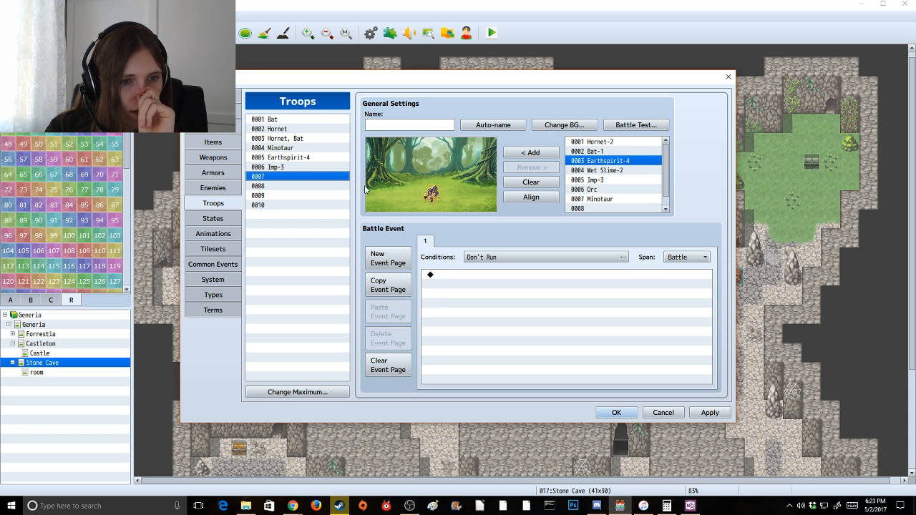
{"action": "left_click", "coordinate": [602, 181]}
{"action": "left_click", "coordinate": [531, 153]}
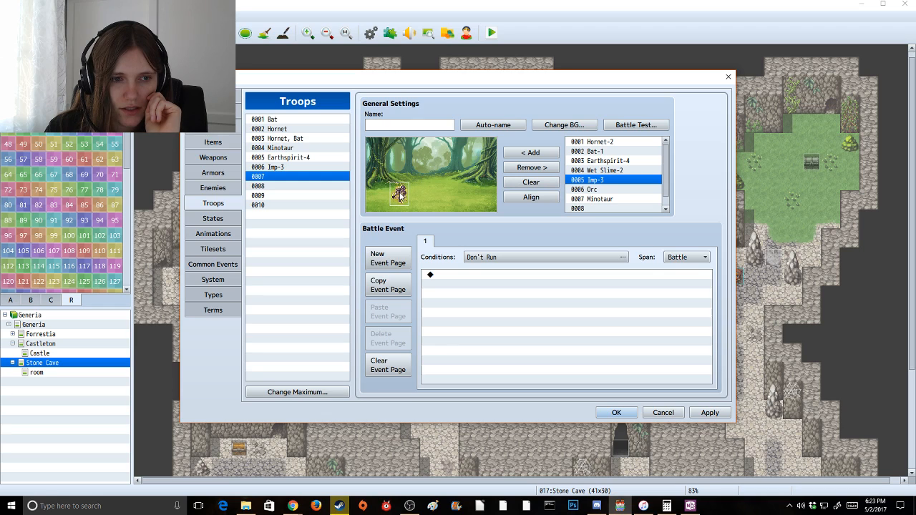
{"action": "left_click", "coordinate": [534, 153]}
{"action": "left_click_drag", "start_coordinate": [428, 189], "coordinate": [420, 170]}
{"action": "left_click", "coordinate": [496, 124]}
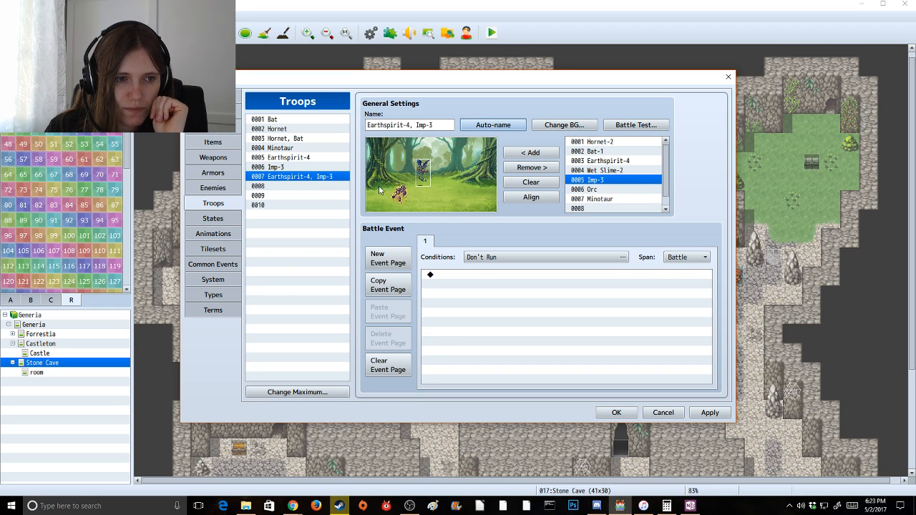
Fill the empty troop 0008 with two Earthspirit-4 enemies placed diagonally and name it automatically
{"action": "left_click", "coordinate": [333, 187]}
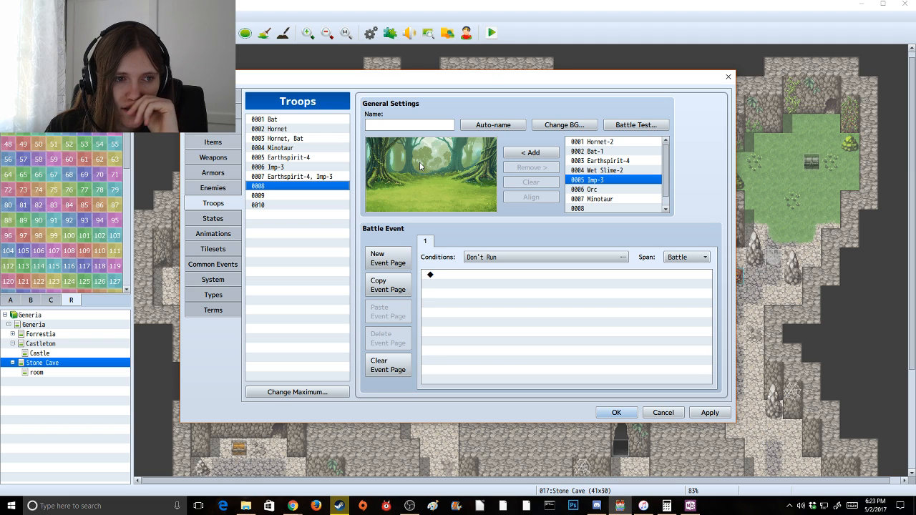
{"action": "left_click", "coordinate": [625, 162]}
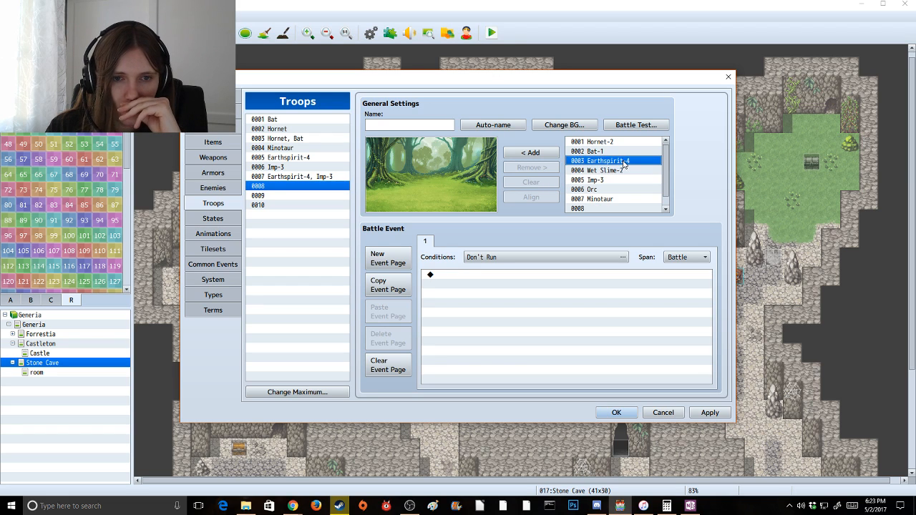
{"action": "left_click", "coordinate": [549, 153]}
{"action": "left_click", "coordinate": [548, 152]}
{"action": "mouse_move", "coordinate": [425, 196]}
{"action": "left_mouse_down"}
{"action": "mouse_move", "coordinate": [398, 196]}
{"action": "mouse_move", "coordinate": [427, 184]}
{"action": "left_mouse_up"}
{"action": "left_click", "coordinate": [492, 126]}
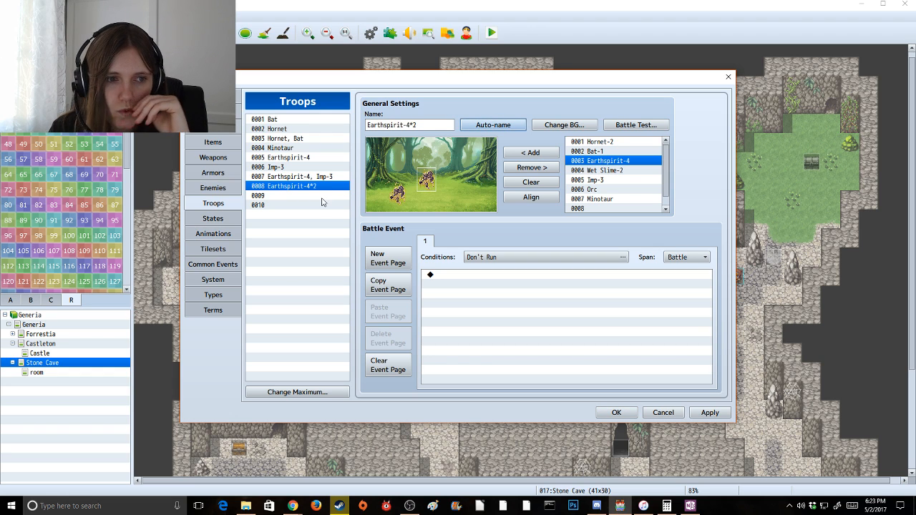
Fill the empty troop 0009 with two Imp-3 enemies placed diagonally and name it automatically
{"action": "left_click", "coordinate": [322, 196]}
{"action": "left_click", "coordinate": [594, 180]}
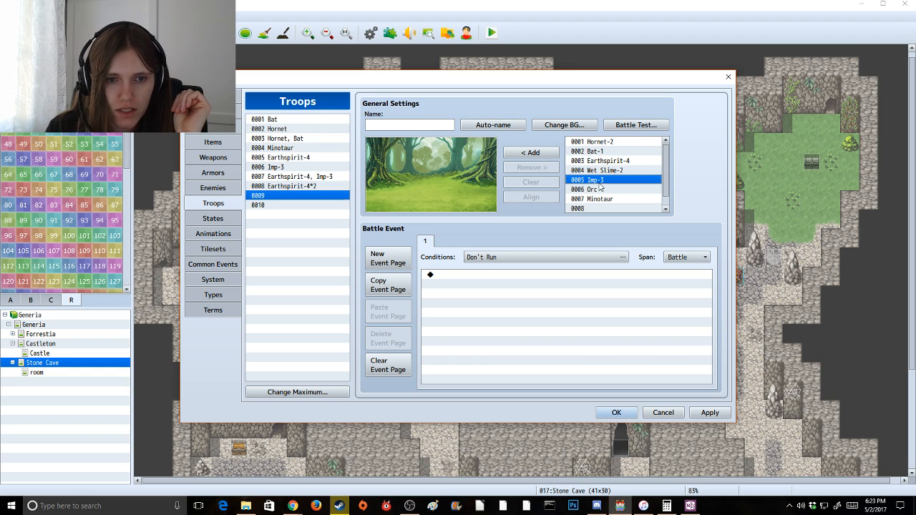
{"action": "left_click", "coordinate": [540, 153]}
{"action": "left_click", "coordinate": [540, 153]}
{"action": "left_click_drag", "start_coordinate": [404, 196], "coordinate": [419, 176]}
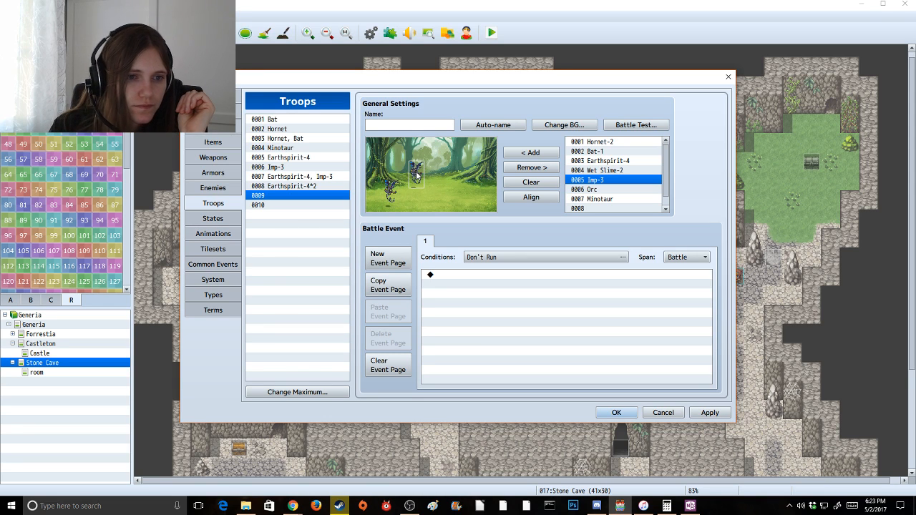
{"action": "left_click", "coordinate": [470, 126]}
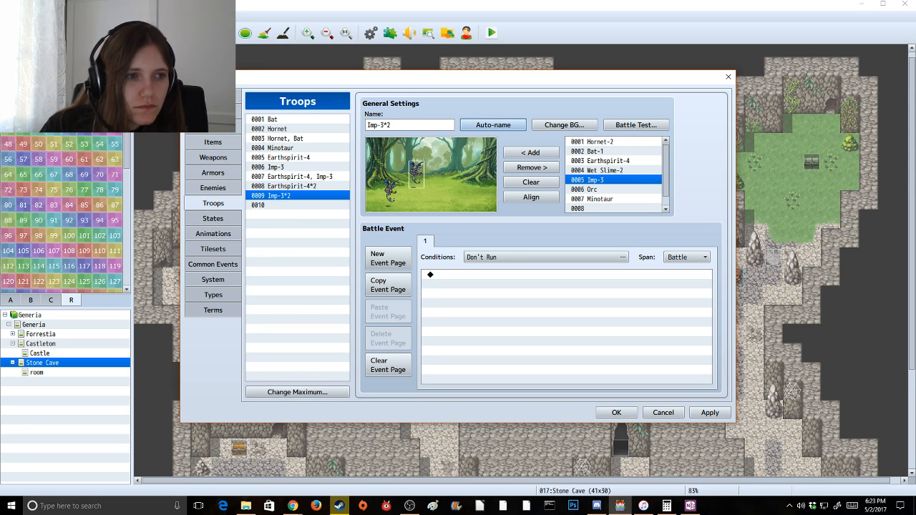
Divide 204 by 4 in Calculator and set Imp-3's EXP reward to 51 in the enemy database
{"action": "left_click", "coordinate": [213, 188]}
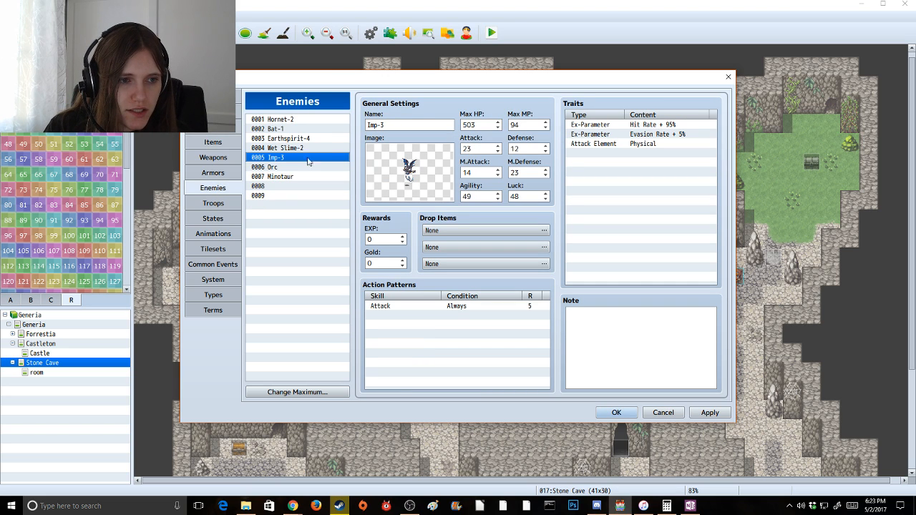
{"action": "left_click", "coordinate": [667, 506]}
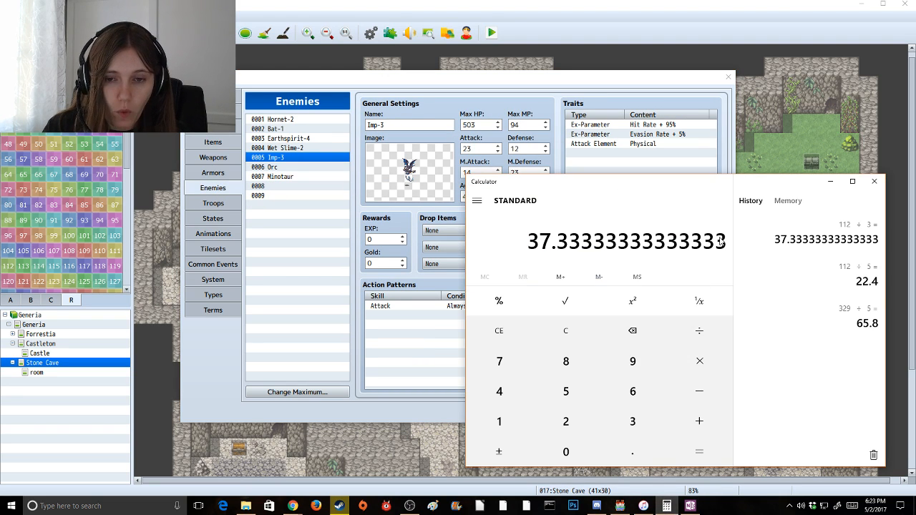
{"action": "left_click", "coordinate": [497, 329]}
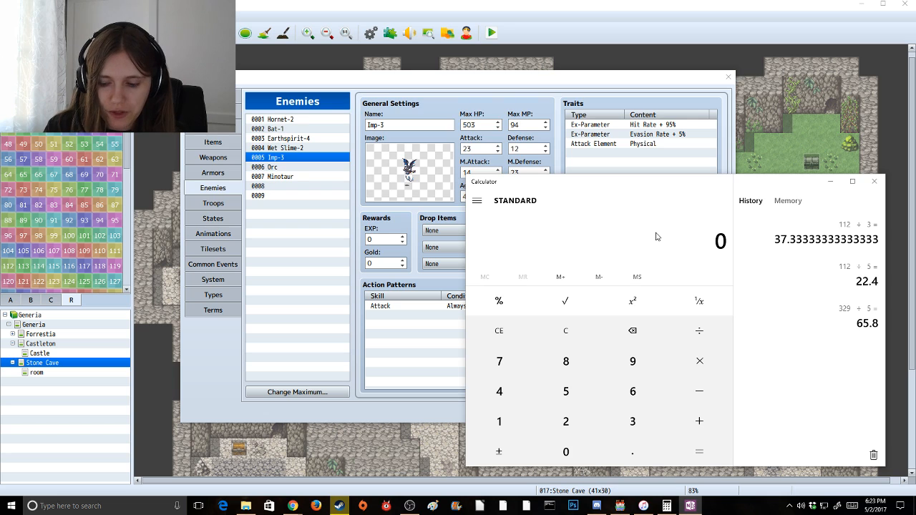
{"action": "type", "text": "204"}
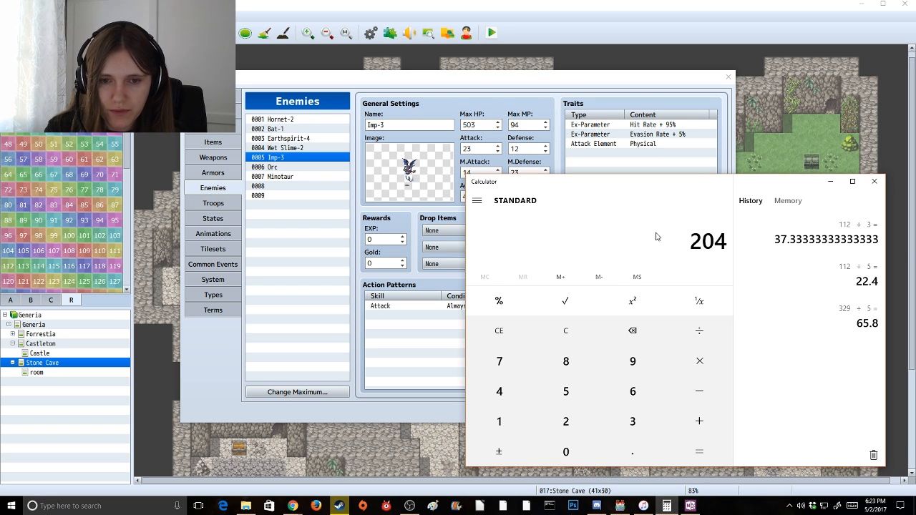
{"action": "type", "text": "/4"}
{"action": "key", "text": "Return"}
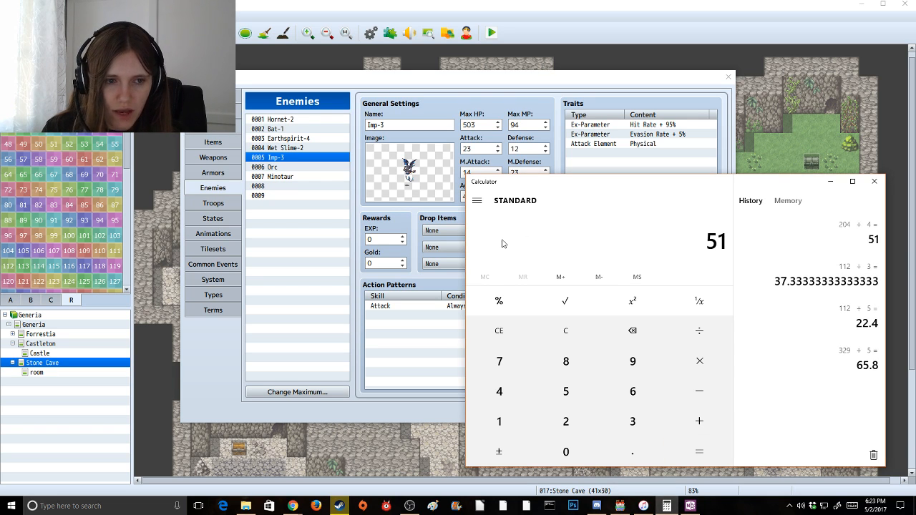
{"action": "left_click", "coordinate": [386, 242]}
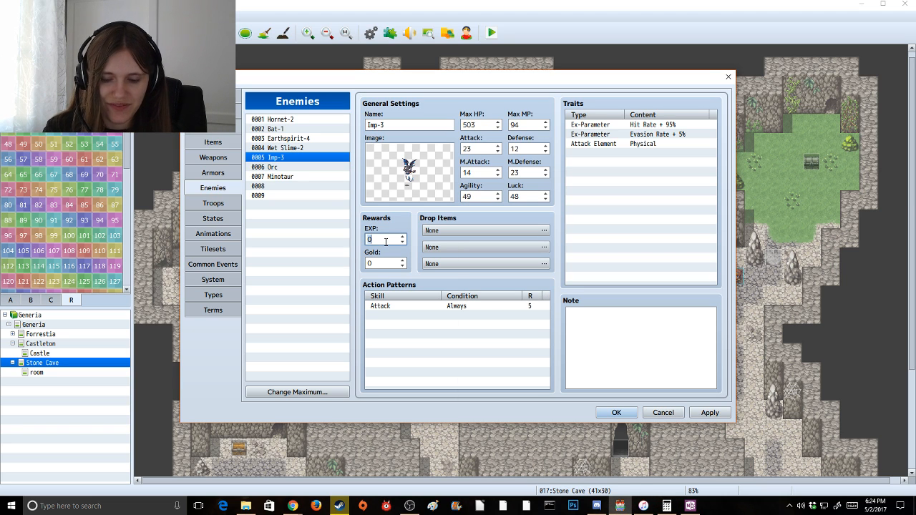
{"action": "type", "text": "51"}
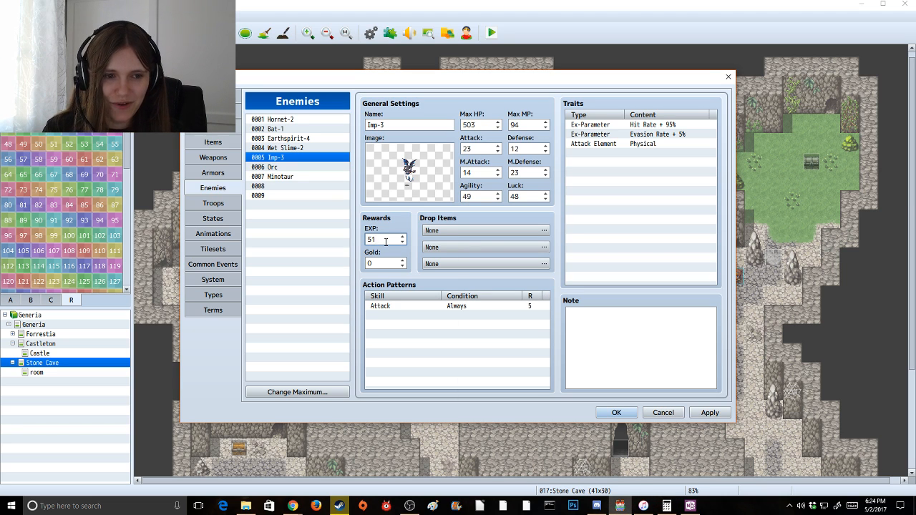
Compare the rewards and drop items of Earthspirit-4, Bat-1 and Hornet-2 with those of Imp-3
{"action": "left_click", "coordinate": [301, 139]}
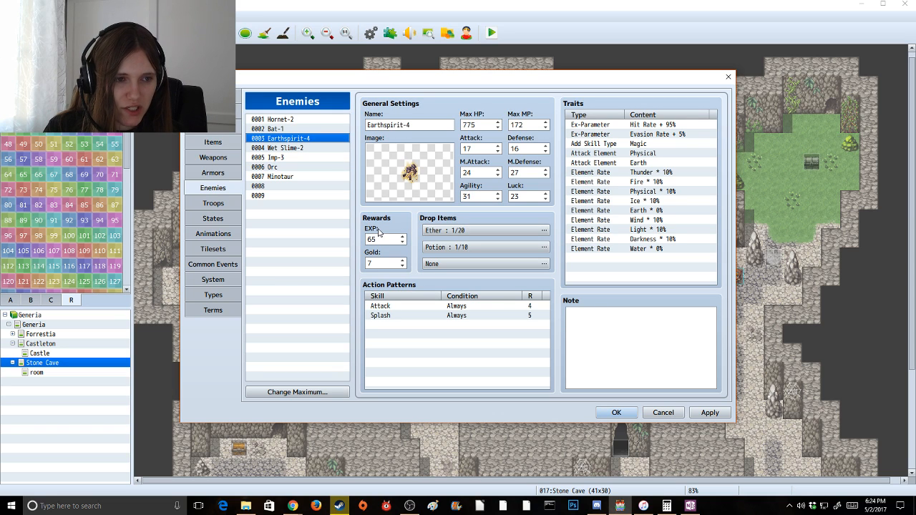
{"action": "left_click", "coordinate": [292, 128]}
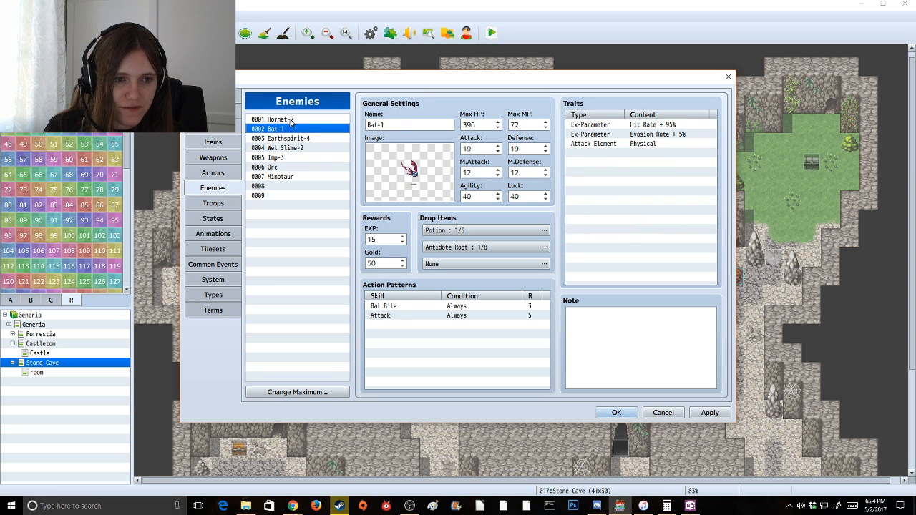
{"action": "left_click", "coordinate": [291, 121]}
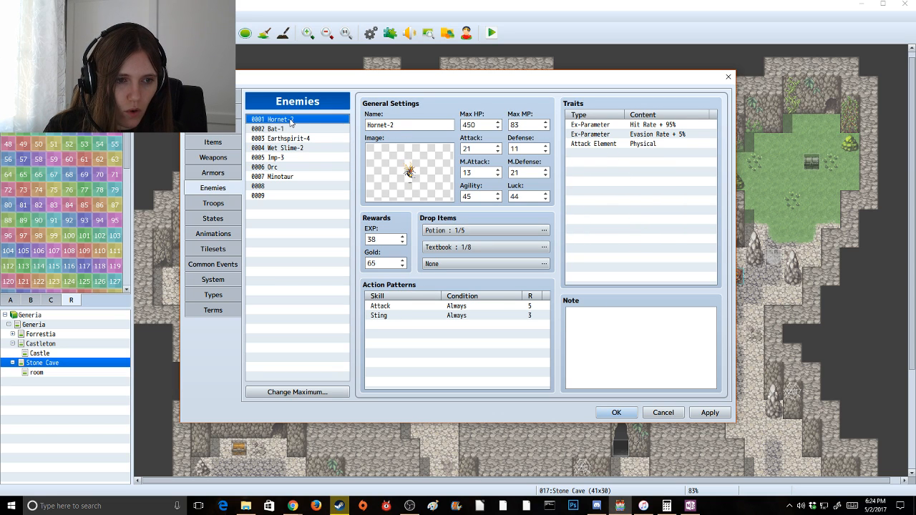
{"action": "left_click", "coordinate": [294, 157]}
{"action": "left_click", "coordinate": [292, 139]}
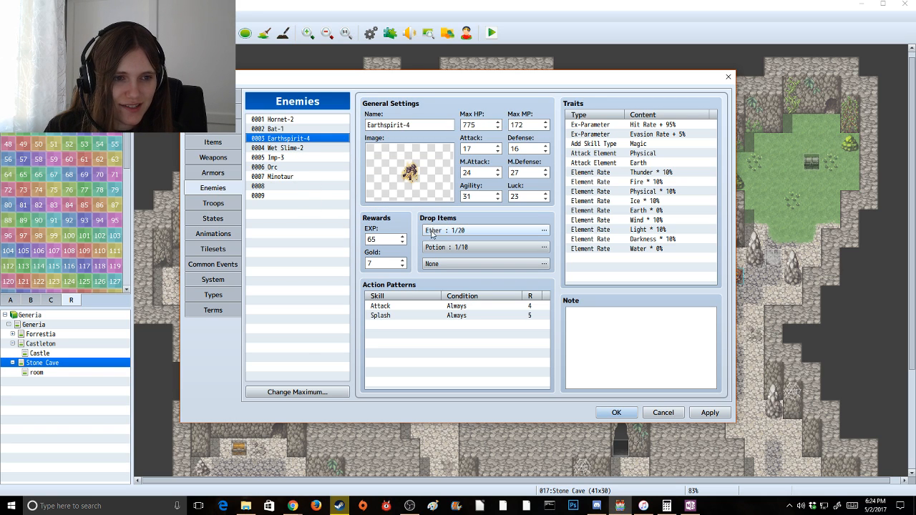
Check the Minotaur's rewards and the settings of its Potion drop item
{"action": "left_click", "coordinate": [284, 177]}
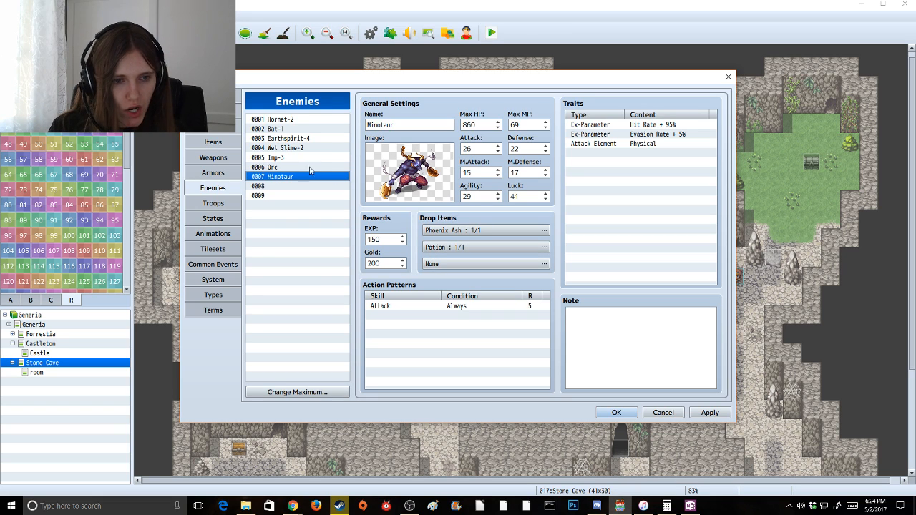
{"action": "double_click", "coordinate": [440, 247]}
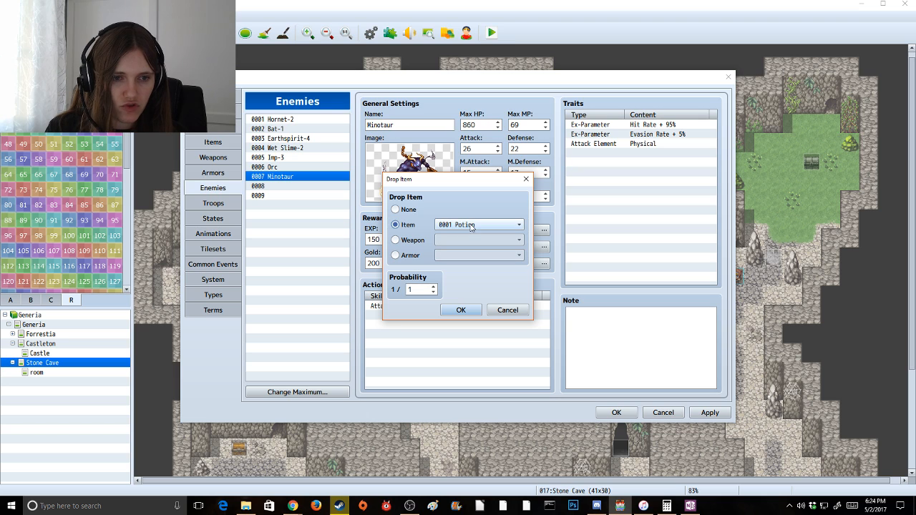
{"action": "left_click", "coordinate": [509, 310]}
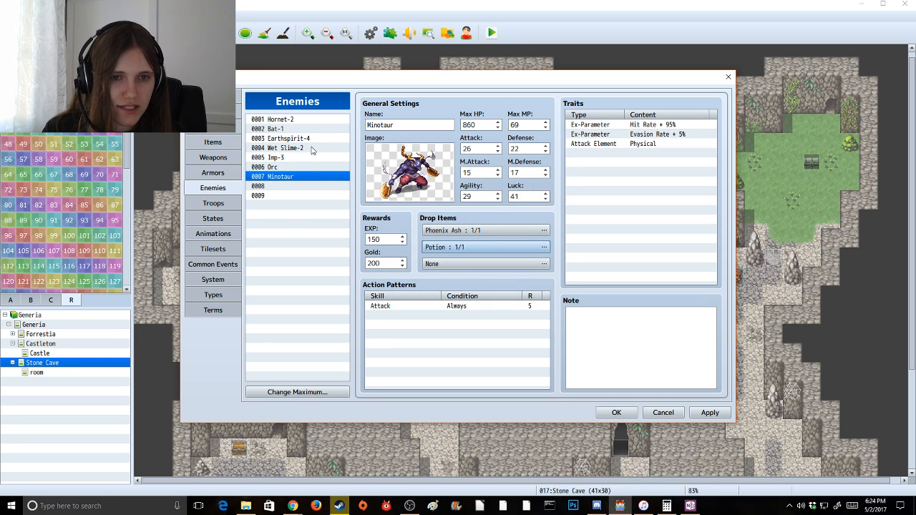
Review the EXP needed for each next level in the Hero class's EXP curve, leaving the curve as it is
{"action": "left_click", "coordinate": [286, 158]}
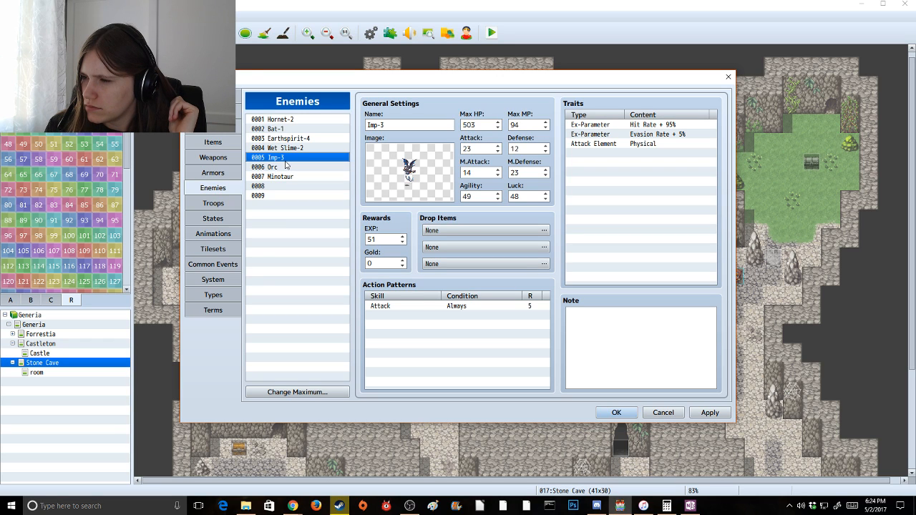
{"action": "left_click", "coordinate": [213, 111]}
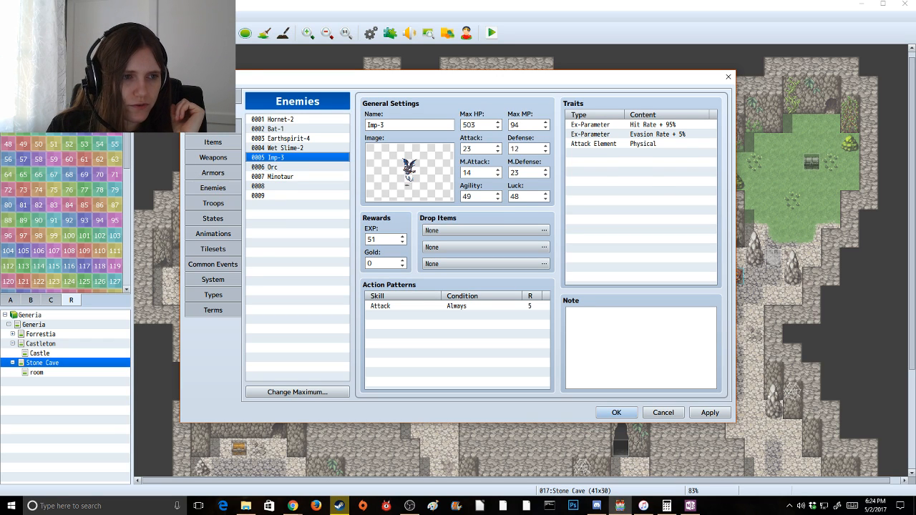
{"action": "left_click", "coordinate": [275, 119]}
{"action": "left_click", "coordinate": [531, 125]}
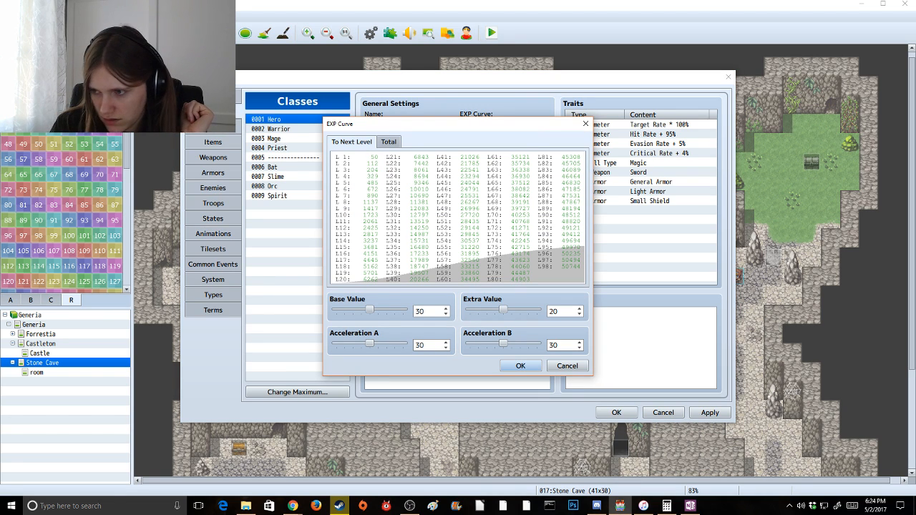
{"action": "key", "text": "alt+Tab"}
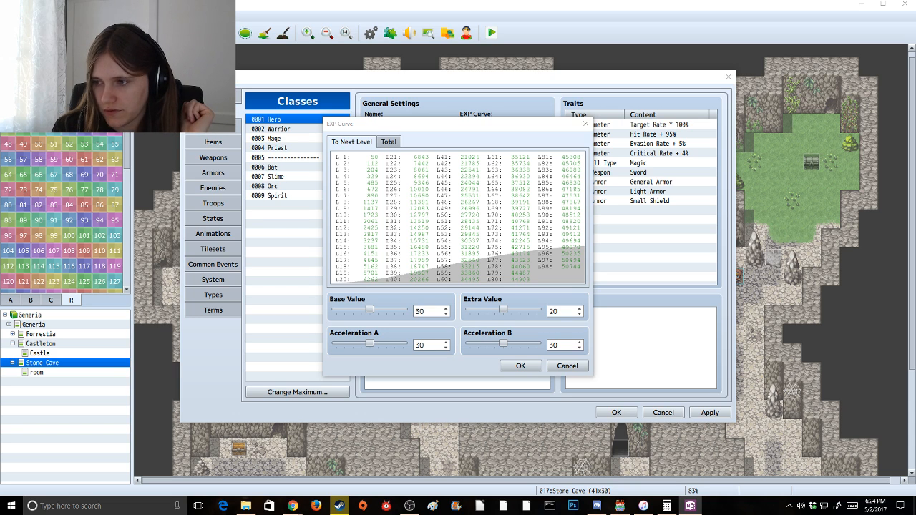
{"action": "left_click", "coordinate": [586, 124]}
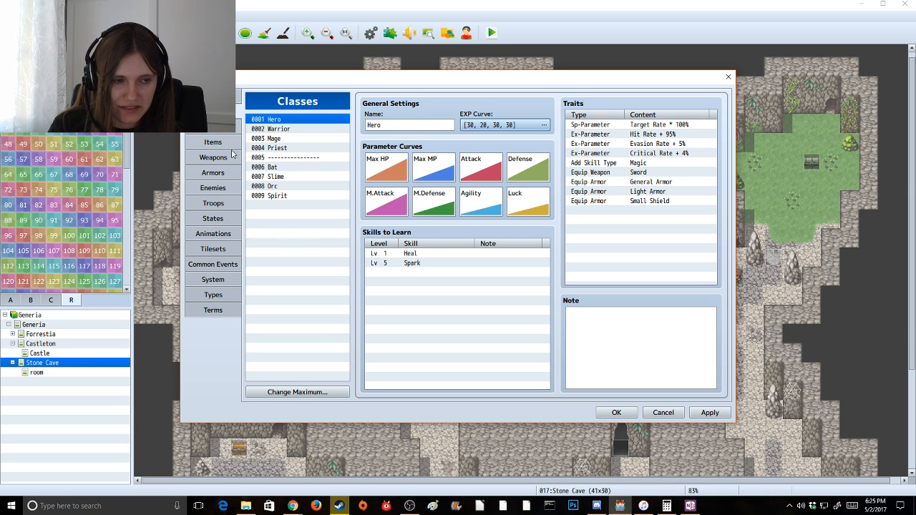
Apply the pending database changes and close the database after rechecking Imp-3 and its two-enemy troop
{"action": "left_click", "coordinate": [707, 413]}
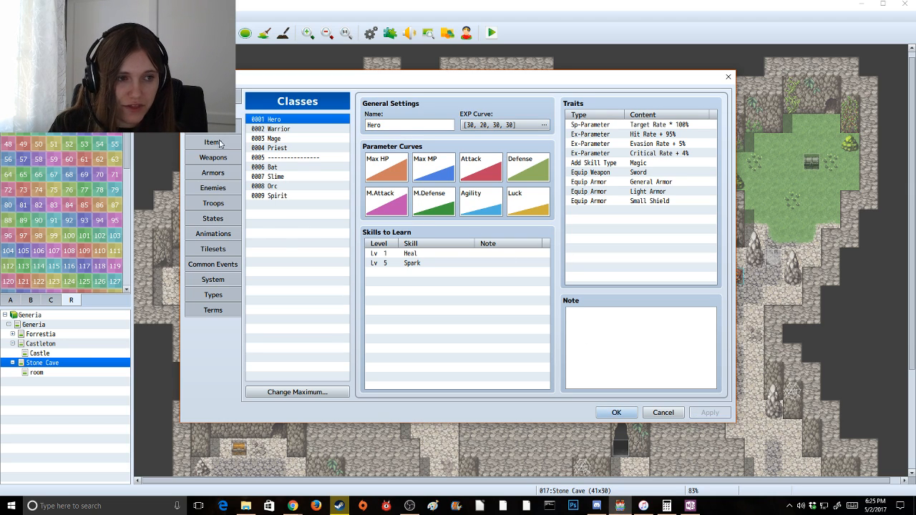
{"action": "left_click", "coordinate": [214, 188]}
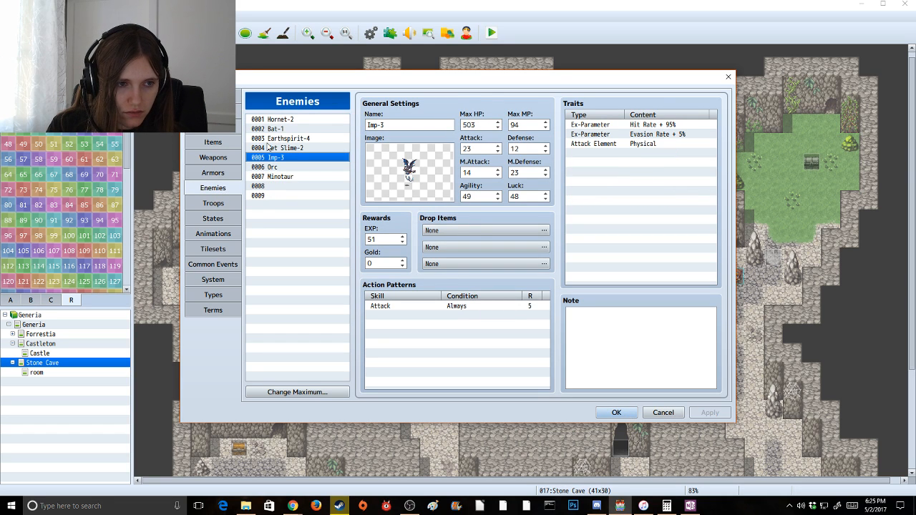
{"action": "left_click", "coordinate": [286, 179]}
{"action": "left_click", "coordinate": [286, 186]}
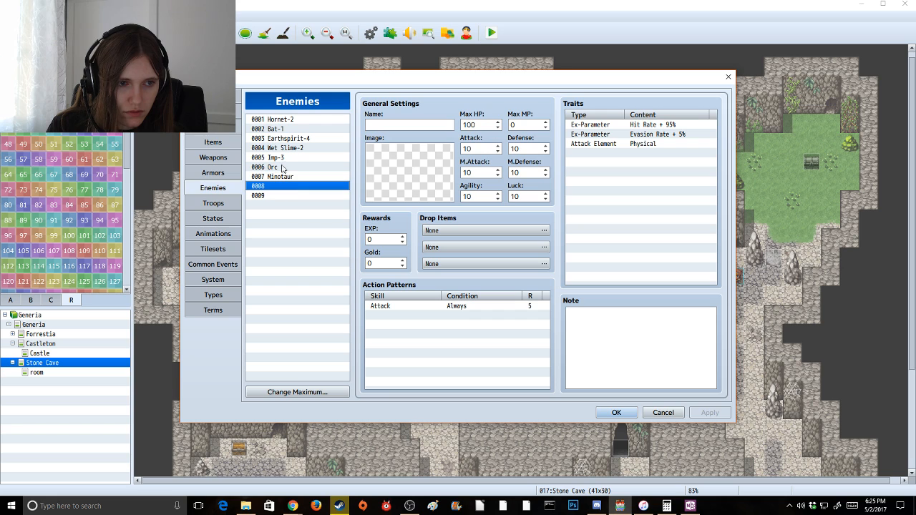
{"action": "left_click", "coordinate": [288, 159]}
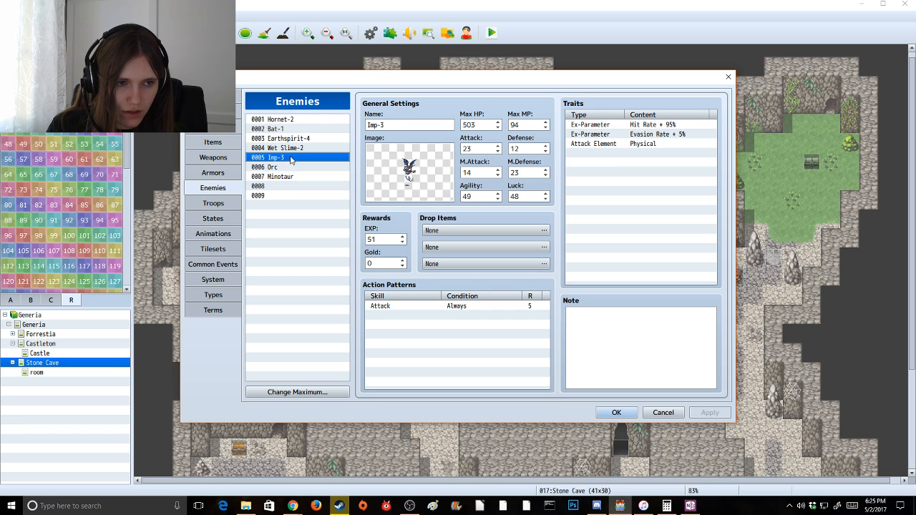
{"action": "left_click", "coordinate": [232, 207]}
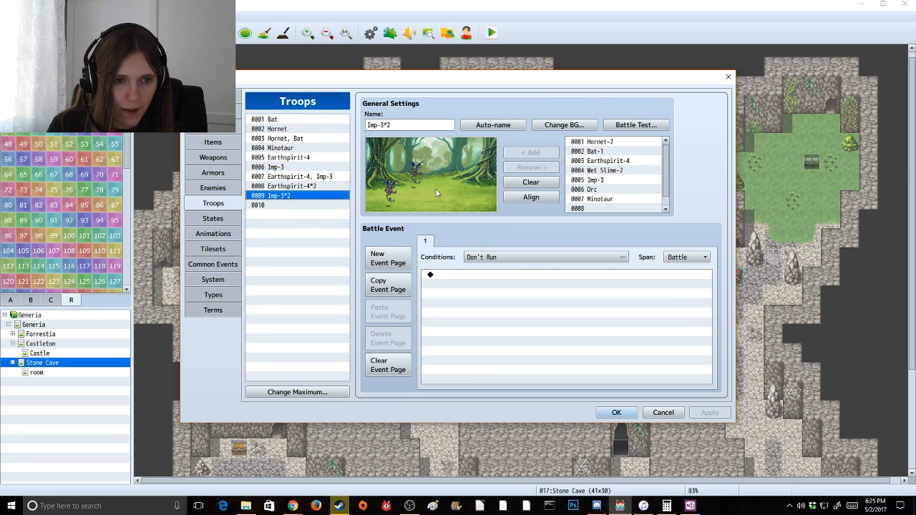
{"action": "left_click", "coordinate": [616, 413]}
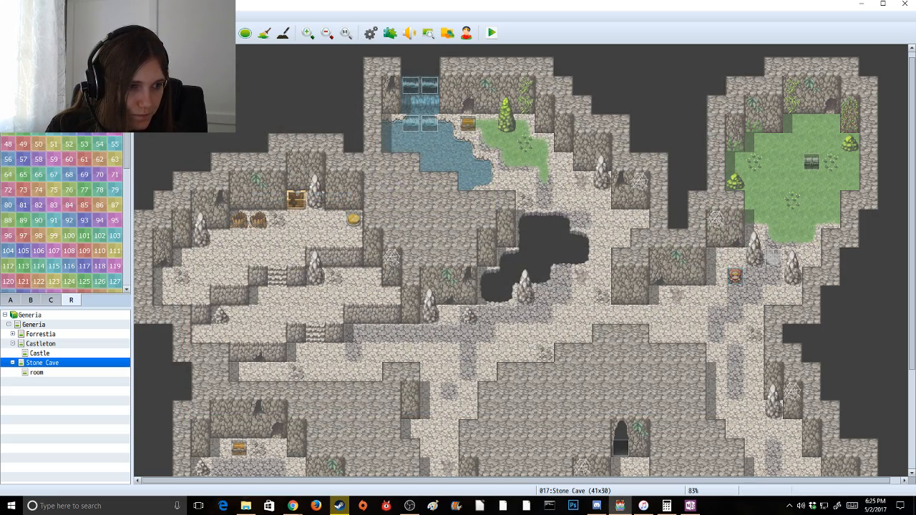
Look over the Stone Cave map and try region 1 on one tile beside the western stairs, undoing it
{"action": "scroll", "coordinate": [334, 192], "scroll_direction": "down", "scroll_amount": 1}
{"action": "scroll", "coordinate": [332, 198], "scroll_direction": "up", "scroll_amount": 2}
{"action": "scroll", "coordinate": [332, 198], "scroll_direction": "right", "scroll_amount": 1}
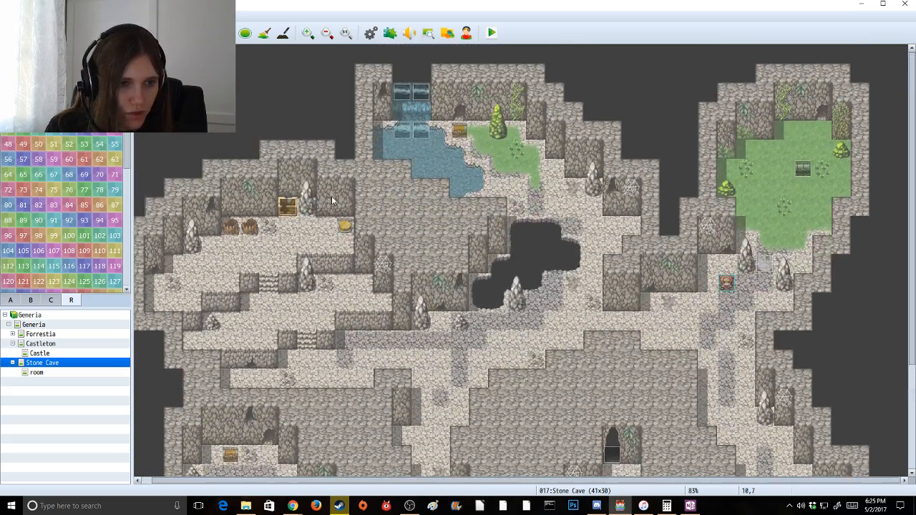
{"action": "scroll", "coordinate": [287, 229], "scroll_direction": "left", "scroll_amount": 1}
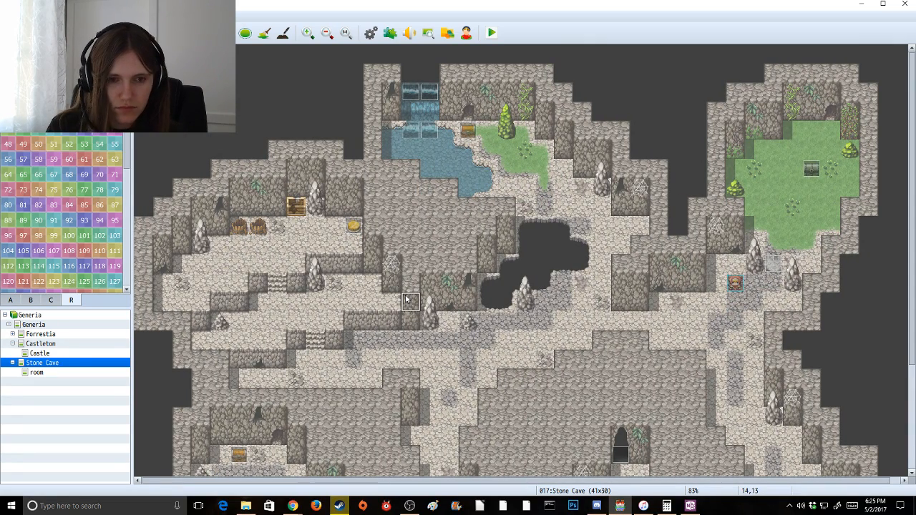
{"action": "scroll", "coordinate": [161, 175], "scroll_direction": "down", "scroll_amount": 3}
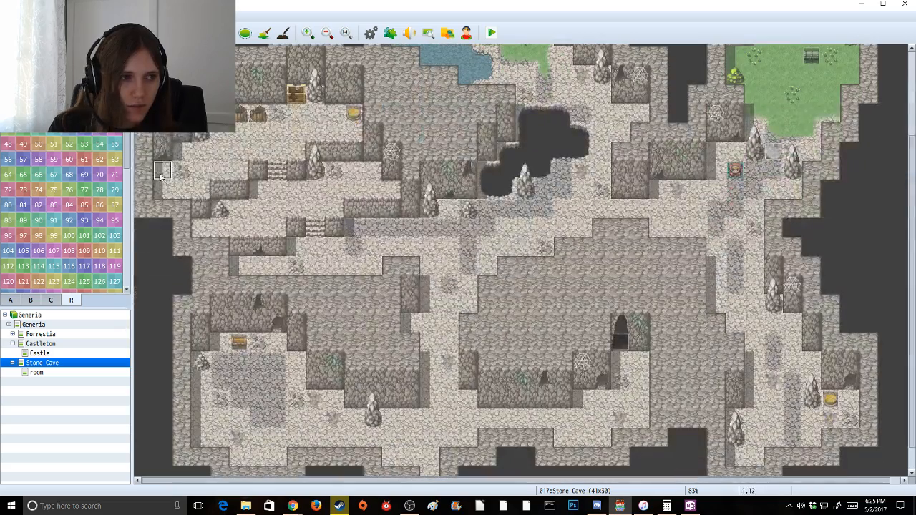
{"action": "left_click", "coordinate": [258, 189]}
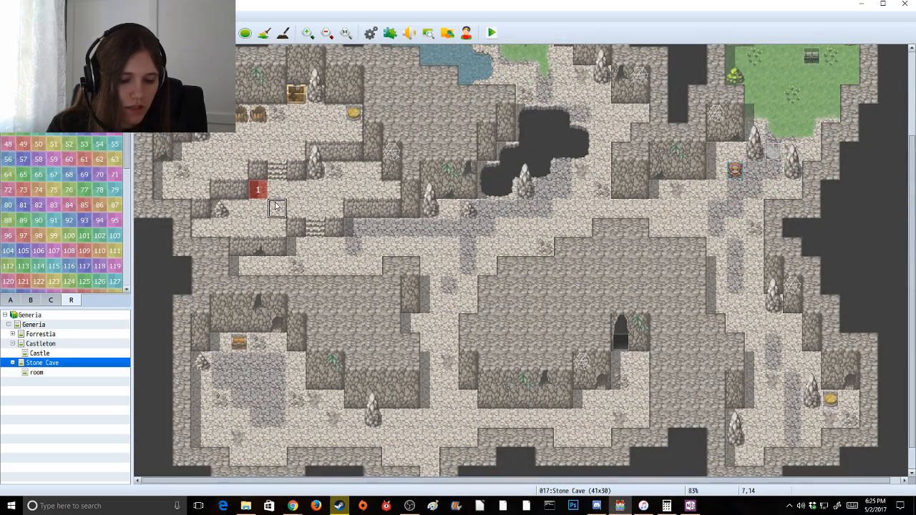
{"action": "key", "text": "ctrl+z"}
{"action": "scroll", "coordinate": [361, 341], "scroll_direction": "down", "scroll_amount": 1}
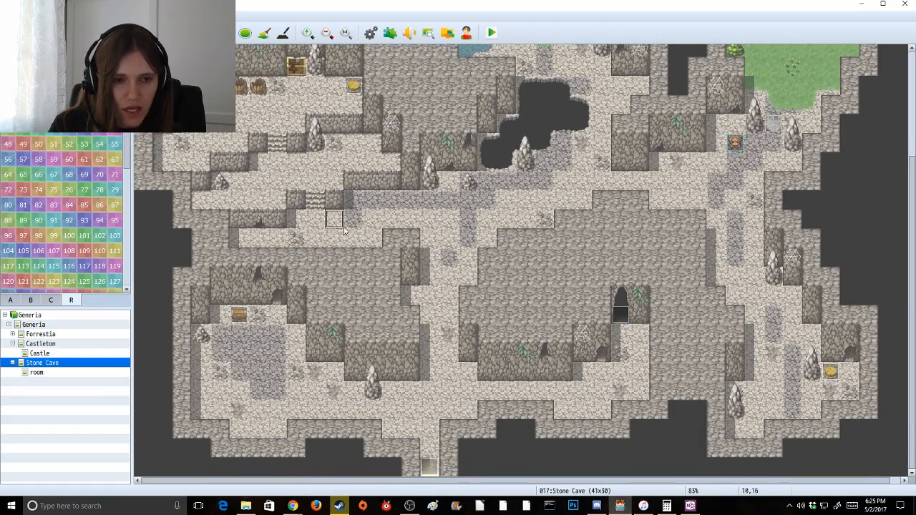
{"action": "scroll", "coordinate": [362, 341], "scroll_direction": "down", "scroll_amount": 1}
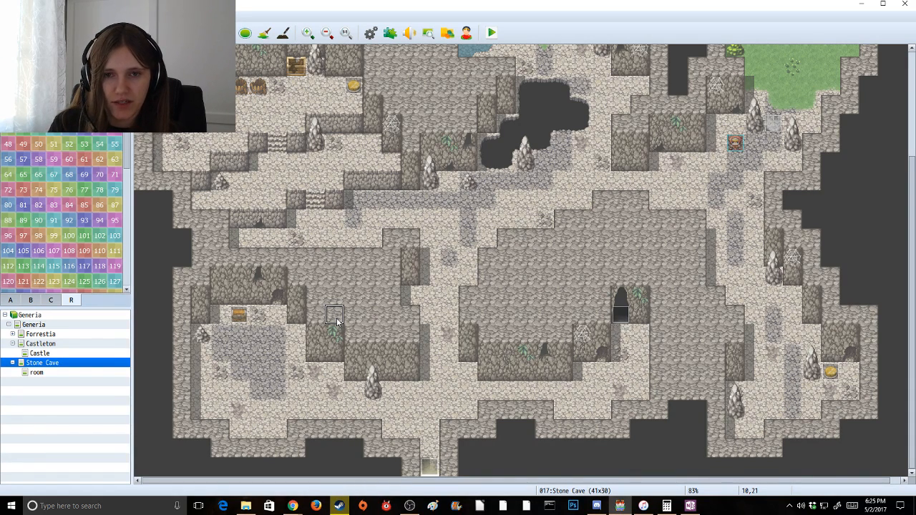
Fill the entire Stone Cave map with region 1
{"action": "scroll", "coordinate": [636, 272], "scroll_direction": "up", "scroll_amount": 3}
{"action": "scroll", "coordinate": [635, 299], "scroll_direction": "up", "scroll_amount": 2}
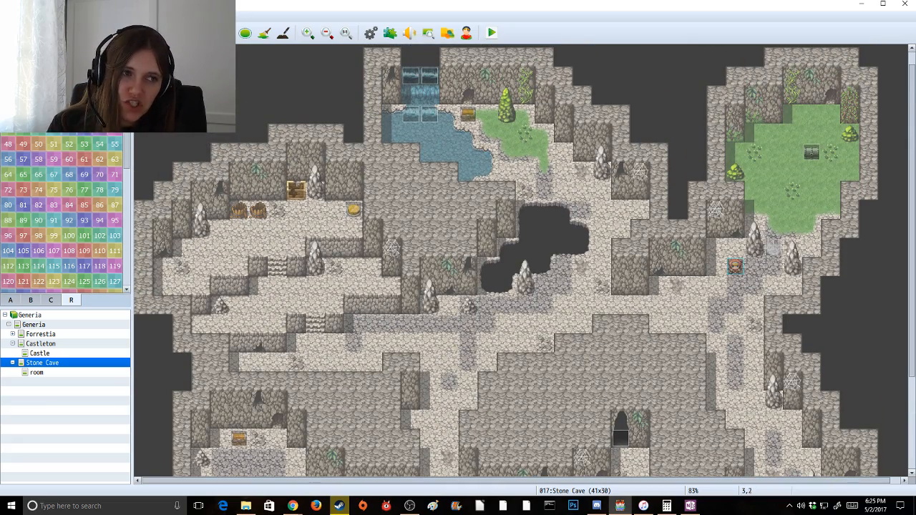
{"action": "left_click", "coordinate": [327, 33]}
{"action": "left_click", "coordinate": [328, 32]}
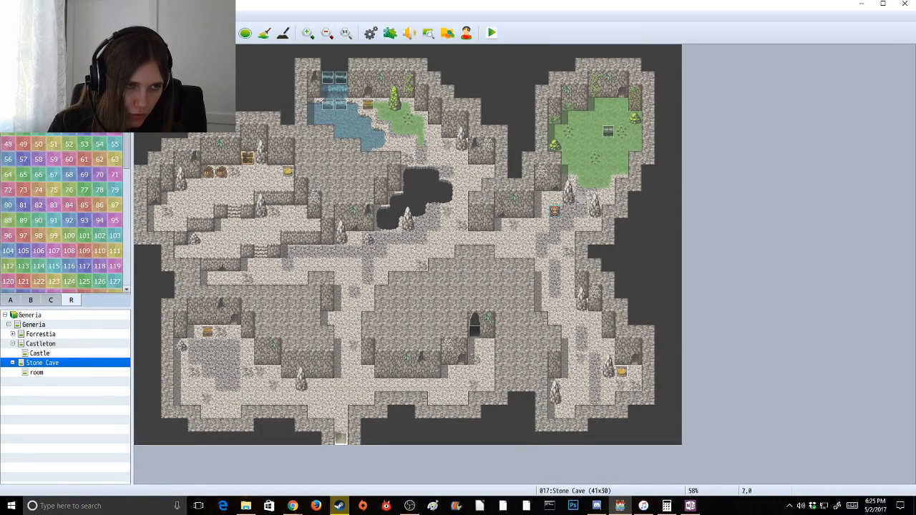
{"action": "left_click_drag", "start_coordinate": [140, 52], "coordinate": [671, 447]}
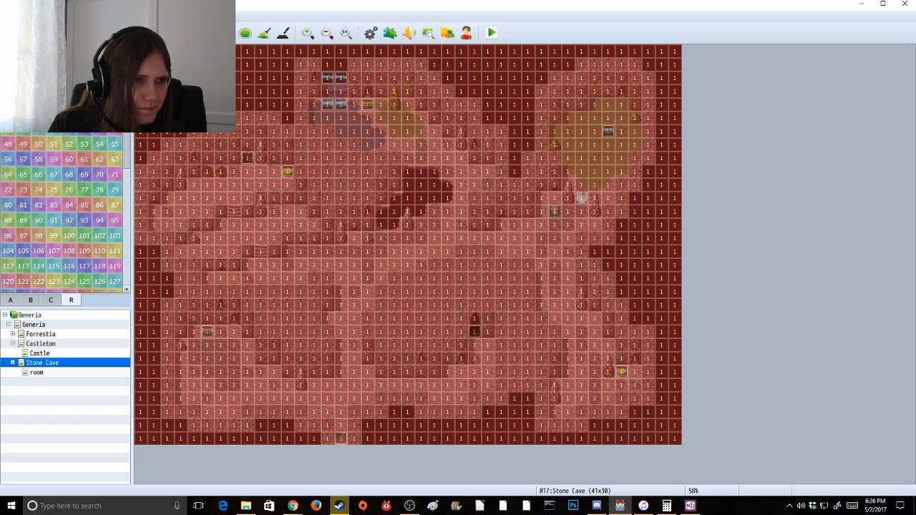
{"action": "left_click", "coordinate": [263, 34]}
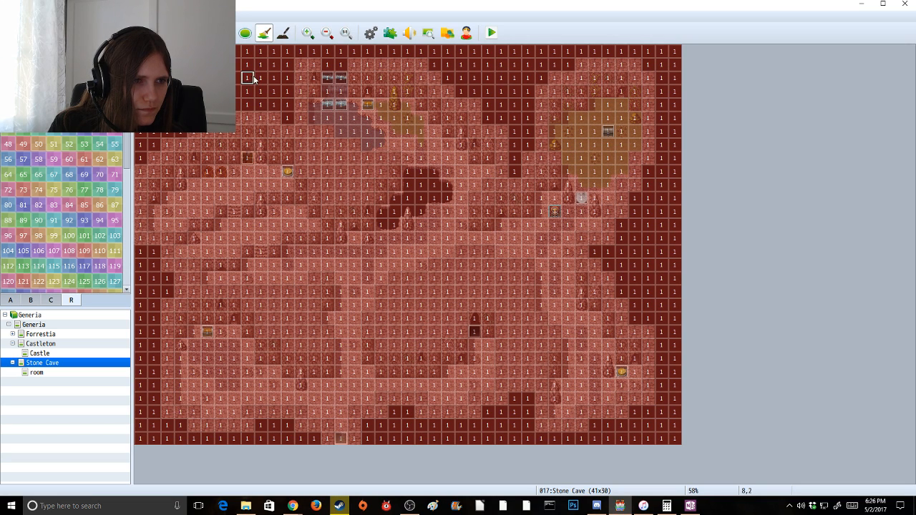
{"action": "key", "text": "ctrl+z"}
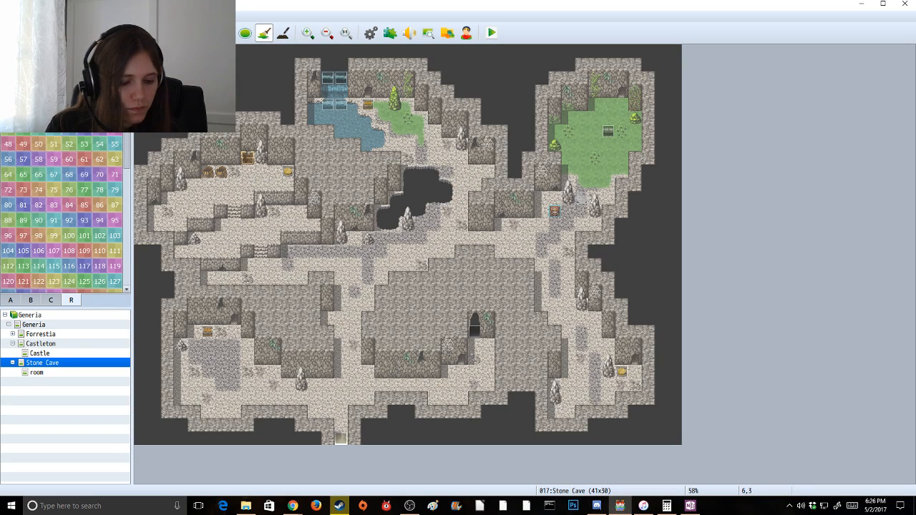
{"action": "left_click", "coordinate": [221, 92]}
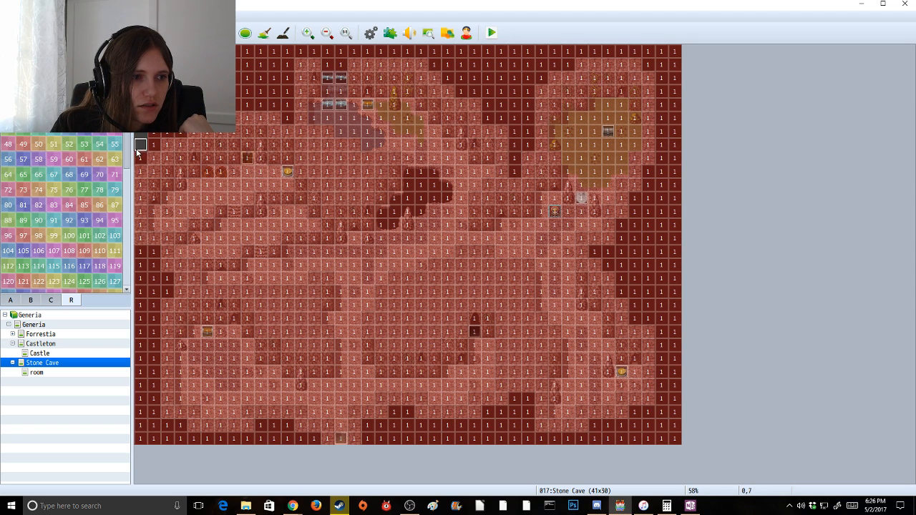
Clear region 1 from the black void in the map's northwest corner and along its outer edges
{"action": "mouse_move", "coordinate": [237, 106]}
{"action": "left_mouse_down"}
{"action": "mouse_move", "coordinate": [283, 105]}
{"action": "mouse_move", "coordinate": [288, 118]}
{"action": "mouse_move", "coordinate": [287, 52]}
{"action": "mouse_move", "coordinate": [237, 51]}
{"action": "left_mouse_up"}
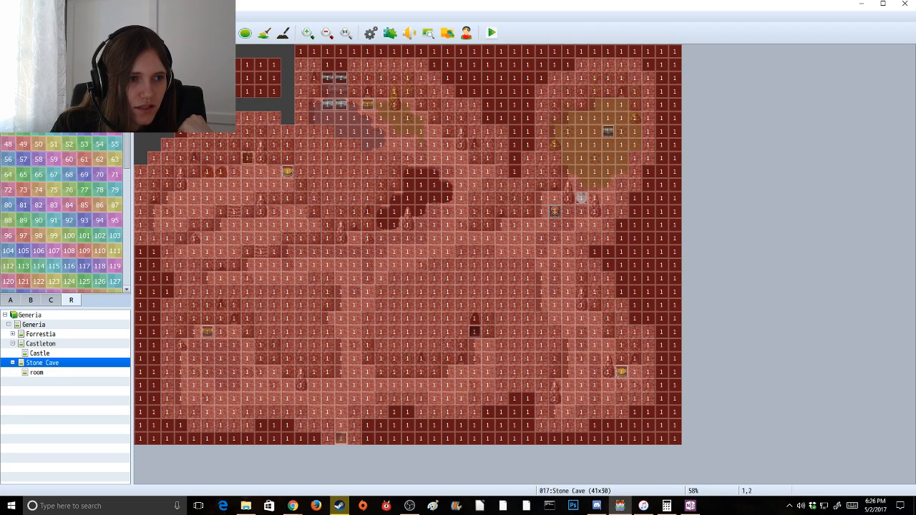
{"action": "mouse_move", "coordinate": [246, 97]}
{"action": "left_mouse_down"}
{"action": "mouse_move", "coordinate": [274, 75]}
{"action": "mouse_move", "coordinate": [193, 63]}
{"action": "mouse_move", "coordinate": [262, 78]}
{"action": "mouse_move", "coordinate": [351, 52]}
{"action": "mouse_move", "coordinate": [664, 51]}
{"action": "mouse_move", "coordinate": [681, 134]}
{"action": "mouse_move", "coordinate": [678, 426]}
{"action": "mouse_move", "coordinate": [695, 437]}
{"action": "left_mouse_up"}
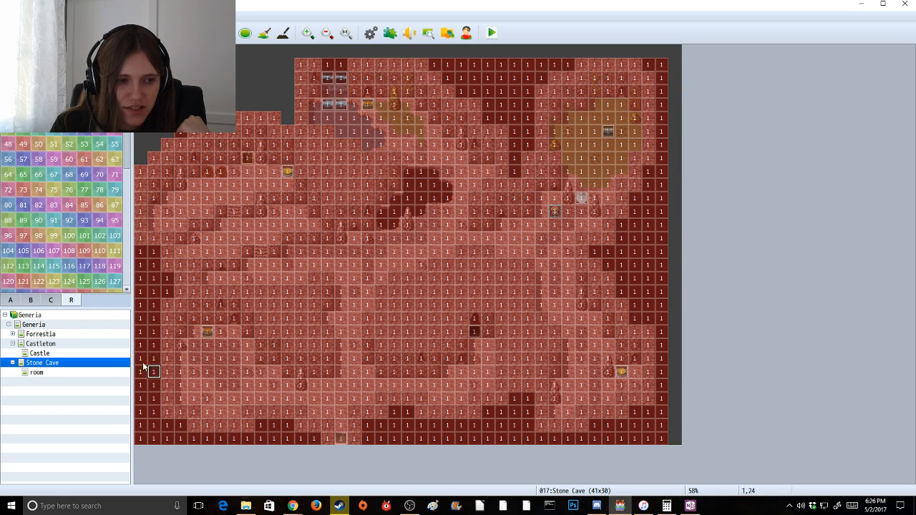
{"action": "mouse_move", "coordinate": [141, 263]}
{"action": "left_mouse_down"}
{"action": "mouse_move", "coordinate": [141, 430]}
{"action": "mouse_move", "coordinate": [261, 438]}
{"action": "mouse_move", "coordinate": [273, 427]}
{"action": "mouse_move", "coordinate": [301, 439]}
{"action": "mouse_move", "coordinate": [368, 439]}
{"action": "mouse_move", "coordinate": [395, 419]}
{"action": "mouse_move", "coordinate": [406, 427]}
{"action": "mouse_move", "coordinate": [403, 436]}
{"action": "mouse_move", "coordinate": [350, 434]}
{"action": "mouse_move", "coordinate": [348, 444]}
{"action": "left_mouse_up"}
{"action": "mouse_move", "coordinate": [433, 437]}
{"action": "left_mouse_down"}
{"action": "mouse_move", "coordinate": [422, 426]}
{"action": "mouse_move", "coordinate": [499, 428]}
{"action": "mouse_move", "coordinate": [517, 403]}
{"action": "mouse_move", "coordinate": [528, 429]}
{"action": "mouse_move", "coordinate": [457, 442]}
{"action": "mouse_move", "coordinate": [515, 425]}
{"action": "mouse_move", "coordinate": [542, 439]}
{"action": "mouse_move", "coordinate": [660, 441]}
{"action": "mouse_move", "coordinate": [568, 434]}
{"action": "mouse_move", "coordinate": [593, 436]}
{"action": "mouse_move", "coordinate": [662, 412]}
{"action": "mouse_move", "coordinate": [662, 76]}
{"action": "left_mouse_up"}
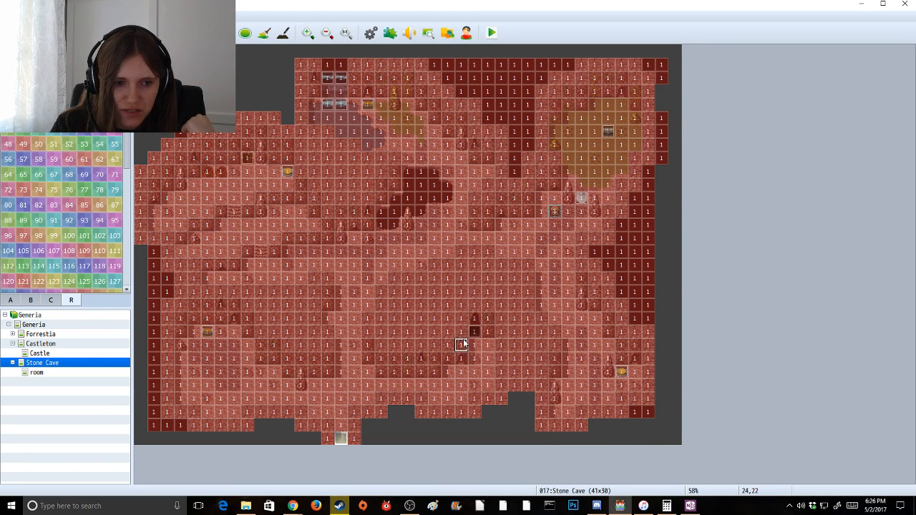
Clear region 1 from the dark doorway and from leftover void tiles on the map's northeastern edge
{"action": "left_click_drag", "start_coordinate": [667, 159], "coordinate": [667, 172]}
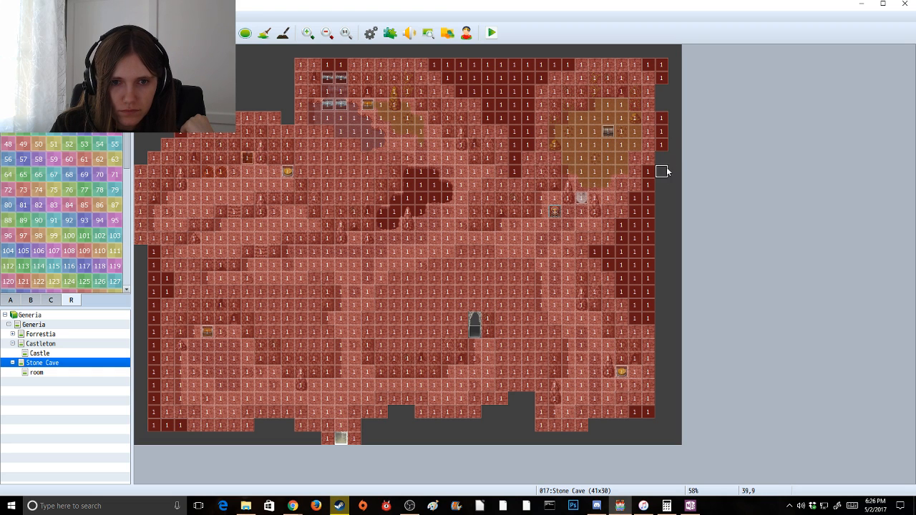
{"action": "left_click_drag", "start_coordinate": [663, 132], "coordinate": [666, 144]}
{"action": "left_click", "coordinate": [663, 119]}
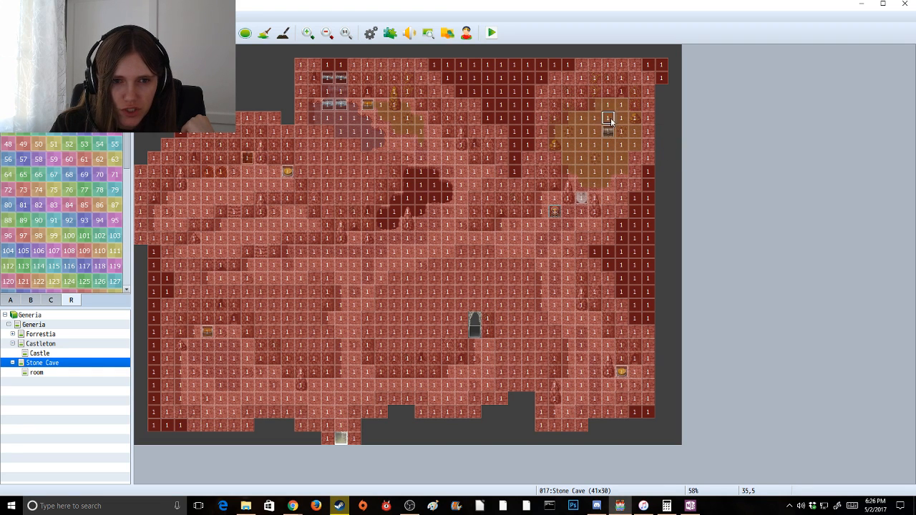
Clear region 1 from the grassy northeastern chamber, the void around it, and the void along the eastern side
{"action": "mouse_move", "coordinate": [604, 107]}
{"action": "left_mouse_down"}
{"action": "mouse_move", "coordinate": [624, 107]}
{"action": "mouse_move", "coordinate": [636, 144]}
{"action": "mouse_move", "coordinate": [620, 172]}
{"action": "mouse_move", "coordinate": [591, 184]}
{"action": "mouse_move", "coordinate": [572, 176]}
{"action": "mouse_move", "coordinate": [555, 132]}
{"action": "mouse_move", "coordinate": [597, 121]}
{"action": "mouse_move", "coordinate": [620, 132]}
{"action": "mouse_move", "coordinate": [610, 151]}
{"action": "mouse_move", "coordinate": [569, 135]}
{"action": "mouse_move", "coordinate": [587, 170]}
{"action": "mouse_move", "coordinate": [595, 122]}
{"action": "mouse_move", "coordinate": [607, 127]}
{"action": "left_mouse_up"}
{"action": "mouse_move", "coordinate": [662, 91]}
{"action": "left_mouse_down"}
{"action": "mouse_move", "coordinate": [663, 66]}
{"action": "mouse_move", "coordinate": [630, 61]}
{"action": "mouse_move", "coordinate": [446, 65]}
{"action": "mouse_move", "coordinate": [541, 65]}
{"action": "mouse_move", "coordinate": [458, 79]}
{"action": "mouse_move", "coordinate": [531, 93]}
{"action": "mouse_move", "coordinate": [526, 146]}
{"action": "mouse_move", "coordinate": [514, 159]}
{"action": "mouse_move", "coordinate": [512, 108]}
{"action": "mouse_move", "coordinate": [497, 114]}
{"action": "left_mouse_up"}
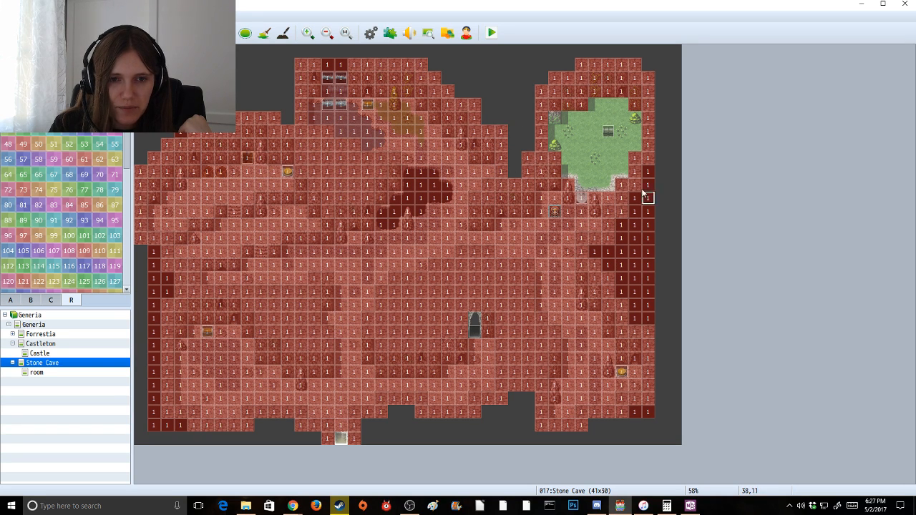
{"action": "mouse_move", "coordinate": [643, 194]}
{"action": "left_mouse_down"}
{"action": "mouse_move", "coordinate": [649, 174]}
{"action": "mouse_move", "coordinate": [648, 317]}
{"action": "mouse_move", "coordinate": [637, 304]}
{"action": "mouse_move", "coordinate": [635, 201]}
{"action": "mouse_move", "coordinate": [622, 227]}
{"action": "mouse_move", "coordinate": [622, 284]}
{"action": "mouse_move", "coordinate": [609, 252]}
{"action": "left_mouse_up"}
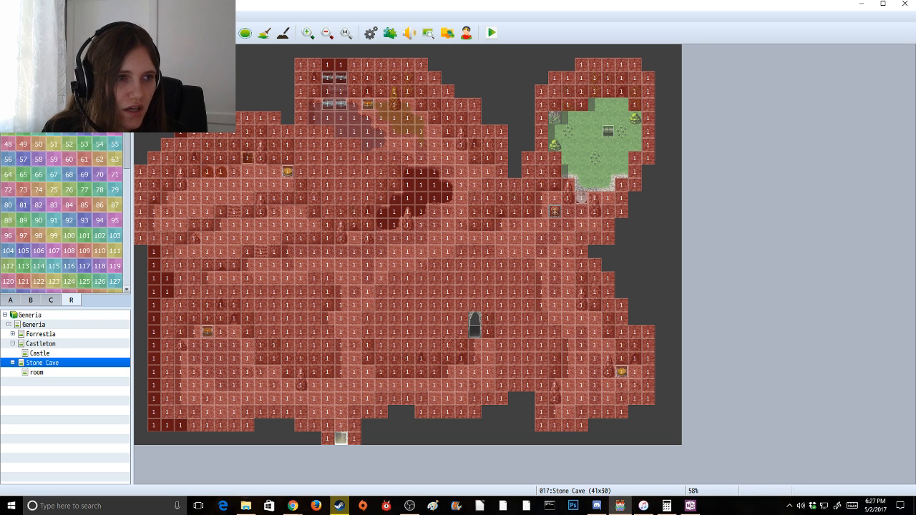
Check the room map under Stone Cave and return to the Stone Cave map
{"action": "left_click", "coordinate": [308, 33]}
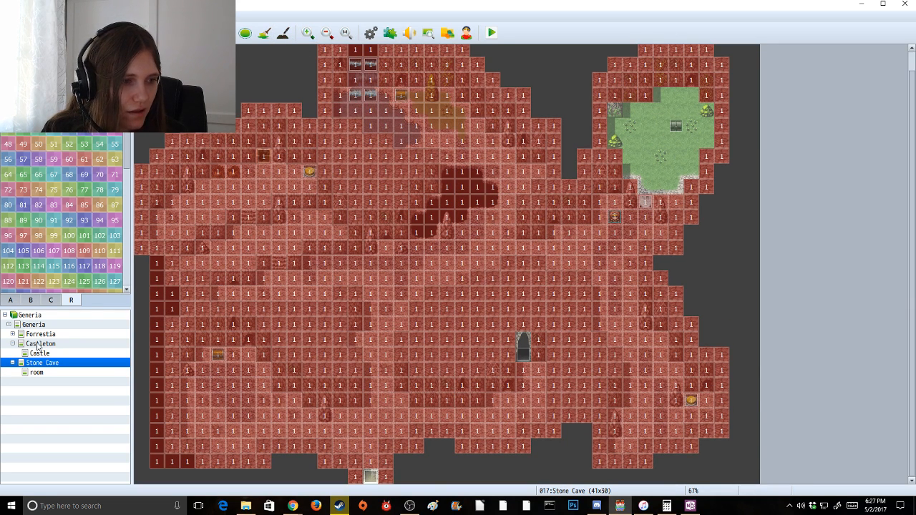
{"action": "left_click", "coordinate": [36, 372]}
{"action": "left_click", "coordinate": [43, 361]}
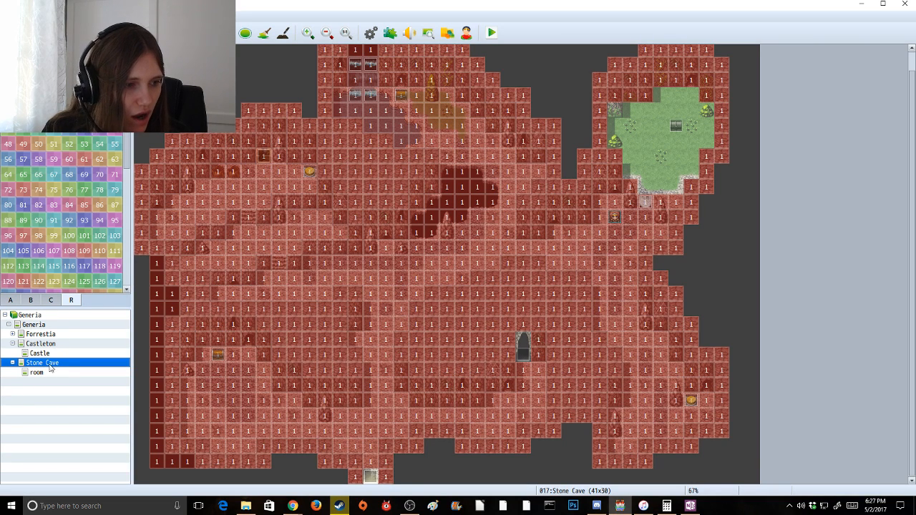
Add the Hornet, Bat troop to the Stone Cave map's encounters with weight 3 across the entire map
{"action": "right_click", "coordinate": [50, 364]}
{"action": "left_click", "coordinate": [96, 370]}
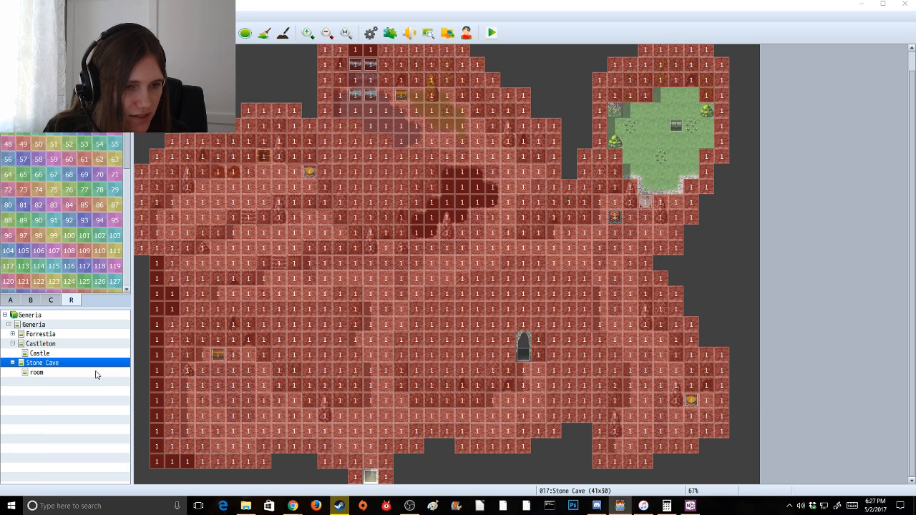
{"action": "double_click", "coordinate": [516, 142]}
{"action": "left_click", "coordinate": [552, 217]}
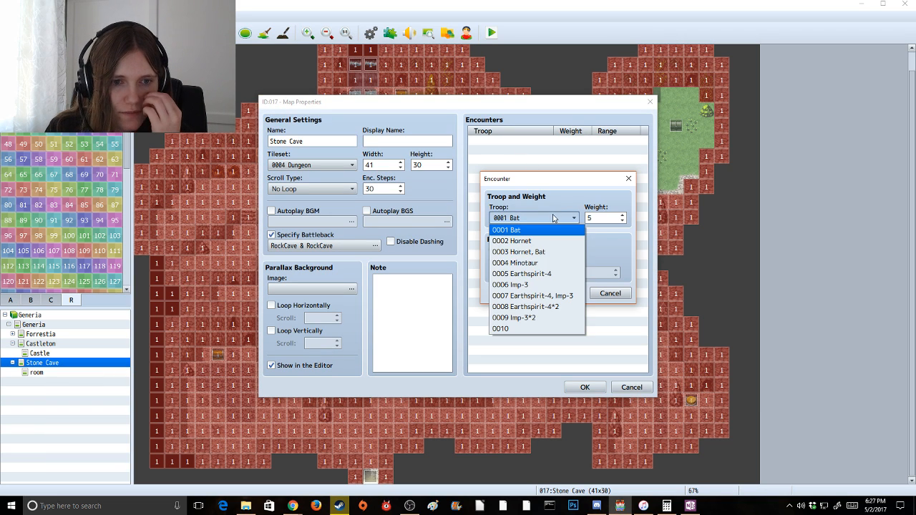
{"action": "left_click", "coordinate": [559, 255]}
{"action": "left_click", "coordinate": [603, 218]}
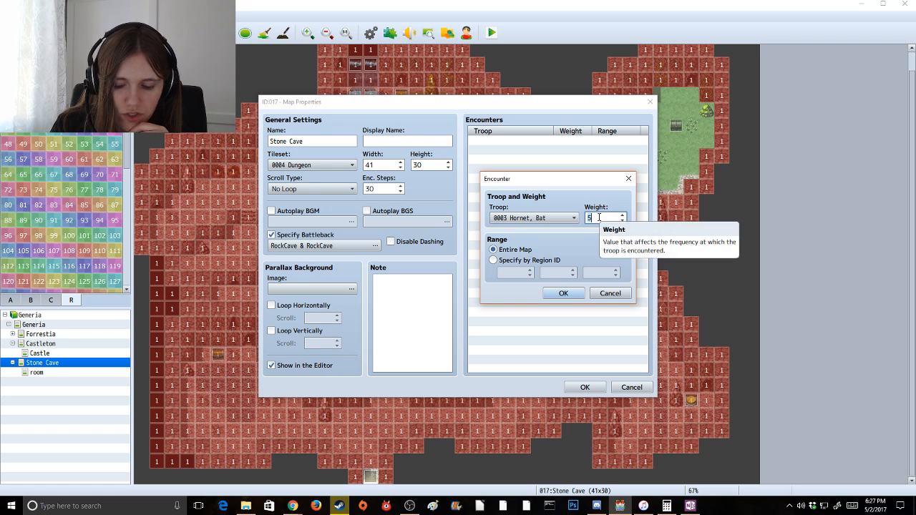
{"action": "type", "text": "3"}
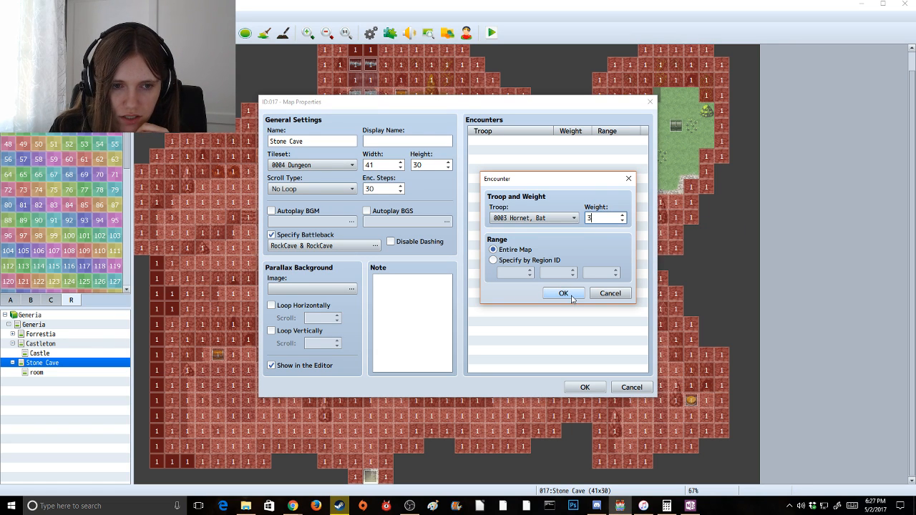
{"action": "left_click", "coordinate": [540, 261]}
{"action": "left_click", "coordinate": [513, 249]}
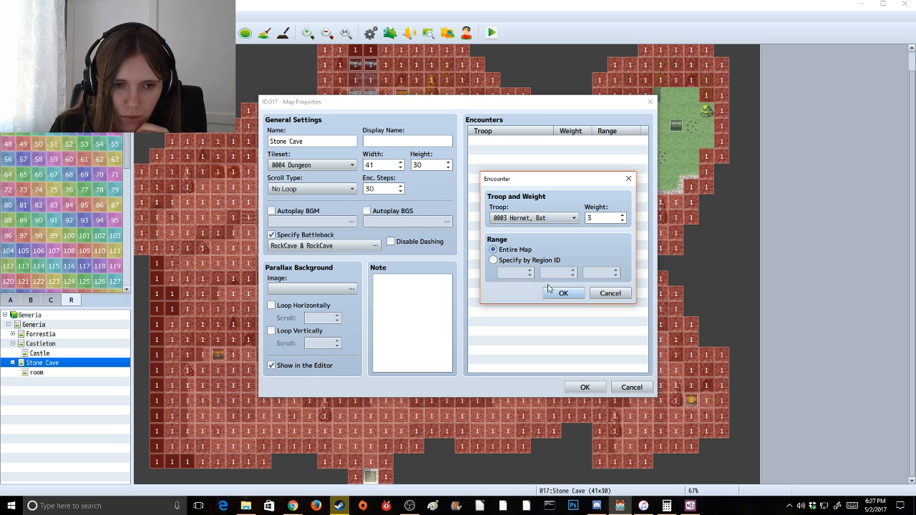
{"action": "left_click", "coordinate": [563, 293]}
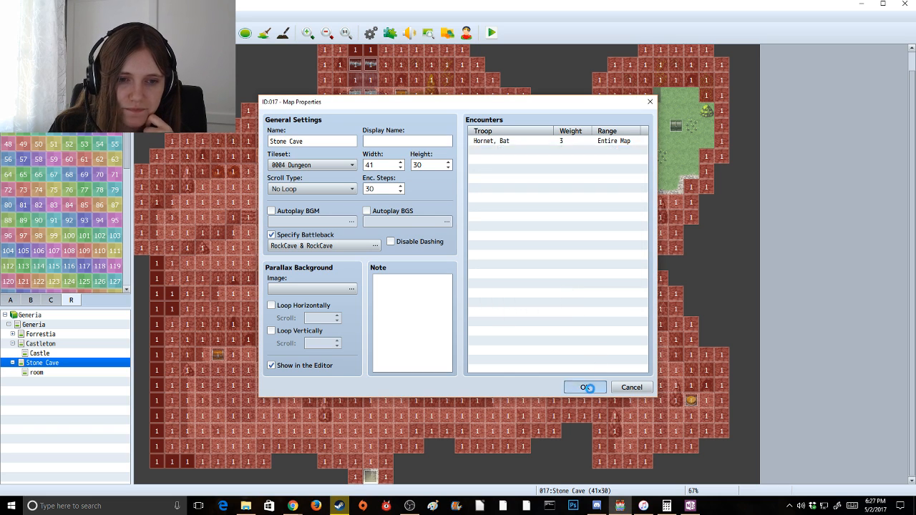
{"action": "left_click", "coordinate": [584, 387]}
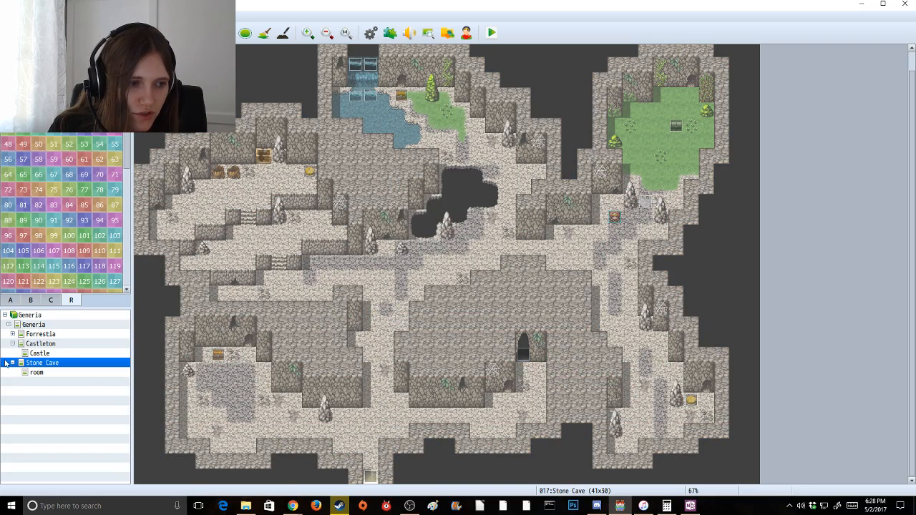
Add the Earthspirit-4, Imp-3 troop to the Stone Cave encounters with weight 8 for the entire map
{"action": "right_click", "coordinate": [30, 363]}
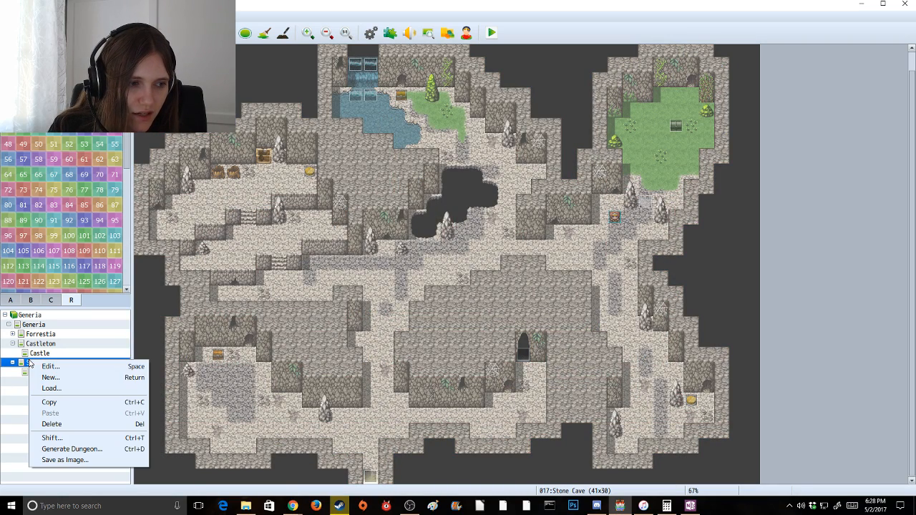
{"action": "left_click", "coordinate": [72, 369]}
{"action": "double_click", "coordinate": [506, 151]}
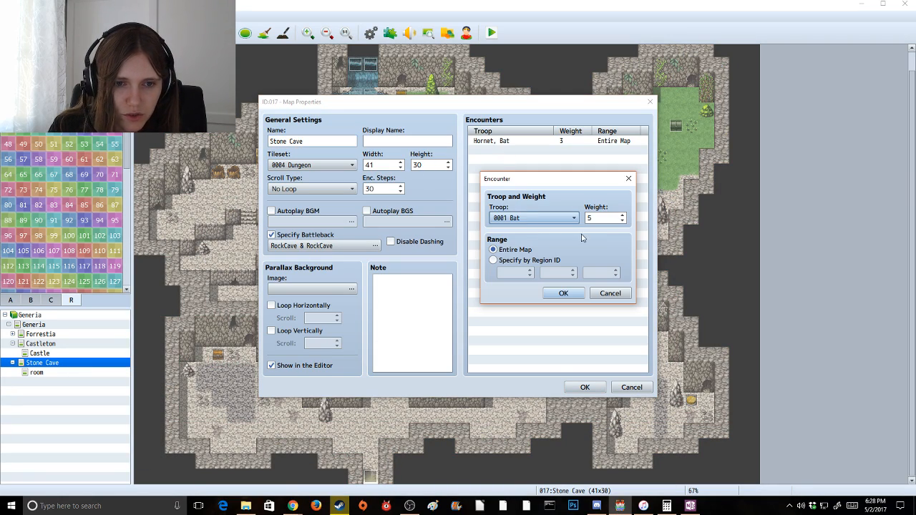
{"action": "left_click", "coordinate": [565, 218]}
{"action": "left_click", "coordinate": [601, 219]}
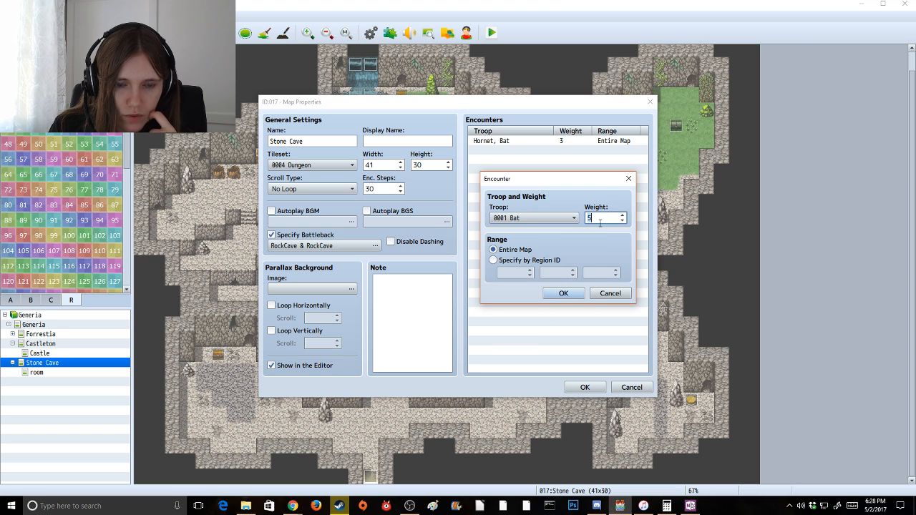
{"action": "left_click", "coordinate": [553, 218]}
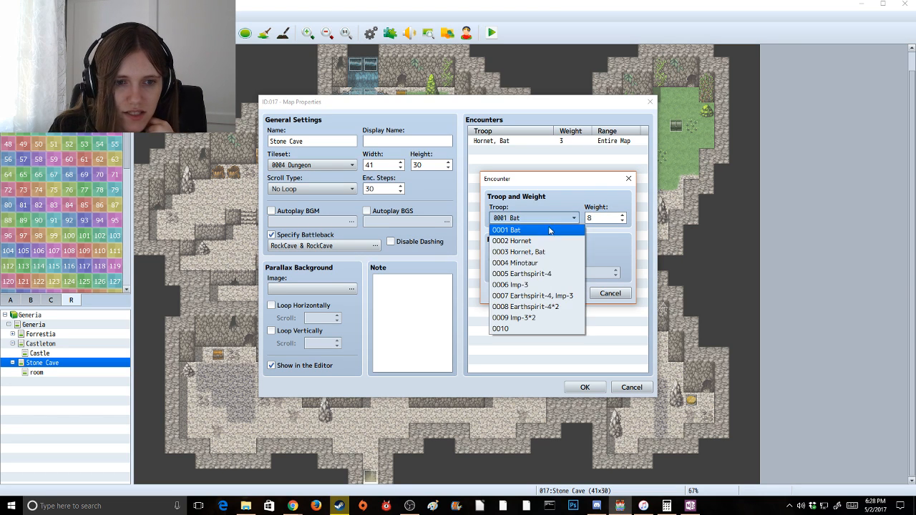
{"action": "left_click", "coordinate": [561, 295]}
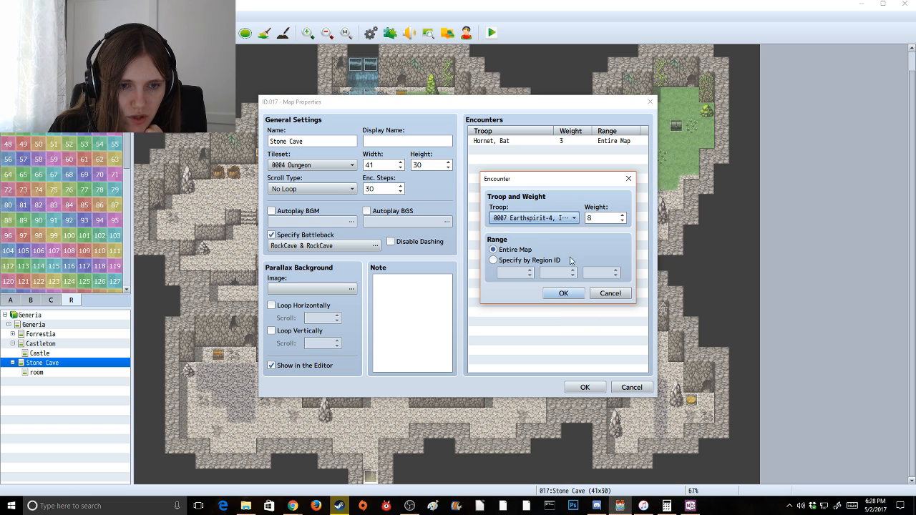
{"action": "left_click", "coordinate": [564, 294]}
Add the Earthspirit-4*2 troop to the Stone Cave encounters with weight 8
{"action": "double_click", "coordinate": [565, 166]}
{"action": "left_click", "coordinate": [553, 219]}
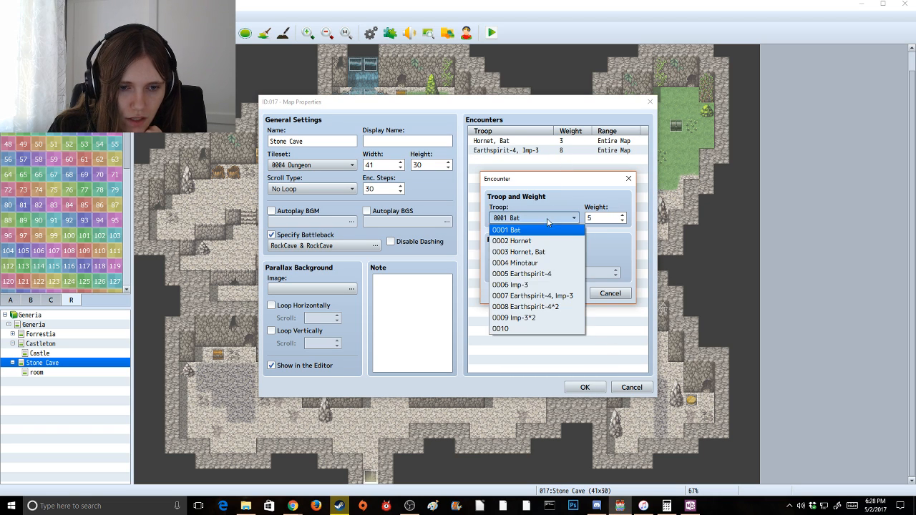
{"action": "left_click", "coordinate": [554, 307]}
{"action": "left_click", "coordinate": [592, 218]}
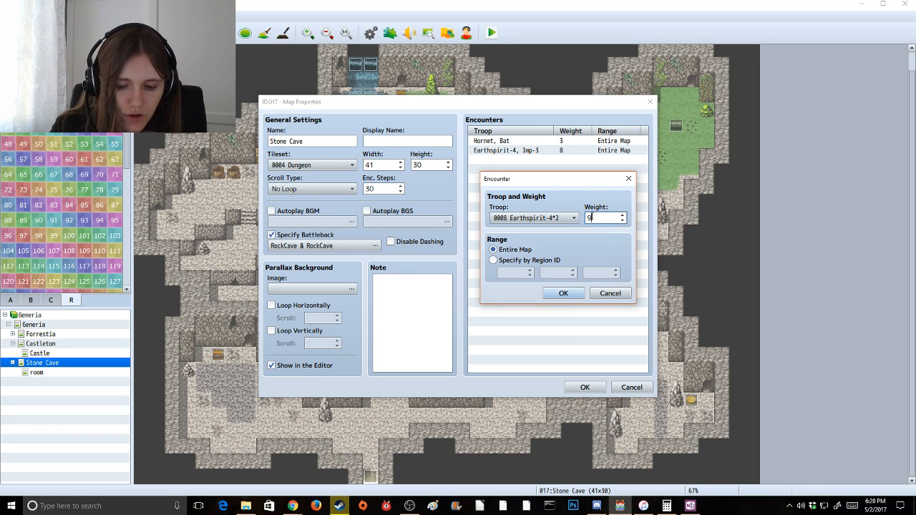
{"action": "type", "text": "8"}
{"action": "left_click", "coordinate": [563, 294]}
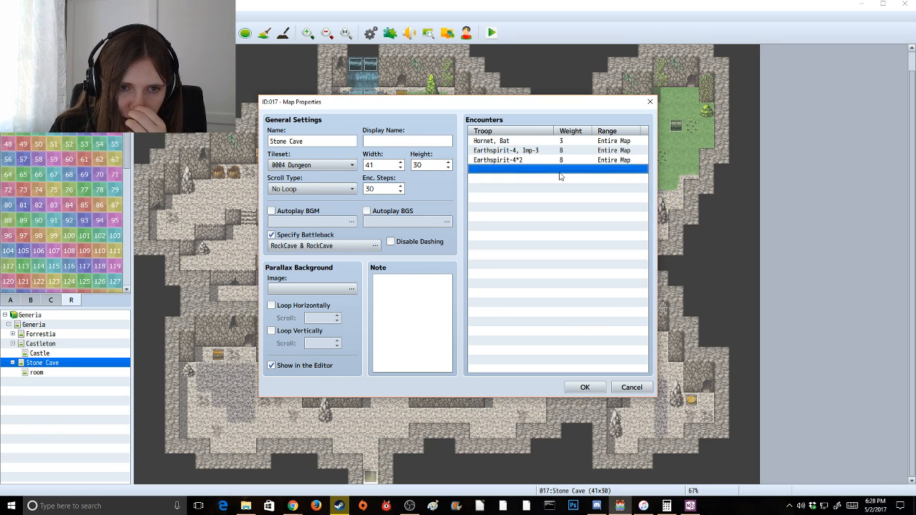
Add the Imp-3*2 troop to the Stone Cave encounters with weight 8
{"action": "double_click", "coordinate": [562, 179]}
{"action": "left_click", "coordinate": [549, 218]}
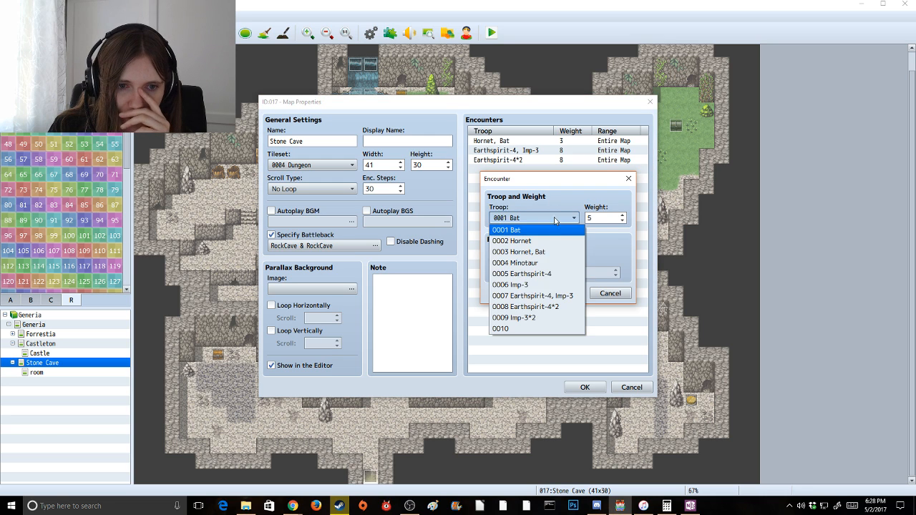
{"action": "left_click", "coordinate": [563, 319]}
{"action": "left_click", "coordinate": [601, 216]}
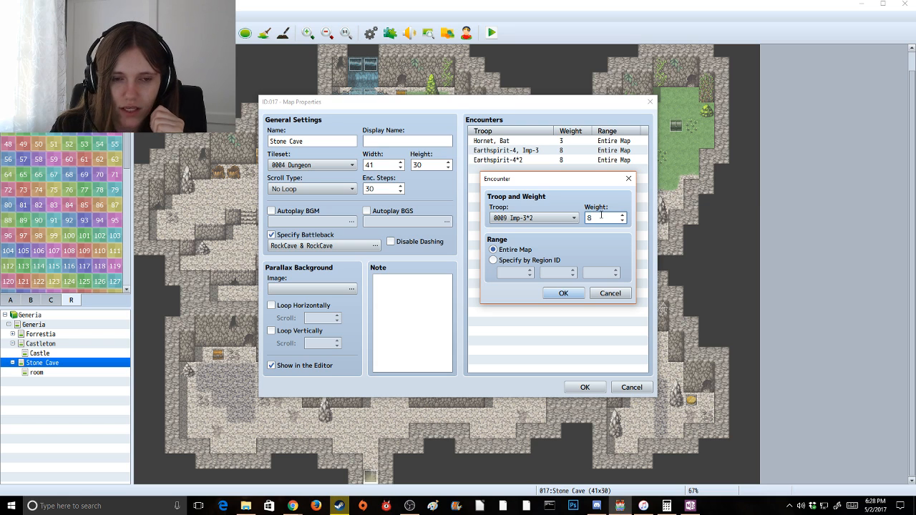
{"action": "type", "text": "8"}
{"action": "left_click", "coordinate": [564, 293]}
Add the single Earthspirit-4 troop to the Stone Cave encounters with weight 5
{"action": "double_click", "coordinate": [587, 180]}
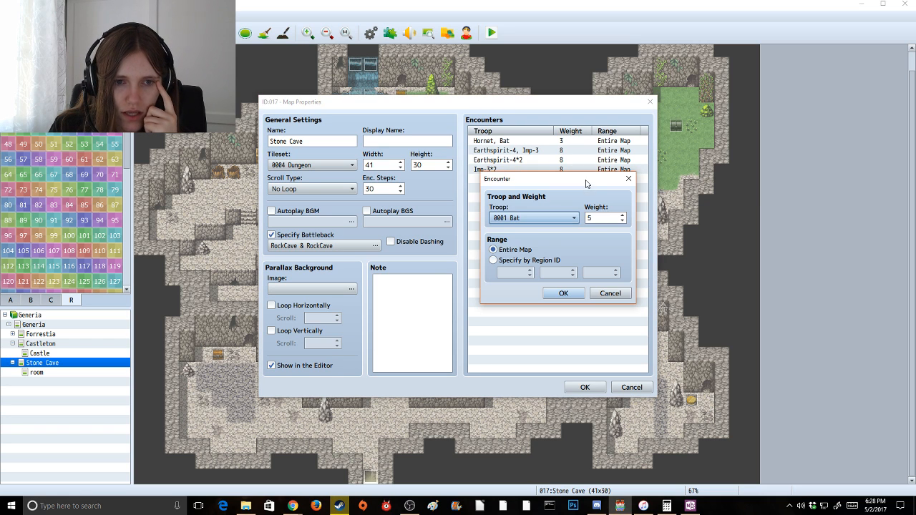
{"action": "left_click", "coordinate": [548, 218]}
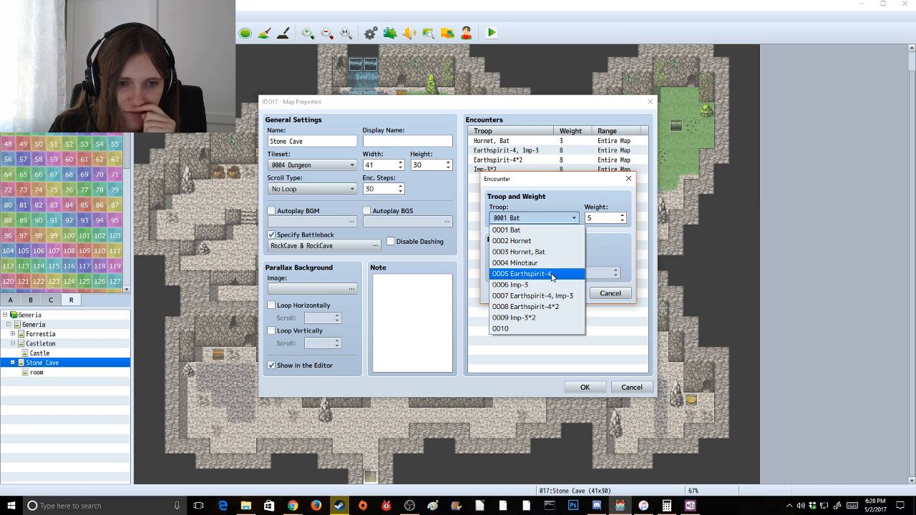
{"action": "left_click", "coordinate": [550, 267]}
{"action": "left_click", "coordinate": [563, 293]}
Add the single Imp-3 troop to the Stone Cave encounters with weight 5 and save the map properties
{"action": "double_click", "coordinate": [561, 188]}
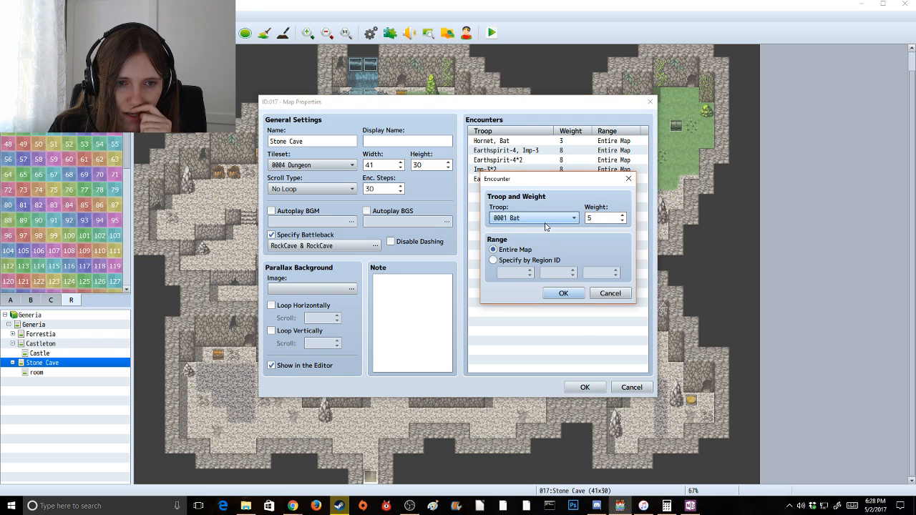
{"action": "left_click", "coordinate": [548, 217]}
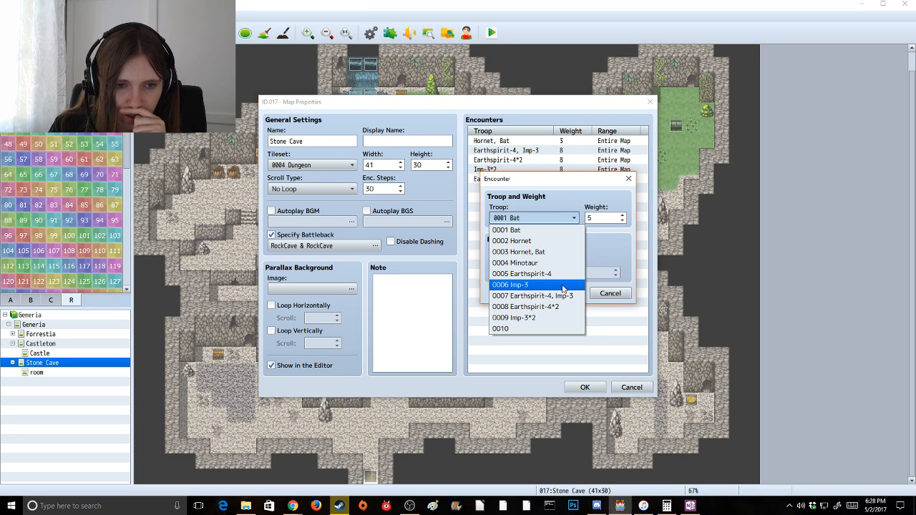
{"action": "left_click", "coordinate": [564, 284]}
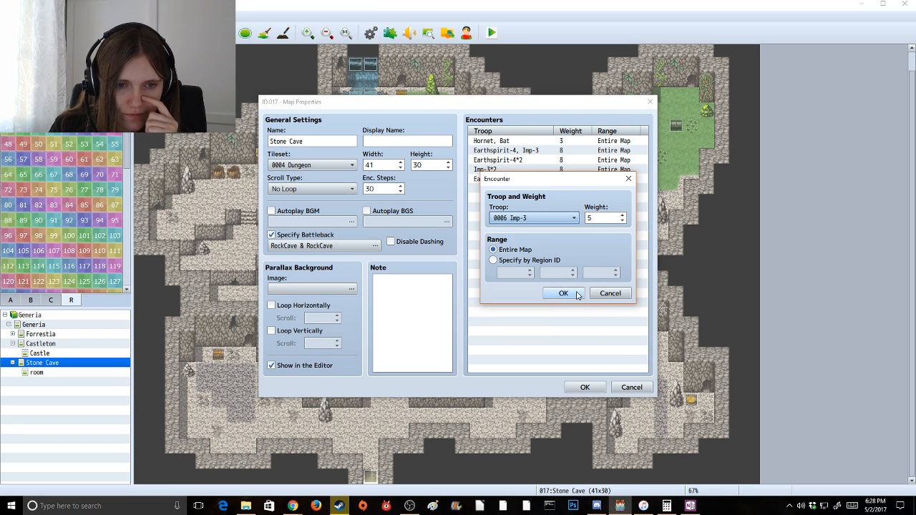
{"action": "left_click", "coordinate": [573, 293]}
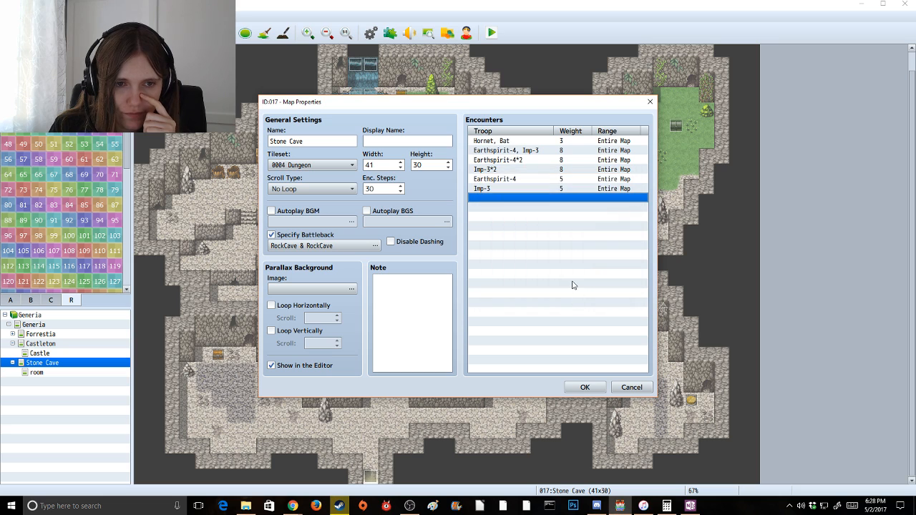
{"action": "left_click", "coordinate": [585, 387]}
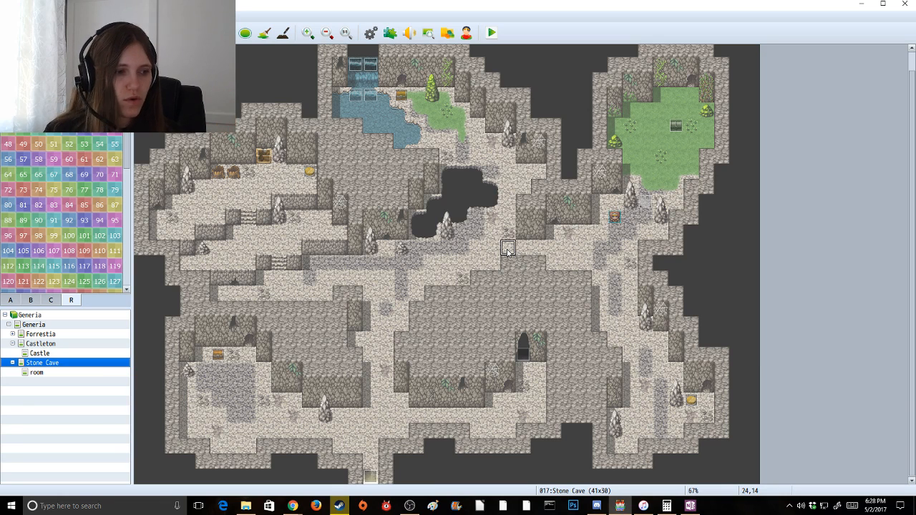
Copy all encounter entries from the Stone Cave map's properties, from Hornet, Bat through Imp-3
{"action": "double_click", "coordinate": [61, 365]}
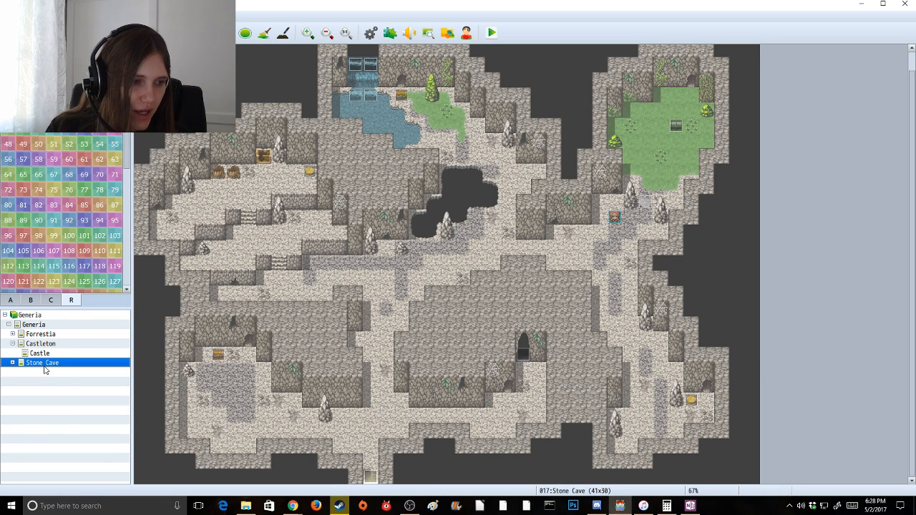
{"action": "right_click", "coordinate": [53, 367]}
{"action": "left_click", "coordinate": [66, 372]}
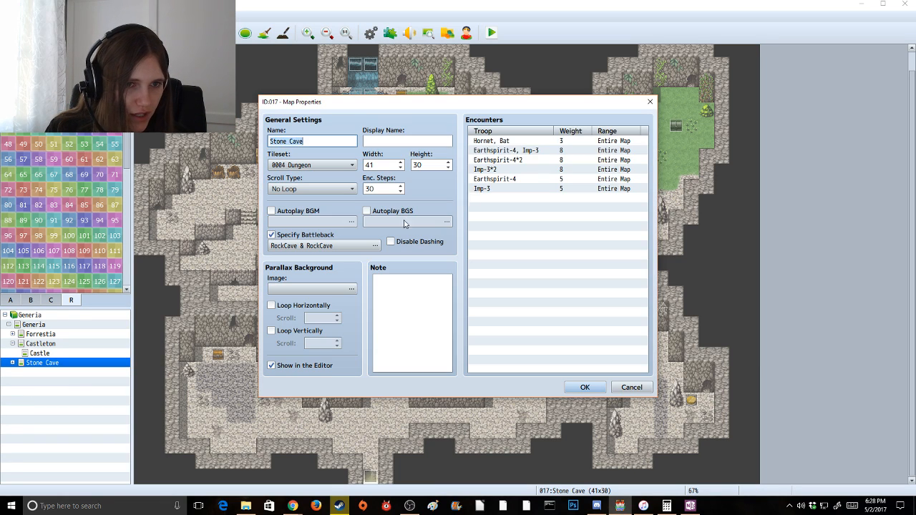
{"action": "left_click", "coordinate": [556, 142]}
{"action": "left_click", "coordinate": [550, 190], "text": "shift"}
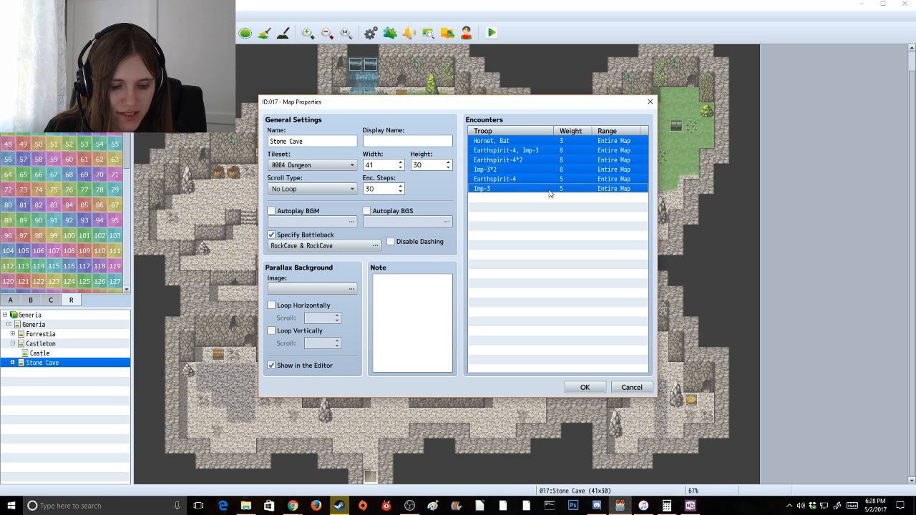
{"action": "left_click", "coordinate": [603, 392]}
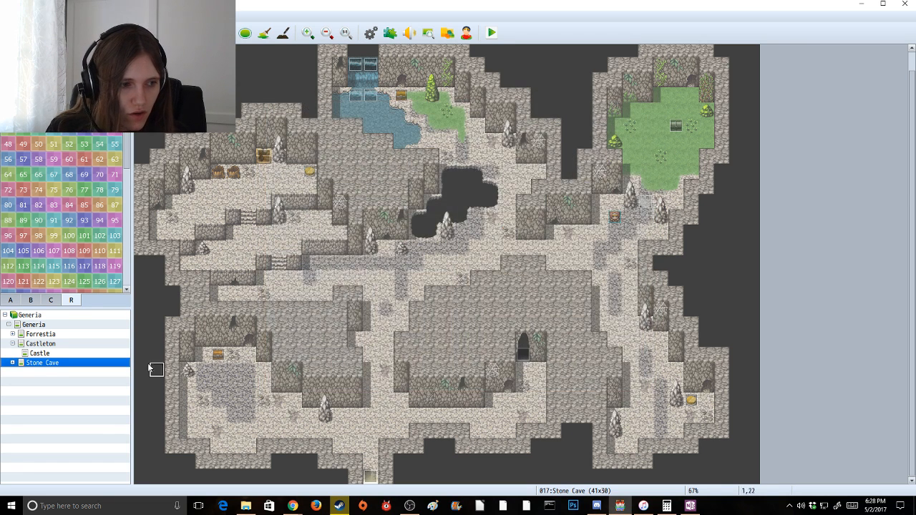
Paste the copied Stone Cave encounters into the encounter list of the room map under it
{"action": "left_click", "coordinate": [12, 363]}
{"action": "left_click", "coordinate": [39, 373]}
{"action": "right_click", "coordinate": [41, 374]}
{"action": "left_click", "coordinate": [57, 378]}
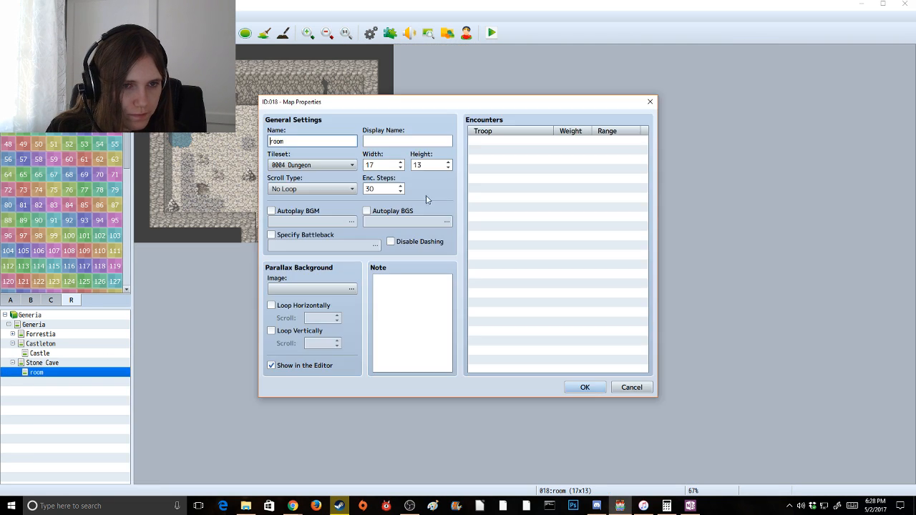
{"action": "left_click", "coordinate": [513, 141]}
{"action": "key", "text": "ctrl+v"}
{"action": "left_click", "coordinate": [586, 384]}
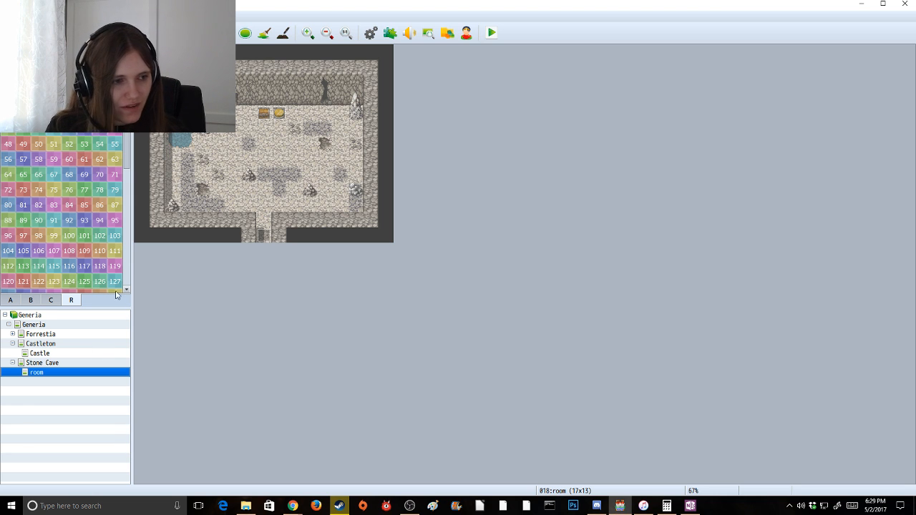
Give the Imp-3 enemy in the database a Potion item drop with a probability of 1/5
{"action": "left_click", "coordinate": [49, 363]}
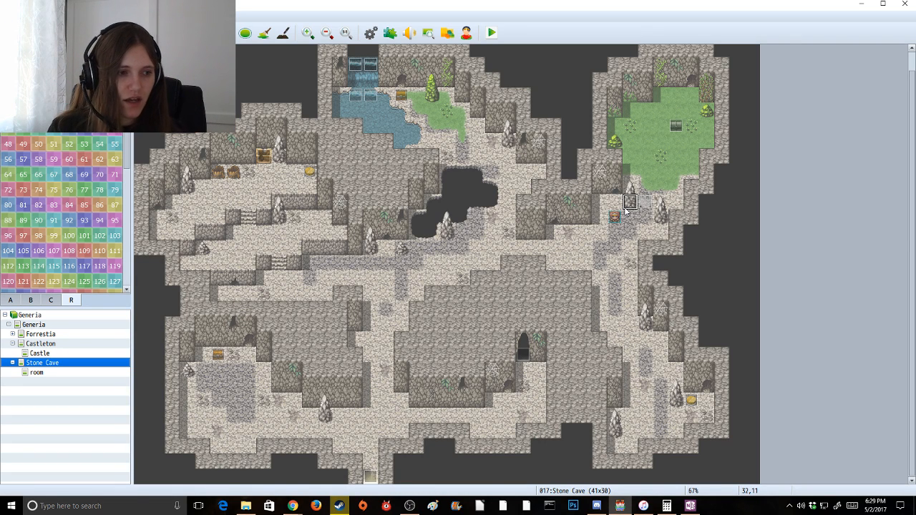
{"action": "left_click", "coordinate": [370, 33]}
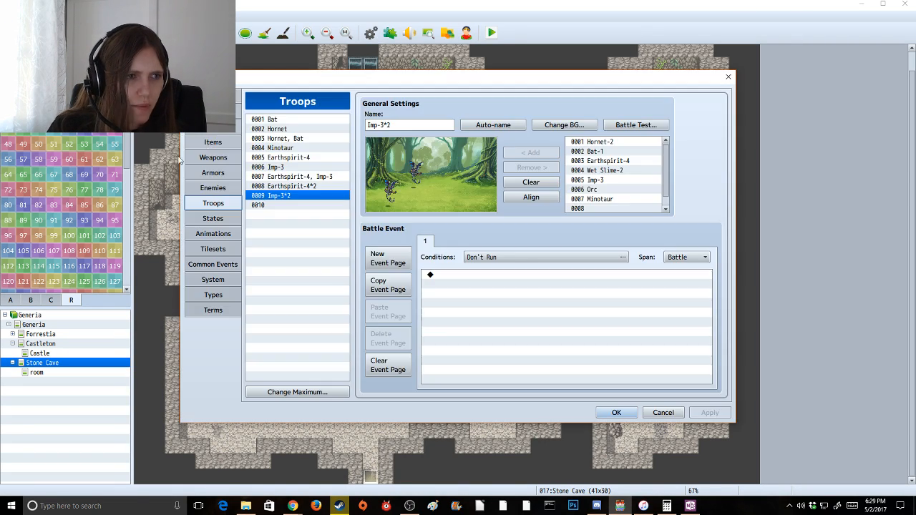
{"action": "left_click", "coordinate": [215, 188]}
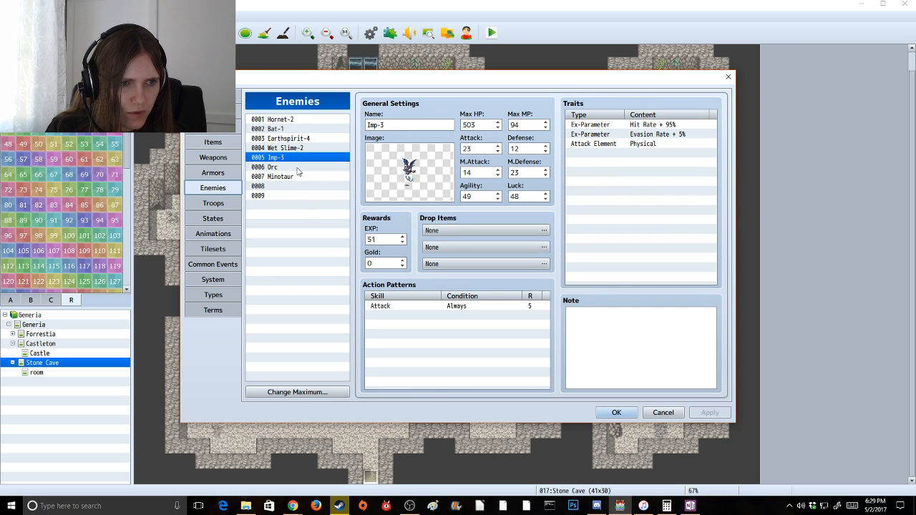
{"action": "left_click", "coordinate": [436, 230]}
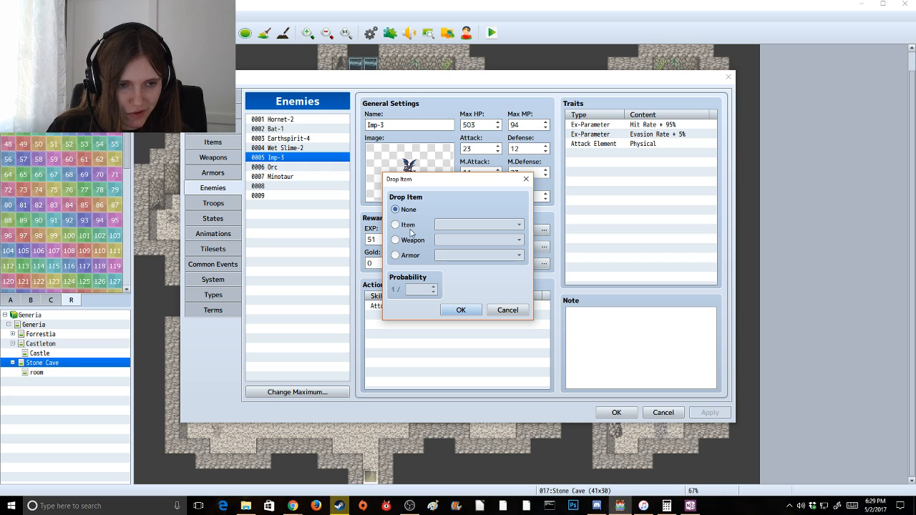
{"action": "left_click", "coordinate": [411, 232]}
{"action": "double_click", "coordinate": [426, 289]}
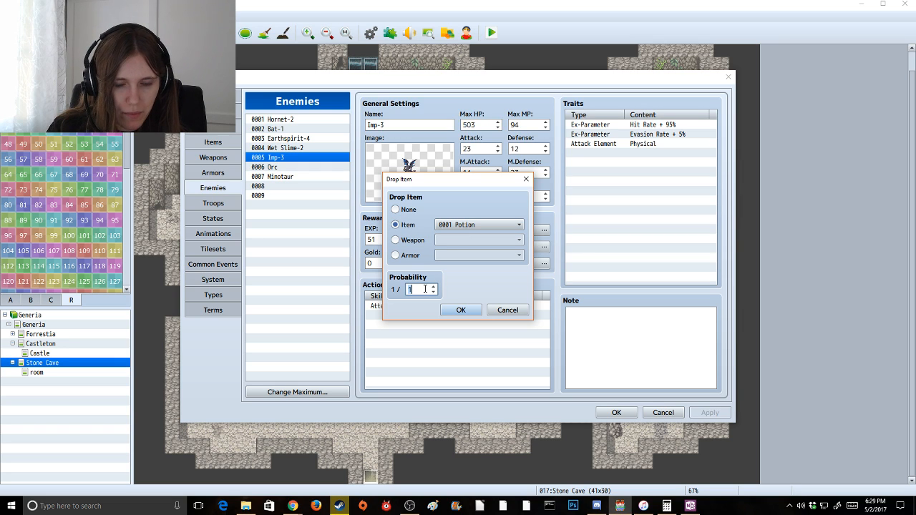
{"action": "type", "text": "5"}
{"action": "left_click", "coordinate": [461, 310]}
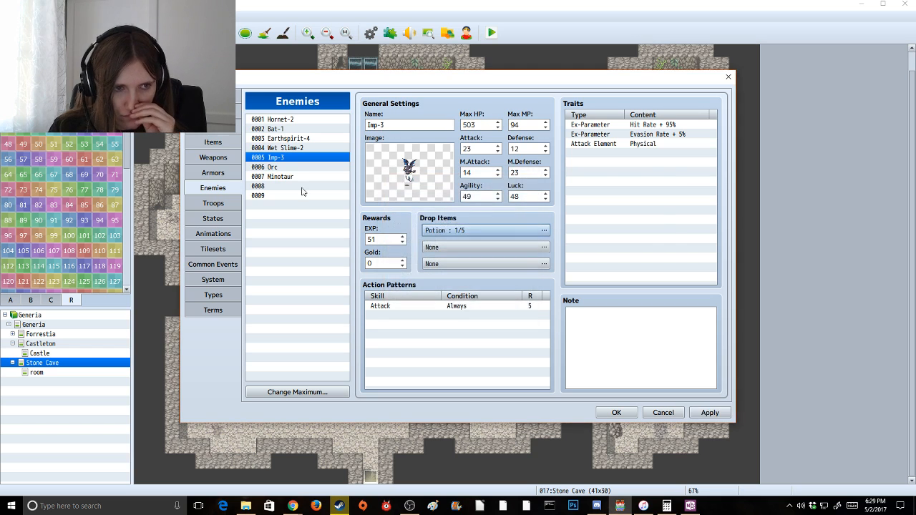
Compare with Wet Slime-2's drop items, and set the probability of Imp-3's Potion drop to 1/8
{"action": "left_click", "coordinate": [283, 147]}
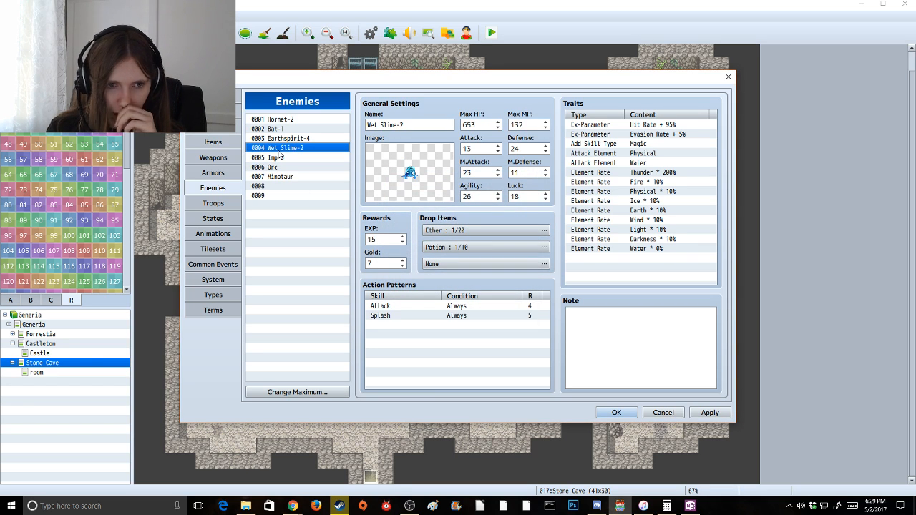
{"action": "left_click", "coordinate": [279, 157]}
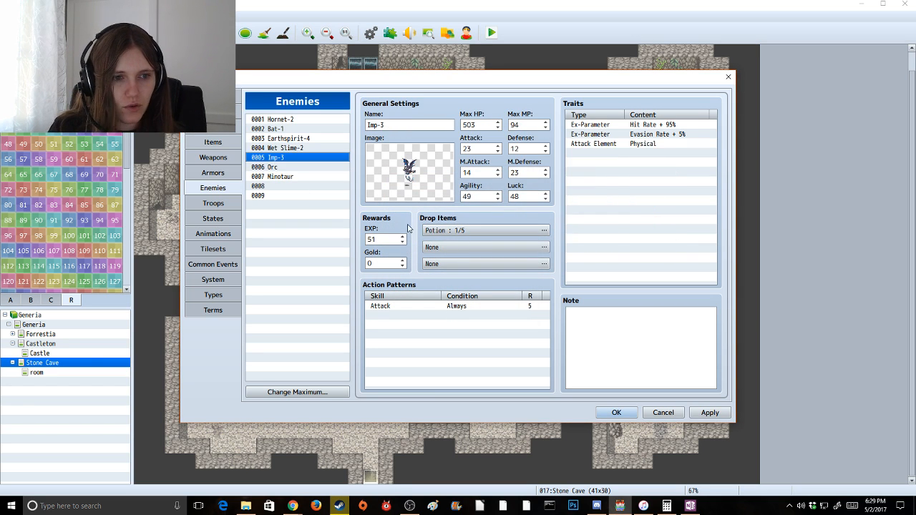
{"action": "left_click", "coordinate": [465, 231]}
{"action": "left_click", "coordinate": [421, 288]}
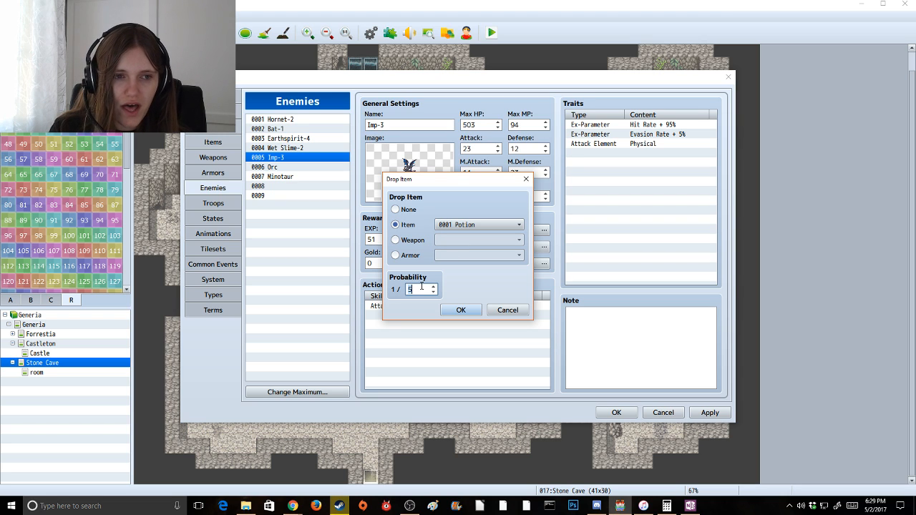
{"action": "left_click", "coordinate": [466, 309]}
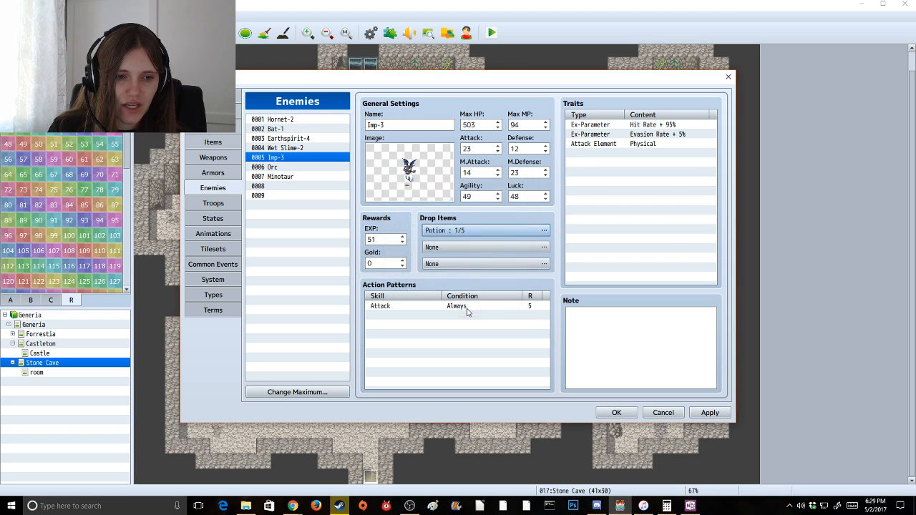
{"action": "left_click", "coordinate": [464, 232]}
{"action": "double_click", "coordinate": [420, 288]}
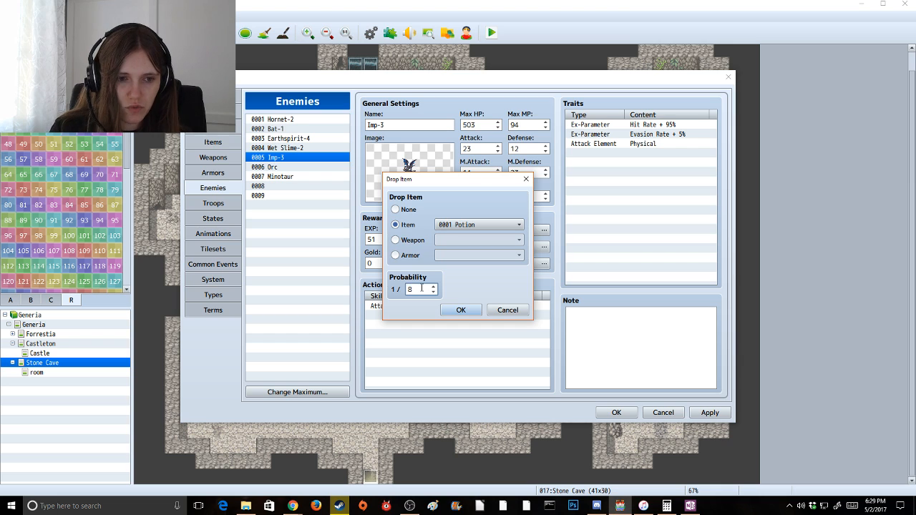
{"action": "left_click", "coordinate": [460, 309]}
Check the drop items of Wet Slime-2, Earthspirit-4, Bat-1 and Hornet-2, and save the database changes
{"action": "left_click", "coordinate": [276, 148]}
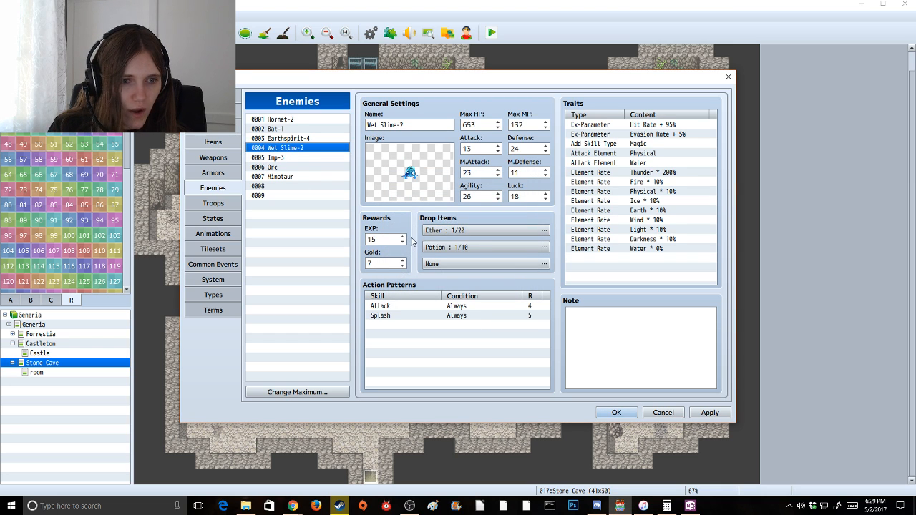
{"action": "left_click", "coordinate": [306, 139]}
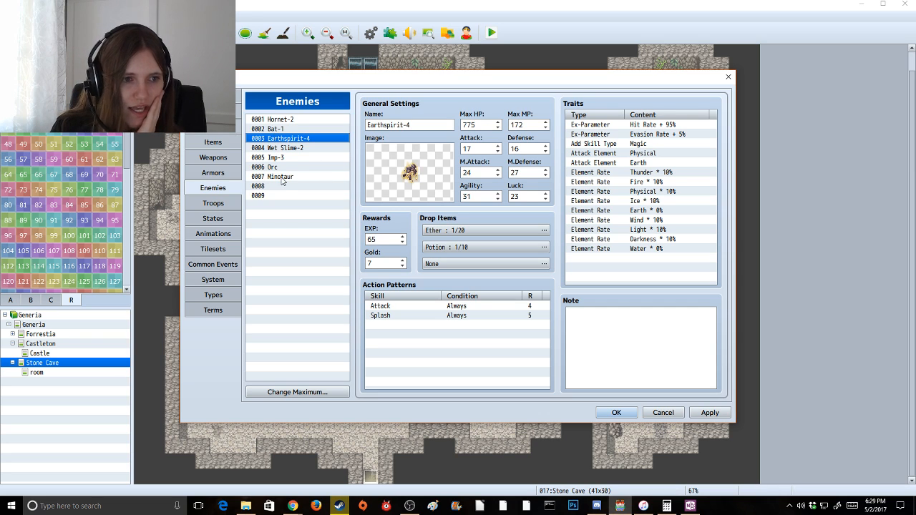
{"action": "left_click", "coordinate": [283, 129]}
{"action": "left_click", "coordinate": [285, 121]}
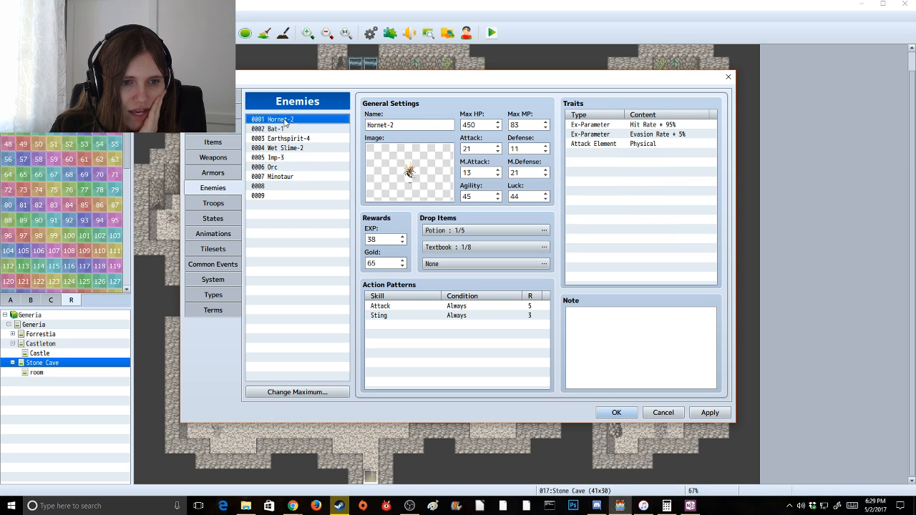
{"action": "left_click", "coordinate": [287, 147]}
{"action": "left_click", "coordinate": [290, 139]}
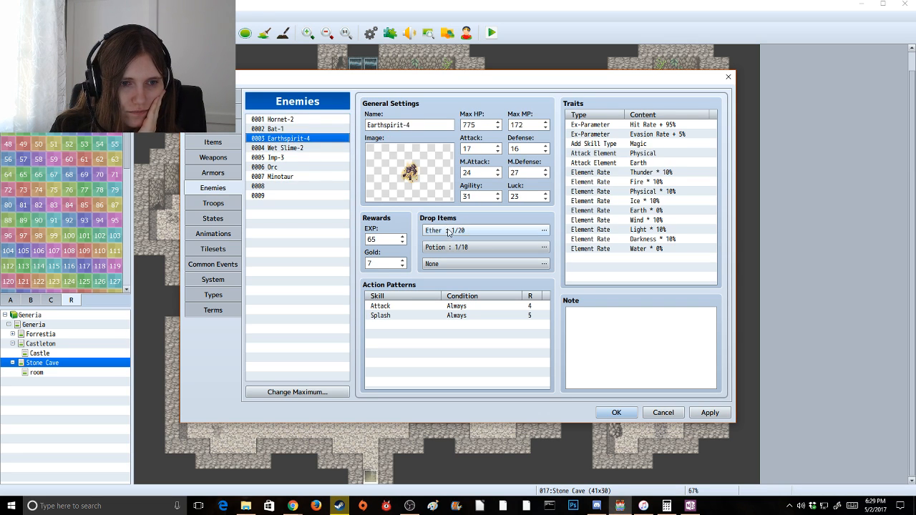
{"action": "left_click", "coordinate": [710, 413]}
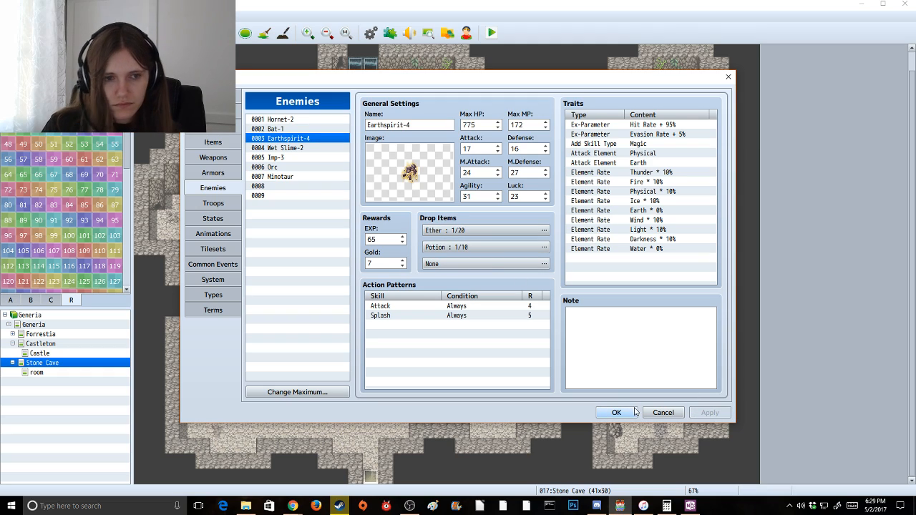
{"action": "left_click", "coordinate": [615, 413]}
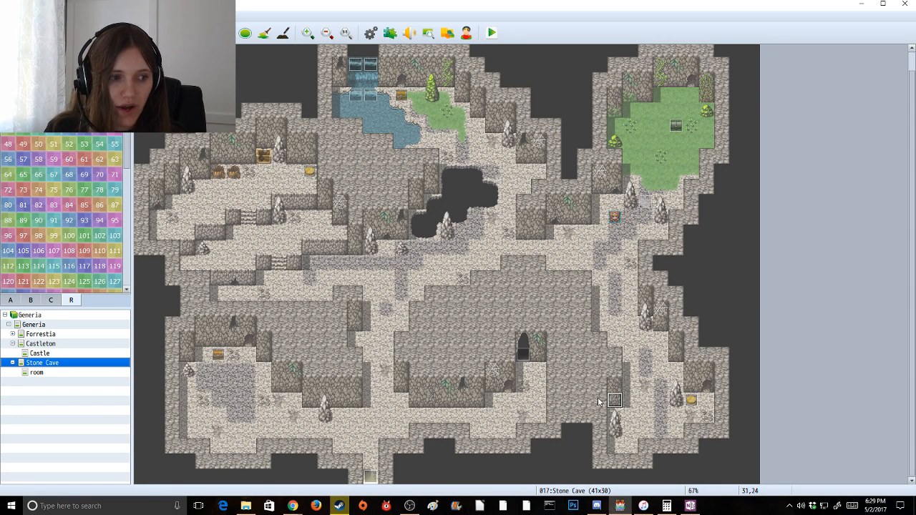
Switch to event editing and bring up the Castleton map
{"action": "key", "text": "F6"}
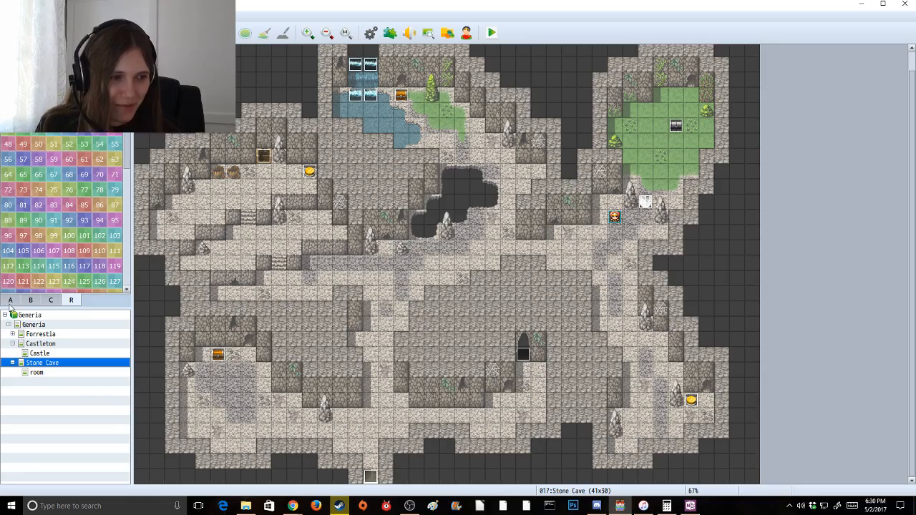
{"action": "left_click", "coordinate": [10, 301]}
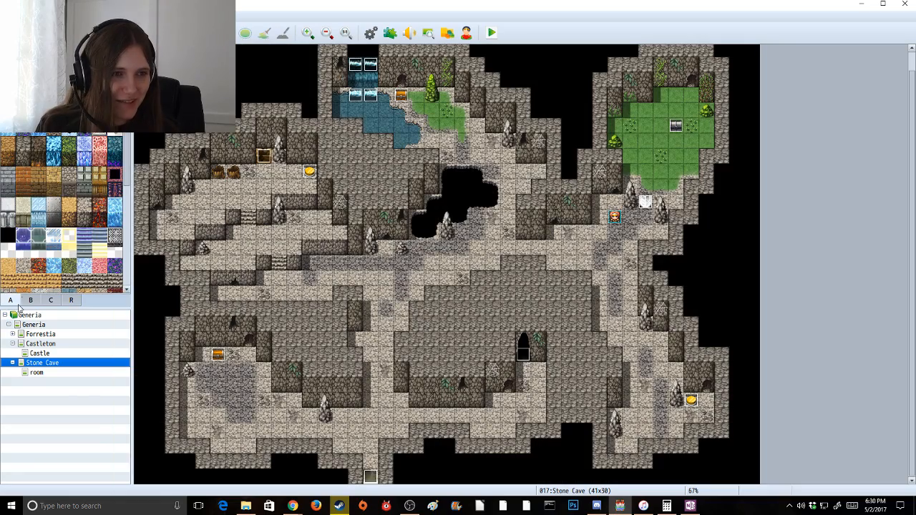
{"action": "left_click", "coordinate": [40, 344]}
{"action": "scroll", "coordinate": [332, 347], "scroll_direction": "up", "scroll_amount": 5}
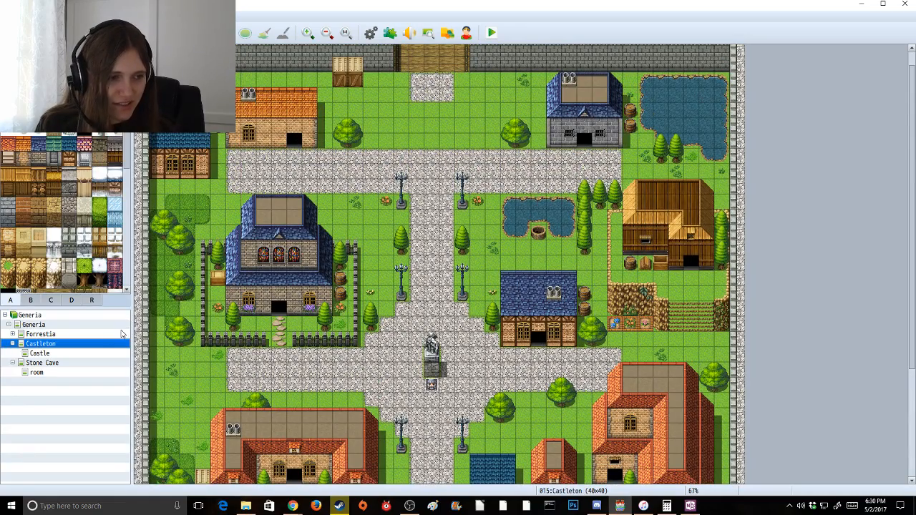
{"action": "left_click", "coordinate": [32, 355]}
{"action": "left_click", "coordinate": [40, 347]}
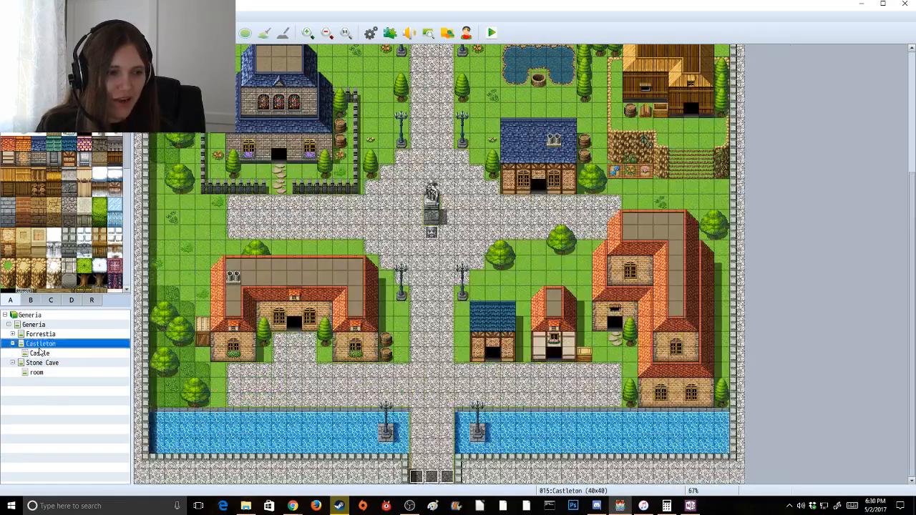
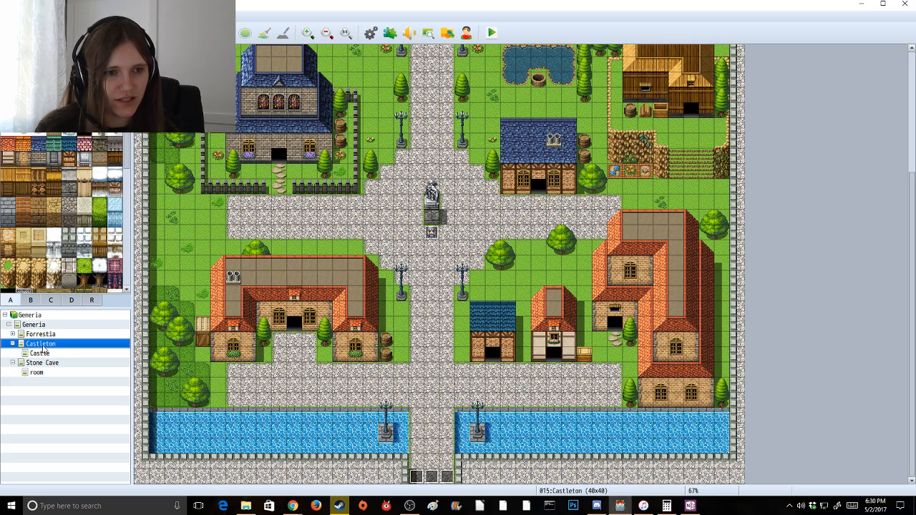
Examine the contents of the event below the statue in Castleton, leaving it unedited
{"action": "scroll", "coordinate": [433, 281], "scroll_direction": "up", "scroll_amount": 2}
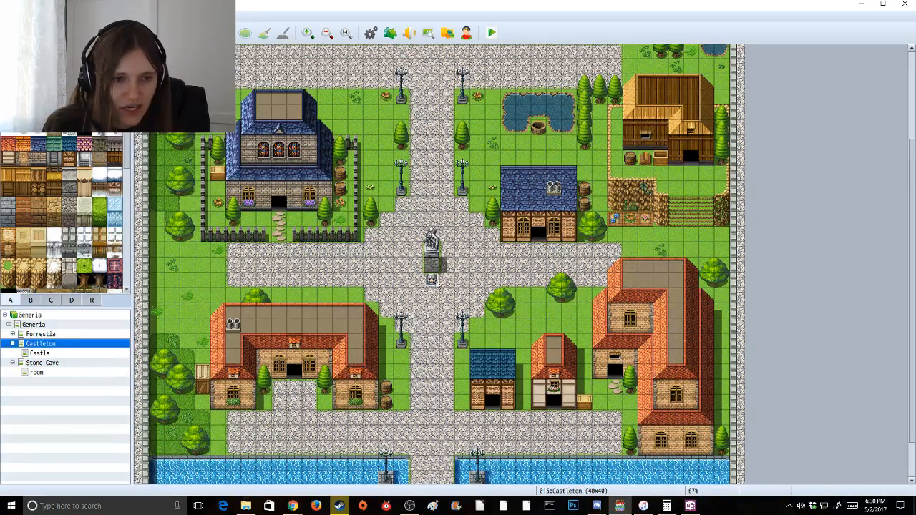
{"action": "double_click", "coordinate": [433, 281]}
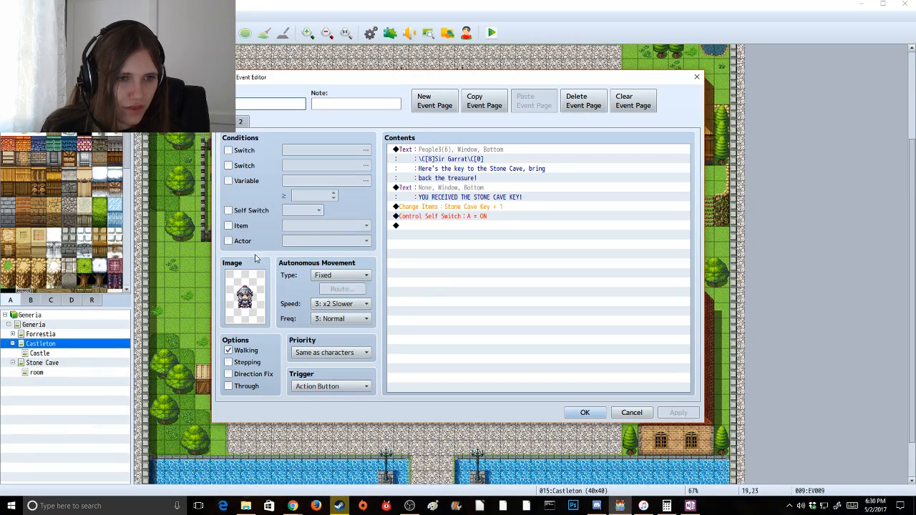
{"action": "left_click", "coordinate": [632, 413]}
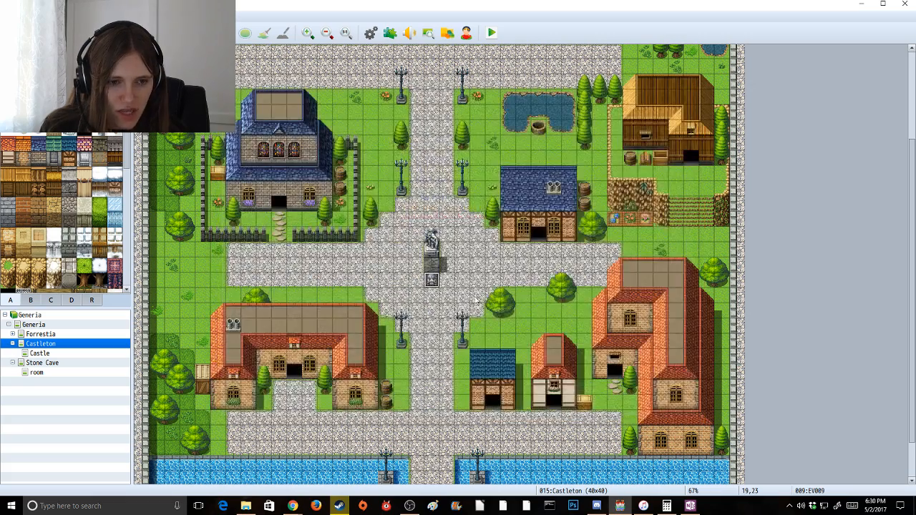
{"action": "scroll", "coordinate": [462, 302], "scroll_direction": "up", "scroll_amount": 3}
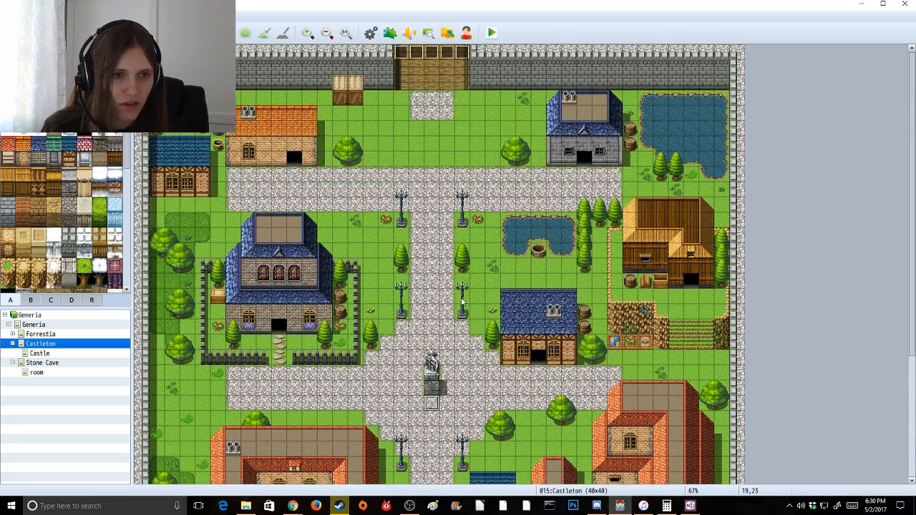
{"action": "left_click", "coordinate": [37, 353]}
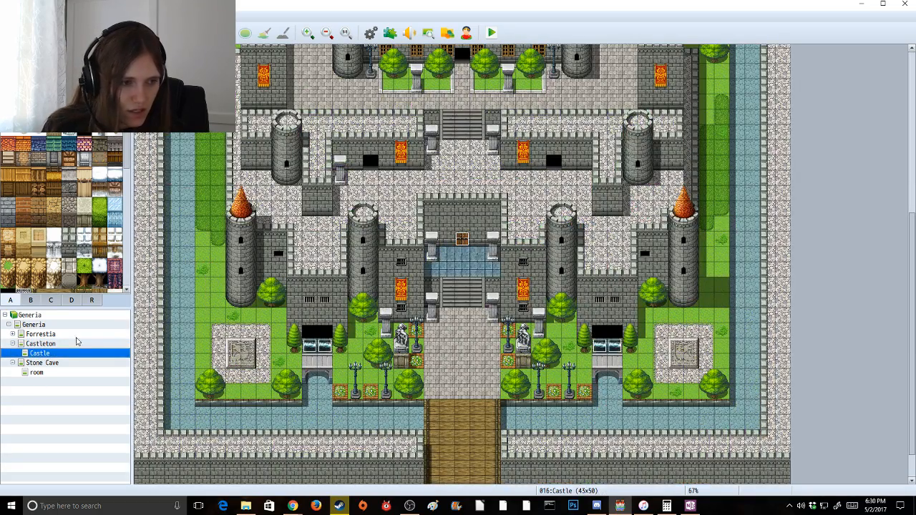
{"action": "right_click", "coordinate": [43, 352]}
{"action": "left_click", "coordinate": [58, 379]}
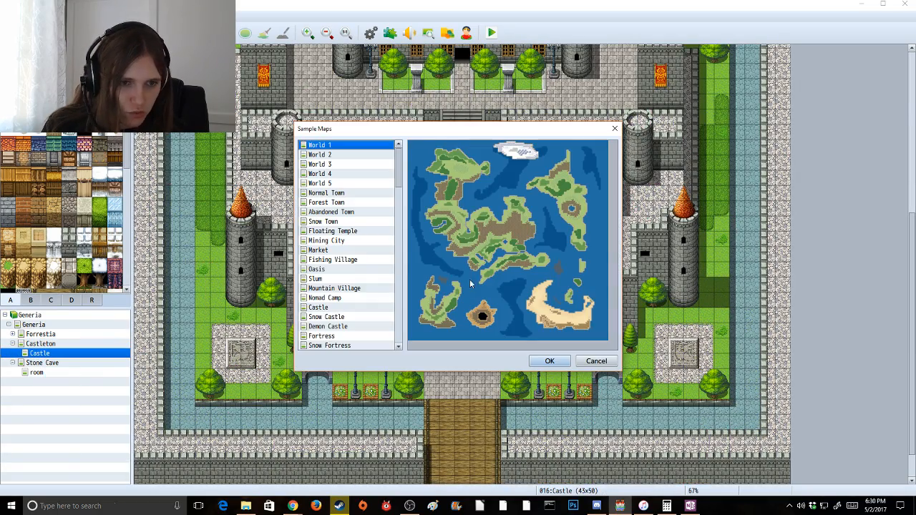
{"action": "scroll", "coordinate": [363, 267], "scroll_direction": "down", "scroll_amount": 4}
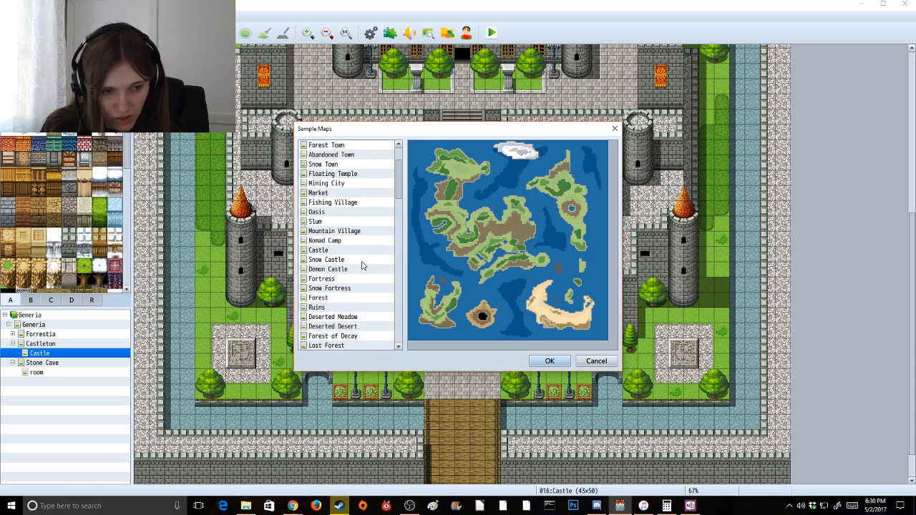
{"action": "left_click", "coordinate": [614, 129]}
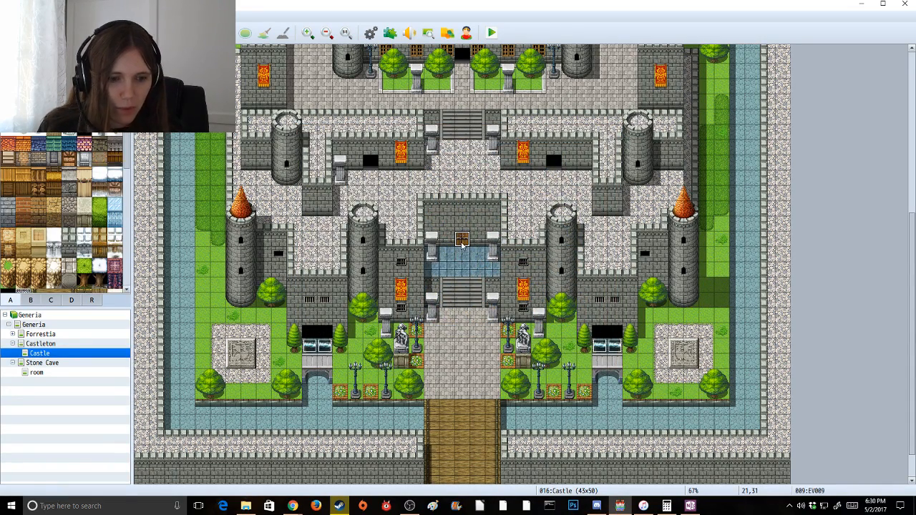
Preview the castle interiors among the sample maps and load Castle 1F under the Castle map
{"action": "right_click", "coordinate": [44, 354]}
{"action": "left_click", "coordinate": [61, 382]}
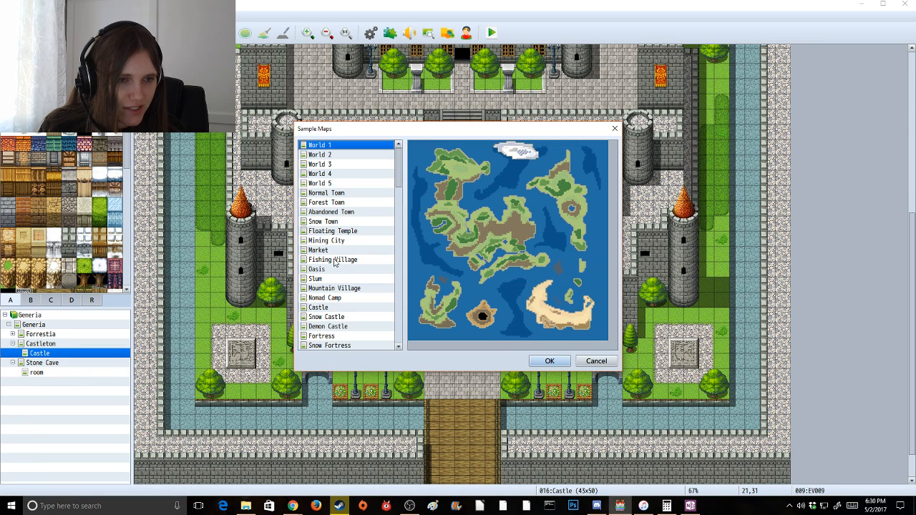
{"action": "scroll", "coordinate": [342, 288], "scroll_direction": "down", "scroll_amount": 2}
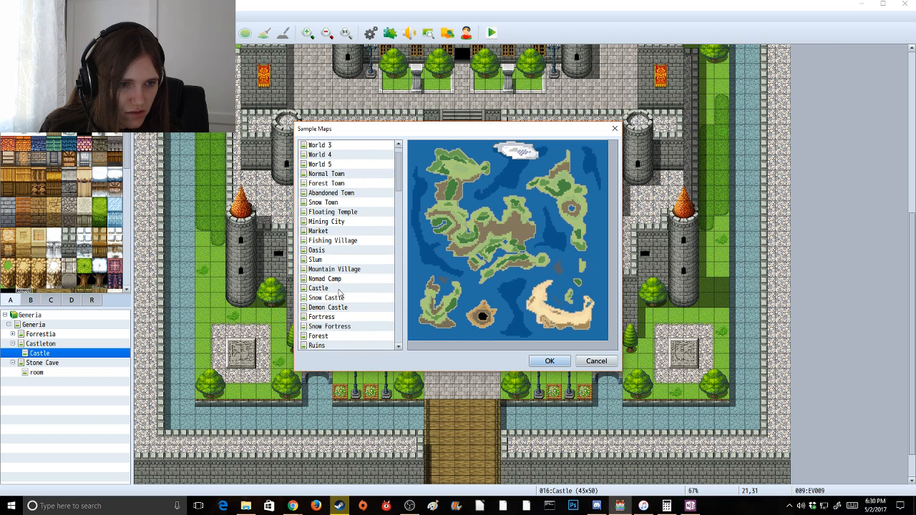
{"action": "left_click", "coordinate": [341, 289]}
{"action": "scroll", "coordinate": [356, 312], "scroll_direction": "down", "scroll_amount": 5}
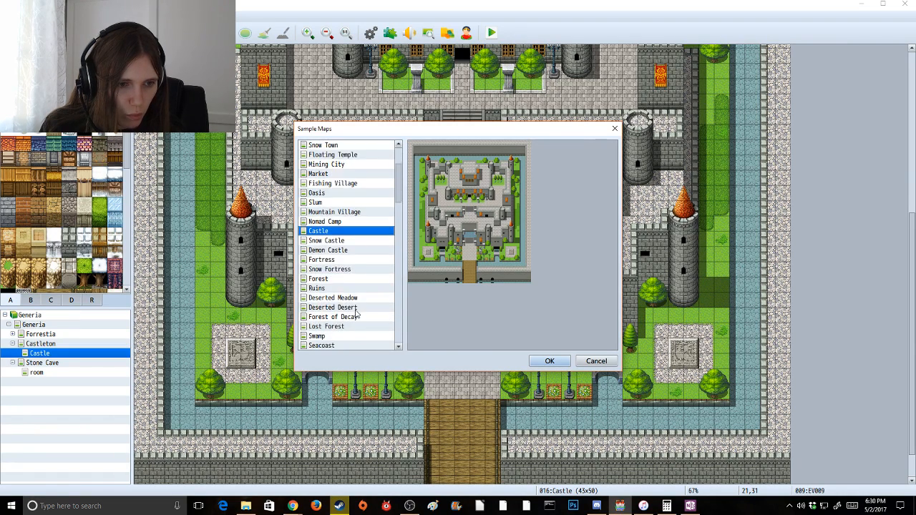
{"action": "scroll", "coordinate": [356, 312], "scroll_direction": "down", "scroll_amount": 3}
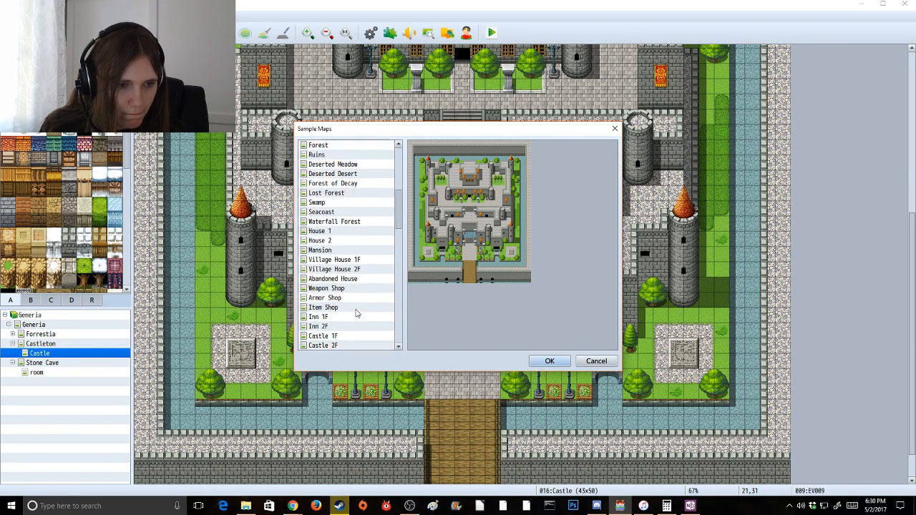
{"action": "left_click", "coordinate": [347, 319]}
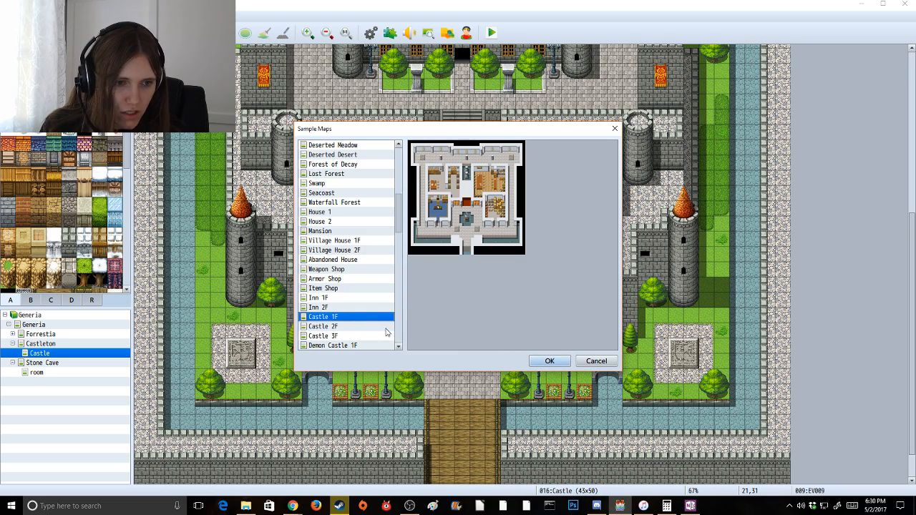
{"action": "left_click", "coordinate": [343, 337]}
{"action": "left_click", "coordinate": [343, 327]}
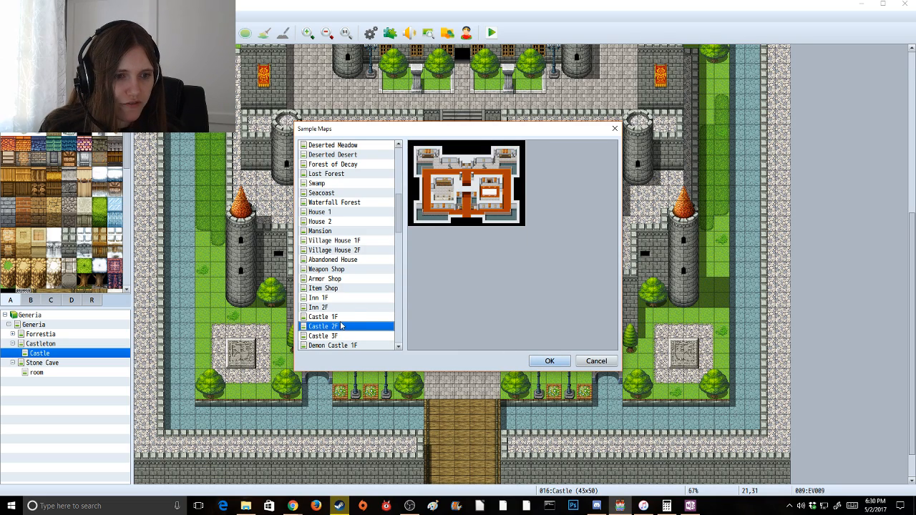
{"action": "left_click", "coordinate": [343, 317]}
{"action": "left_click", "coordinate": [549, 362]}
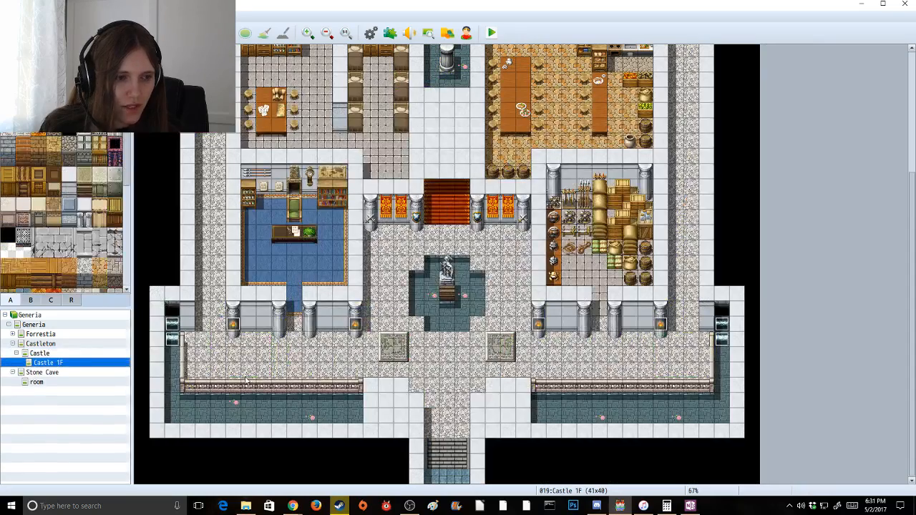
{"action": "right_click", "coordinate": [40, 353]}
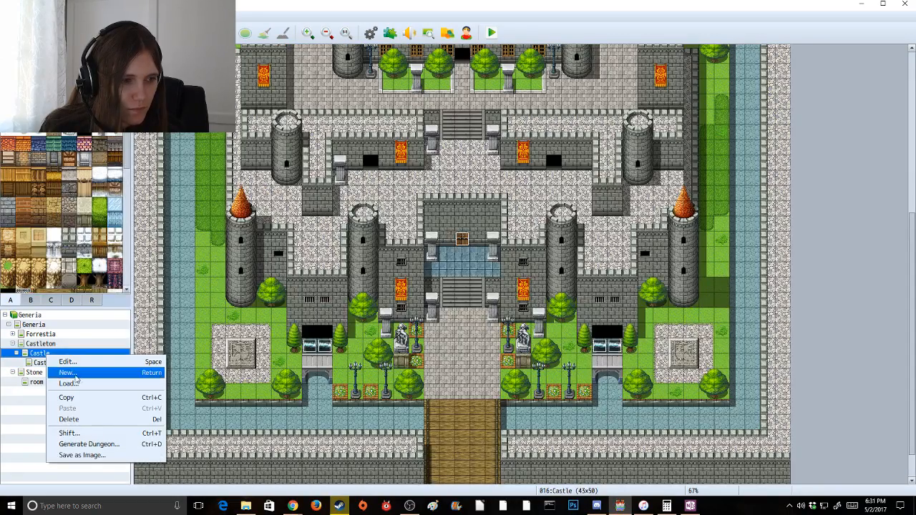
{"action": "left_click", "coordinate": [68, 385]}
{"action": "left_click", "coordinate": [366, 327]}
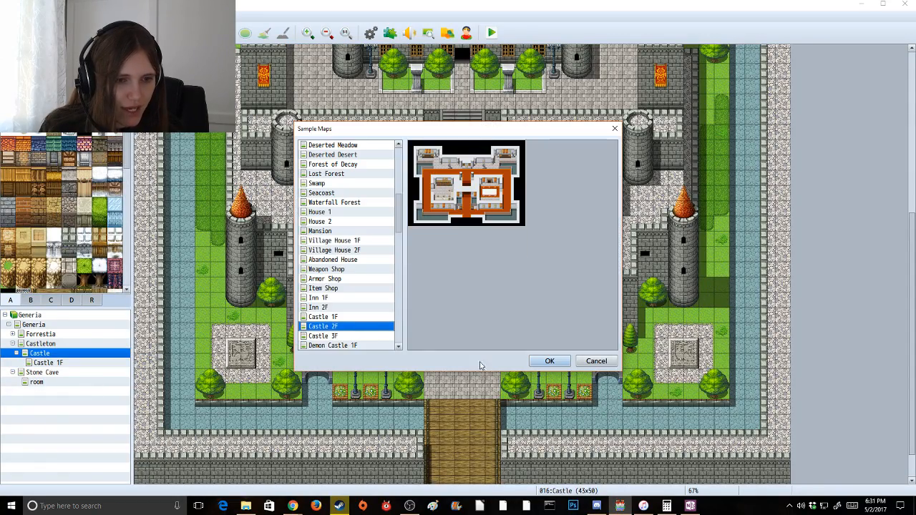
{"action": "left_click", "coordinate": [549, 362]}
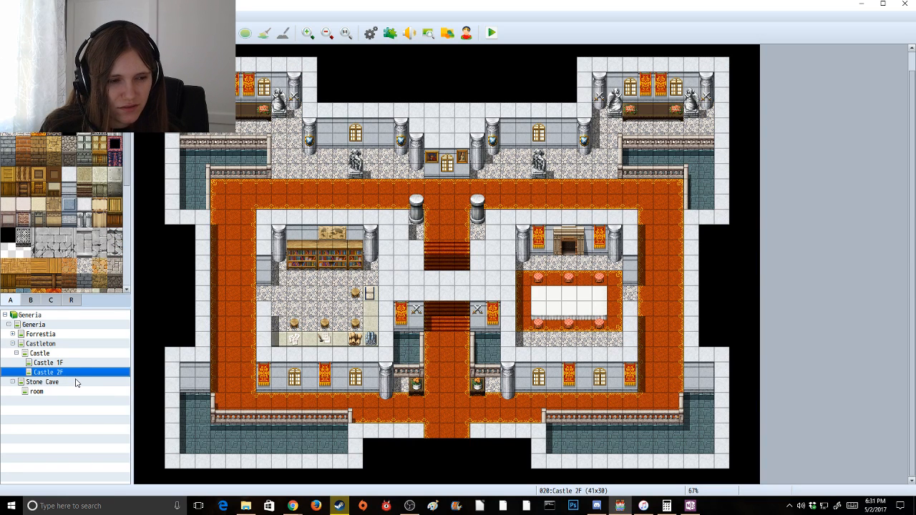
{"action": "key", "text": "Delete"}
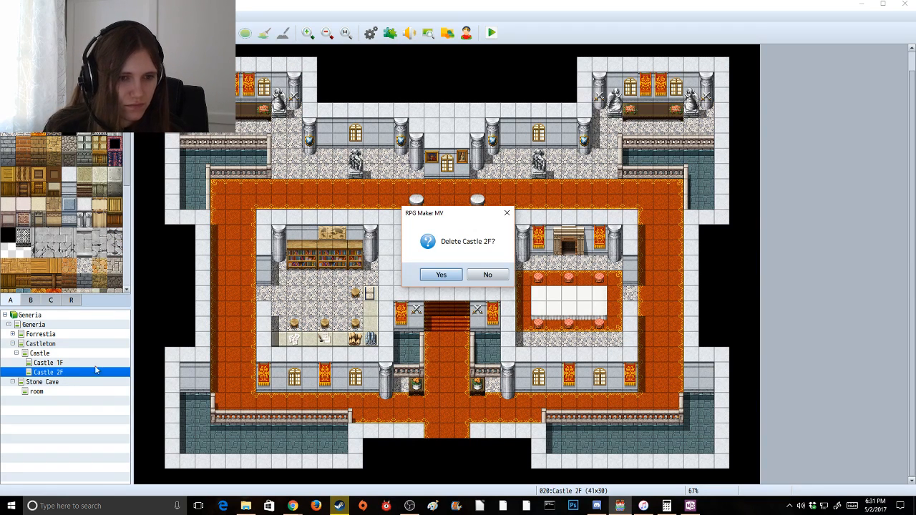
{"action": "key", "text": "Return"}
Load the Castle 3F sample map under the Castle map
{"action": "right_click", "coordinate": [42, 354]}
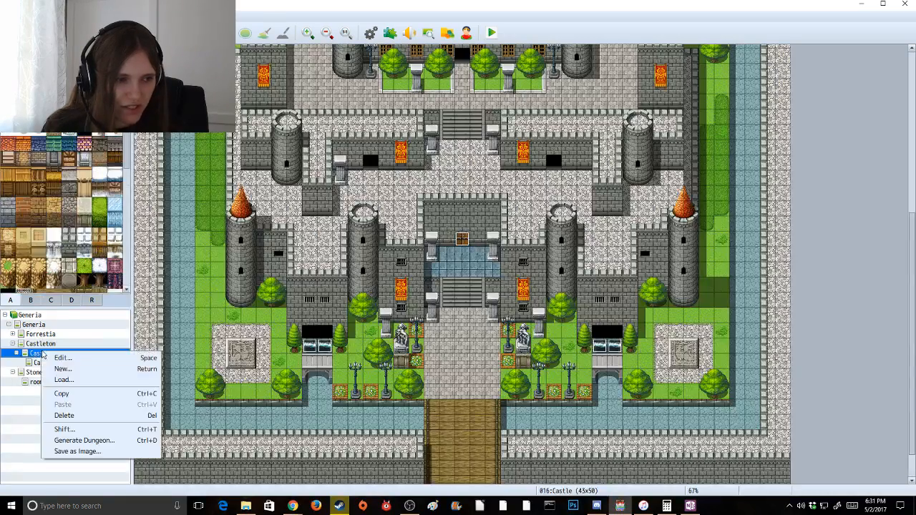
{"action": "left_click", "coordinate": [64, 379]}
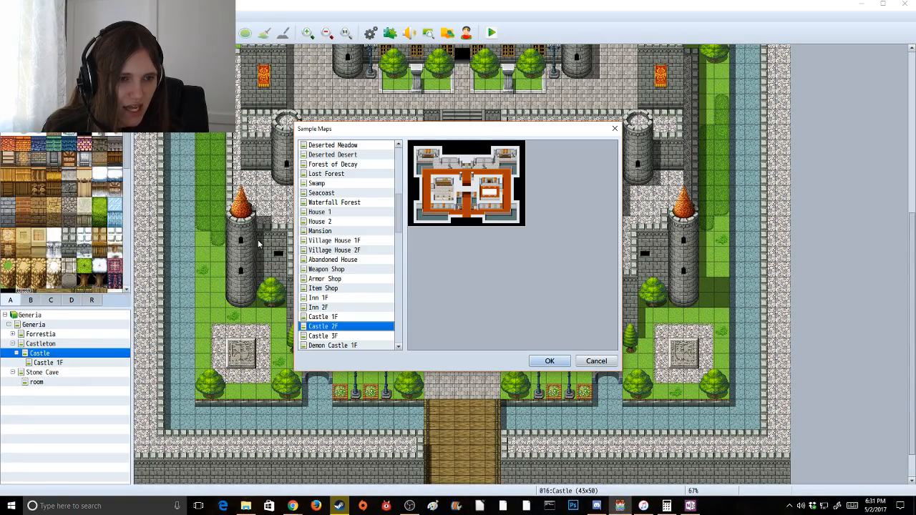
{"action": "left_click", "coordinate": [324, 335]}
{"action": "left_click", "coordinate": [550, 361]}
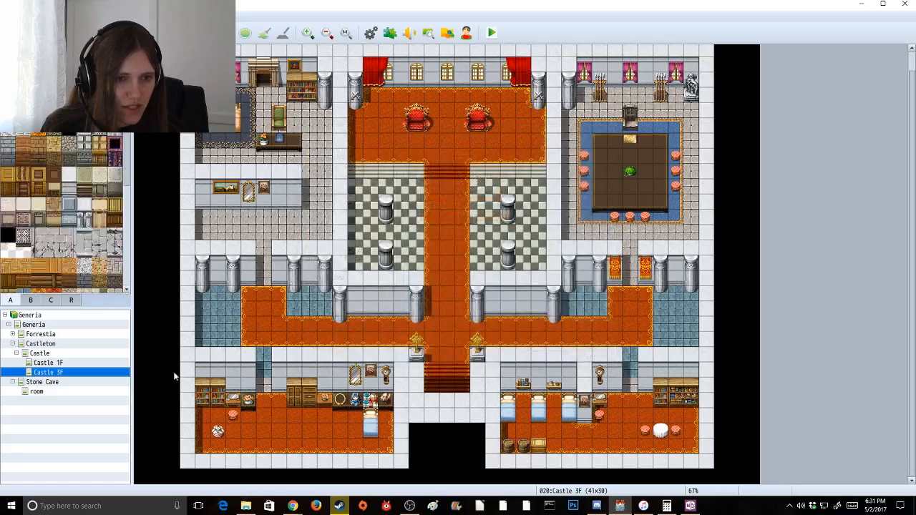
Rename the Castle 3F map as Castle 2F and set its display name to Throne Room
{"action": "right_click", "coordinate": [57, 373]}
{"action": "left_click", "coordinate": [72, 381]}
{"action": "left_click", "coordinate": [302, 144]}
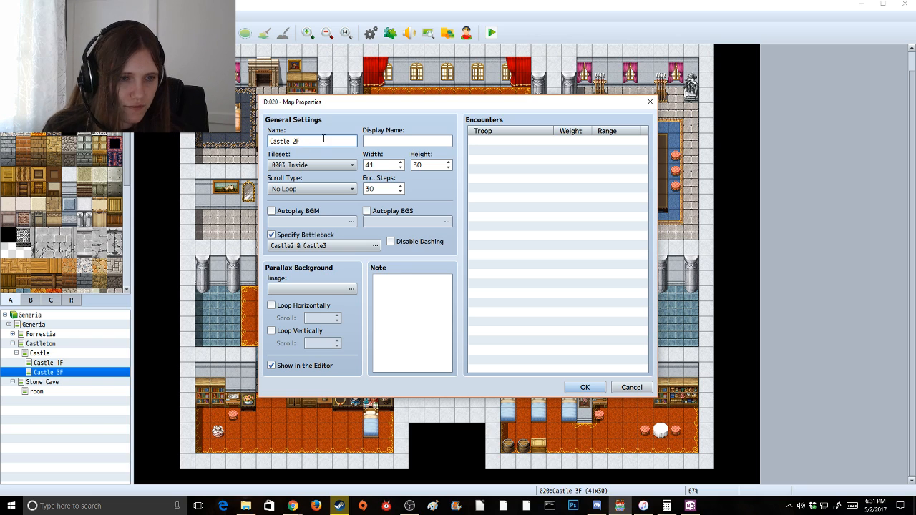
{"action": "left_click", "coordinate": [393, 143]}
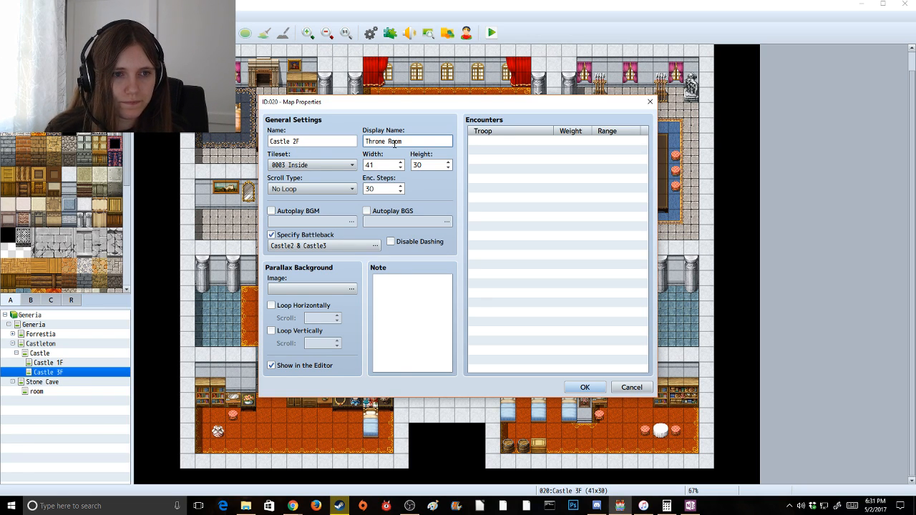
{"action": "left_click", "coordinate": [585, 387]}
Set the display name of the Castle 1F map to Castle Entrance
{"action": "left_click", "coordinate": [48, 363]}
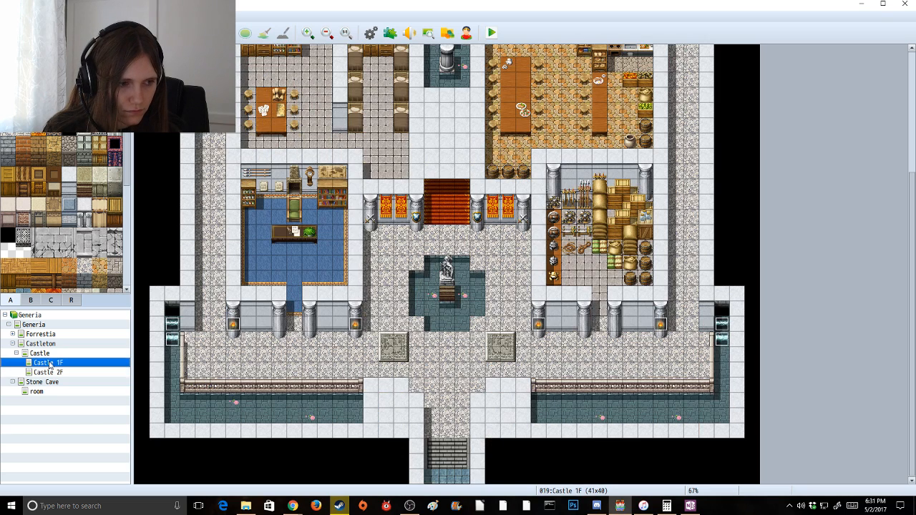
{"action": "right_click", "coordinate": [48, 365]}
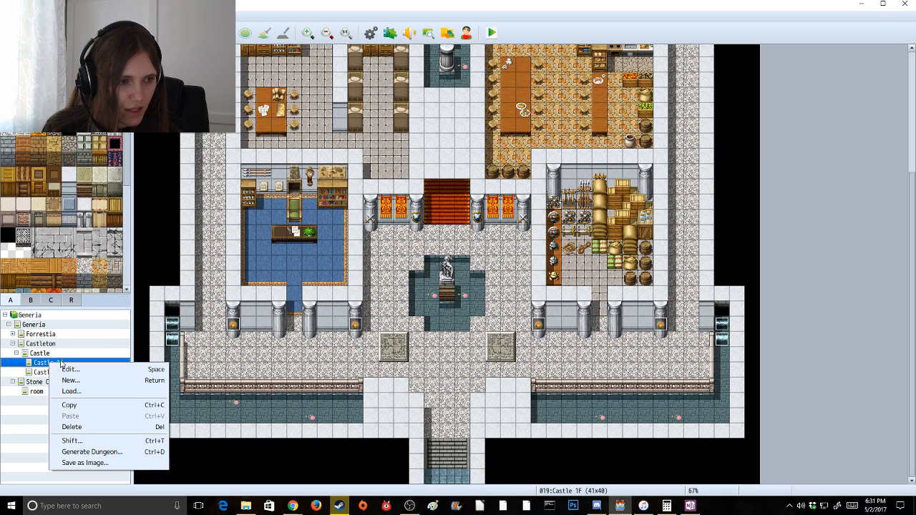
{"action": "left_click", "coordinate": [79, 368]}
{"action": "left_click", "coordinate": [393, 143]}
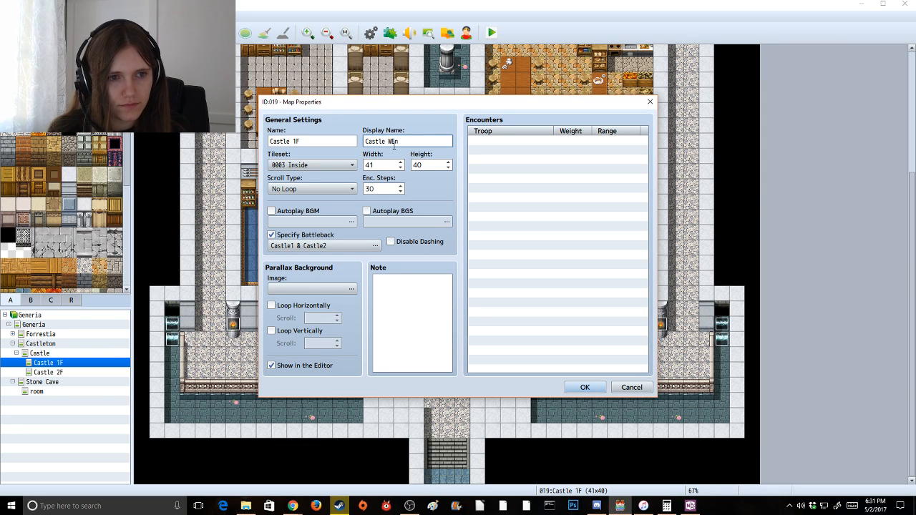
{"action": "type", "text": "Castle Entrance"}
{"action": "key", "text": "Return"}
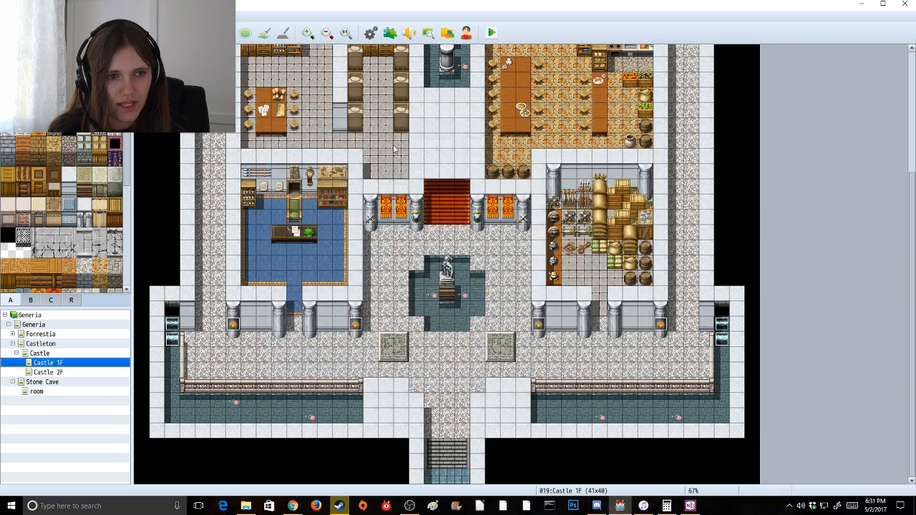
Compare the layouts of the Castle 1F, Castle 2F and Castle exterior maps, looking at their entrances and stairs
{"action": "scroll", "coordinate": [449, 351], "scroll_direction": "up", "scroll_amount": 3}
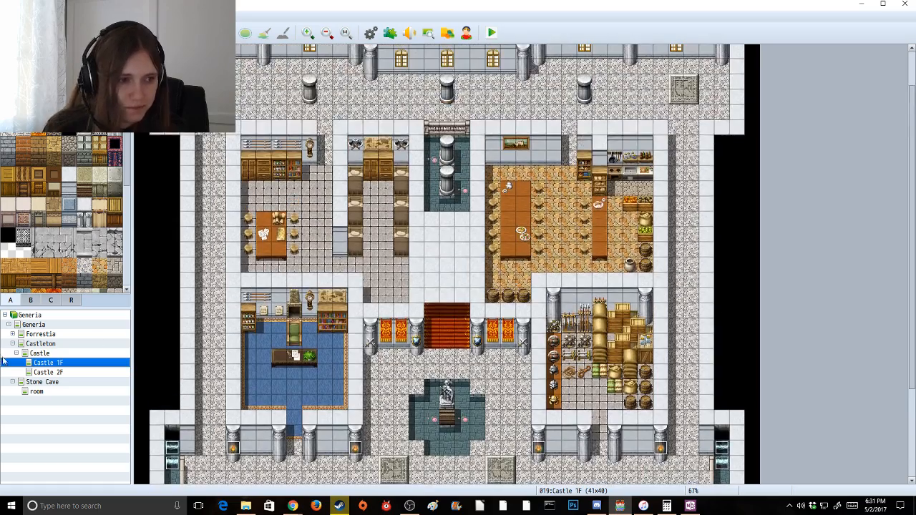
{"action": "left_click", "coordinate": [40, 353]}
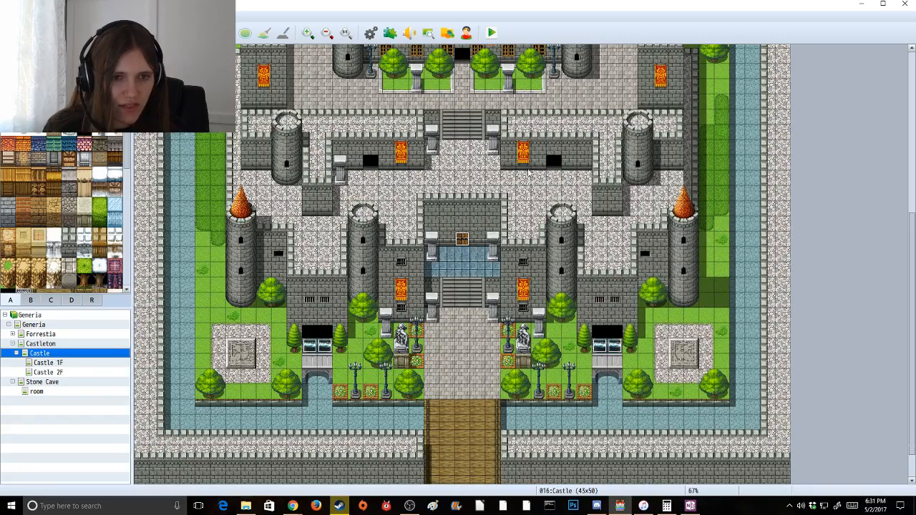
{"action": "scroll", "coordinate": [471, 191], "scroll_direction": "up", "scroll_amount": 3}
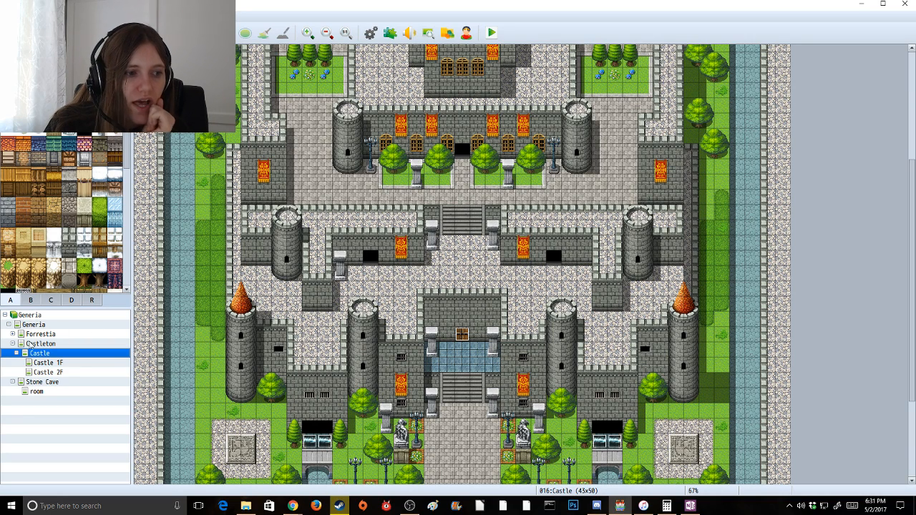
{"action": "left_click", "coordinate": [44, 370]}
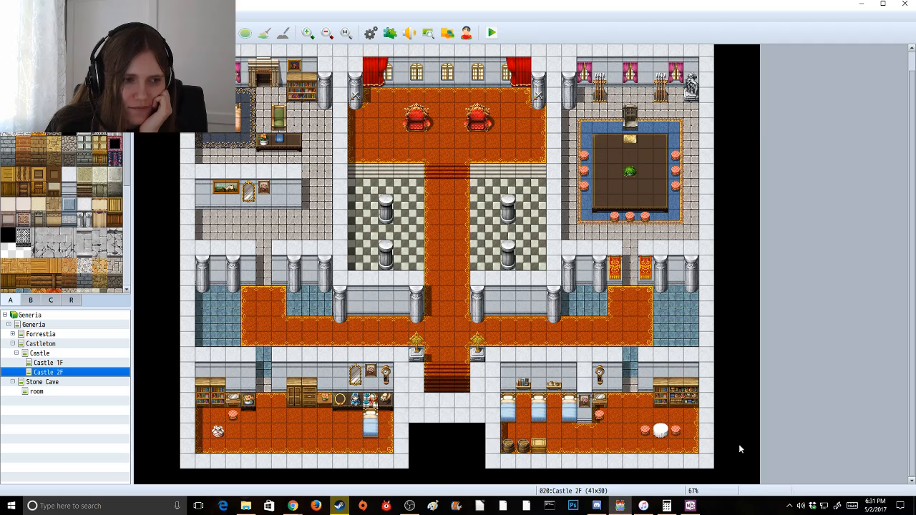
{"action": "left_click", "coordinate": [45, 355]}
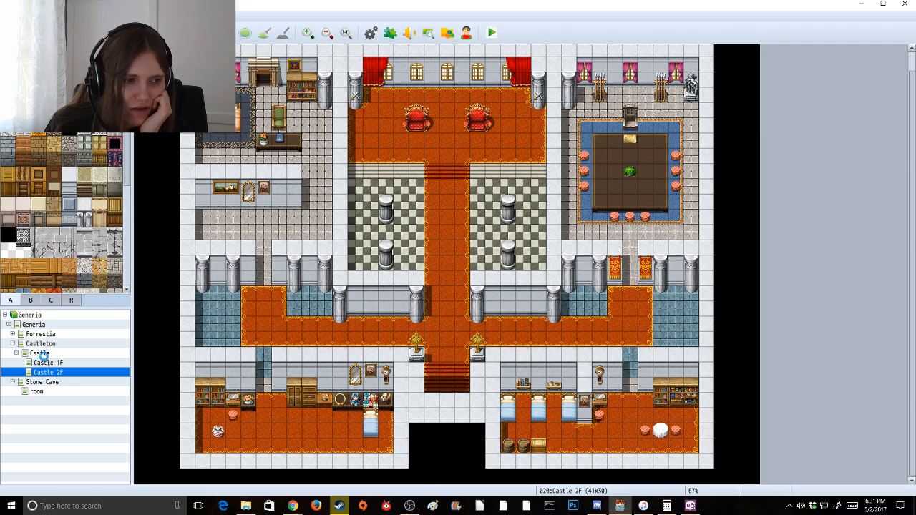
{"action": "scroll", "coordinate": [515, 264], "scroll_direction": "up", "scroll_amount": 2}
{"action": "scroll", "coordinate": [515, 265], "scroll_direction": "up", "scroll_amount": 2}
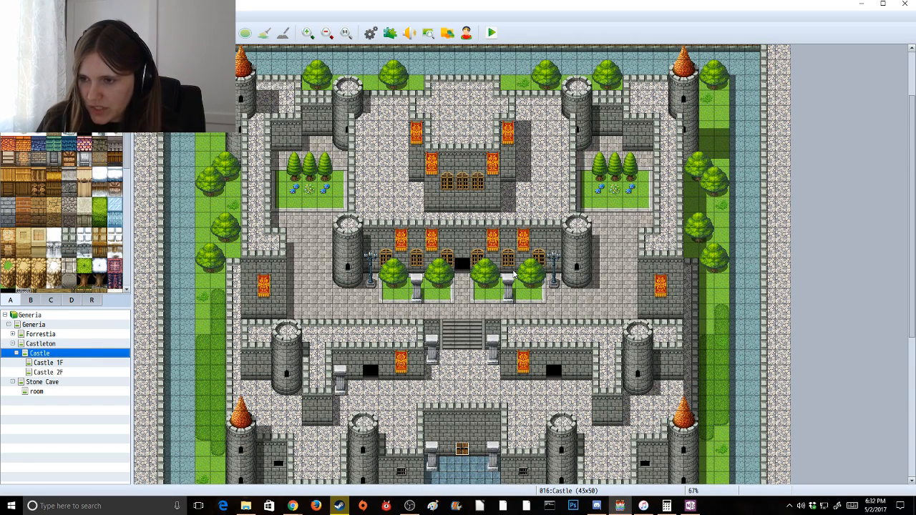
{"action": "left_click", "coordinate": [55, 363]}
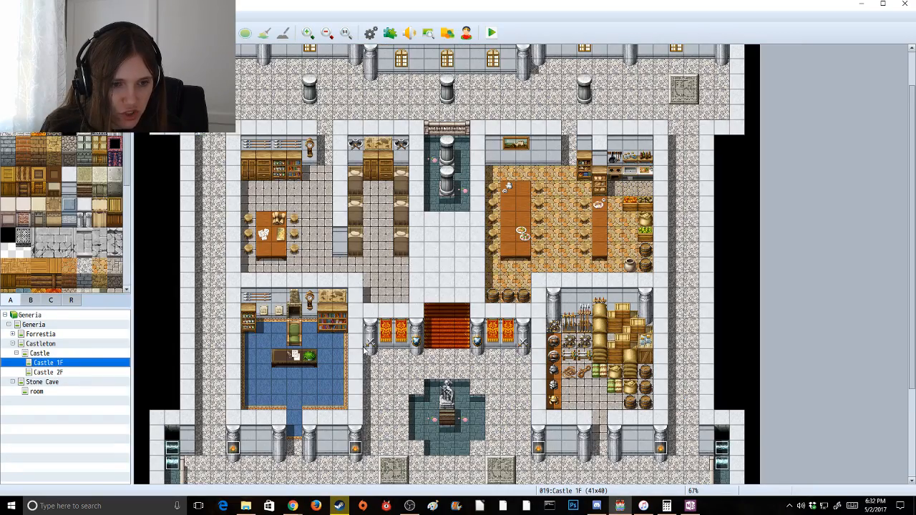
Start a new event west of the statue pool on Castle 1F, and look through the Actor2 character images without choosing one
{"action": "scroll", "coordinate": [385, 360], "scroll_direction": "down", "scroll_amount": 3}
{"action": "double_click", "coordinate": [385, 360]}
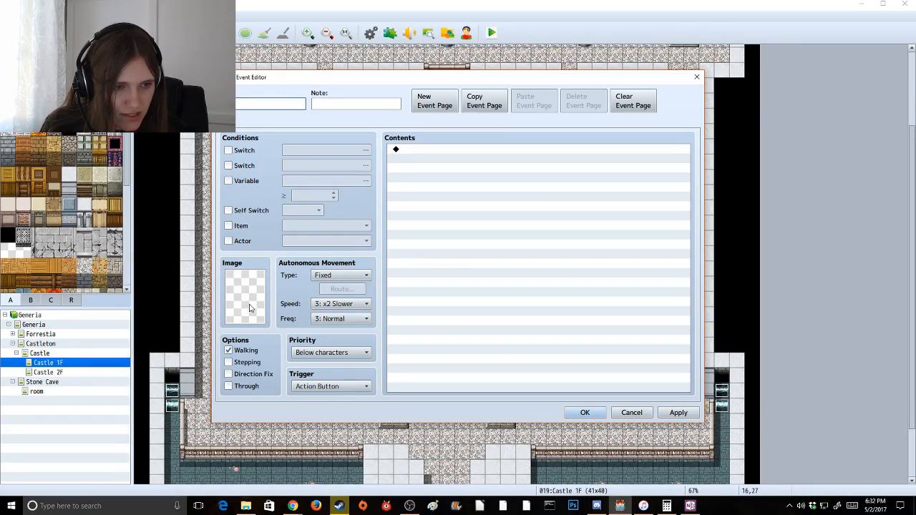
{"action": "left_click", "coordinate": [341, 276]}
{"action": "double_click", "coordinate": [247, 299]}
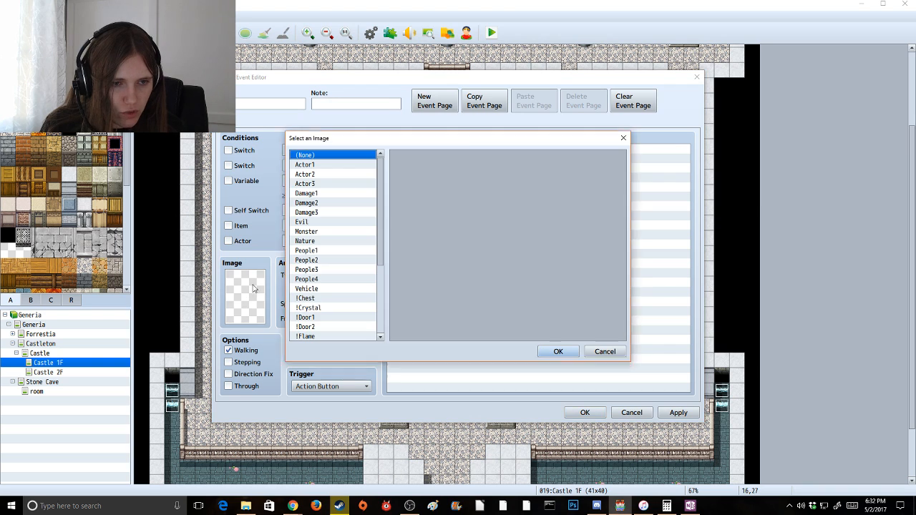
{"action": "left_click", "coordinate": [334, 213]}
{"action": "left_click", "coordinate": [324, 174]}
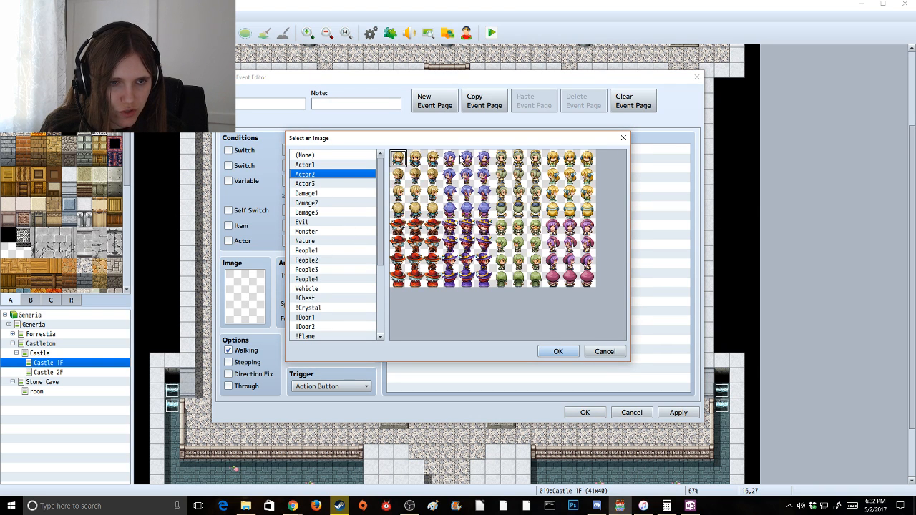
{"action": "left_click", "coordinate": [613, 353]}
{"action": "left_click", "coordinate": [334, 276]}
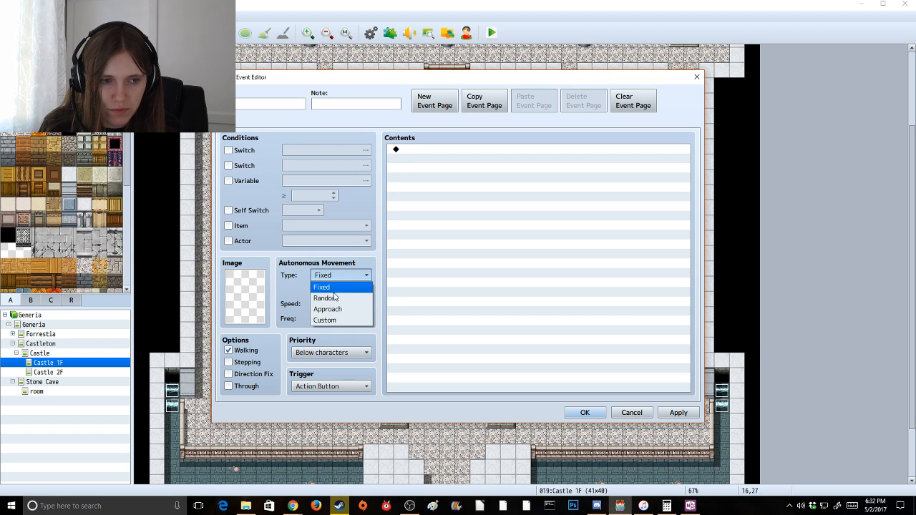
{"action": "left_click", "coordinate": [447, 299]}
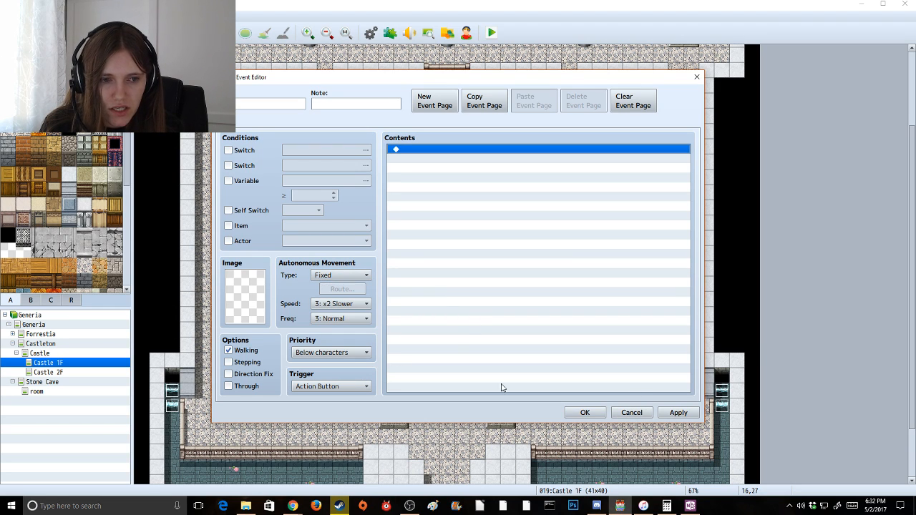
{"action": "left_click", "coordinate": [350, 278]}
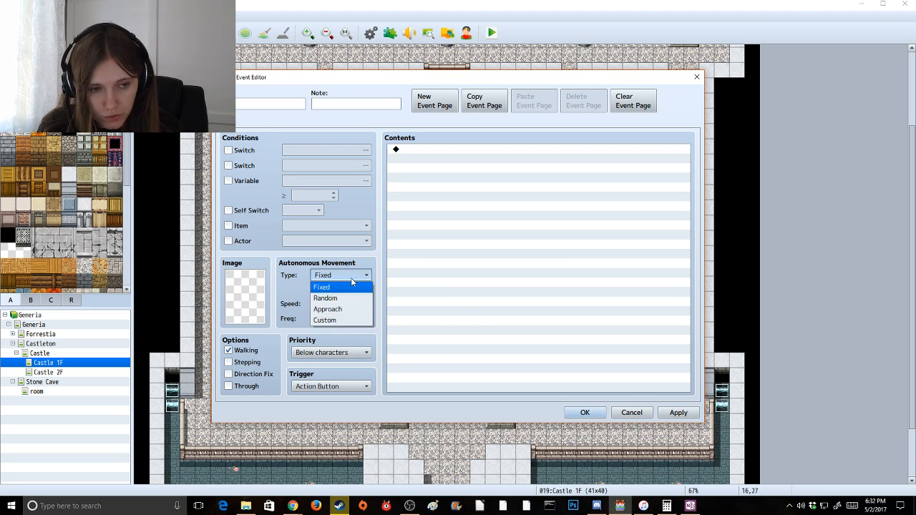
{"action": "left_click", "coordinate": [351, 319]}
{"action": "left_click", "coordinate": [343, 291]}
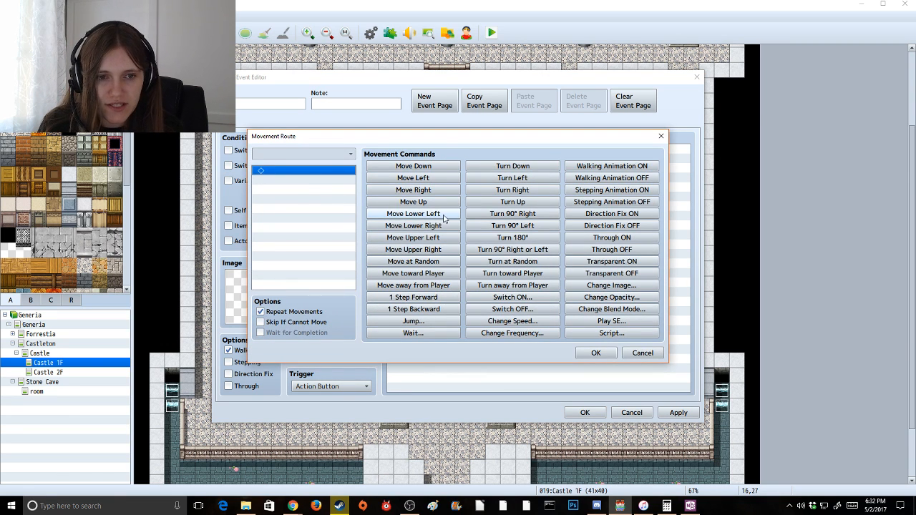
{"action": "left_click", "coordinate": [430, 274]}
{"action": "left_click", "coordinate": [429, 333]}
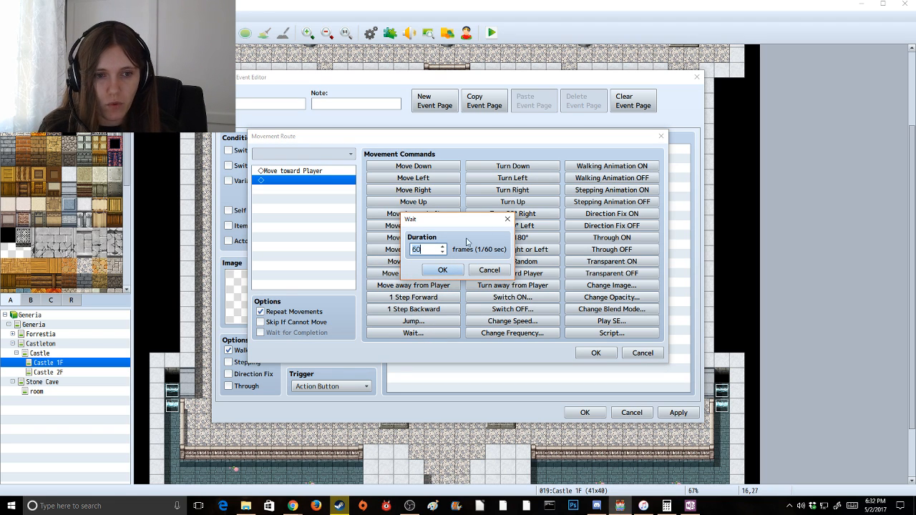
{"action": "left_click", "coordinate": [454, 276]}
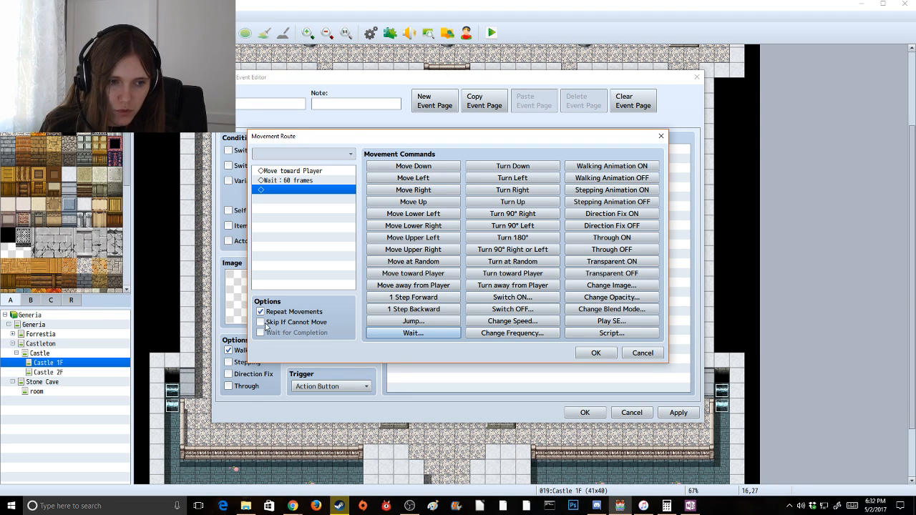
{"action": "left_click", "coordinate": [643, 353]}
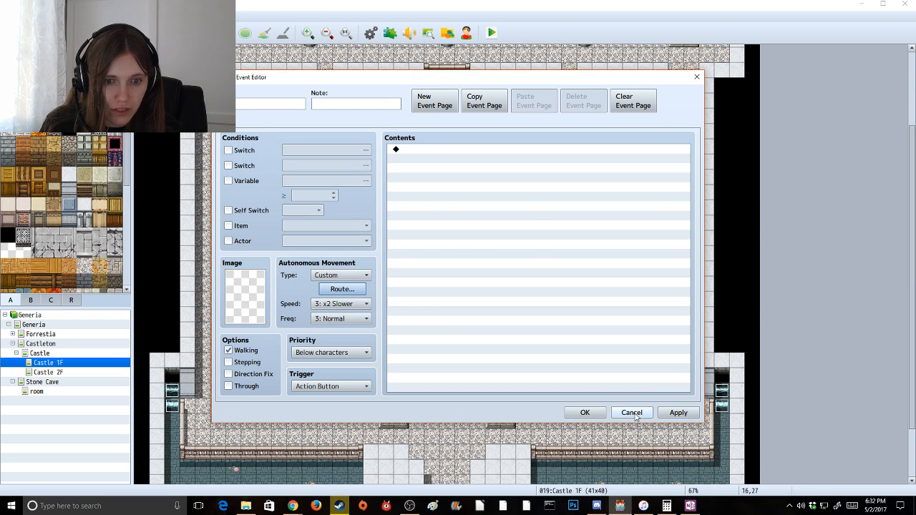
{"action": "left_click", "coordinate": [633, 413]}
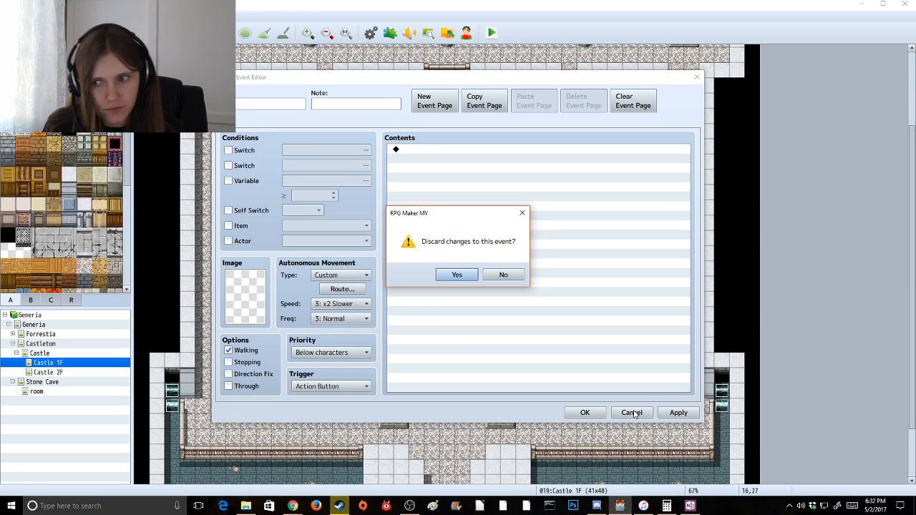
{"action": "left_click", "coordinate": [504, 277]}
{"action": "left_click", "coordinate": [632, 411]}
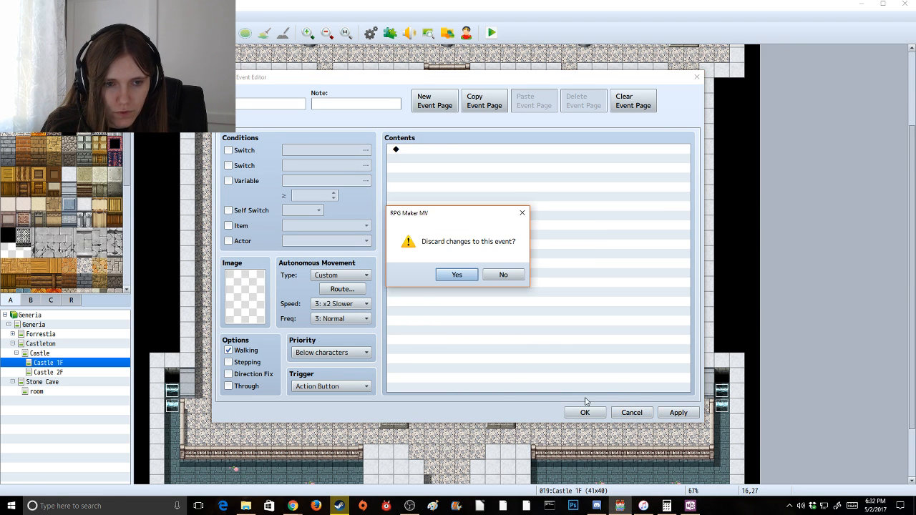
{"action": "left_click", "coordinate": [458, 277]}
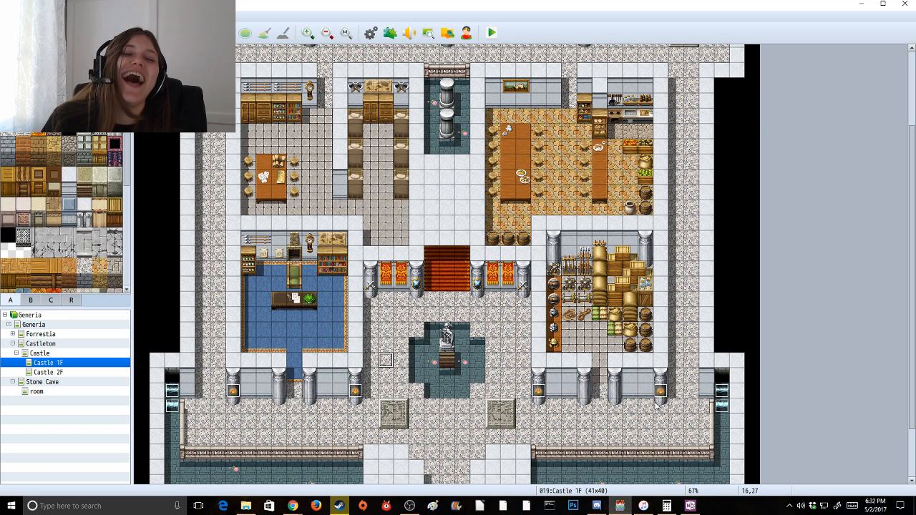
Create an event at 12,32 on the Castle exterior's southwest terrace, using the front-facing helmeted guard in grey from People3
{"action": "left_click", "coordinate": [72, 373]}
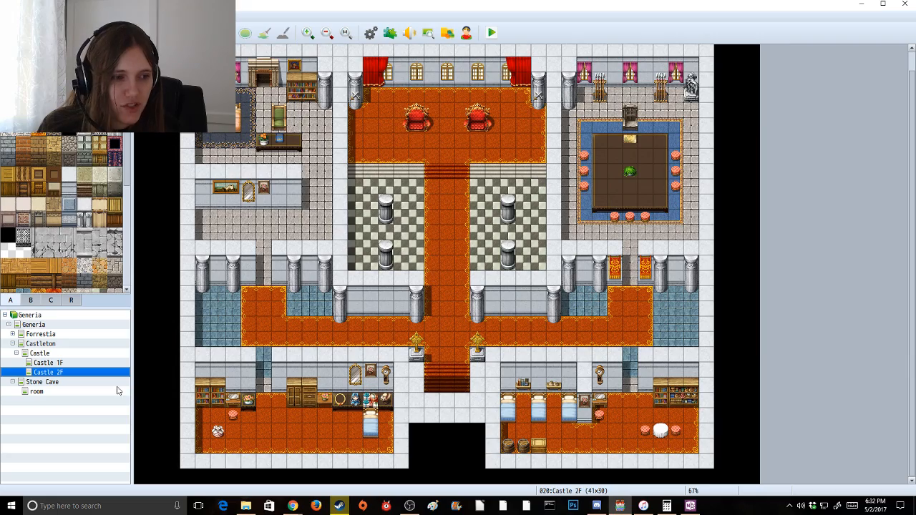
{"action": "left_click", "coordinate": [40, 354]}
{"action": "scroll", "coordinate": [504, 350], "scroll_direction": "down", "scroll_amount": 3}
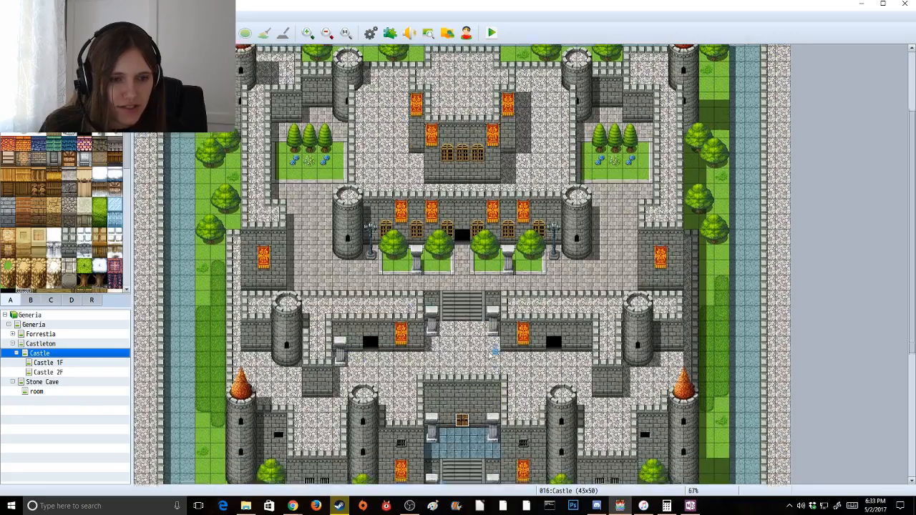
{"action": "scroll", "coordinate": [504, 350], "scroll_direction": "down", "scroll_amount": 3}
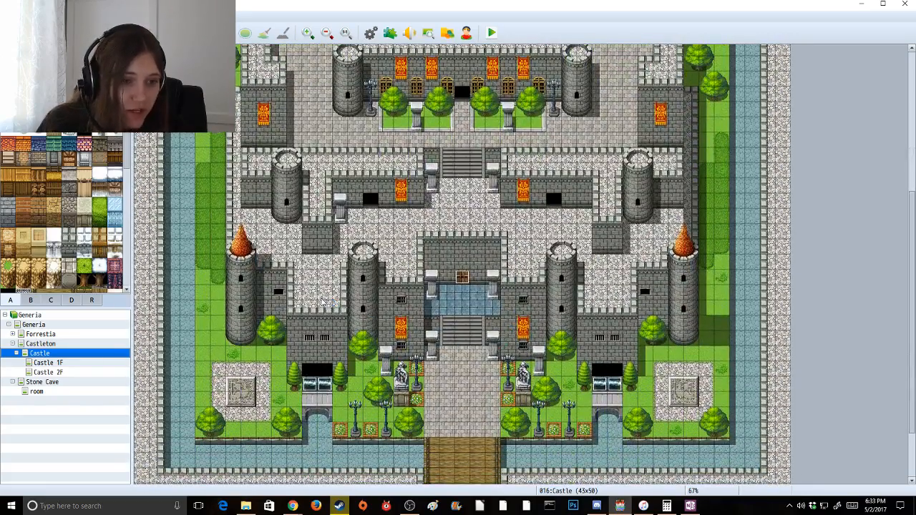
{"action": "double_click", "coordinate": [324, 294]}
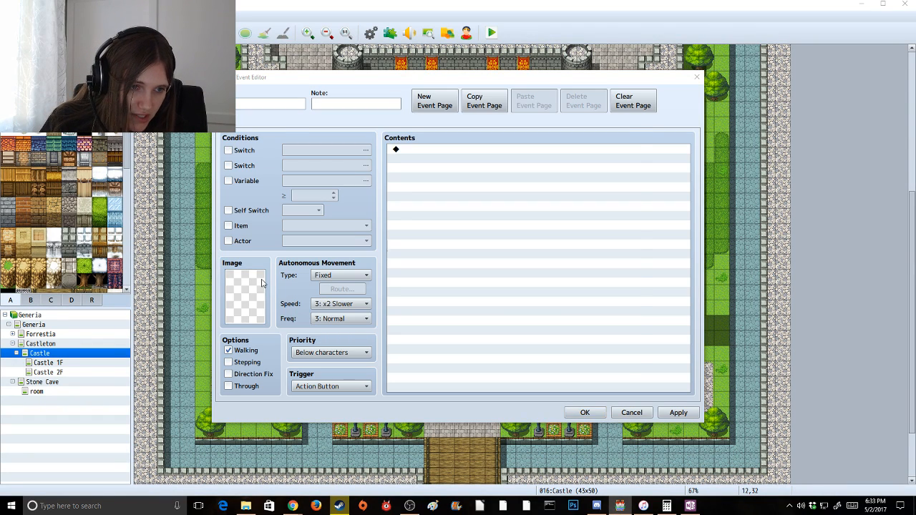
{"action": "double_click", "coordinate": [264, 283]}
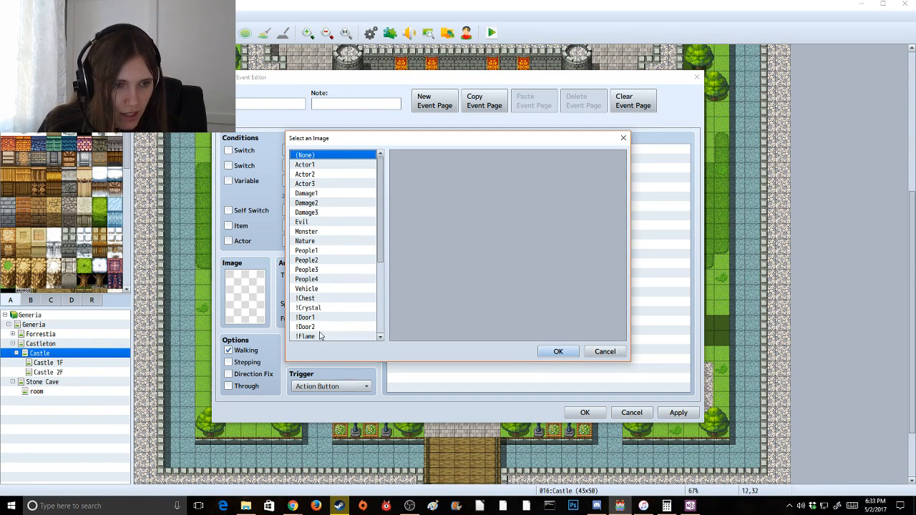
{"action": "left_click", "coordinate": [318, 270]}
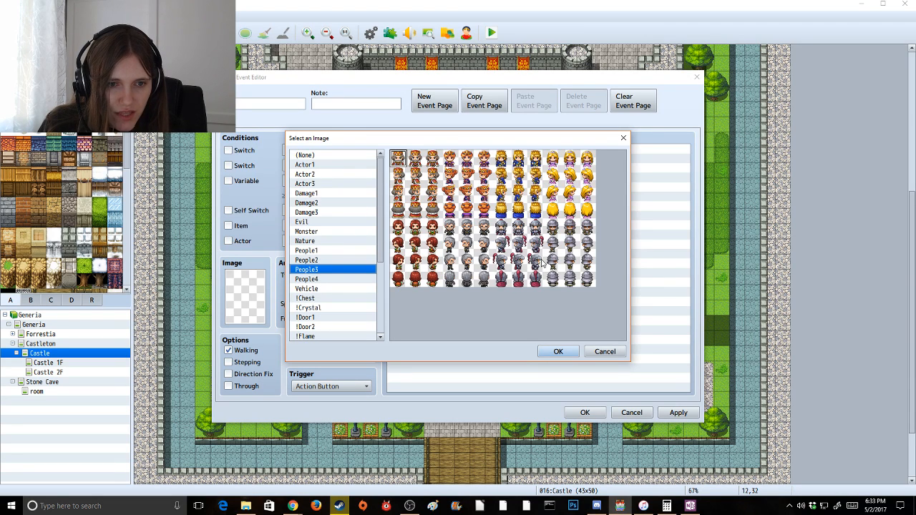
{"action": "left_click", "coordinate": [520, 229]}
{"action": "left_click", "coordinate": [569, 228]}
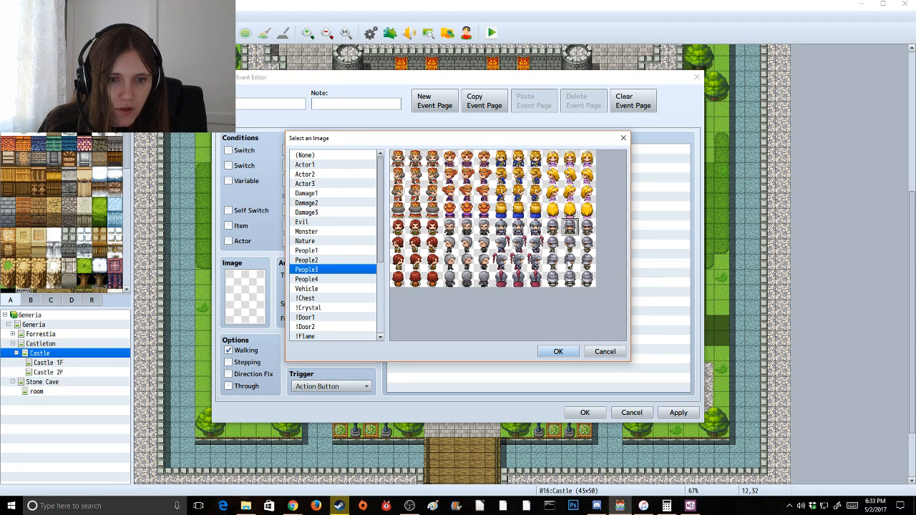
{"action": "left_click", "coordinate": [558, 351]}
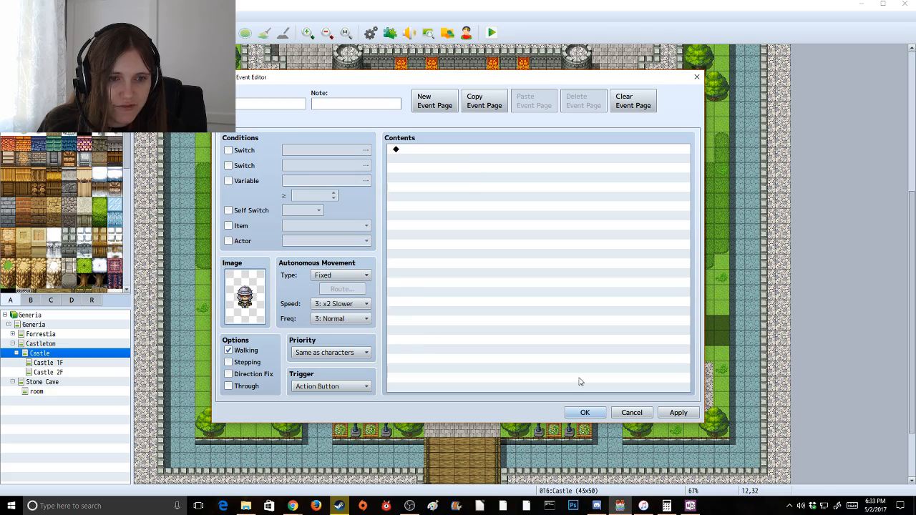
{"action": "left_click", "coordinate": [585, 412]}
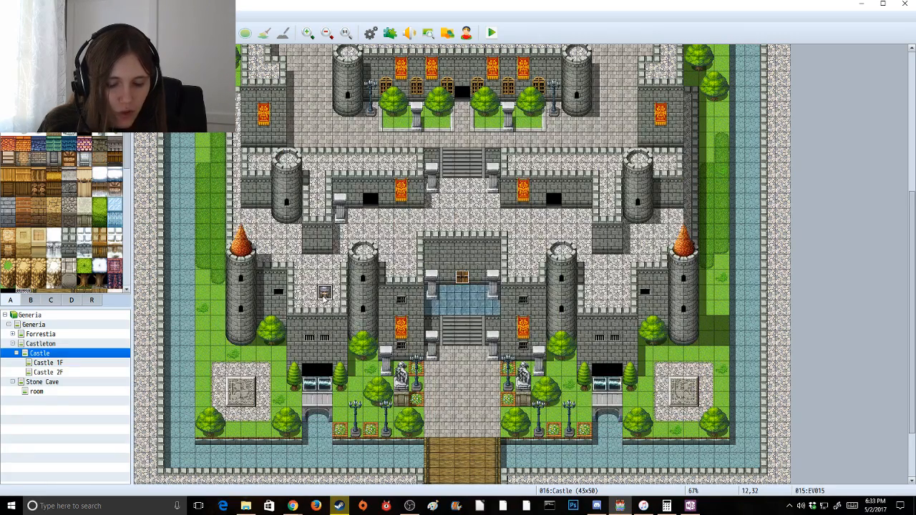
Duplicate the guard event at 11,32 beside the original, and place two more copies side by side on the matching southeast terrace
{"action": "key", "text": "Left"}
{"action": "key", "text": "ctrl+v"}
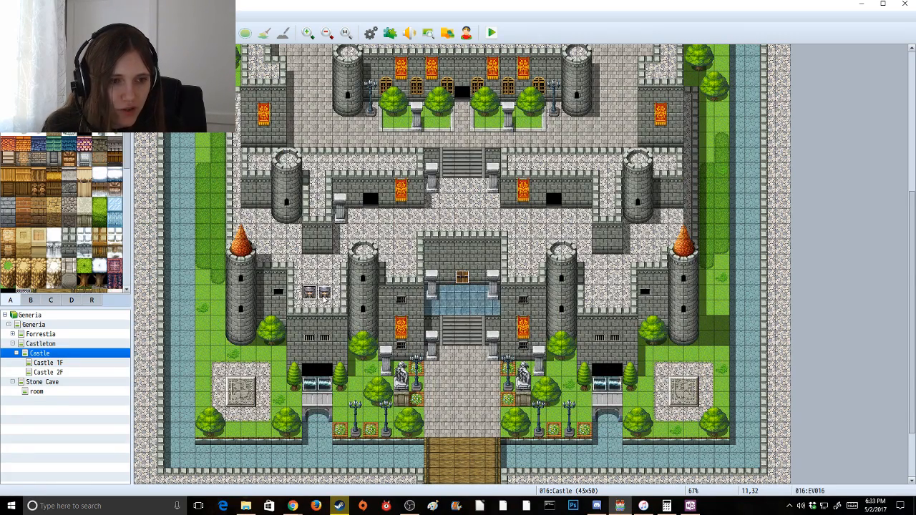
{"action": "left_click", "coordinate": [597, 293]}
{"action": "key", "text": "ctrl+v"}
{"action": "key", "text": "Right"}
{"action": "key", "text": "ctrl+v"}
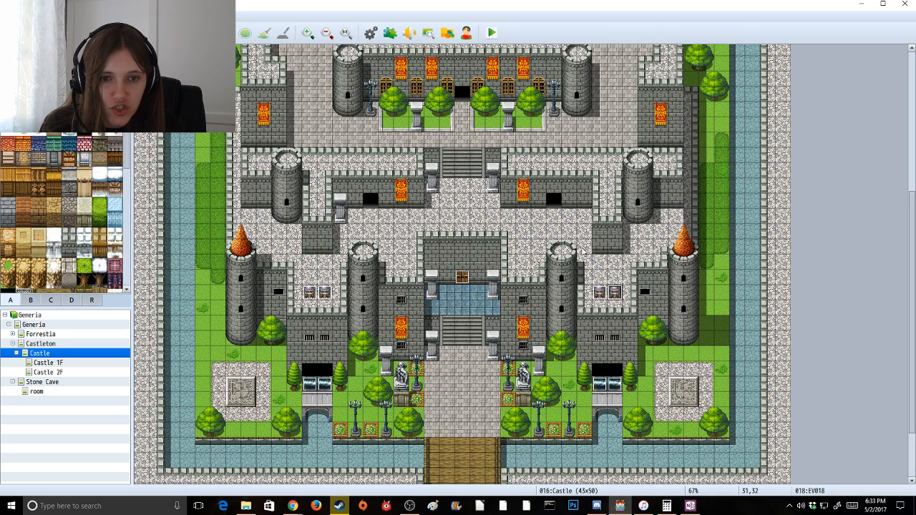
Place copies of the guard event at 25,30 and 17,30, one on each side of the central gatehouse
{"action": "left_click", "coordinate": [521, 162]}
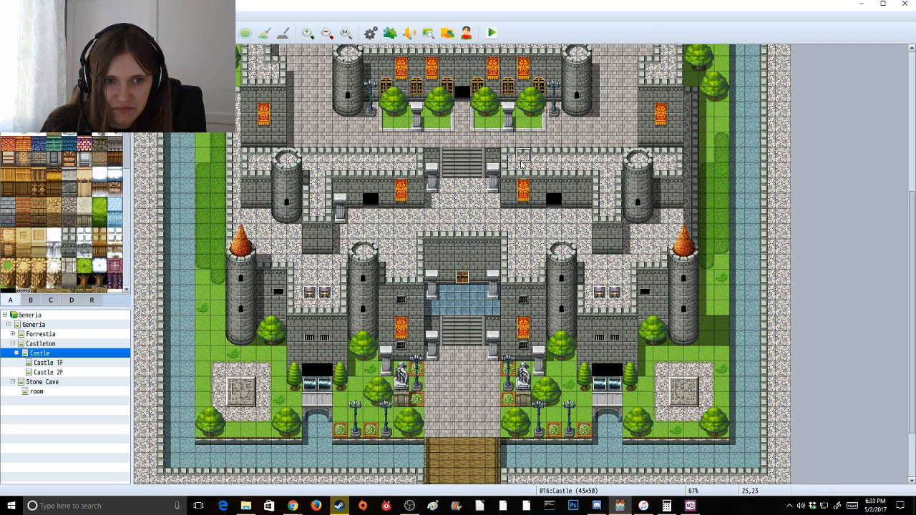
{"action": "scroll", "coordinate": [315, 142], "scroll_direction": "up", "scroll_amount": 3}
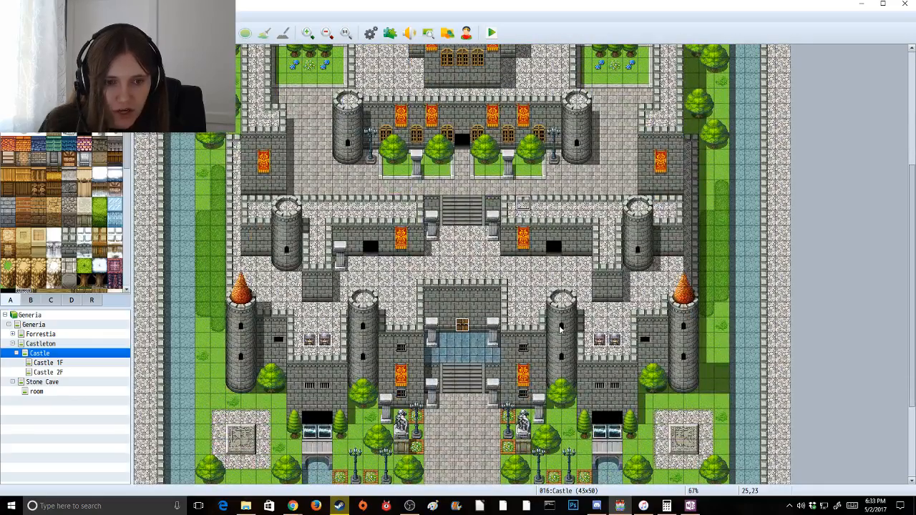
{"action": "left_click", "coordinate": [523, 312]}
{"action": "key", "text": "ctrl+v"}
{"action": "left_click", "coordinate": [402, 308]}
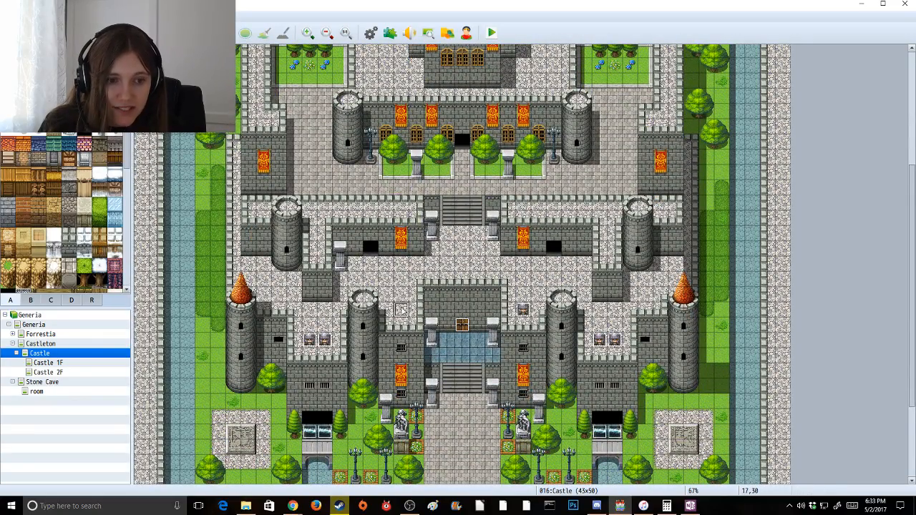
{"action": "key", "text": "ctrl+v"}
{"action": "scroll", "coordinate": [403, 310], "scroll_direction": "down", "scroll_amount": 3}
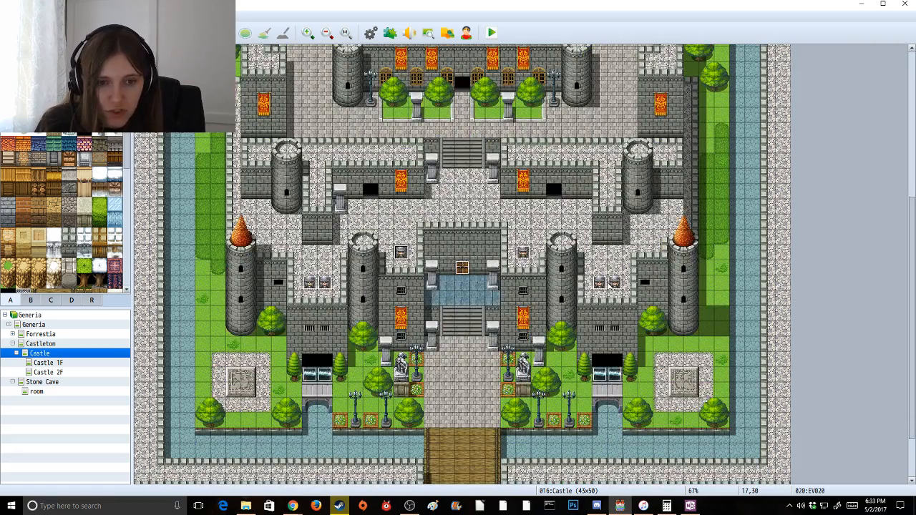
{"action": "double_click", "coordinate": [613, 285]}
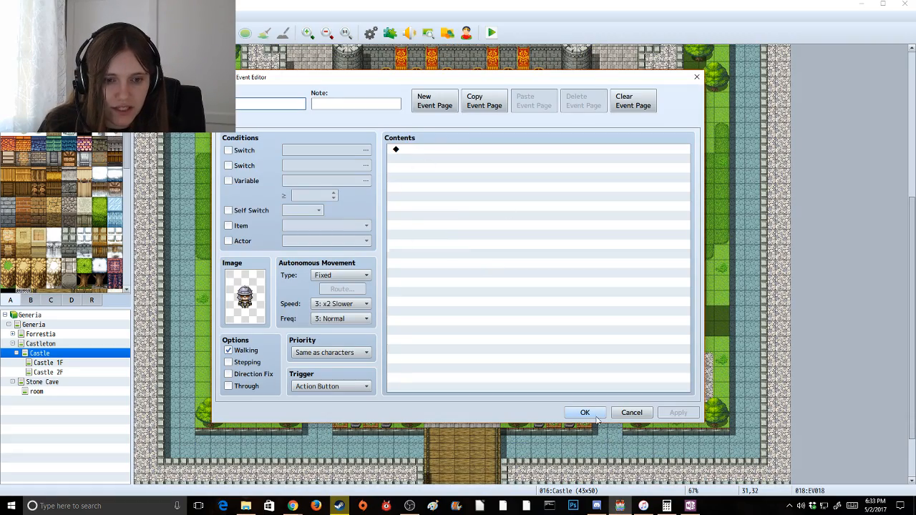
{"action": "left_click", "coordinate": [630, 412]}
Place guard copies in front of the two dark side doorways at 27,27 and 15,27, and one at the upper main entrance at 21,20
{"action": "scroll", "coordinate": [605, 324], "scroll_direction": "up", "scroll_amount": 3}
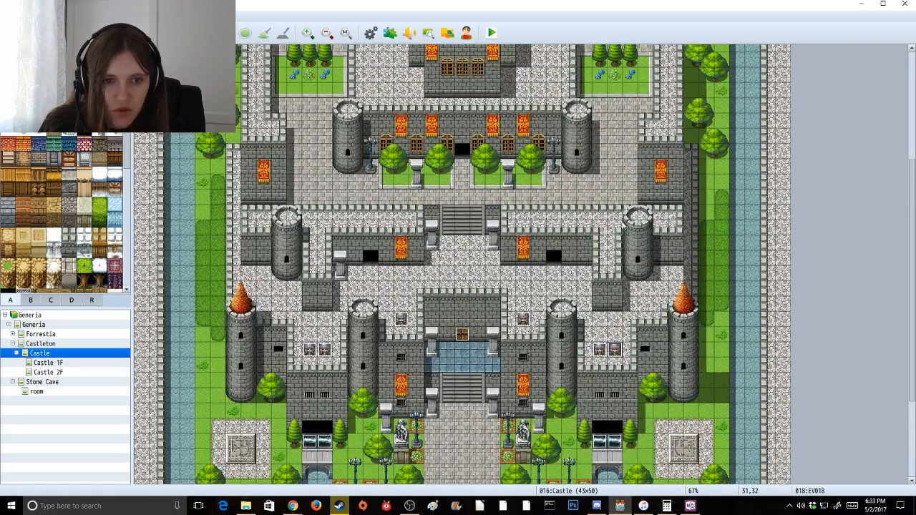
{"action": "key", "text": "ctrl+v"}
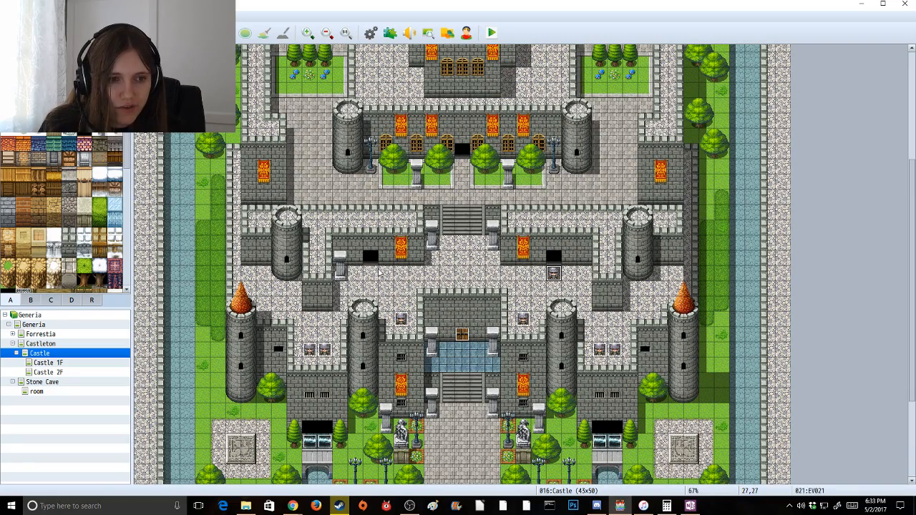
{"action": "left_click", "coordinate": [372, 274]}
{"action": "key", "text": "ctrl+v"}
{"action": "left_click", "coordinate": [463, 167]}
{"action": "key", "text": "ctrl+v"}
{"action": "scroll", "coordinate": [469, 197], "scroll_direction": "up", "scroll_amount": 3}
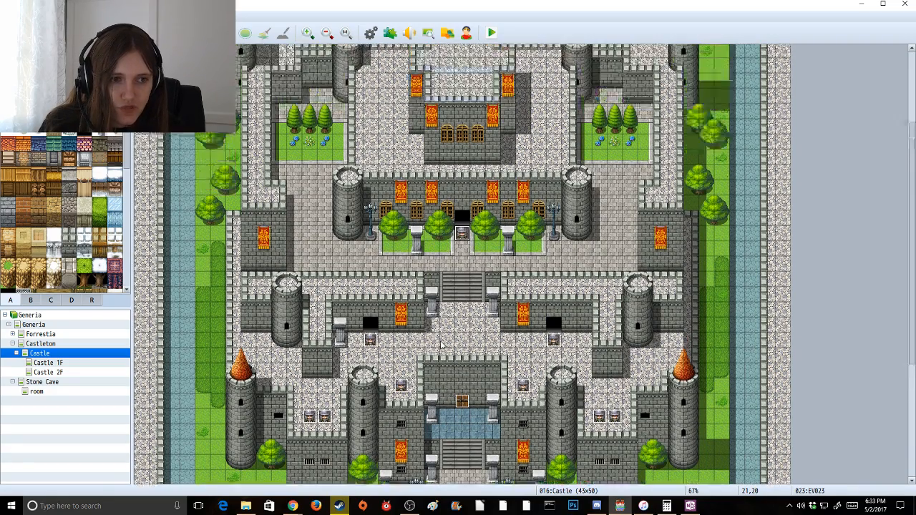
{"action": "scroll", "coordinate": [446, 328], "scroll_direction": "down", "scroll_amount": 4}
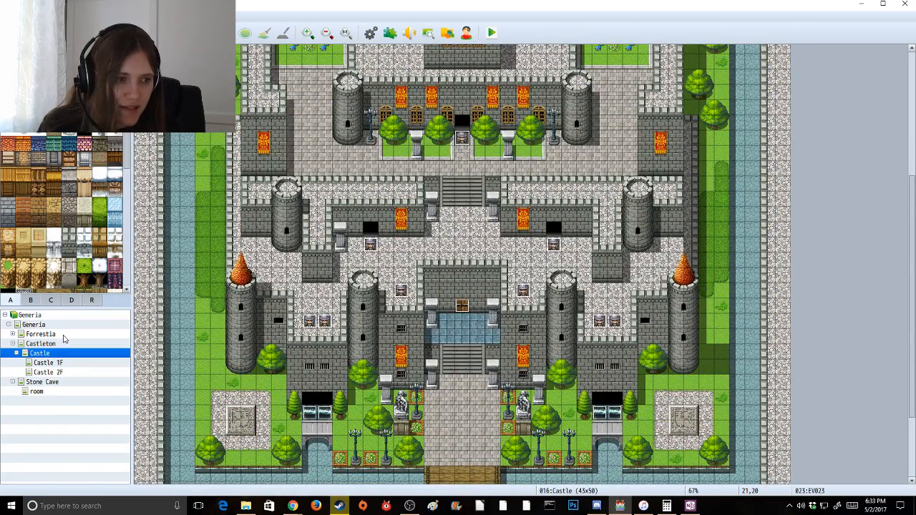
On Castle 2F, create an event at 16,13 between the throne room's western pillars, using the People3 helmeted guard facing east
{"action": "left_click", "coordinate": [54, 373]}
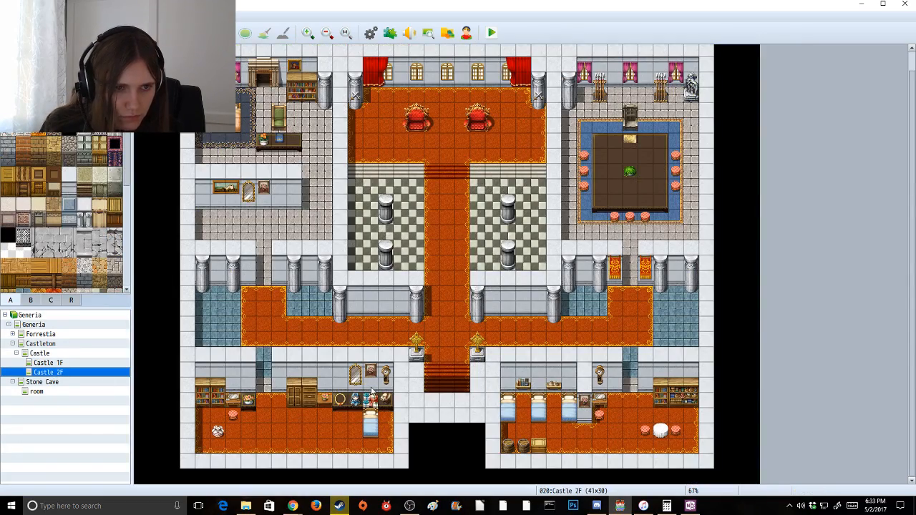
{"action": "scroll", "coordinate": [390, 399], "scroll_direction": "up", "scroll_amount": 1}
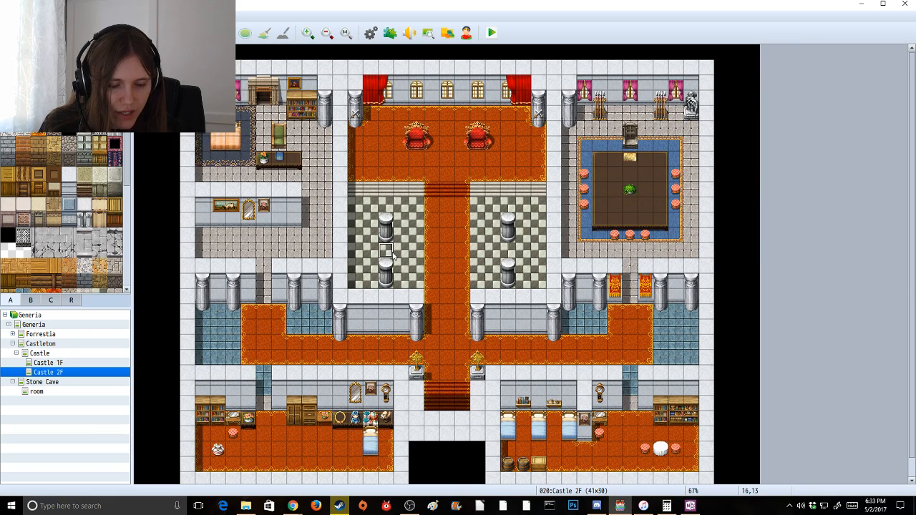
{"action": "double_click", "coordinate": [385, 250]}
{"action": "double_click", "coordinate": [255, 299]}
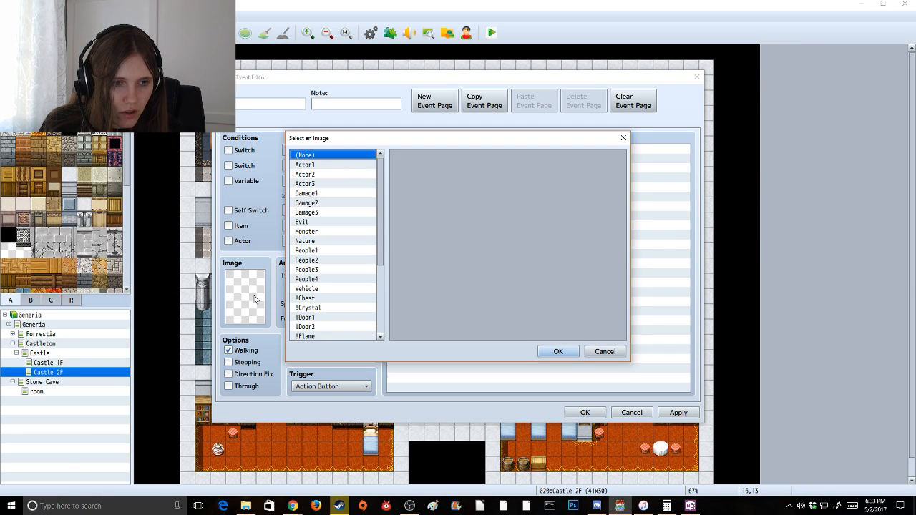
{"action": "left_click", "coordinate": [326, 270]}
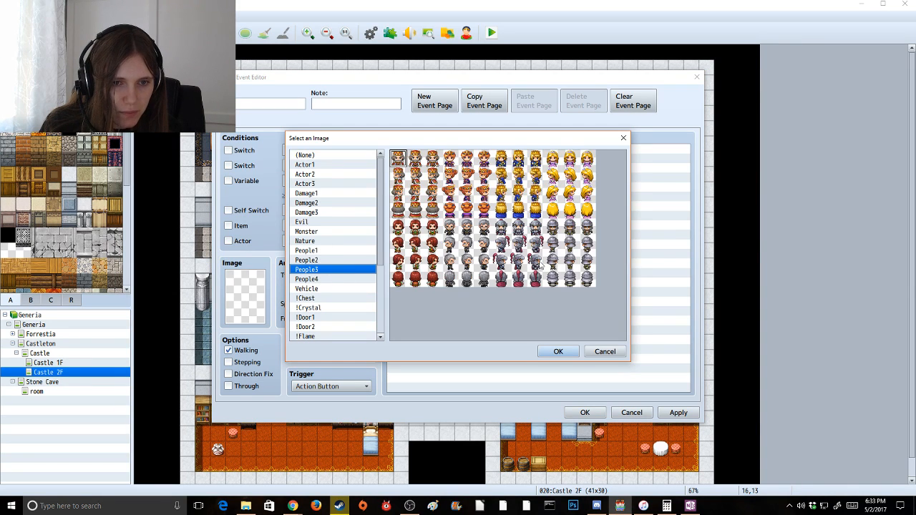
{"action": "left_click", "coordinate": [571, 265]}
{"action": "left_click", "coordinate": [558, 351]}
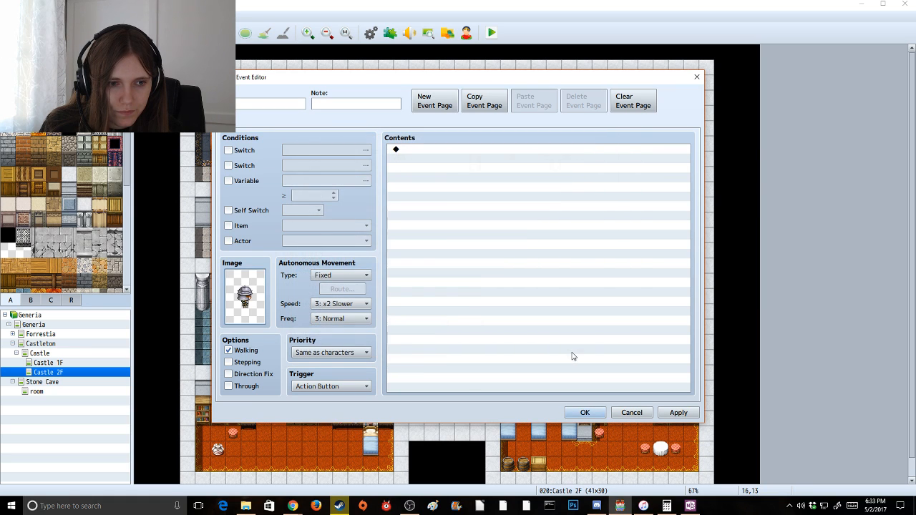
{"action": "left_click", "coordinate": [585, 412]}
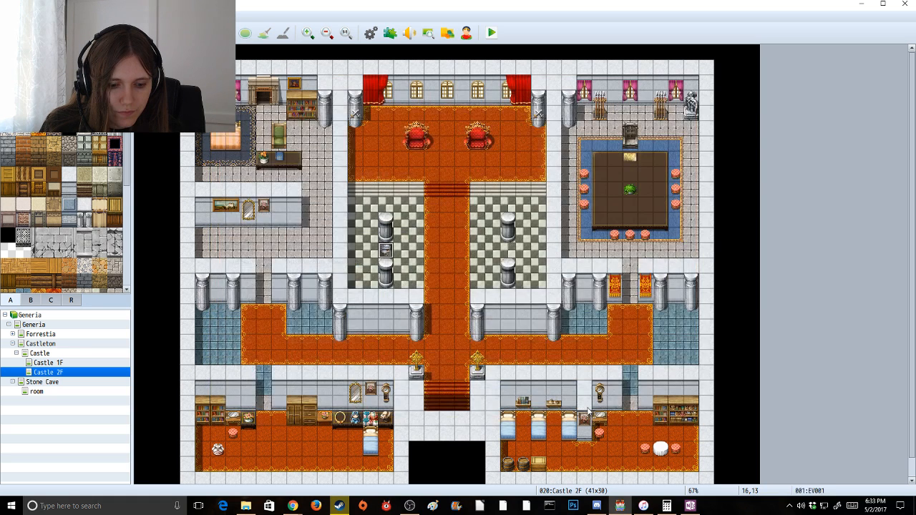
Create an event at 24,13 between the throne room's eastern pillars, using the People3 helmeted guard facing west
{"action": "double_click", "coordinate": [509, 251]}
{"action": "double_click", "coordinate": [256, 277]}
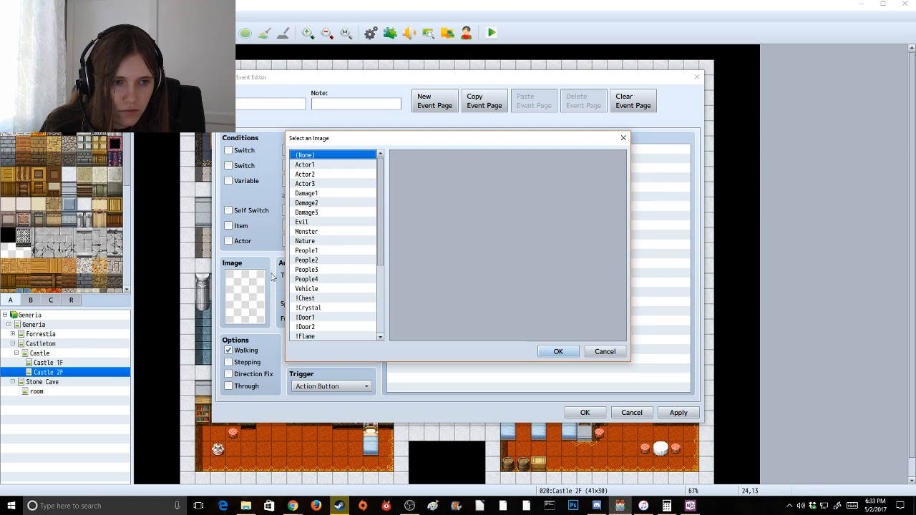
{"action": "left_click", "coordinate": [329, 270]}
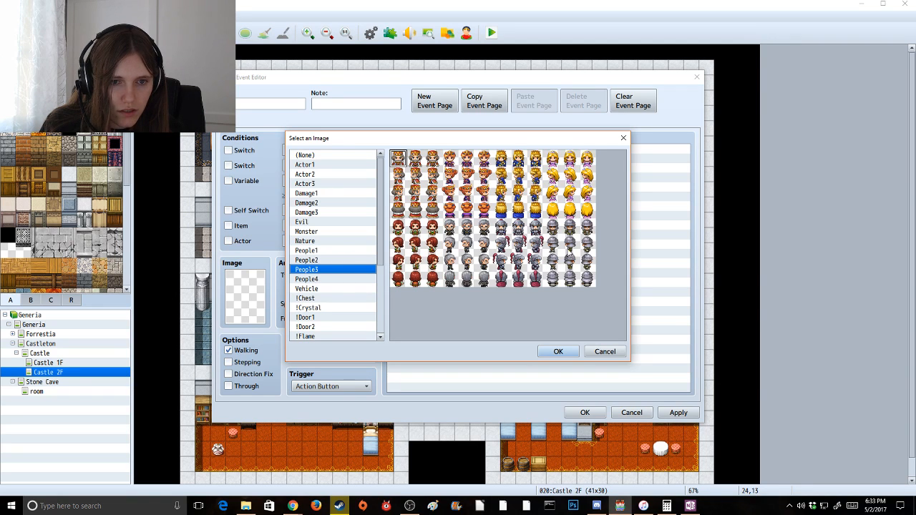
{"action": "left_click", "coordinate": [571, 250]}
{"action": "left_click", "coordinate": [558, 352]}
{"action": "left_click", "coordinate": [585, 412]}
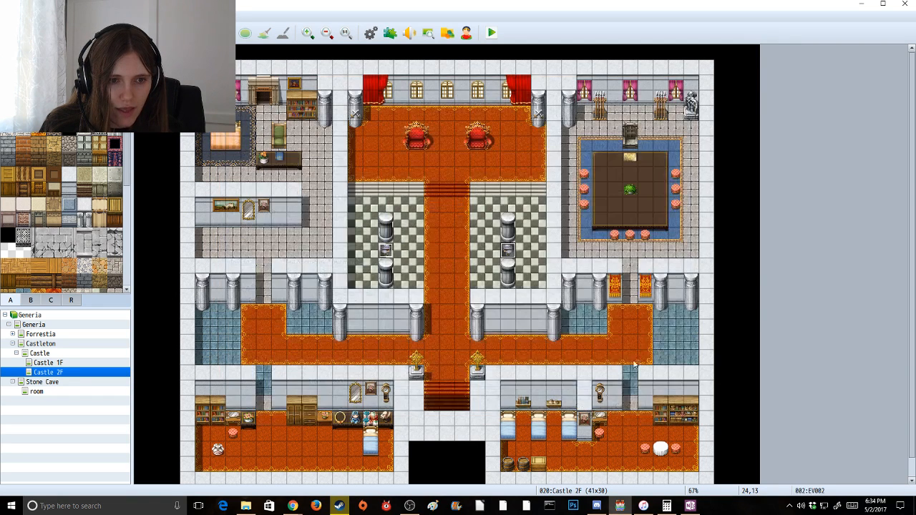
Place guard event copies at 24,10 and 16,10, just above the throne room's two northern pillars
{"action": "key", "text": "Up"}
{"action": "key", "text": "Up"}
{"action": "key", "text": "Up"}
{"action": "key", "text": "ctrl+v"}
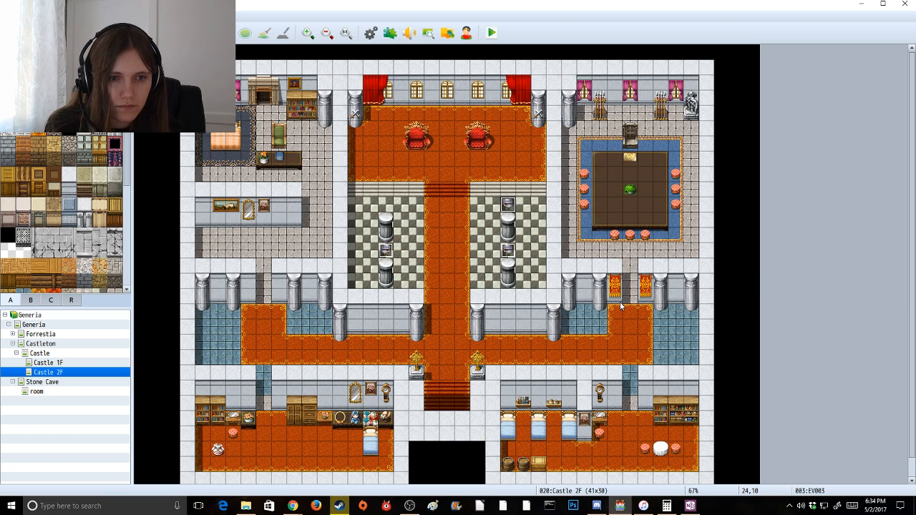
{"action": "key", "text": "Left"}
{"action": "key", "text": "Down"}
{"action": "key", "text": "Left"}
{"action": "key", "text": "Down"}
{"action": "key", "text": "Left"}
{"action": "key", "text": "Down"}
{"action": "key", "text": "Left"}
{"action": "key", "text": "Left"}
{"action": "key", "text": "Left"}
{"action": "key", "text": "Left"}
{"action": "key", "text": "Left"}
{"action": "key", "text": "Up"}
{"action": "key", "text": "Up"}
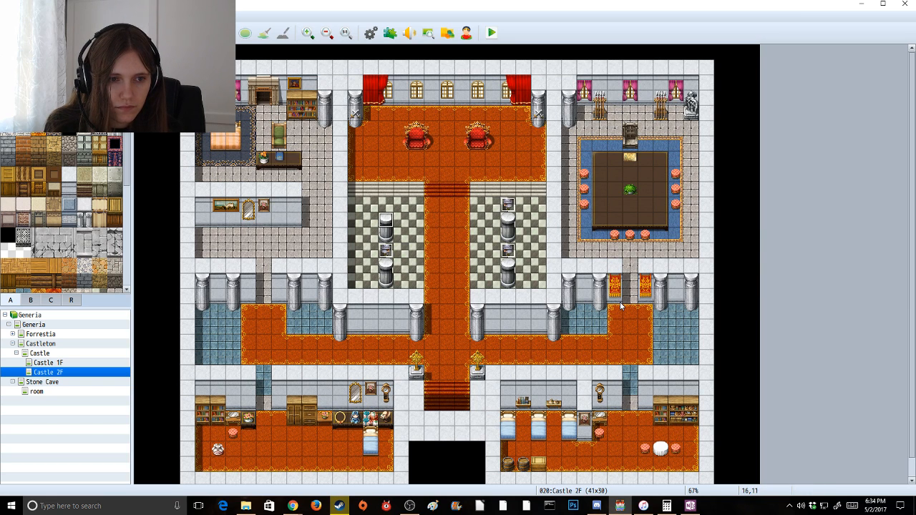
{"action": "key", "text": "Up"}
{"action": "key", "text": "ctrl+v"}
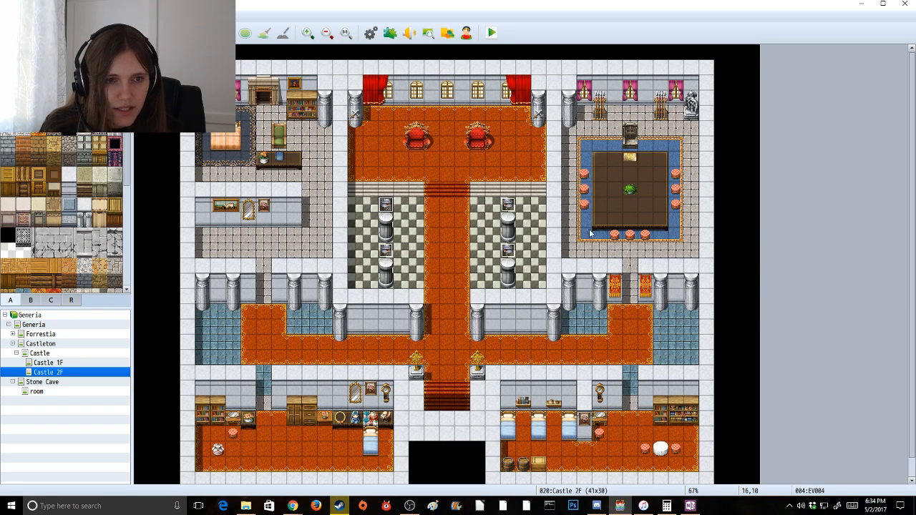
{"action": "left_click", "coordinate": [390, 143]}
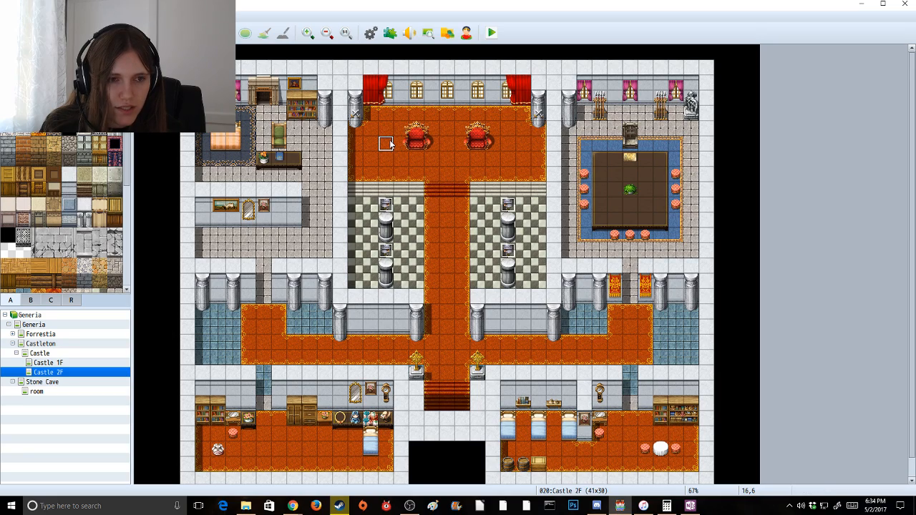
{"action": "double_click", "coordinate": [390, 143]}
{"action": "left_click", "coordinate": [618, 413]}
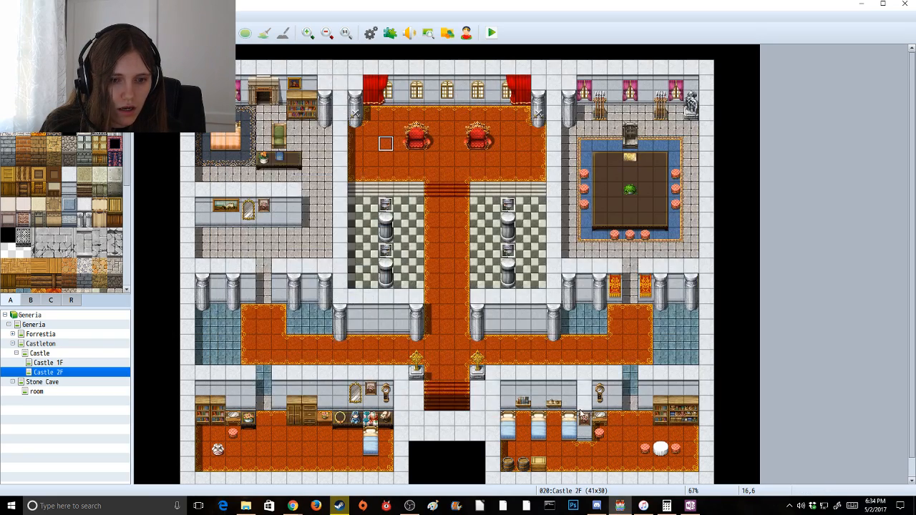
Copy a front-facing guard event from the Castle map and place copies on Castle 2F at 16,6 and 24,6, flanking the two thrones
{"action": "left_click", "coordinate": [41, 362]}
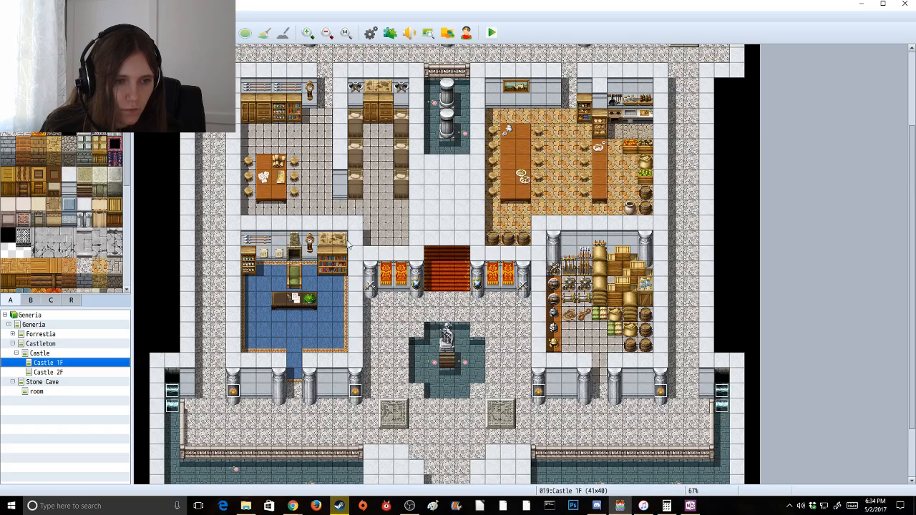
{"action": "left_click", "coordinate": [38, 354]}
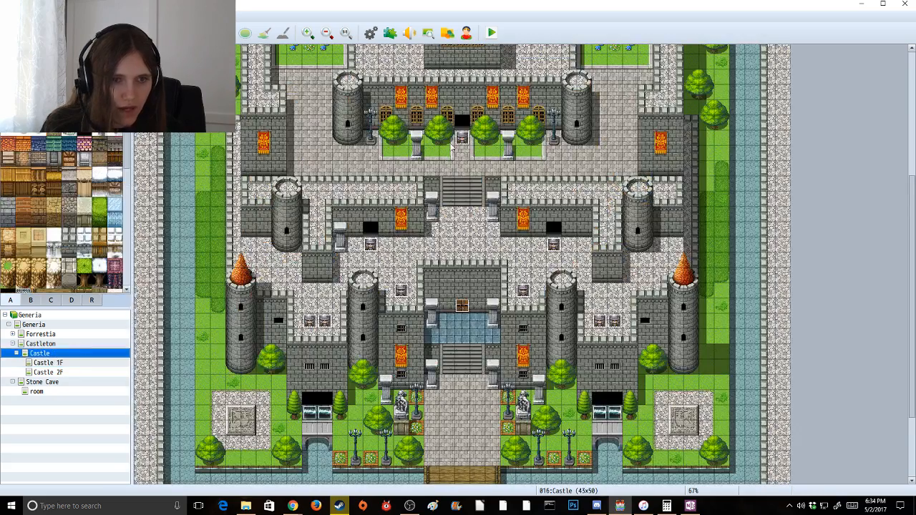
{"action": "left_click", "coordinate": [49, 372]}
{"action": "left_click", "coordinate": [386, 125]}
{"action": "key", "text": "ctrl+v"}
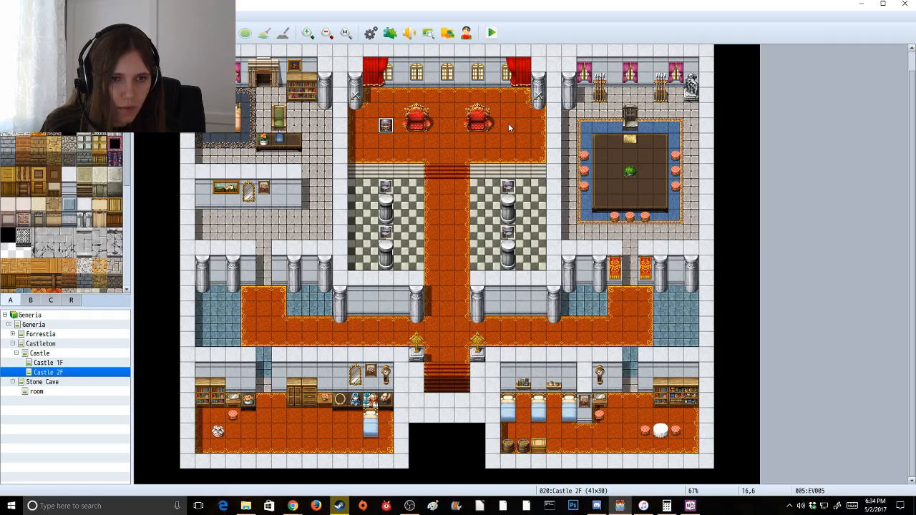
{"action": "left_click", "coordinate": [509, 124]}
{"action": "key", "text": "ctrl+v"}
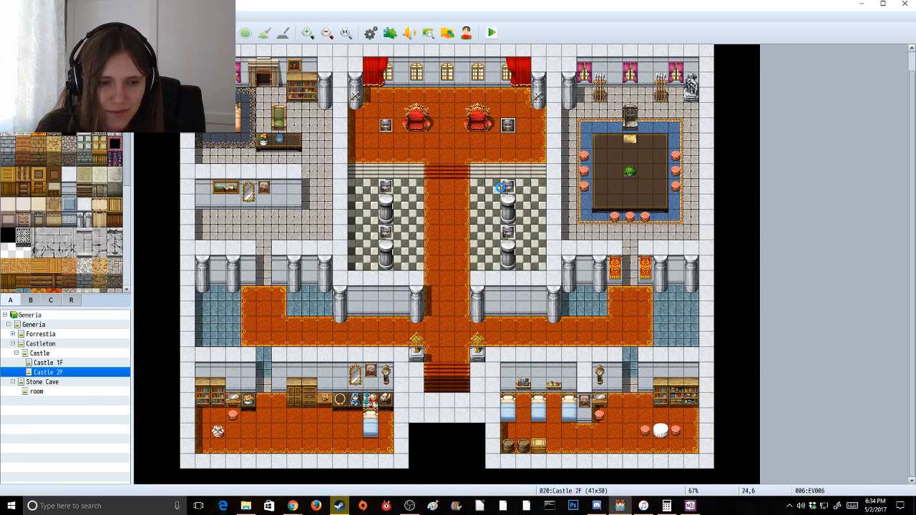
Create an event on the western throne at 18,6 using the front-facing king from People3
{"action": "left_click", "coordinate": [444, 126]}
{"action": "left_click", "coordinate": [417, 126]}
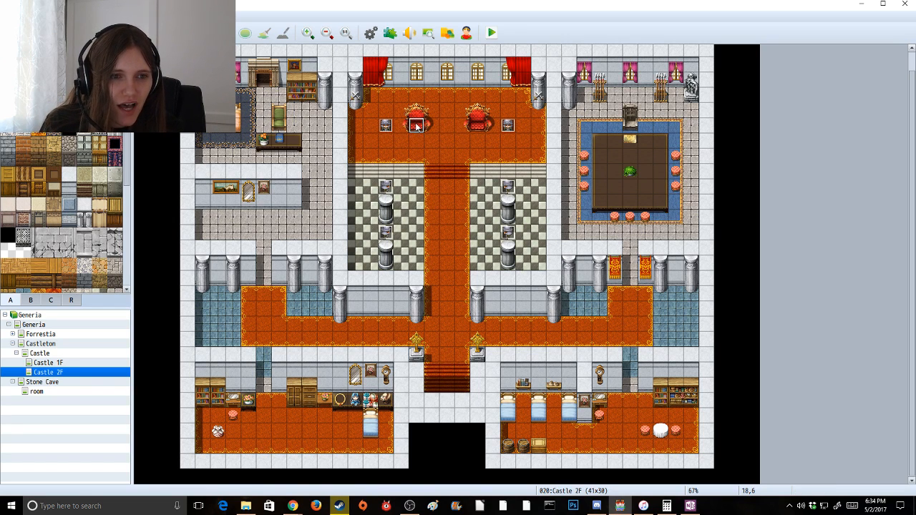
{"action": "double_click", "coordinate": [418, 126]}
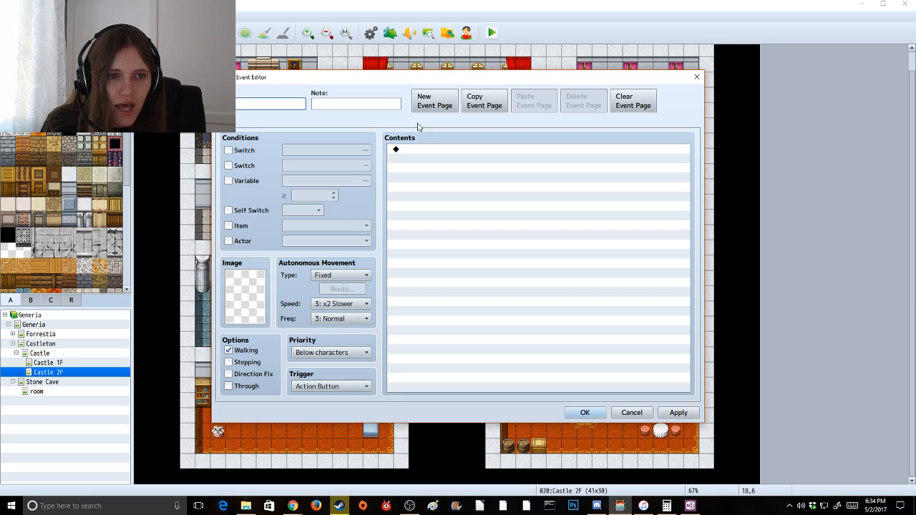
{"action": "double_click", "coordinate": [238, 304]}
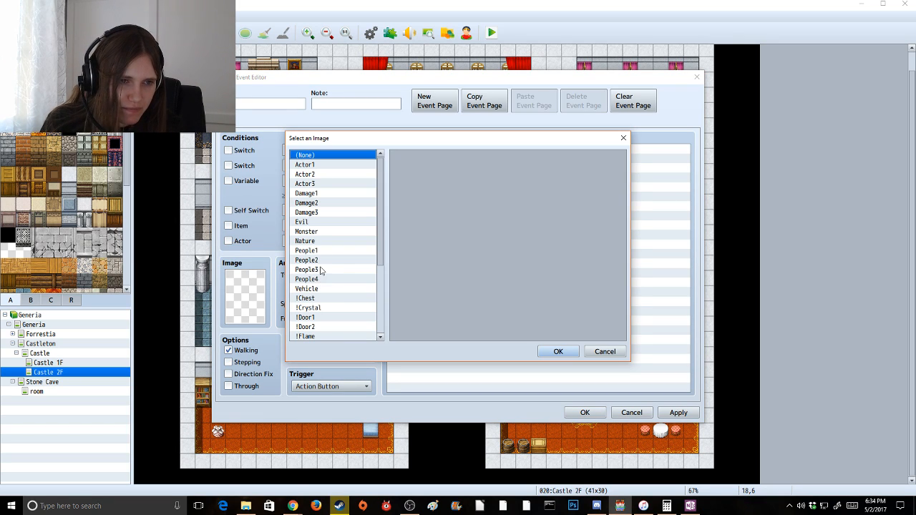
{"action": "scroll", "coordinate": [328, 268], "scroll_direction": "down", "scroll_amount": 1}
{"action": "left_click", "coordinate": [328, 262]}
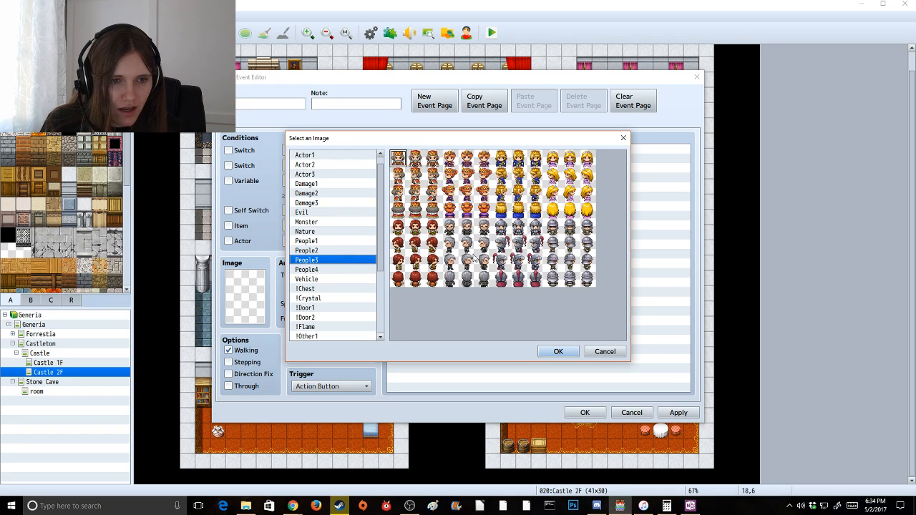
{"action": "left_click", "coordinate": [558, 351]}
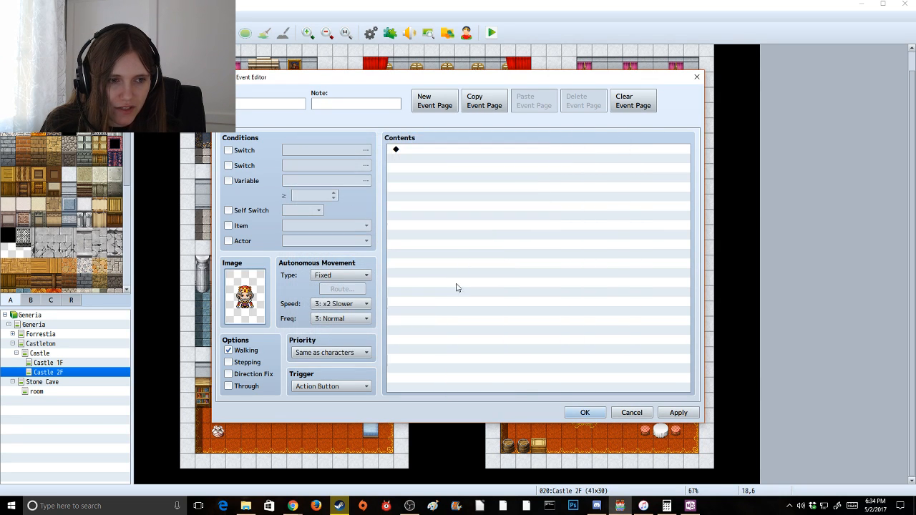
{"action": "left_click", "coordinate": [596, 415]}
{"action": "double_click", "coordinate": [482, 129]}
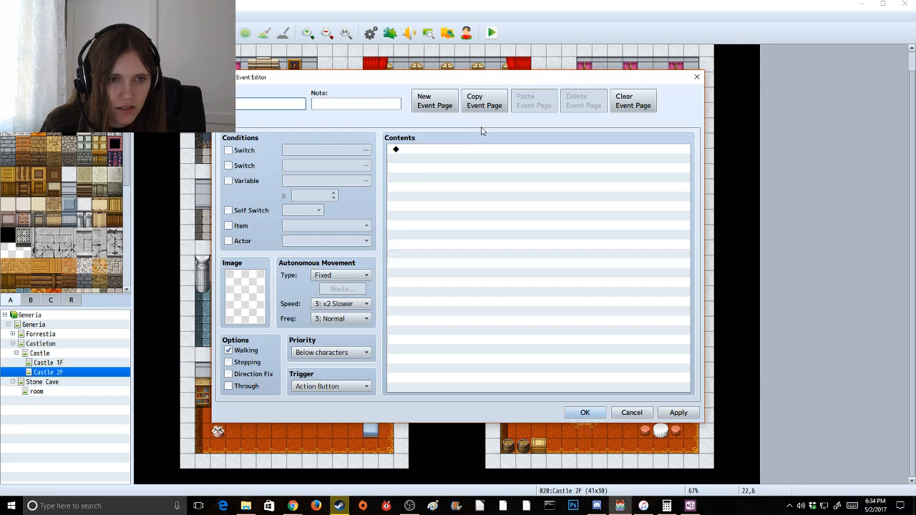
{"action": "double_click", "coordinate": [251, 292]}
{"action": "left_click", "coordinate": [315, 270]}
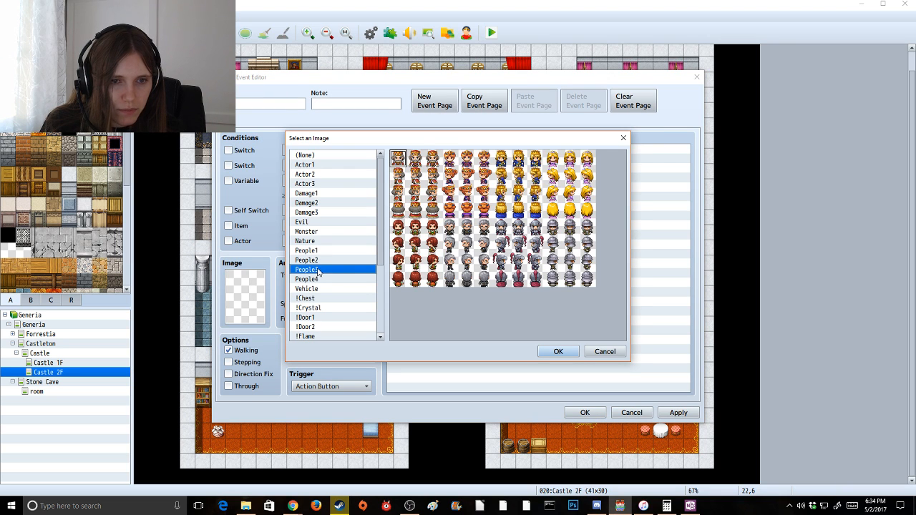
{"action": "left_click", "coordinate": [574, 157]}
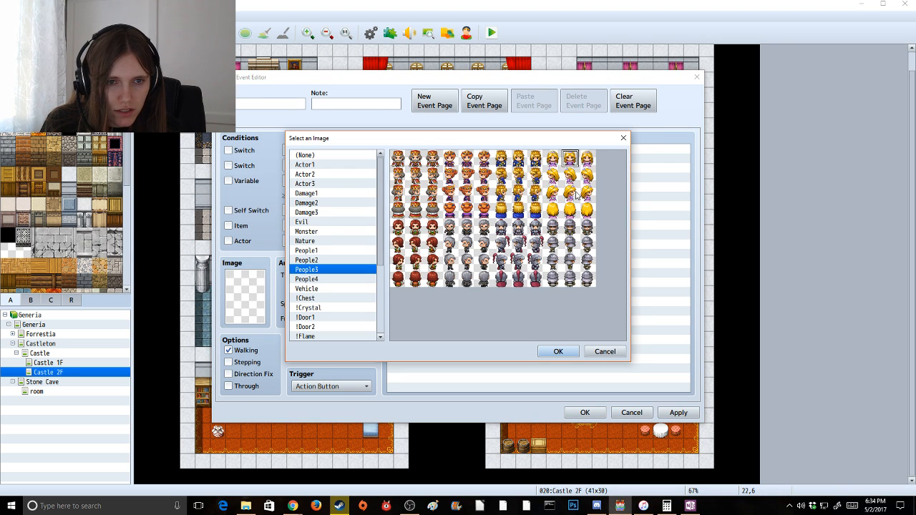
{"action": "left_click", "coordinate": [603, 352]}
{"action": "key", "text": "Escape"}
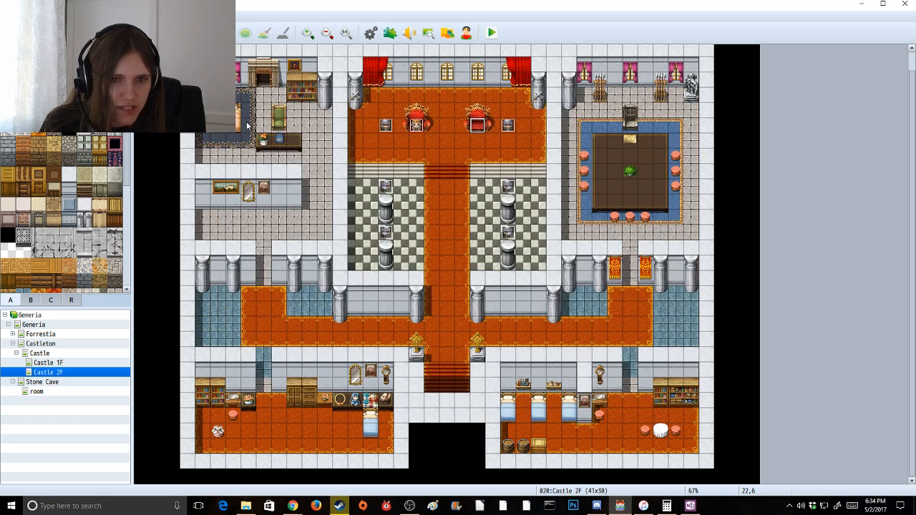
Create an event at 14,25 beside the southwest bedroom's bed, using the long-haired blonde princess from People3 facing front
{"action": "double_click", "coordinate": [350, 417]}
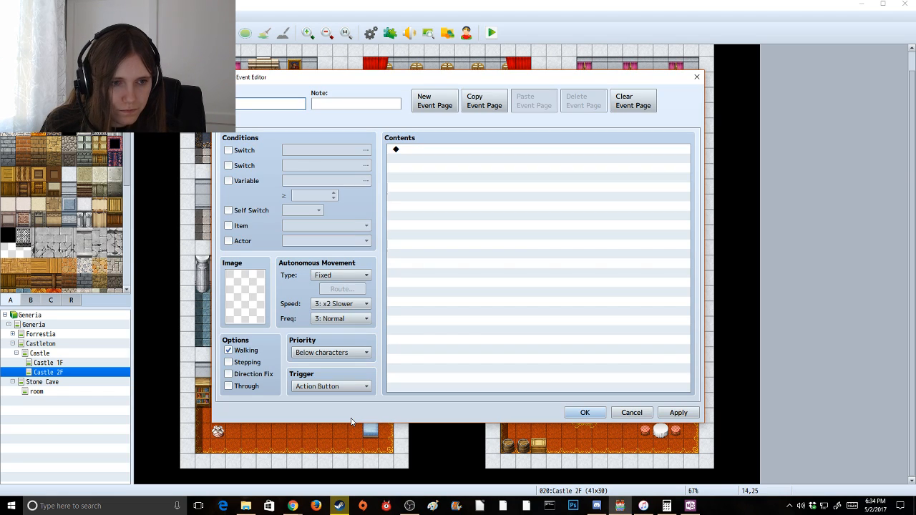
{"action": "double_click", "coordinate": [254, 303]}
{"action": "left_click", "coordinate": [324, 269]}
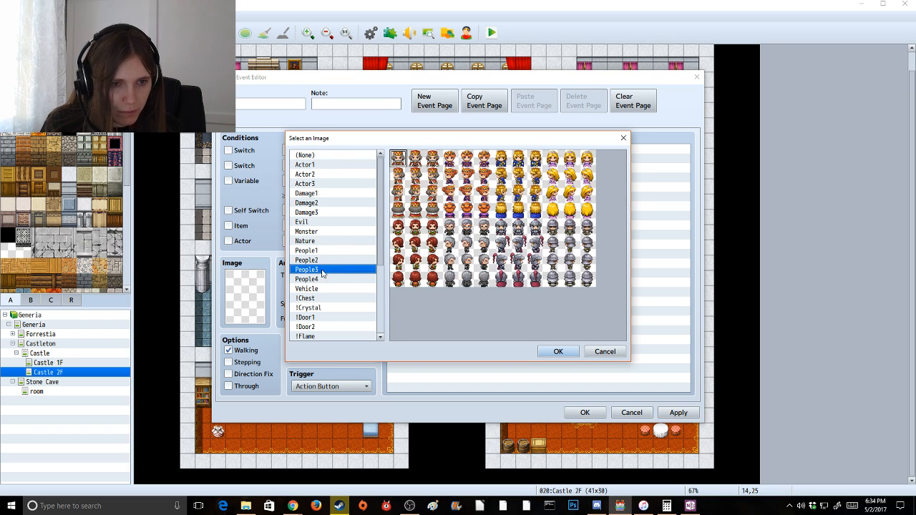
{"action": "left_click", "coordinate": [570, 158]}
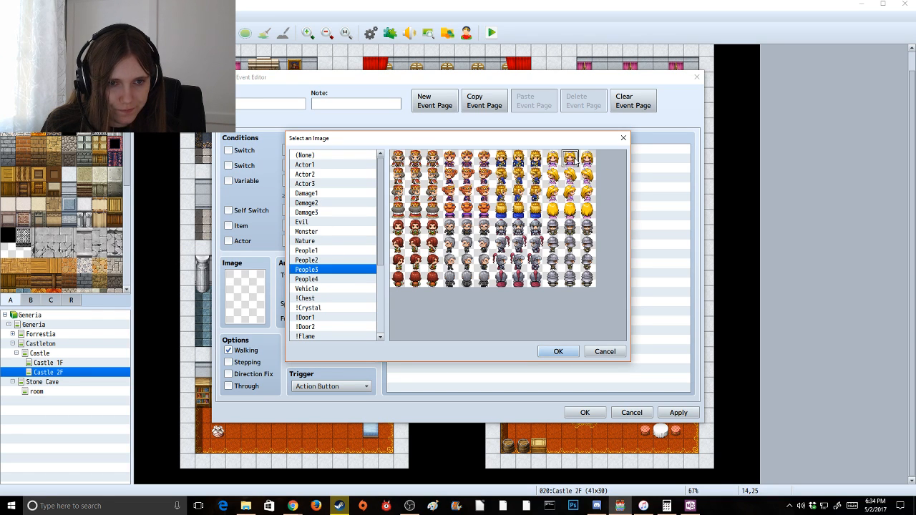
{"action": "left_click", "coordinate": [559, 352]}
{"action": "left_click", "coordinate": [582, 413]}
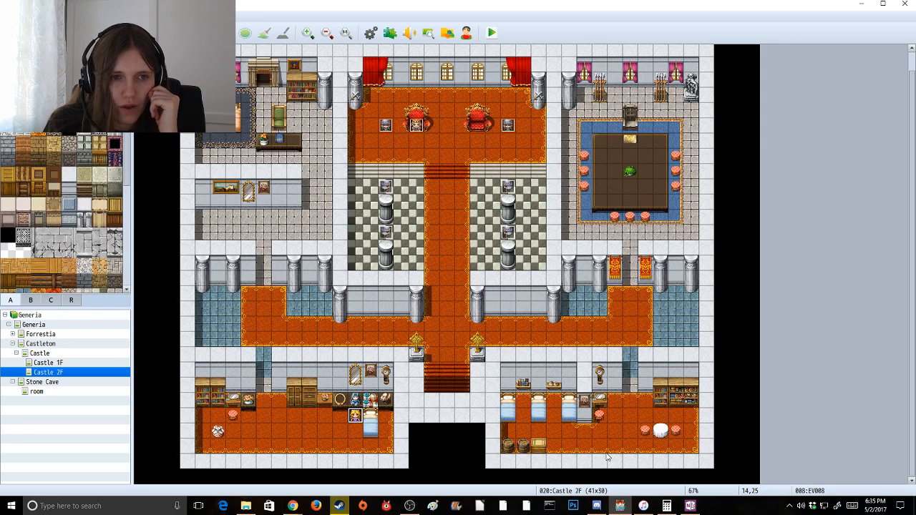
Create an event at 20,6 between the two thrones, using the grey-haired man in black from People3 facing front
{"action": "double_click", "coordinate": [448, 130]}
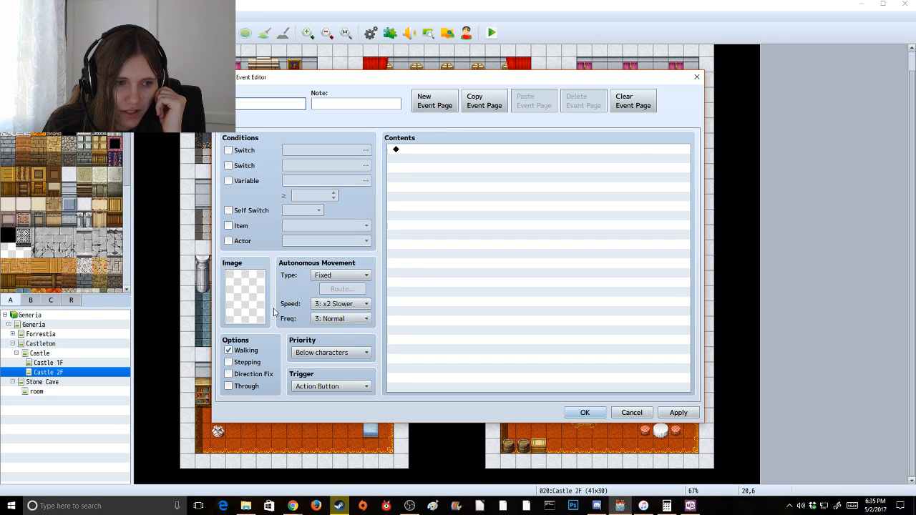
{"action": "double_click", "coordinate": [255, 308]}
{"action": "left_click", "coordinate": [319, 271]}
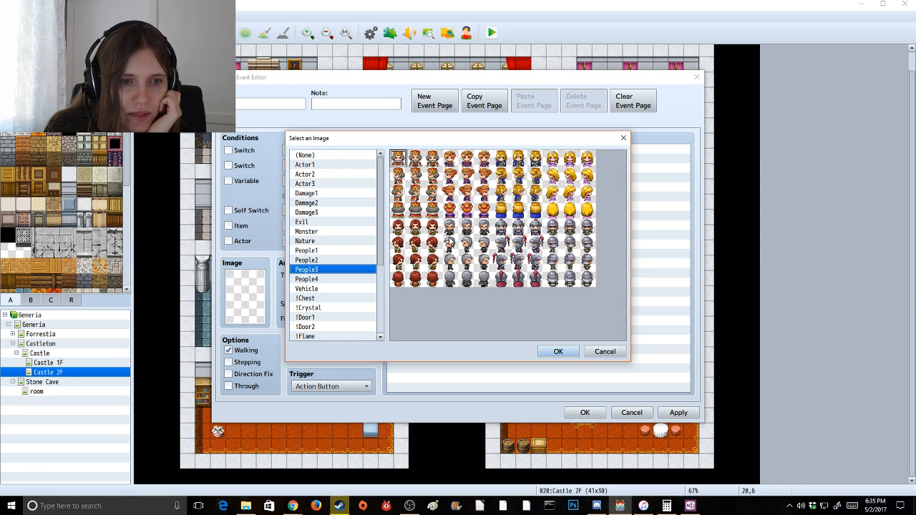
{"action": "left_click", "coordinate": [468, 232]}
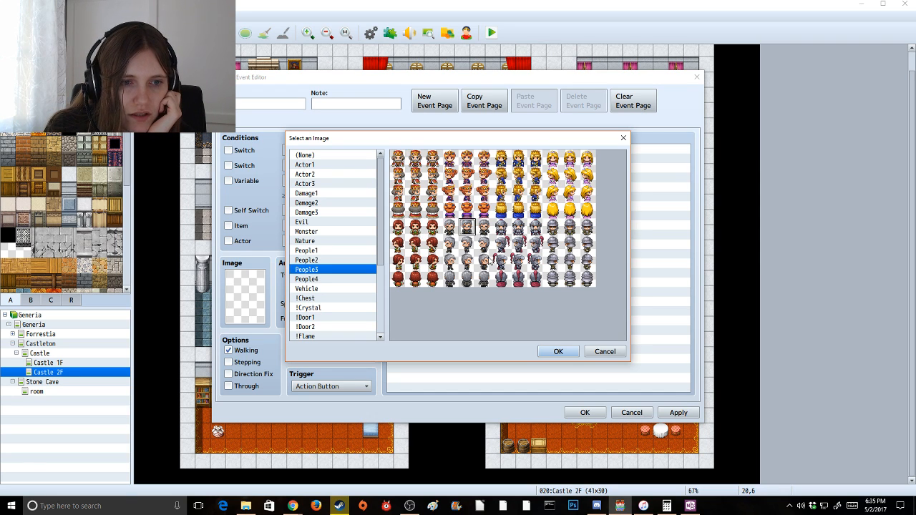
{"action": "left_click", "coordinate": [559, 351]}
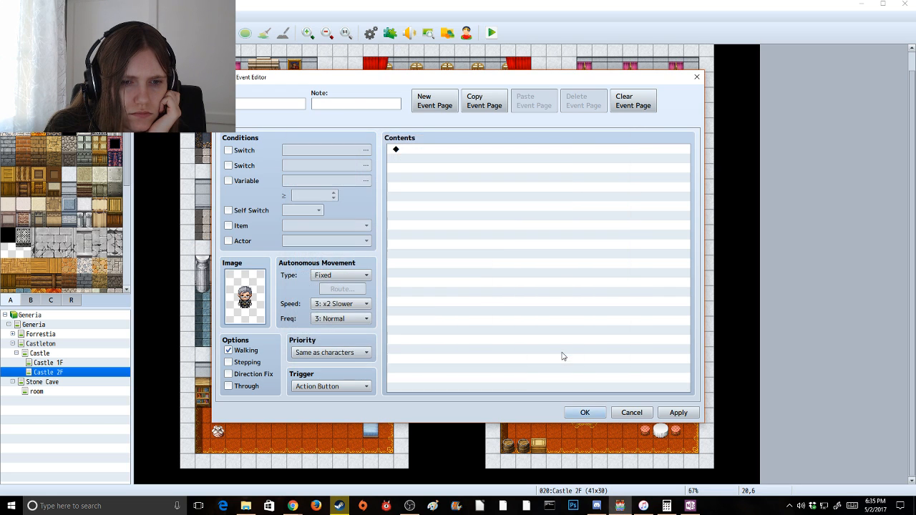
{"action": "left_click", "coordinate": [585, 413]}
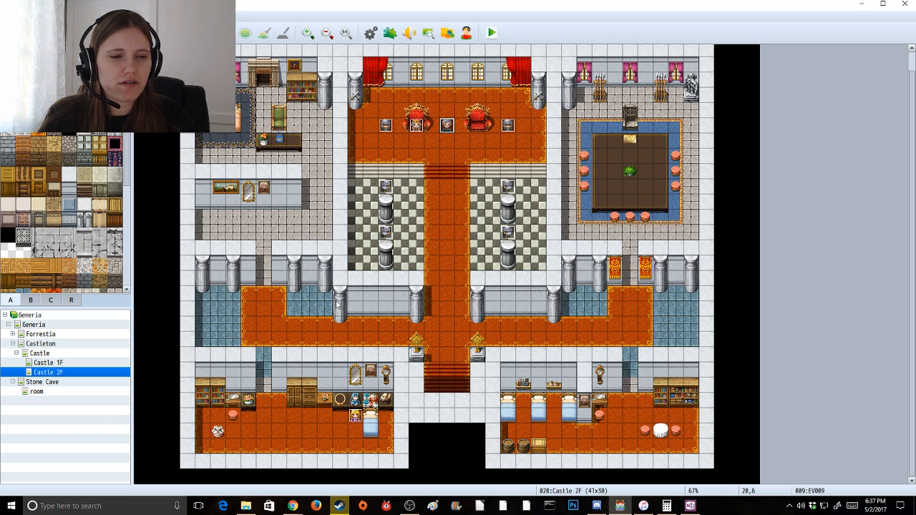
Copy the guard event at 16,6 and place two copies between the west hall's pillar pairs, one at 5,17 and one east of the carpet
{"action": "left_click", "coordinate": [385, 124]}
{"action": "key", "text": "ctrl+c"}
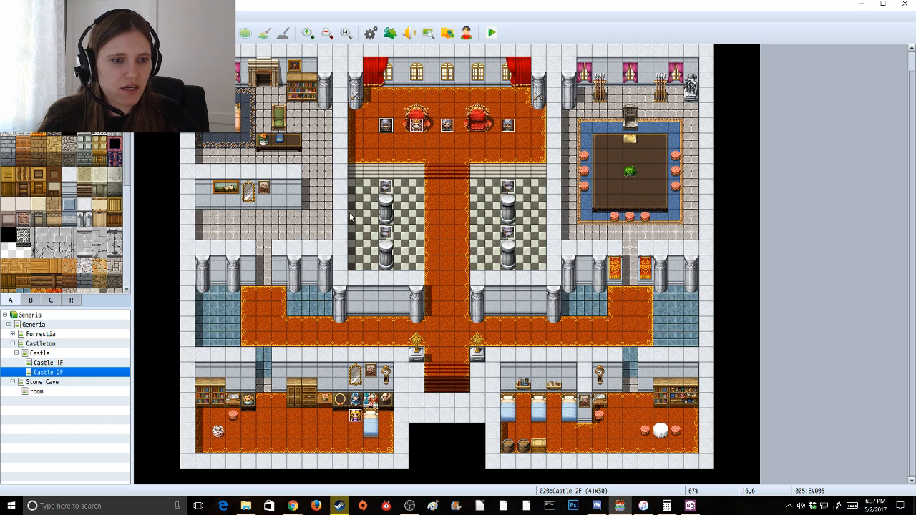
{"action": "left_click", "coordinate": [310, 295]}
{"action": "key", "text": "ctrl+v"}
{"action": "left_click", "coordinate": [217, 294]}
{"action": "key", "text": "ctrl+v"}
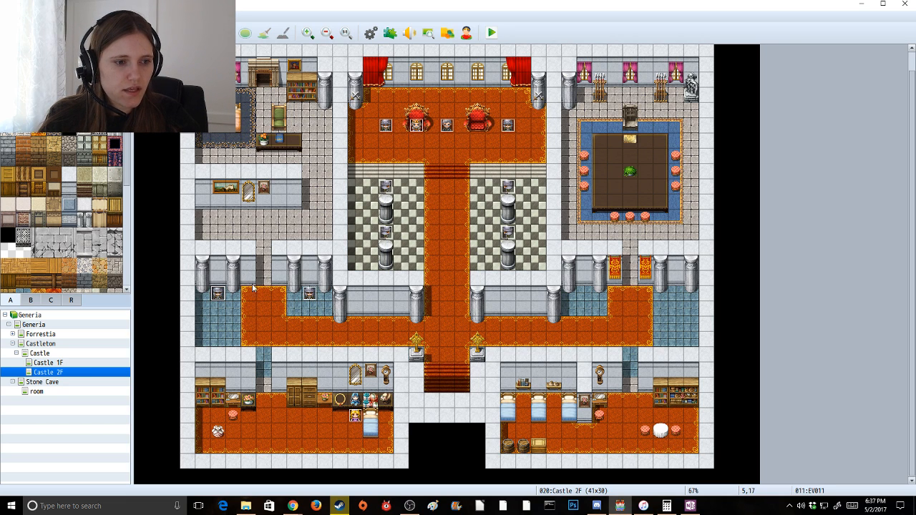
Place two more guard copies between the east hall's pillar pairs, one west of the carpet and one at 35,17
{"action": "left_click", "coordinate": [584, 294]}
{"action": "key", "text": "ctrl+v"}
{"action": "left_click", "coordinate": [676, 294]}
{"action": "key", "text": "ctrl+v"}
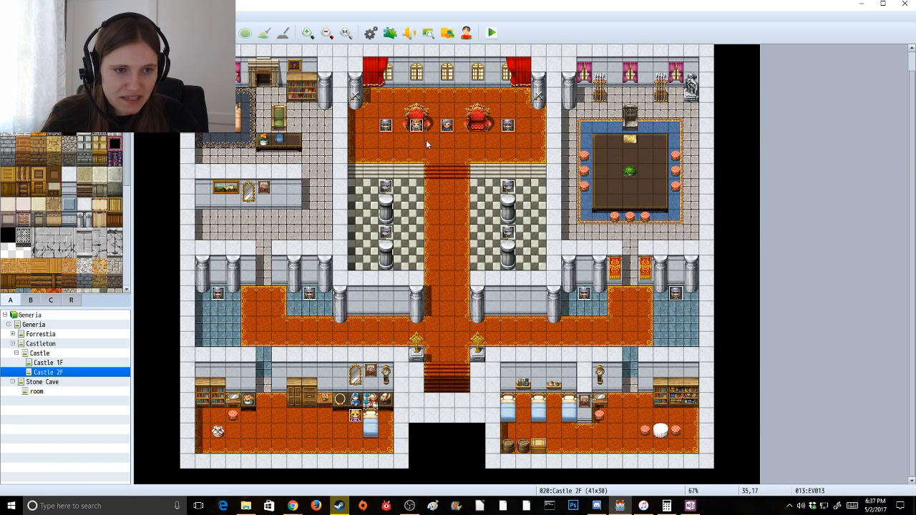
Place guard copies below the two red curtains at the back of the throne room, with the eastern one at 25,4
{"action": "left_click", "coordinate": [371, 96]}
{"action": "key", "text": "ctrl+v"}
{"action": "left_click", "coordinate": [523, 96]}
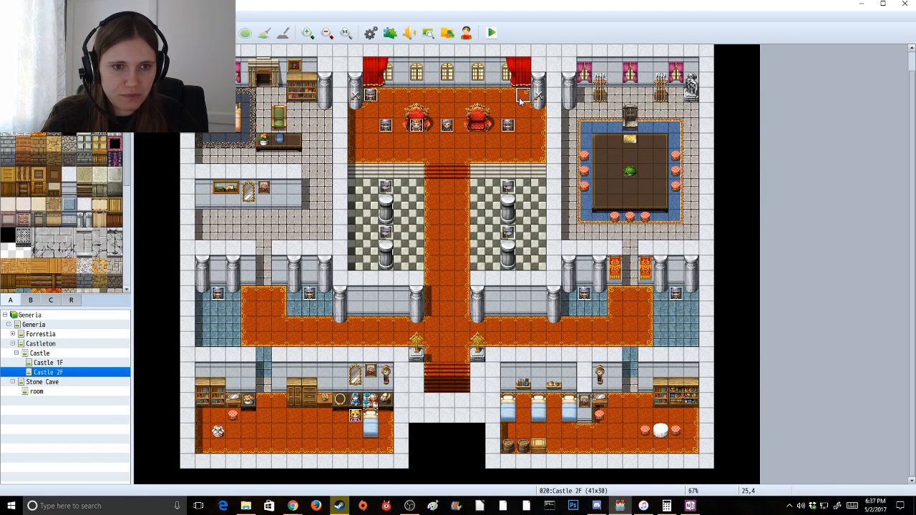
{"action": "key", "text": "ctrl+v"}
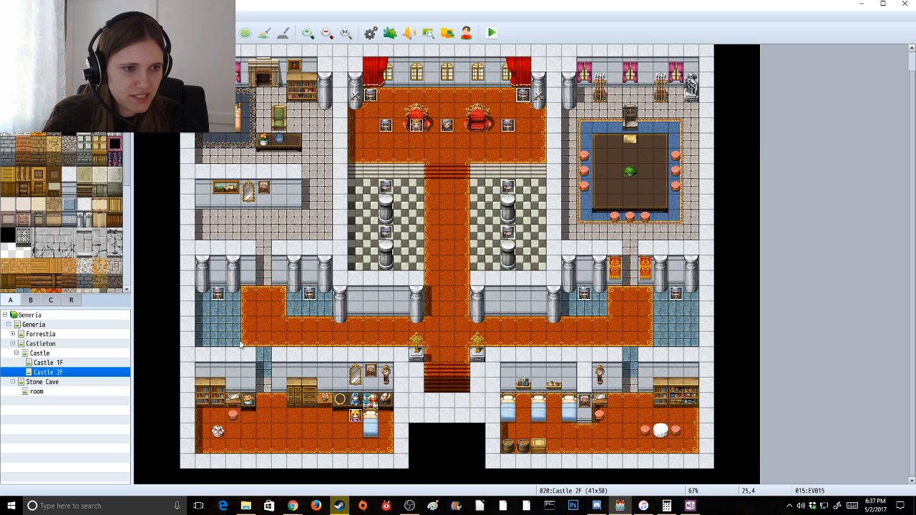
Place two guard copies side by side next to the painting wall in the northwest room, at 11,11 and 12,11
{"action": "left_click", "coordinate": [308, 207]}
{"action": "key", "text": "ctrl+v"}
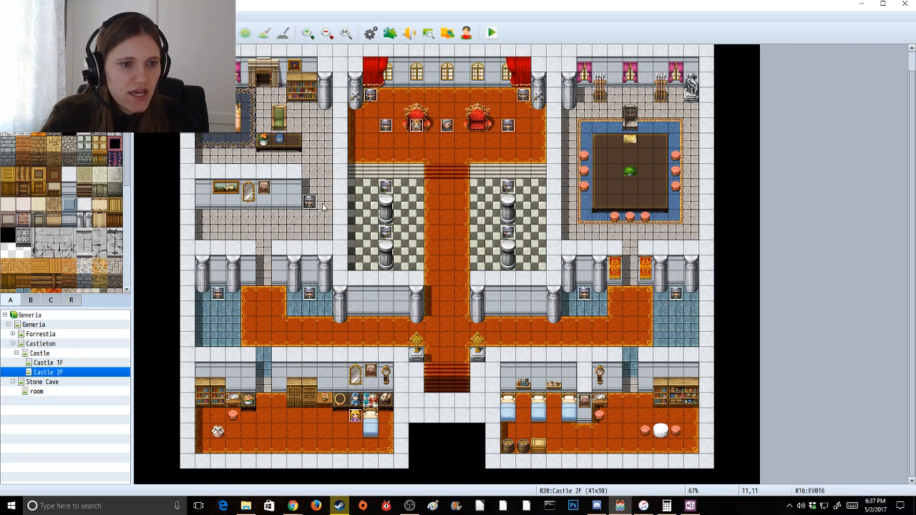
{"action": "left_click", "coordinate": [324, 207]}
{"action": "key", "text": "ctrl+v"}
Place guard copies in the two east doorways at 32,16 and 32,23, and turn the southern one to face away using the People3 image
{"action": "left_click", "coordinate": [631, 278]}
{"action": "key", "text": "ctrl+v"}
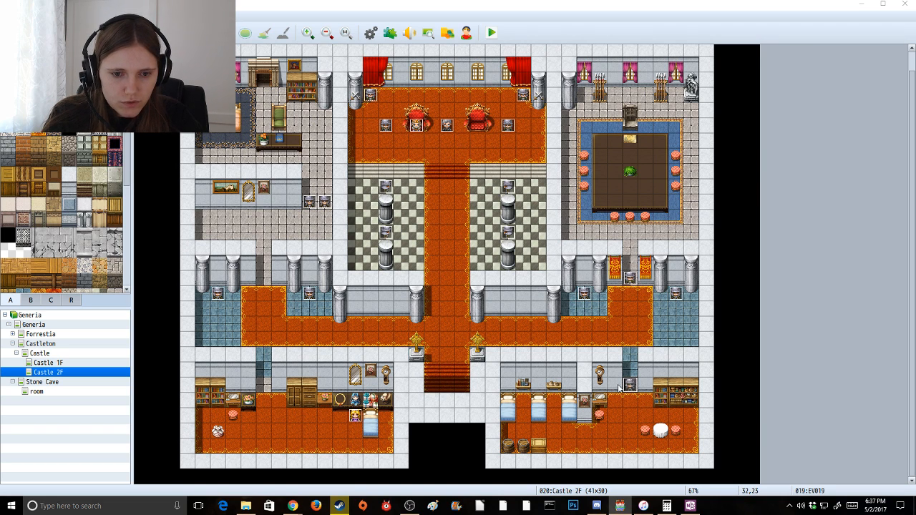
{"action": "double_click", "coordinate": [631, 386]}
{"action": "double_click", "coordinate": [245, 296]}
{"action": "left_click", "coordinate": [570, 281]}
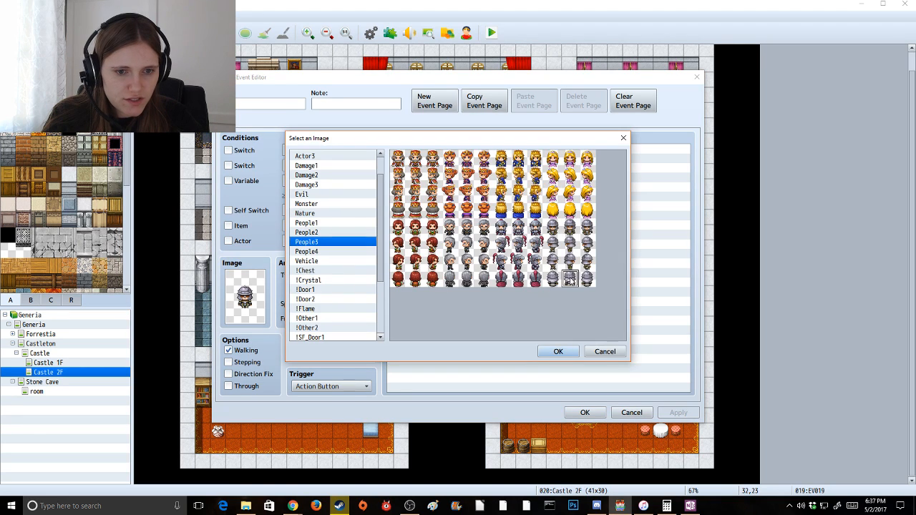
{"action": "left_click", "coordinate": [554, 352]}
{"action": "left_click", "coordinate": [585, 412]}
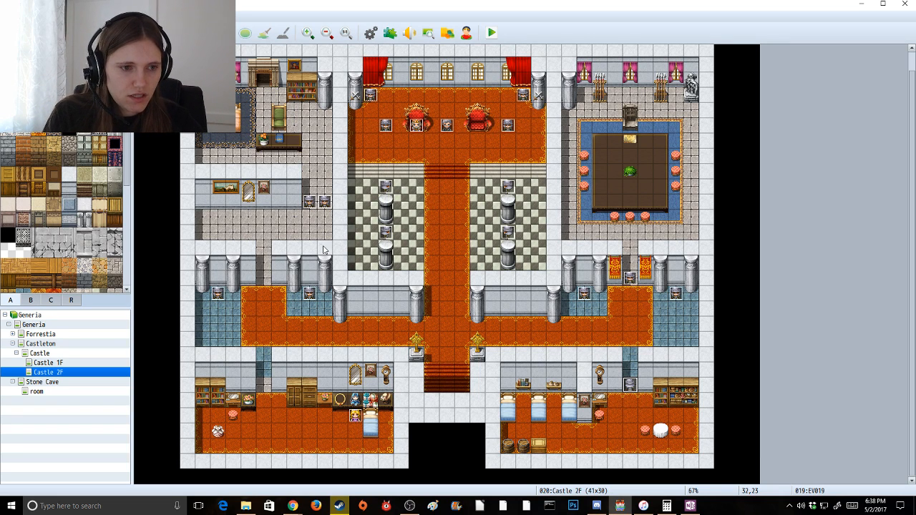
Delete the two guards beside the painting wall and place a guard copy in the northwest room's doorway at 8,16
{"action": "key", "text": "Delete"}
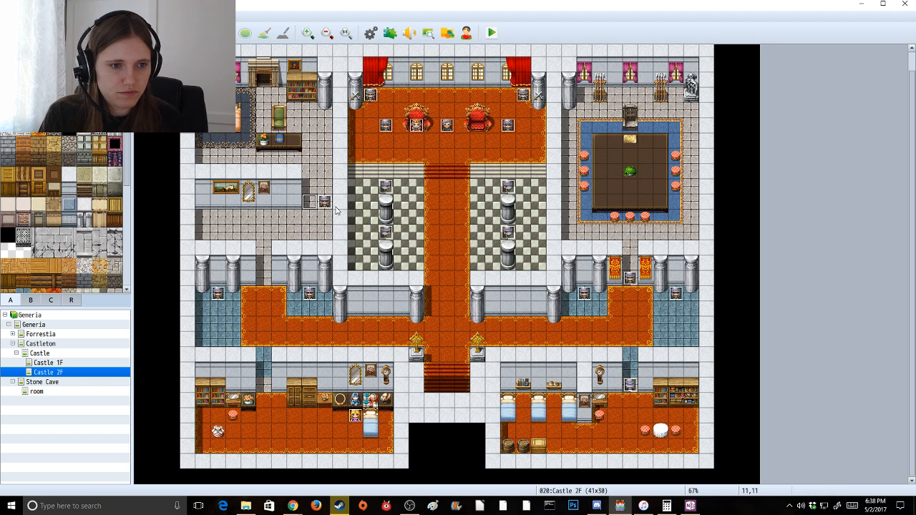
{"action": "left_click", "coordinate": [328, 204]}
{"action": "key", "text": "Delete"}
{"action": "double_click", "coordinate": [220, 294]}
{"action": "left_click_drag", "start_coordinate": [219, 294], "coordinate": [259, 281]}
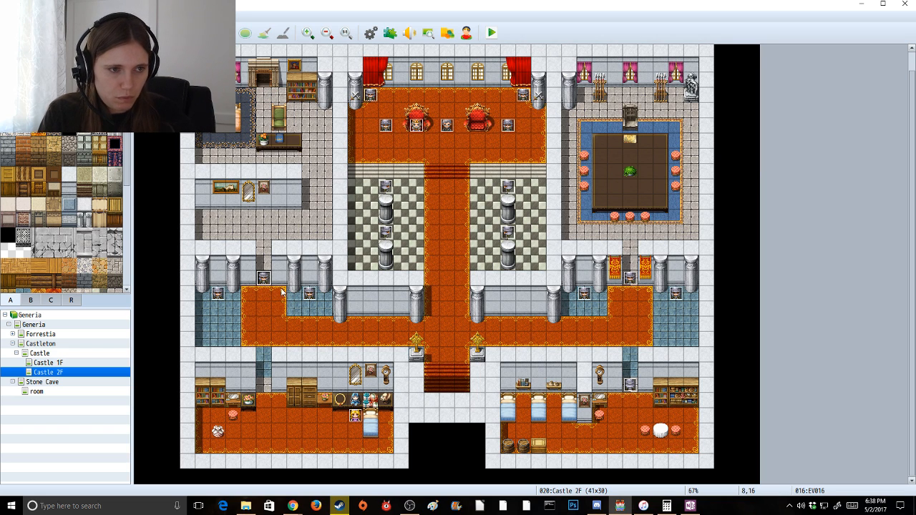
Create an event at 8,6 beside the green chair, using the front-facing character in yellow from the lower row of People1
{"action": "double_click", "coordinate": [262, 125]}
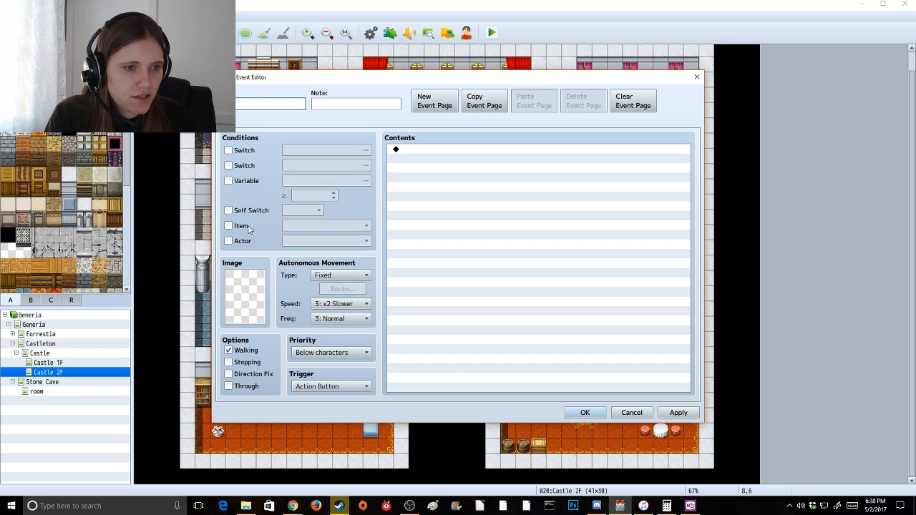
{"action": "double_click", "coordinate": [251, 296]}
{"action": "left_click", "coordinate": [322, 262]}
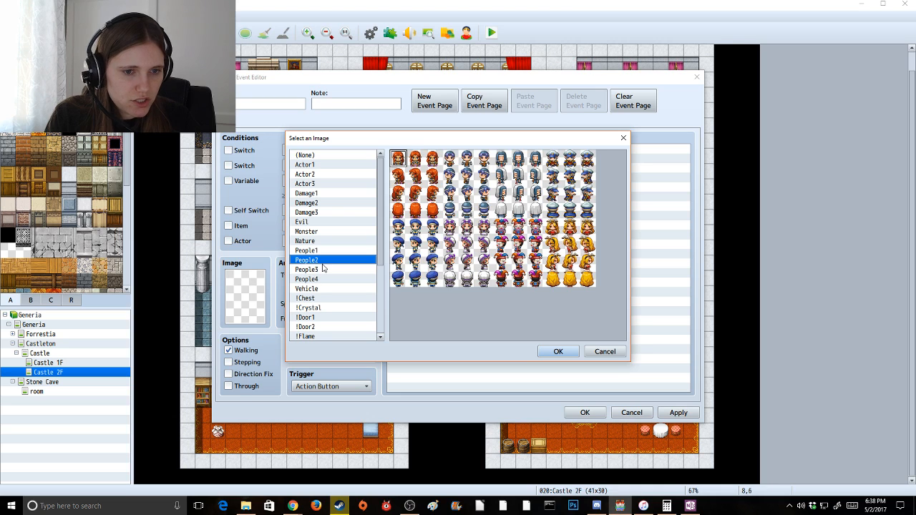
{"action": "left_click", "coordinate": [326, 269]}
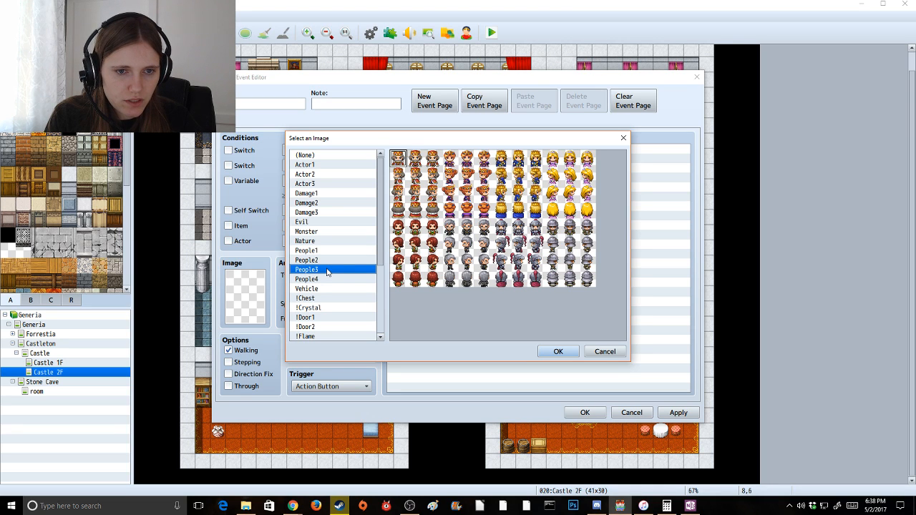
{"action": "left_click", "coordinate": [327, 279]}
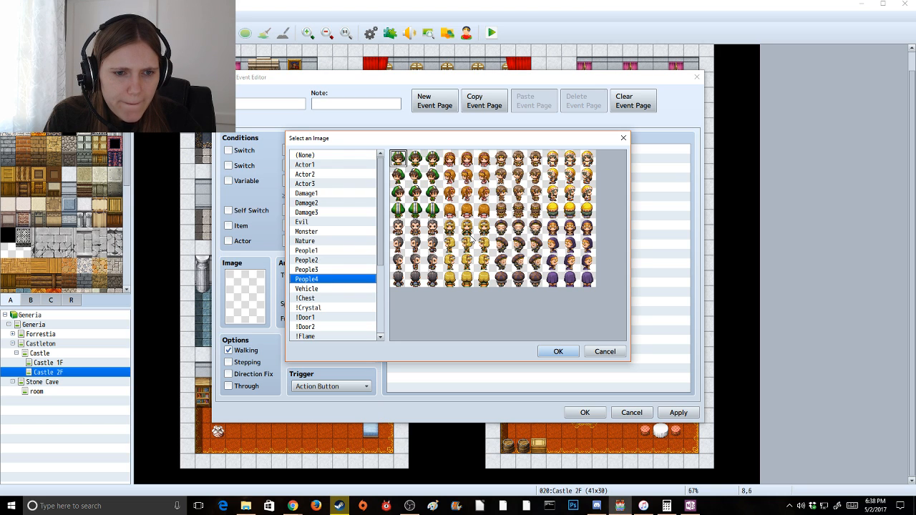
{"action": "left_click", "coordinate": [324, 251]}
{"action": "left_click", "coordinate": [467, 227]}
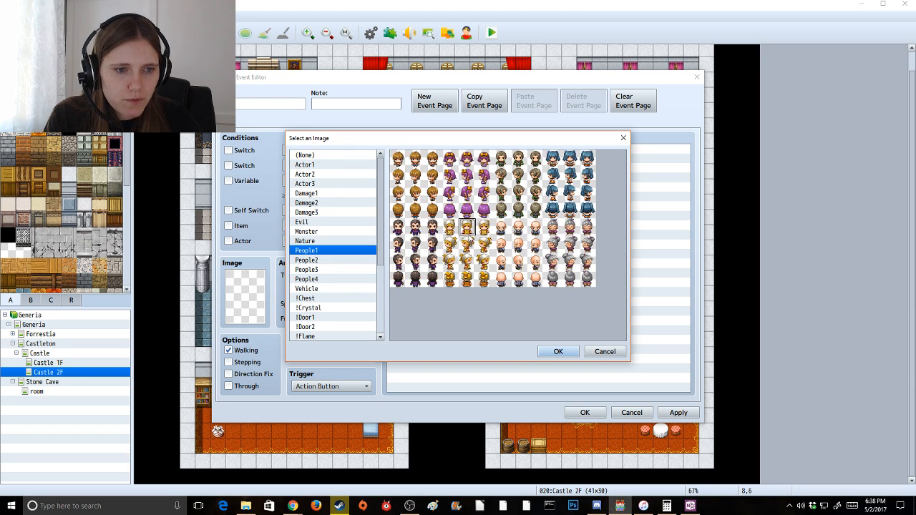
{"action": "left_click", "coordinate": [559, 351]}
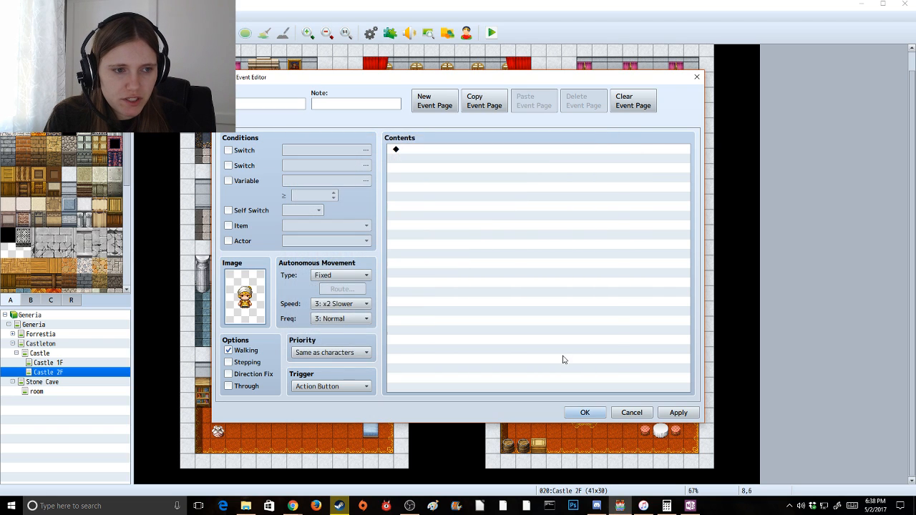
{"action": "left_click", "coordinate": [584, 412]}
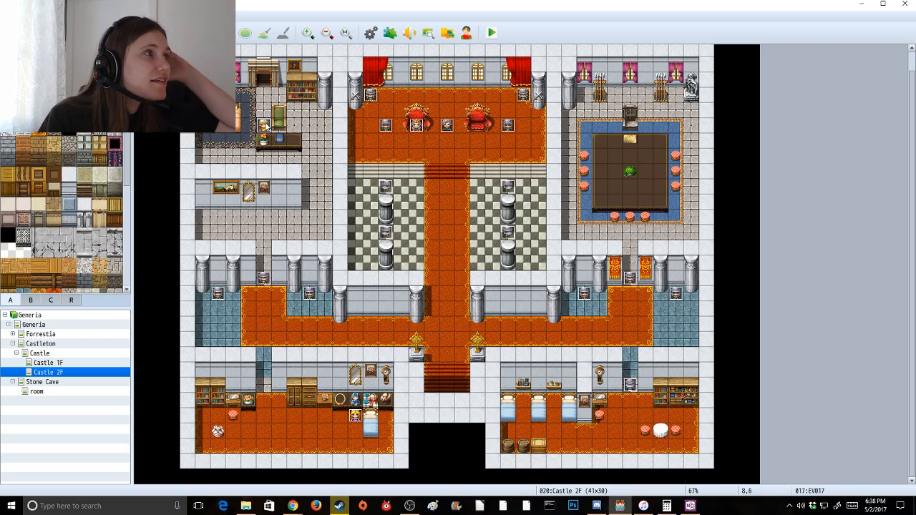
Set the autonomous movement type of the yellow-clothed character at 8,6 to Random
{"action": "double_click", "coordinate": [263, 126]}
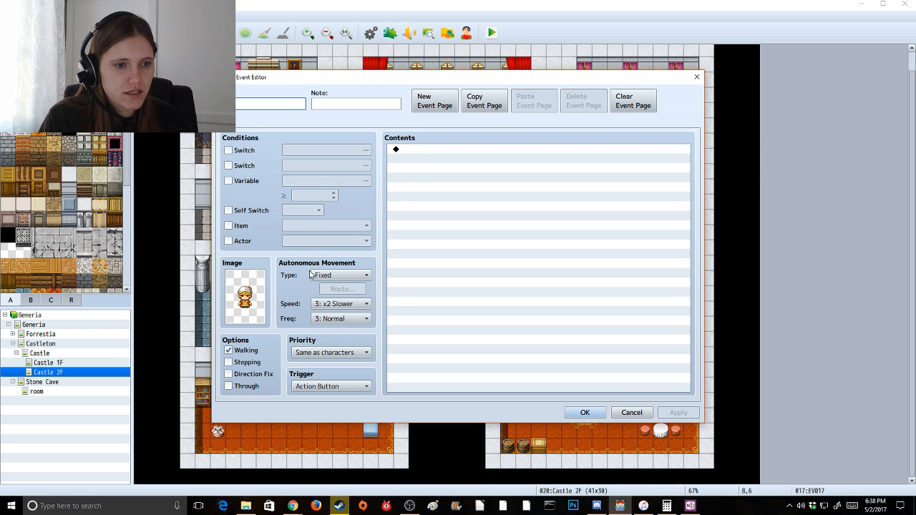
{"action": "left_click", "coordinate": [336, 275]}
{"action": "left_click", "coordinate": [329, 294]}
{"action": "left_click", "coordinate": [665, 413]}
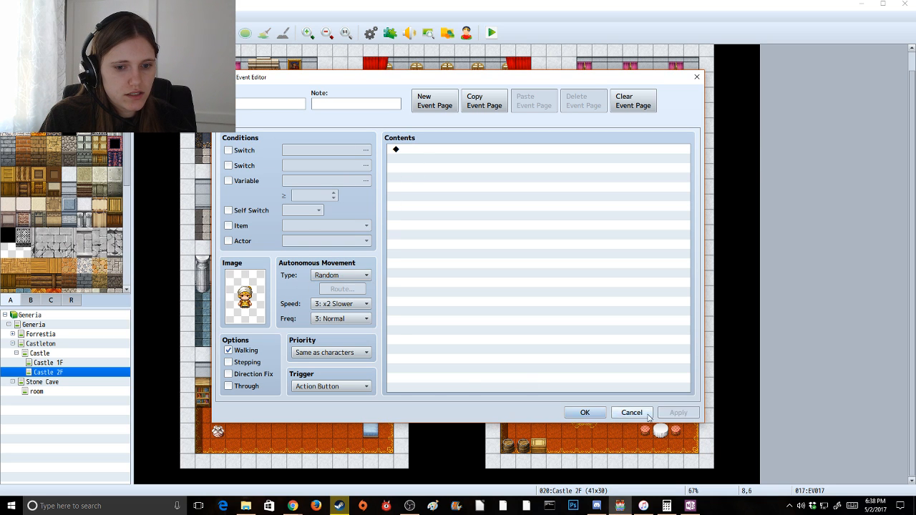
{"action": "left_click", "coordinate": [584, 413]}
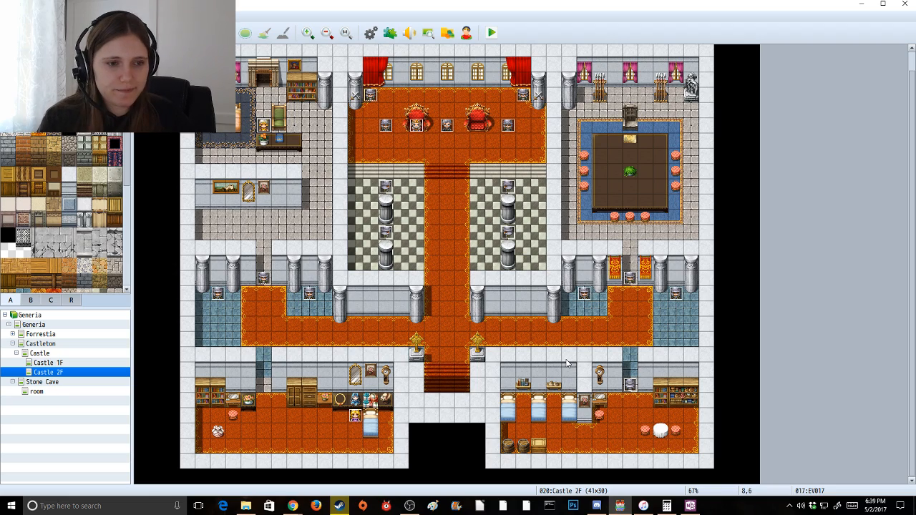
On the Castle 1F map, place guard copies below the orange banners on both sides of the red staircase, at 16,23 and 24,23
{"action": "left_click", "coordinate": [80, 364]}
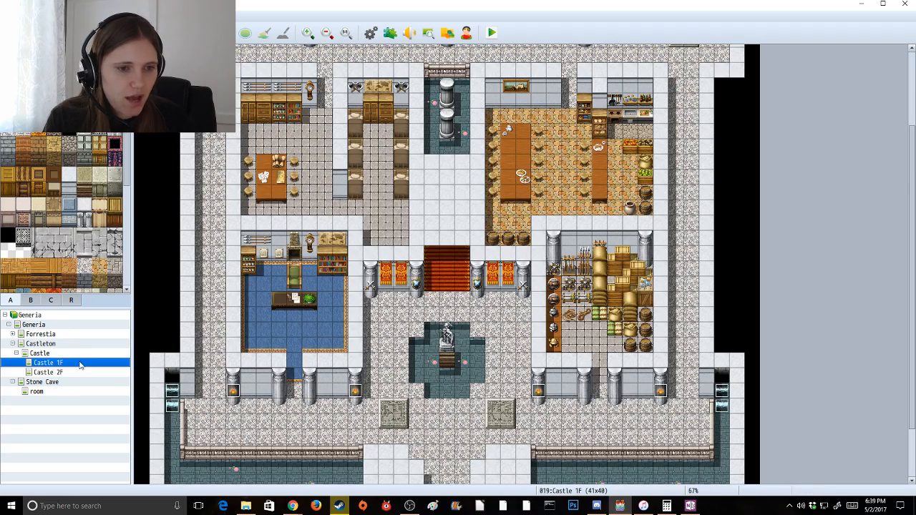
{"action": "scroll", "coordinate": [444, 375], "scroll_direction": "down", "scroll_amount": 3}
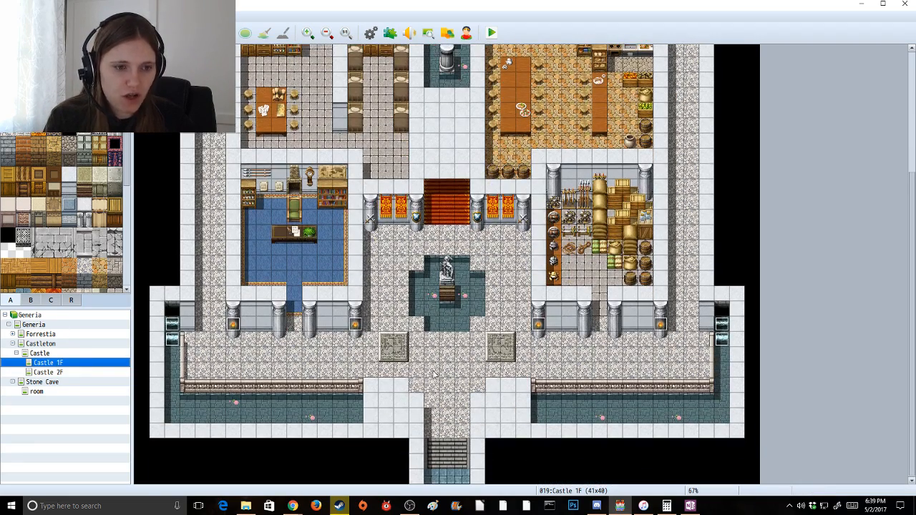
{"action": "left_click", "coordinate": [40, 380]}
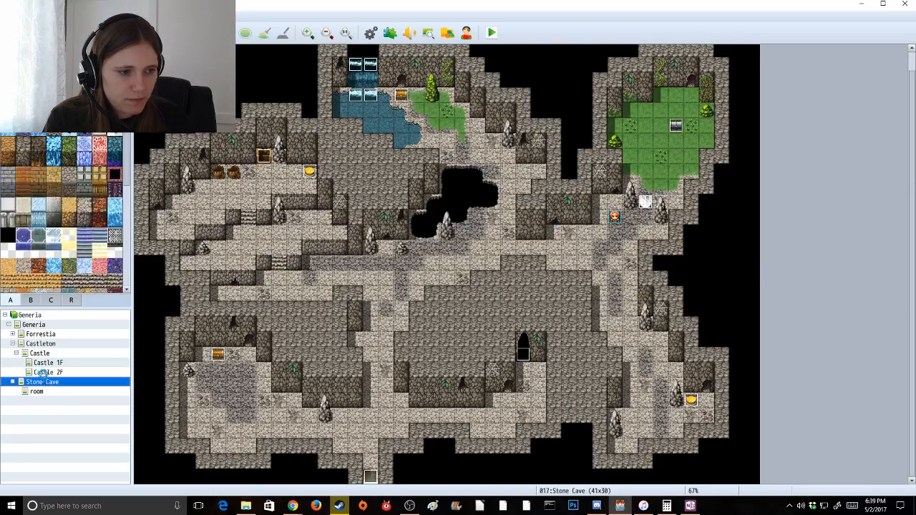
{"action": "left_click", "coordinate": [43, 373]}
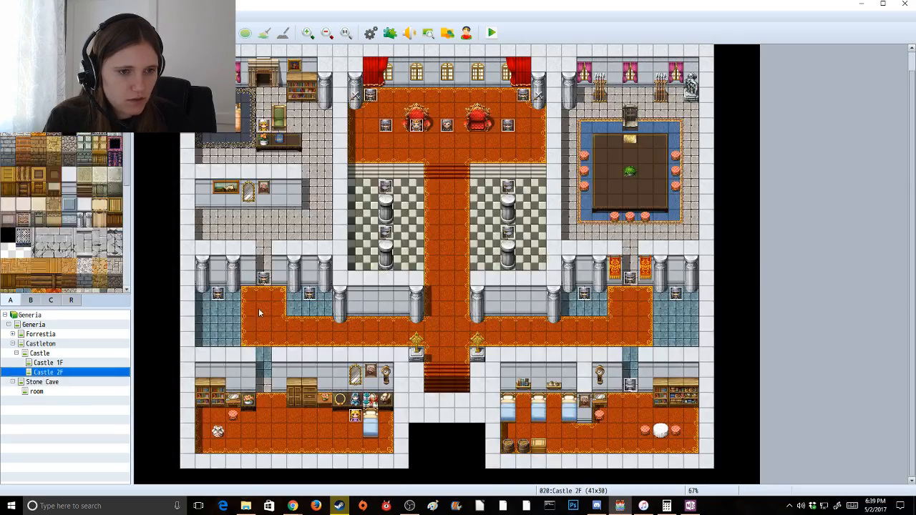
{"action": "left_click", "coordinate": [65, 363]}
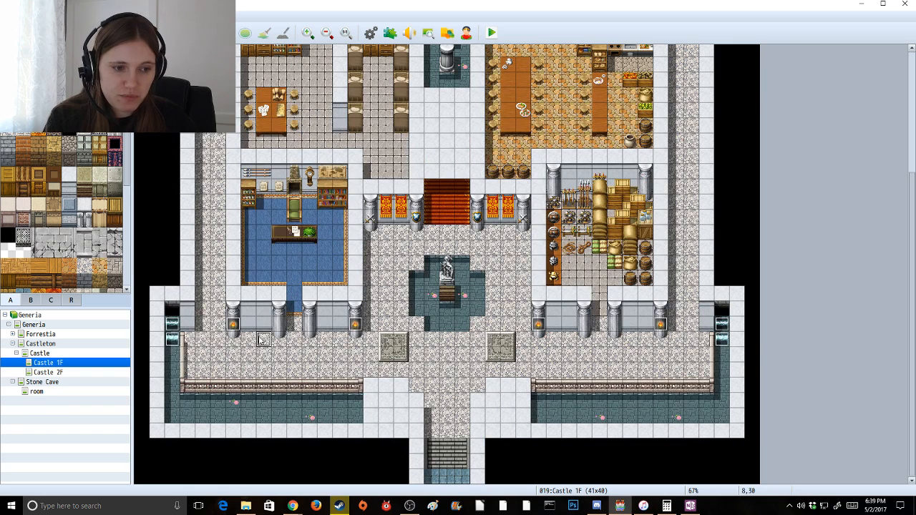
{"action": "left_click", "coordinate": [392, 229]}
{"action": "key", "text": "ctrl+v"}
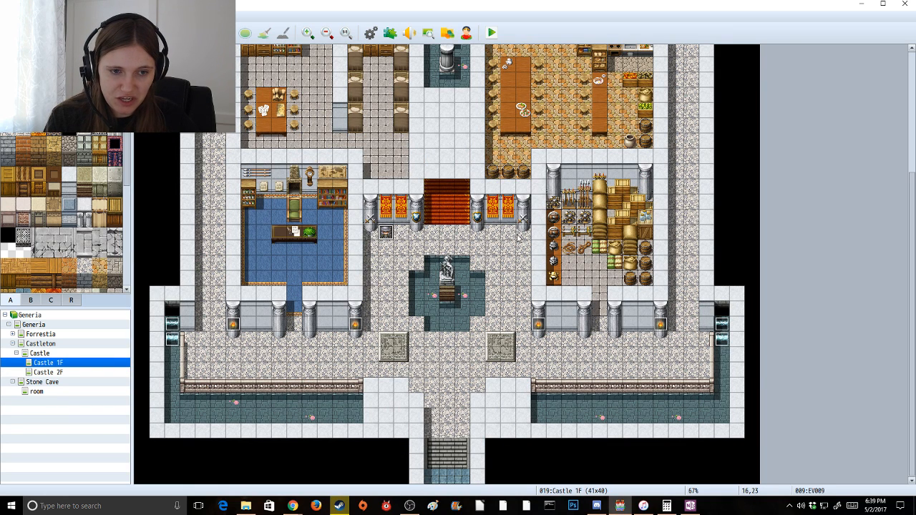
{"action": "left_click", "coordinate": [508, 231]}
{"action": "key", "text": "ctrl+v"}
Place four guard copies beside the entrances of the two southern rooms, at 28,30, 32,30, 8,30 and 12,30
{"action": "left_click", "coordinate": [568, 338]}
{"action": "key", "text": "ctrl+v"}
{"action": "left_click", "coordinate": [629, 340]}
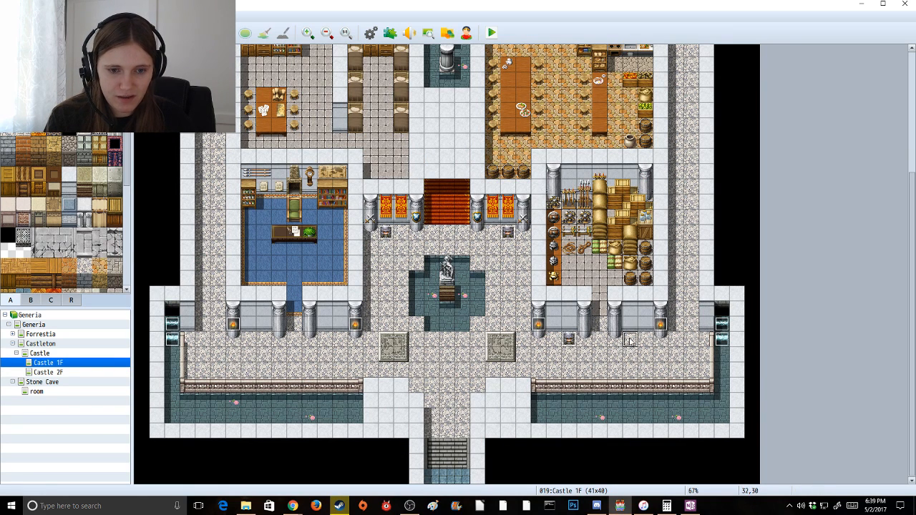
{"action": "key", "text": "ctrl+v"}
{"action": "left_click", "coordinate": [264, 339]}
{"action": "key", "text": "ctrl+v"}
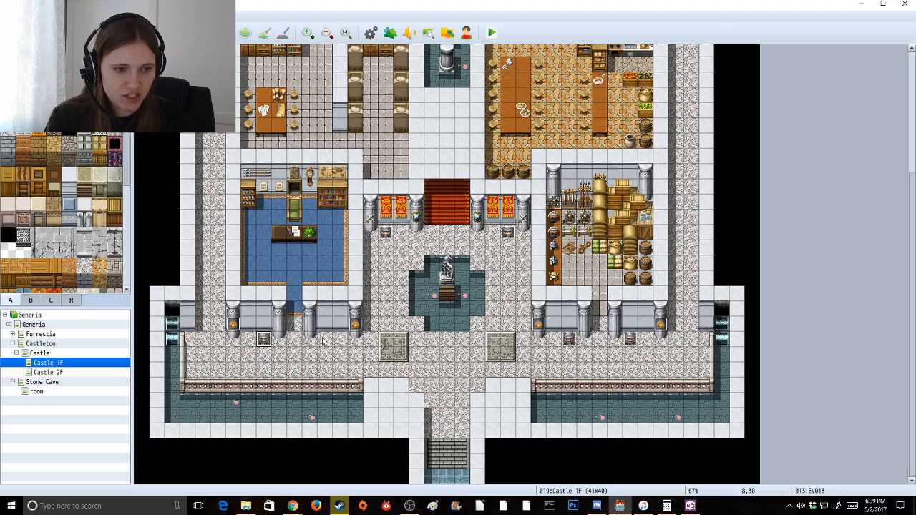
{"action": "left_click", "coordinate": [325, 339]}
{"action": "key", "text": "ctrl+v"}
Place a guard copy in the north corridor at 8,6 and set its autonomous movement type to Random
{"action": "scroll", "coordinate": [323, 340], "scroll_direction": "up", "scroll_amount": 5}
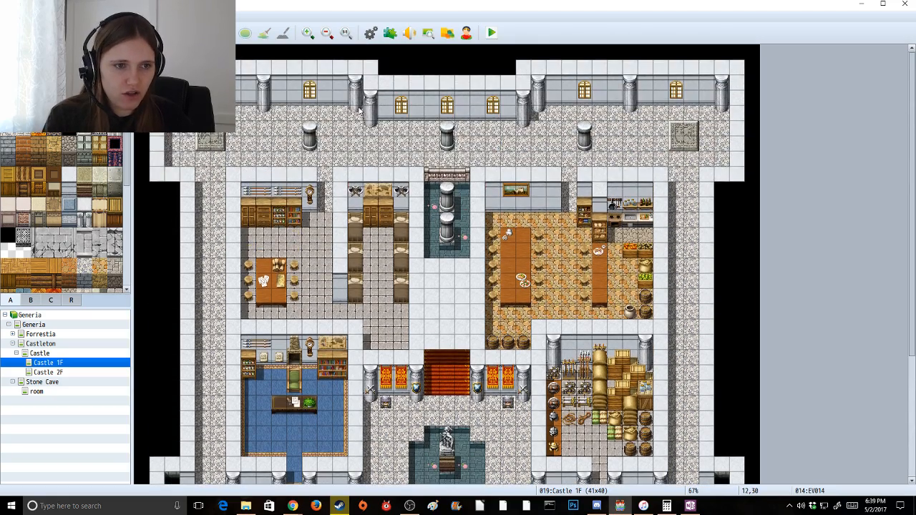
{"action": "double_click", "coordinate": [265, 144]}
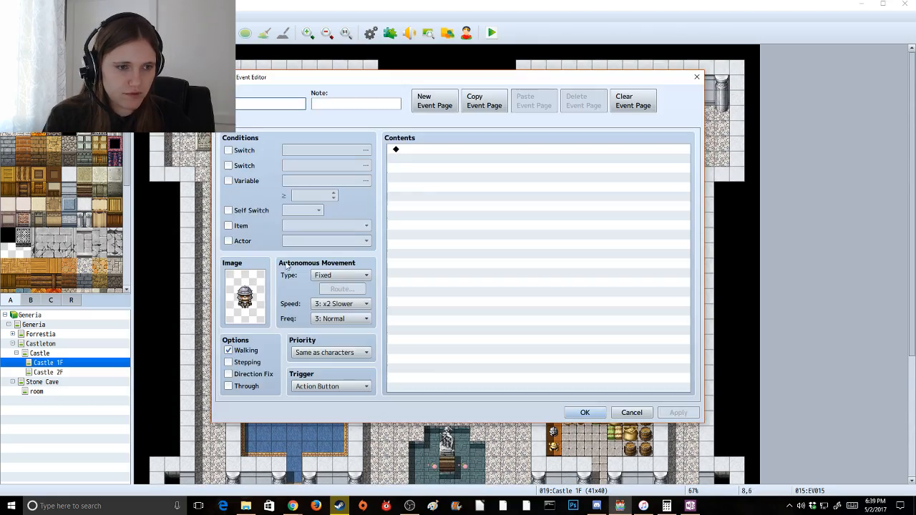
{"action": "left_click", "coordinate": [342, 274]}
{"action": "left_click", "coordinate": [336, 296]}
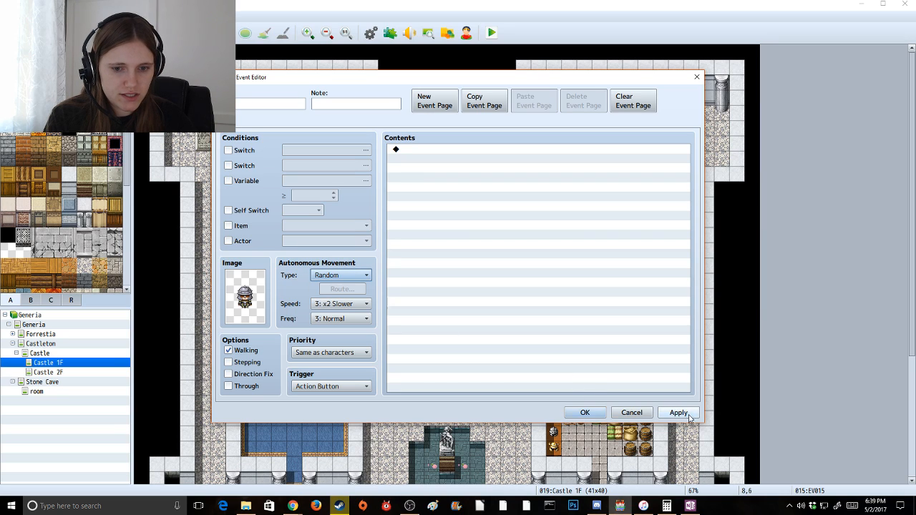
{"action": "left_click", "coordinate": [585, 412]}
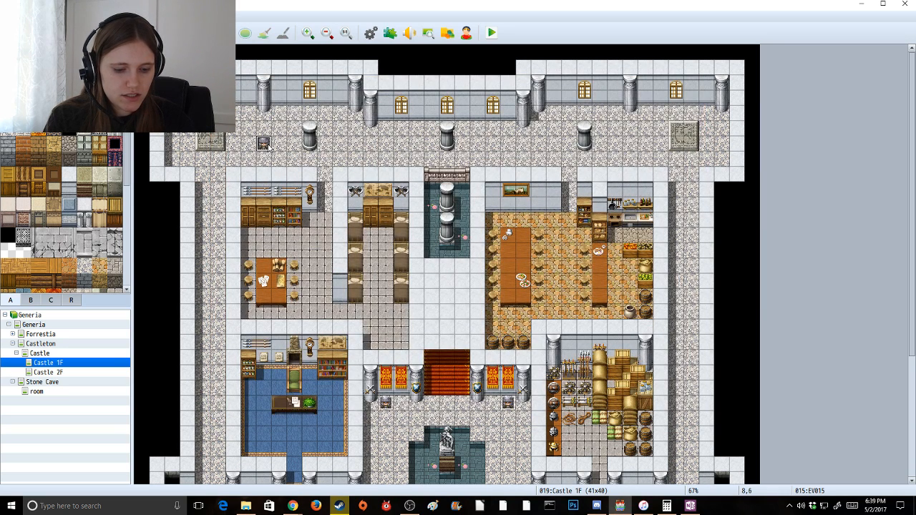
Copy the randomly moving guard and place three copies along the corridors, at 31,5, 36,8 and 22,6
{"action": "key", "text": "ctrl+c"}
{"action": "left_click", "coordinate": [616, 131]}
{"action": "key", "text": "ctrl+v"}
{"action": "left_click", "coordinate": [692, 172]}
{"action": "key", "text": "ctrl+v"}
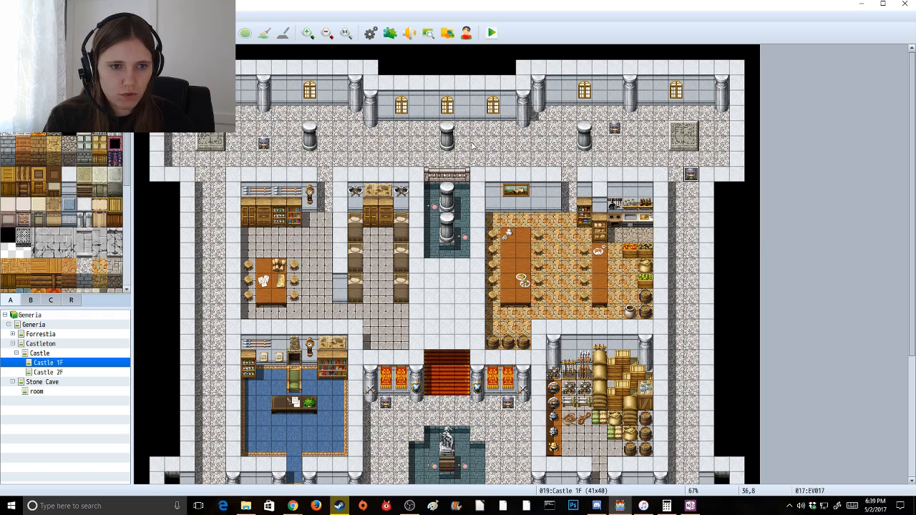
{"action": "left_click", "coordinate": [474, 144]}
{"action": "key", "text": "ctrl+v"}
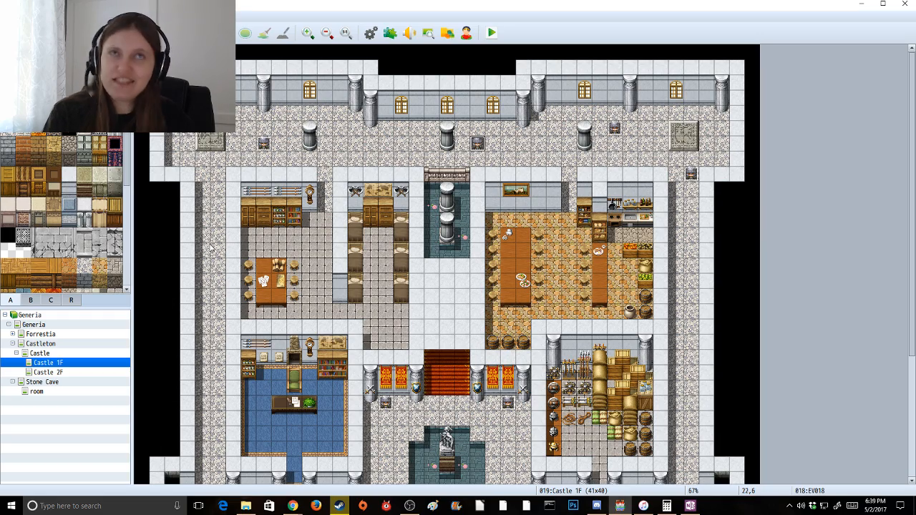
On the Castle 2F map, name the king event on the throne at 18,6 King Lear
{"action": "scroll", "coordinate": [265, 229], "scroll_direction": "down", "scroll_amount": 3}
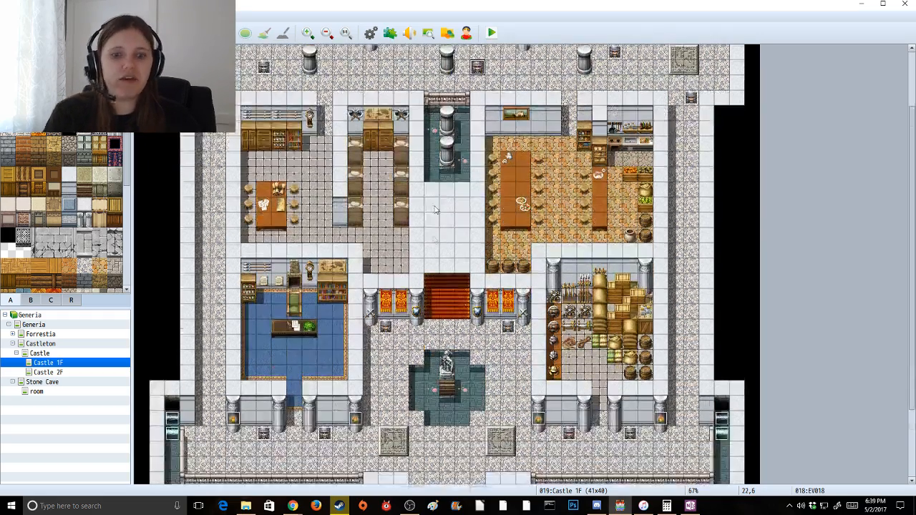
{"action": "scroll", "coordinate": [435, 209], "scroll_direction": "down", "scroll_amount": 3}
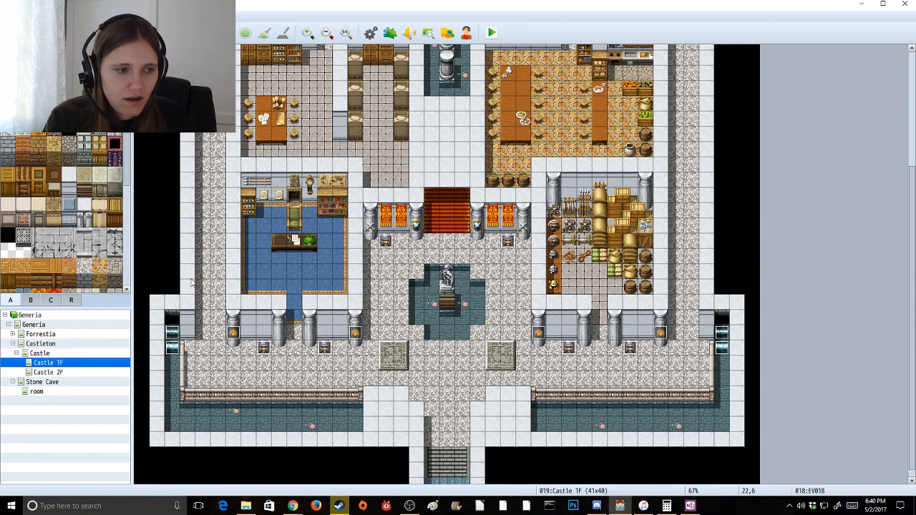
{"action": "left_click", "coordinate": [54, 374]}
{"action": "double_click", "coordinate": [416, 133]}
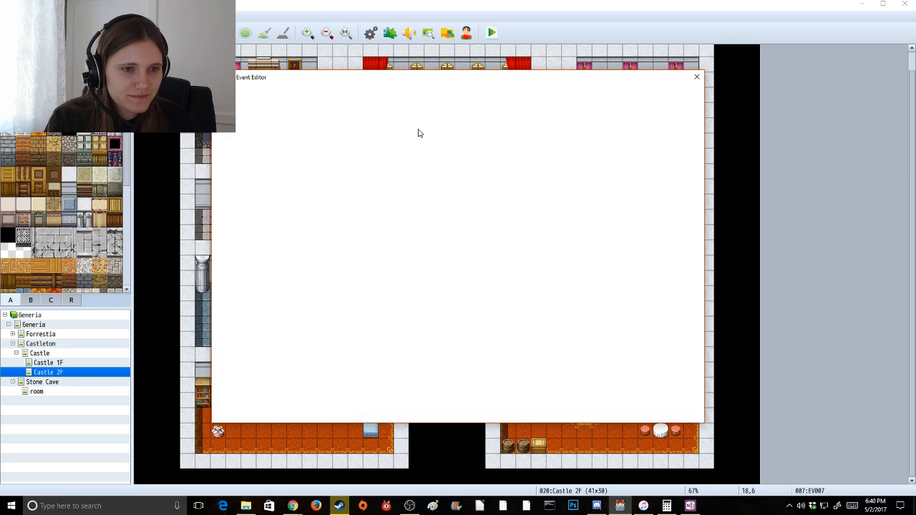
{"action": "type", "text": "Lead"}
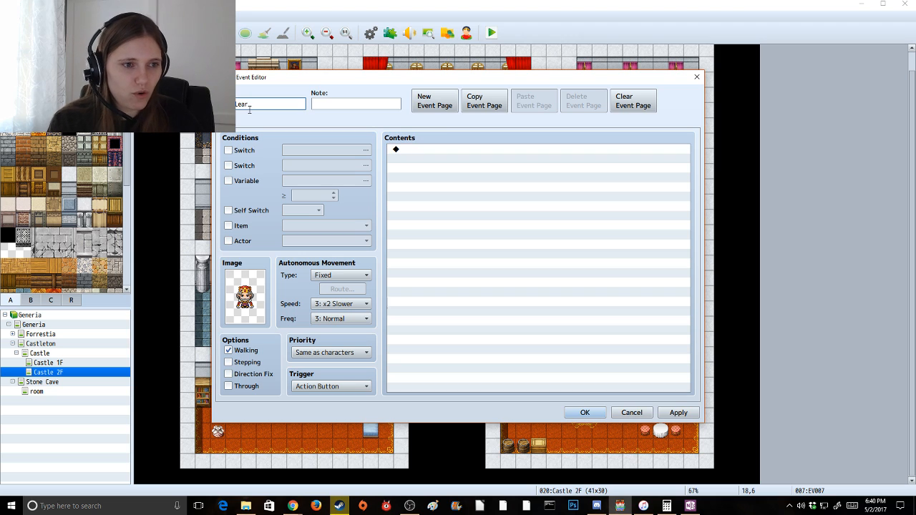
{"action": "left_click", "coordinate": [677, 412]}
{"action": "left_click", "coordinate": [585, 412]}
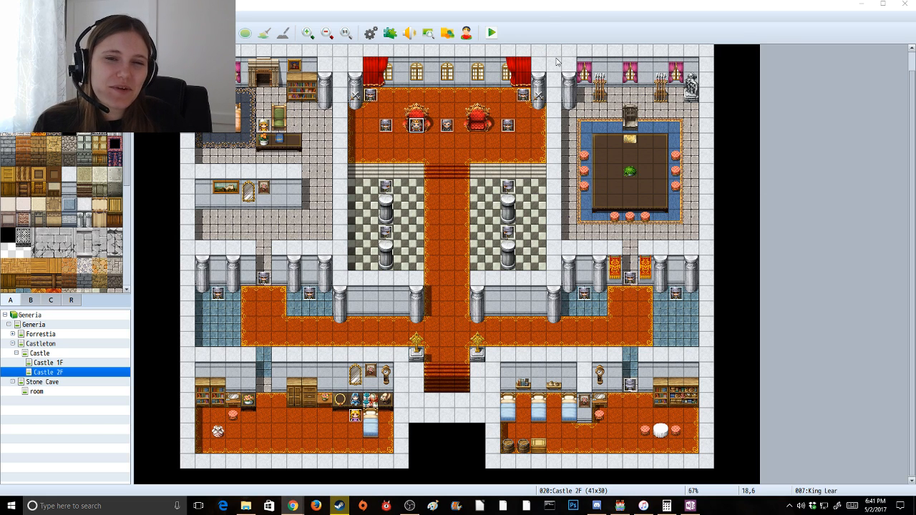
Review the Castleton town map, followed by the Forrestia map with its character events and northern area
{"action": "left_click", "coordinate": [552, 4]}
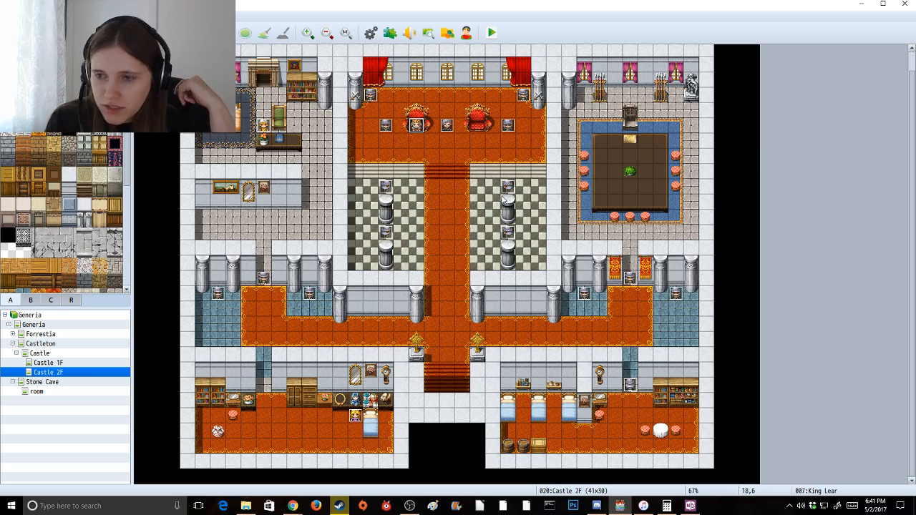
{"action": "left_click", "coordinate": [32, 344]}
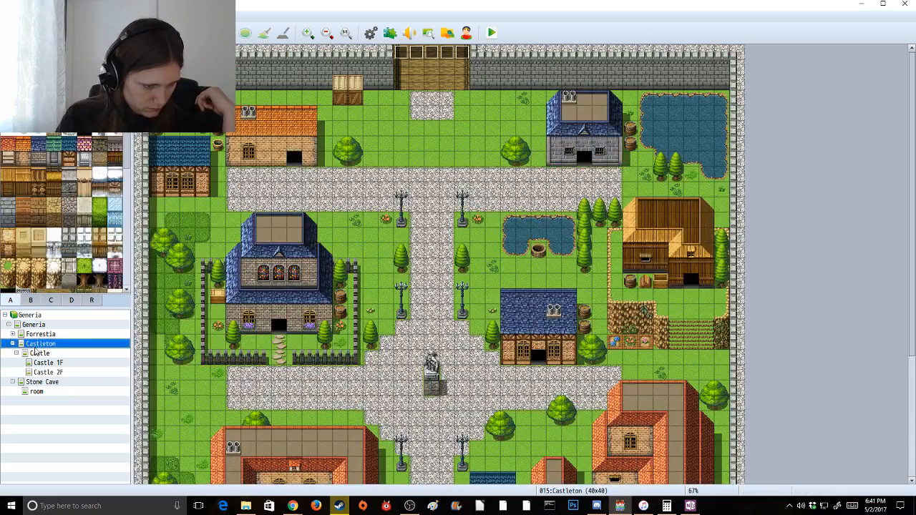
{"action": "left_click", "coordinate": [41, 334]}
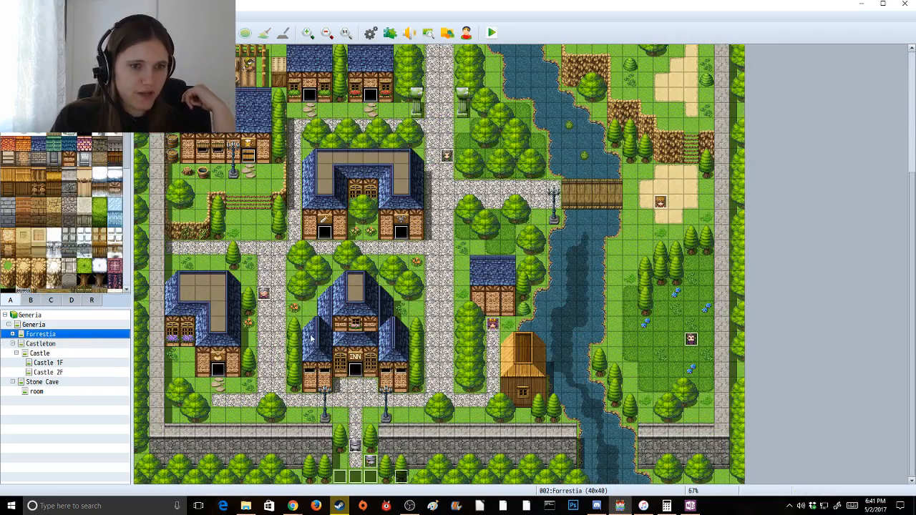
{"action": "scroll", "coordinate": [387, 347], "scroll_direction": "up", "scroll_amount": 3}
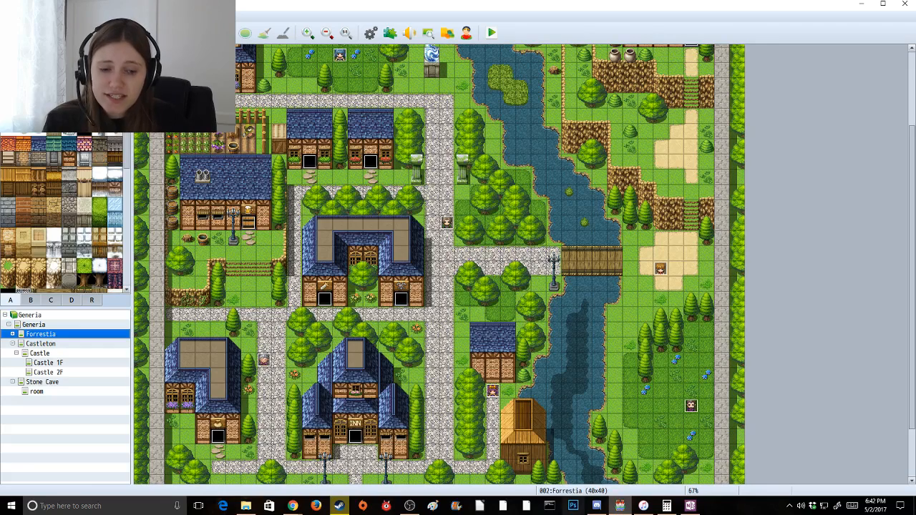
{"action": "left_click", "coordinate": [409, 506]}
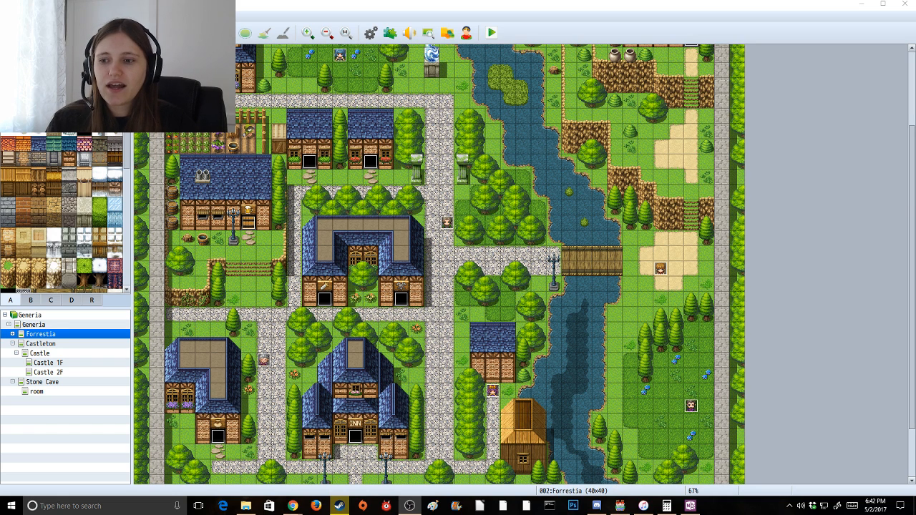
{"action": "key", "text": "alt+Tab"}
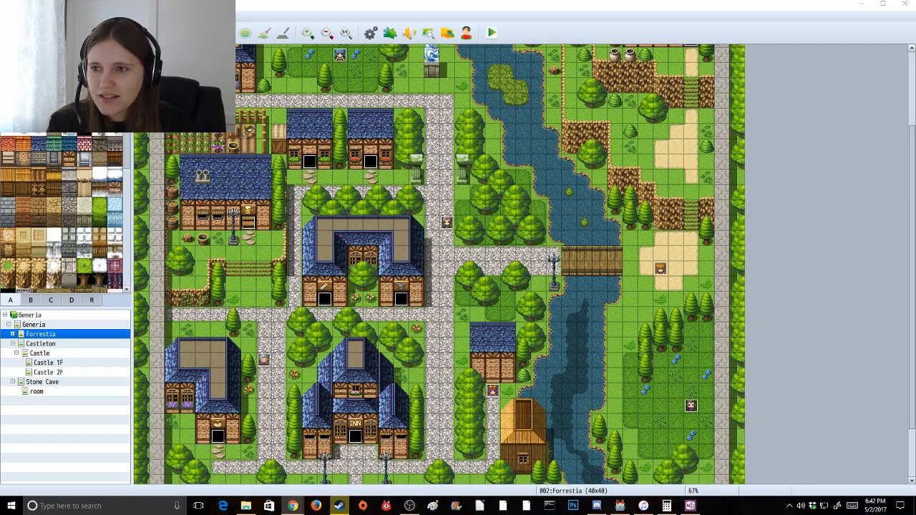